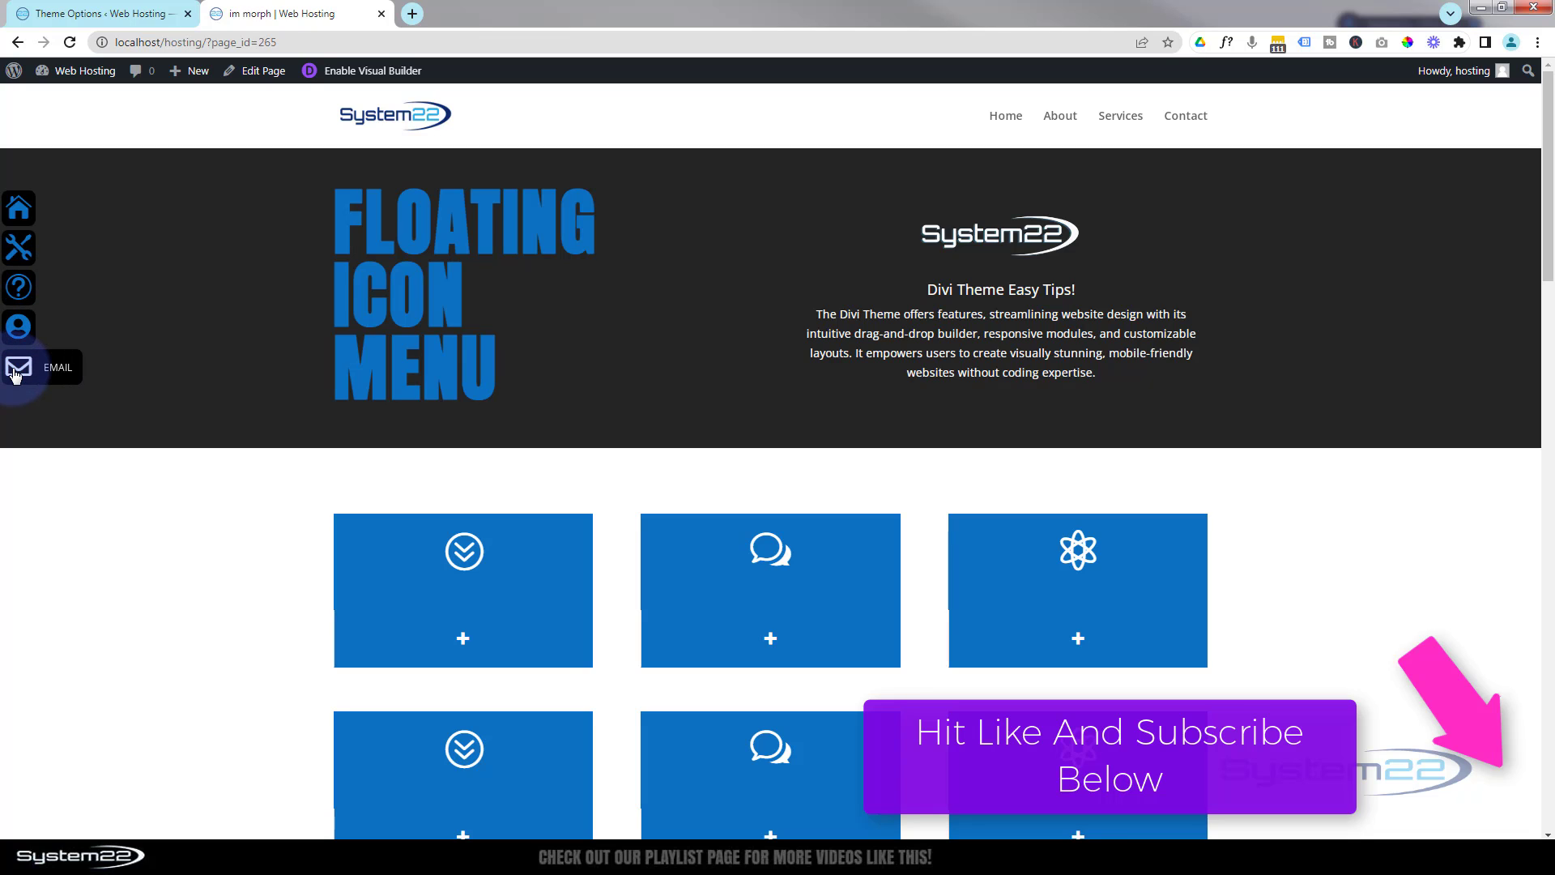
# Test the floating icon menu's links to the services, FAQs, about, email and home sections of the page.
pyautogui.click(18, 248)
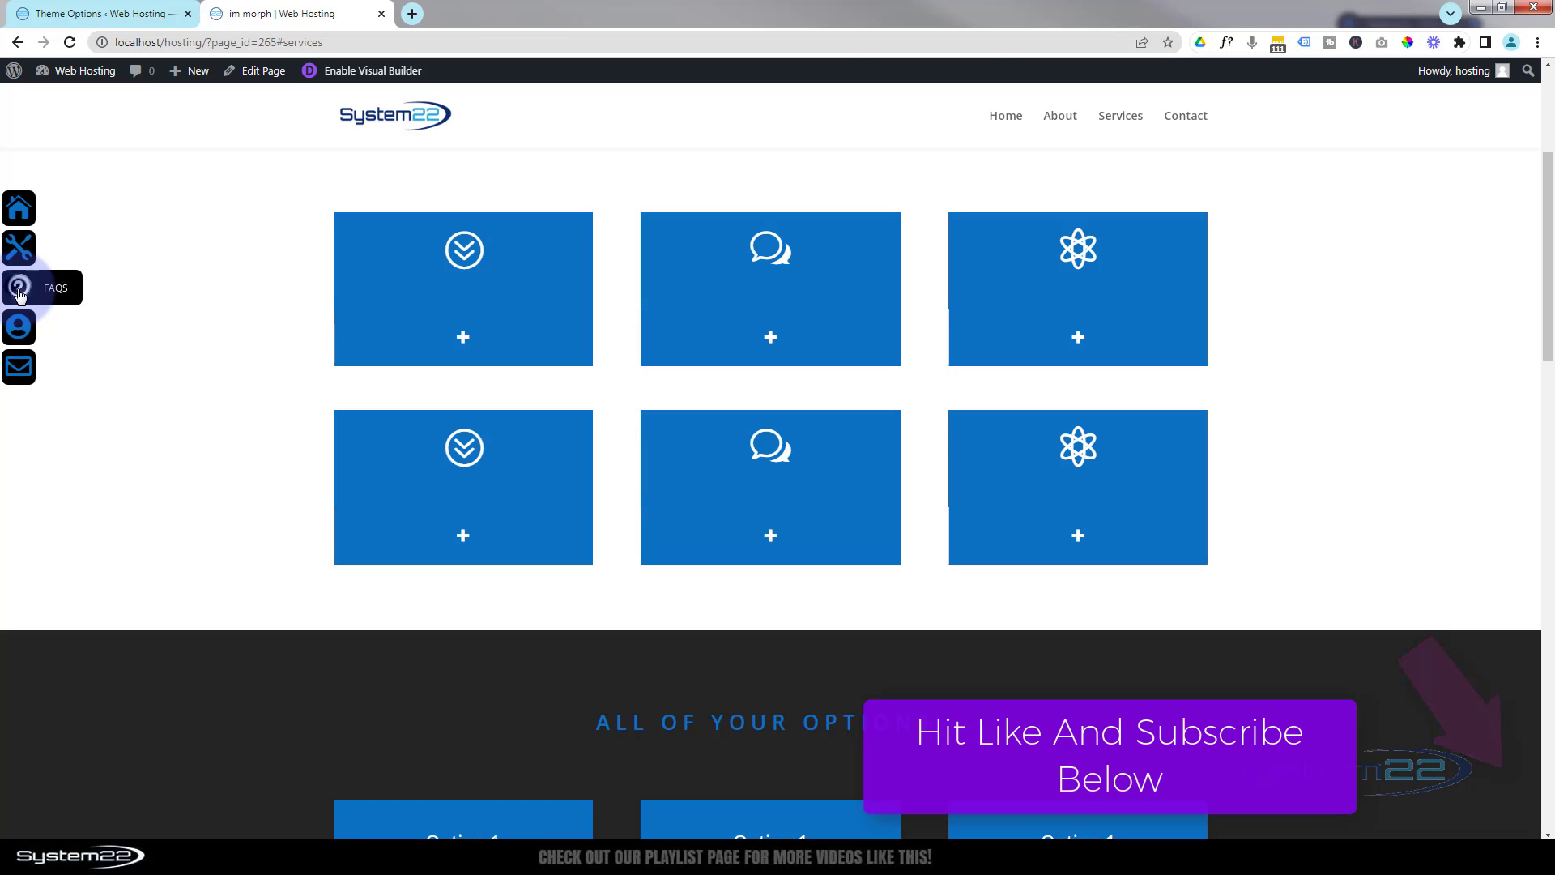
pyautogui.click(19, 287)
pyautogui.click(18, 324)
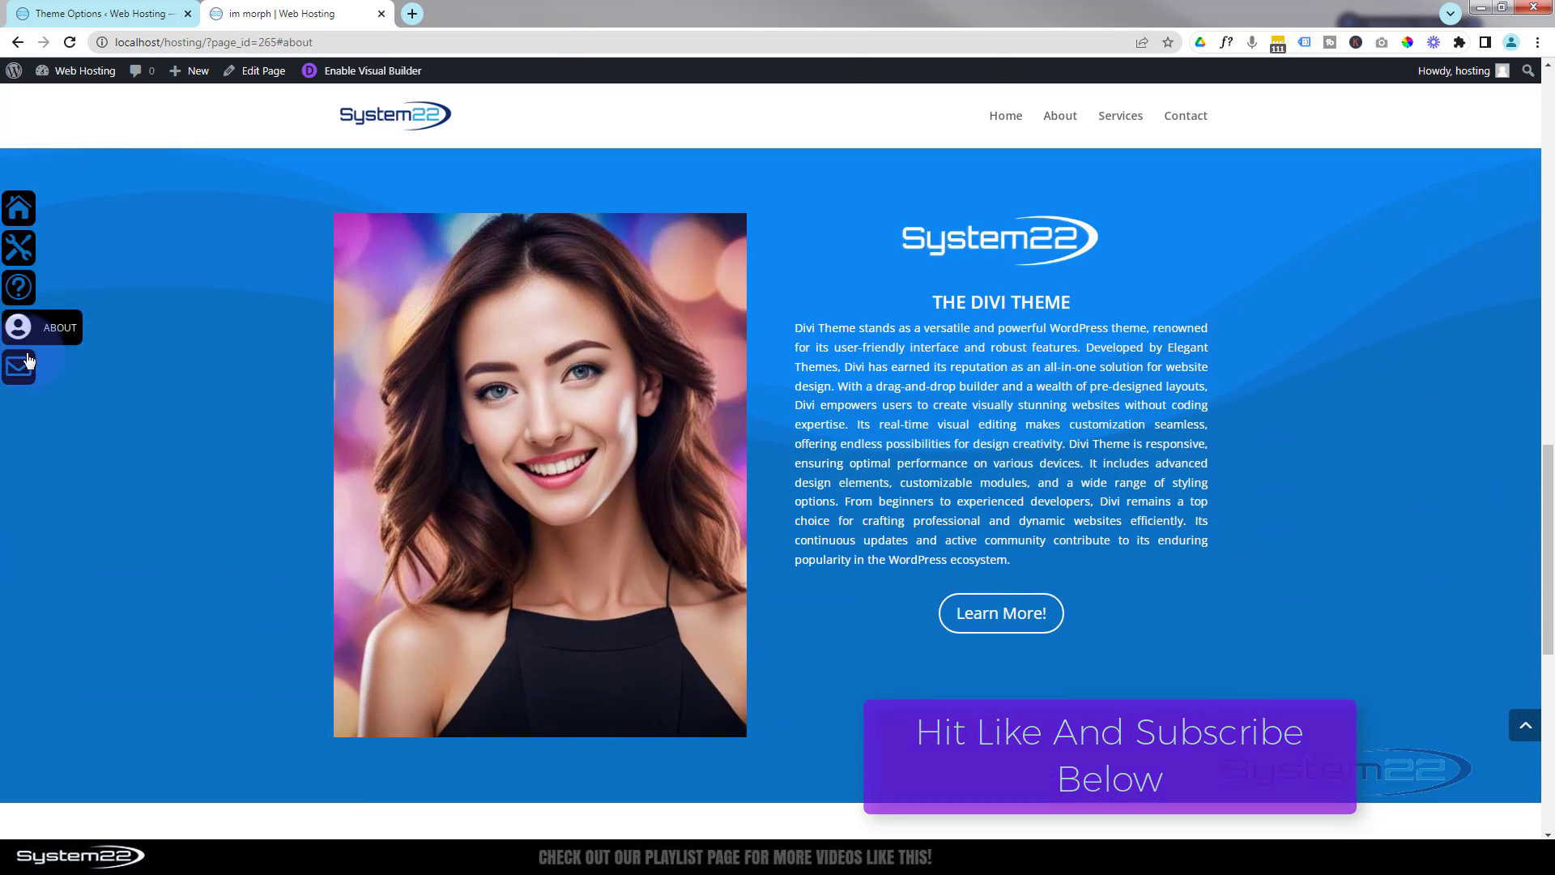
pyautogui.click(20, 371)
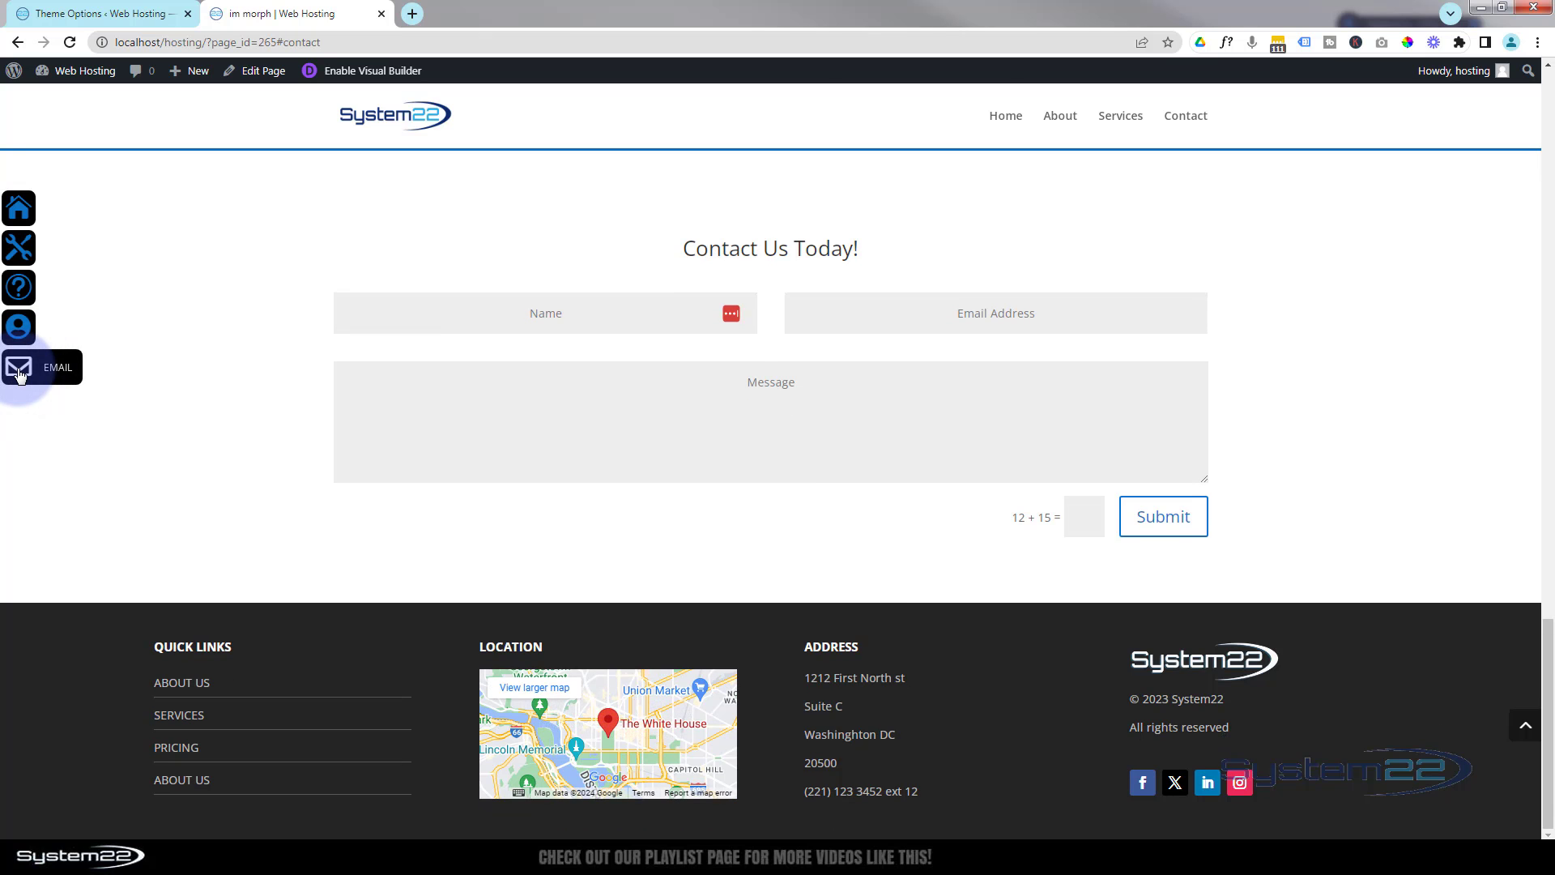
pyautogui.click(20, 208)
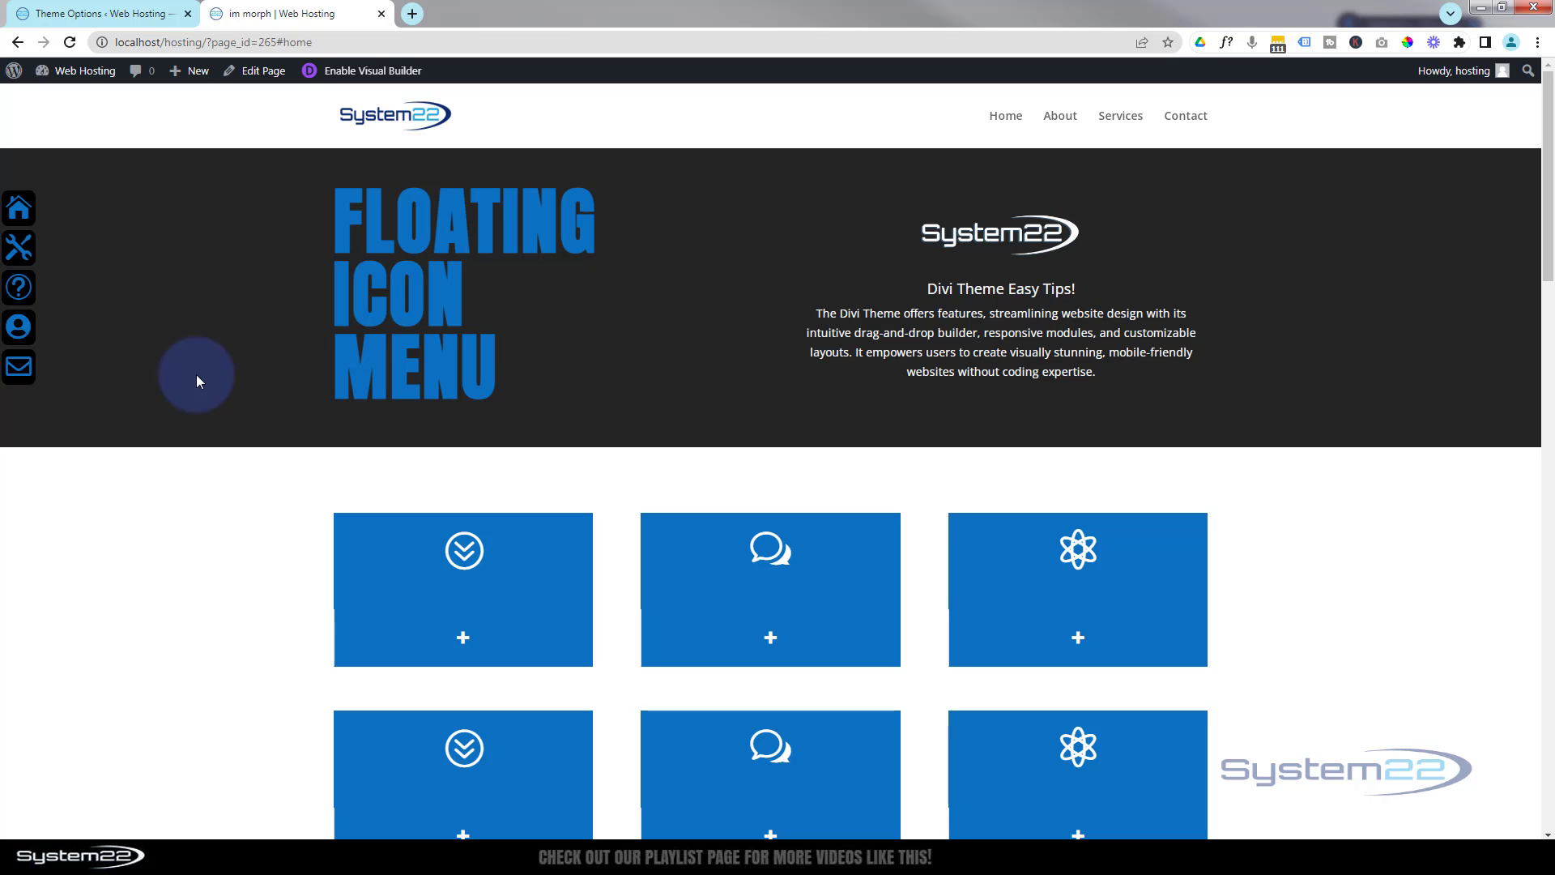
# Enable the visual builder and delete the row holding the existing floating icon menu.
pyautogui.click(361, 69)
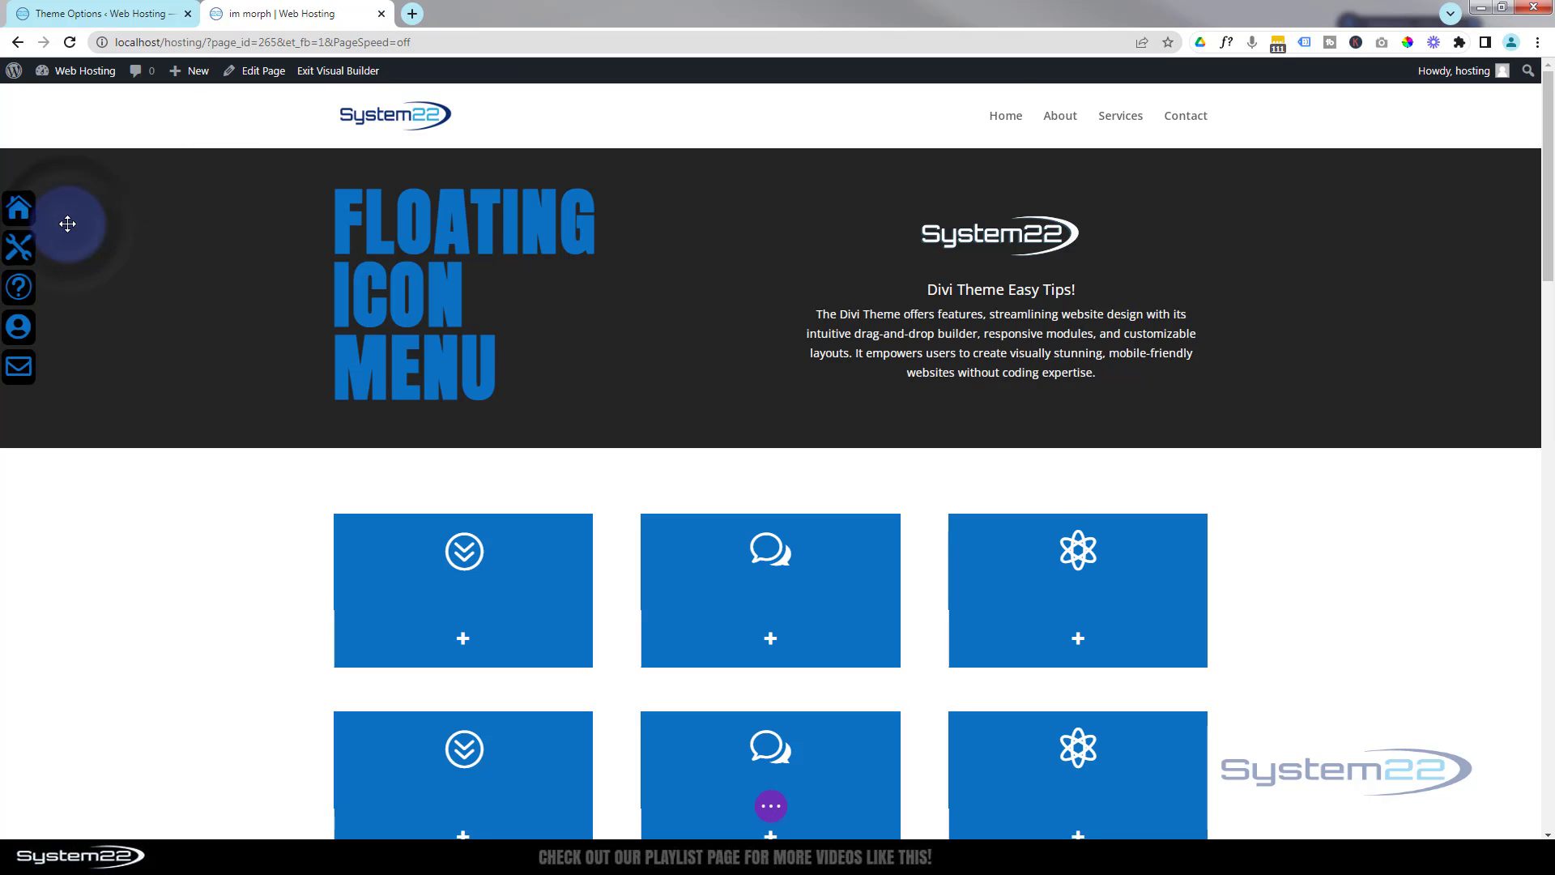
pyautogui.moveTo(93, 170)
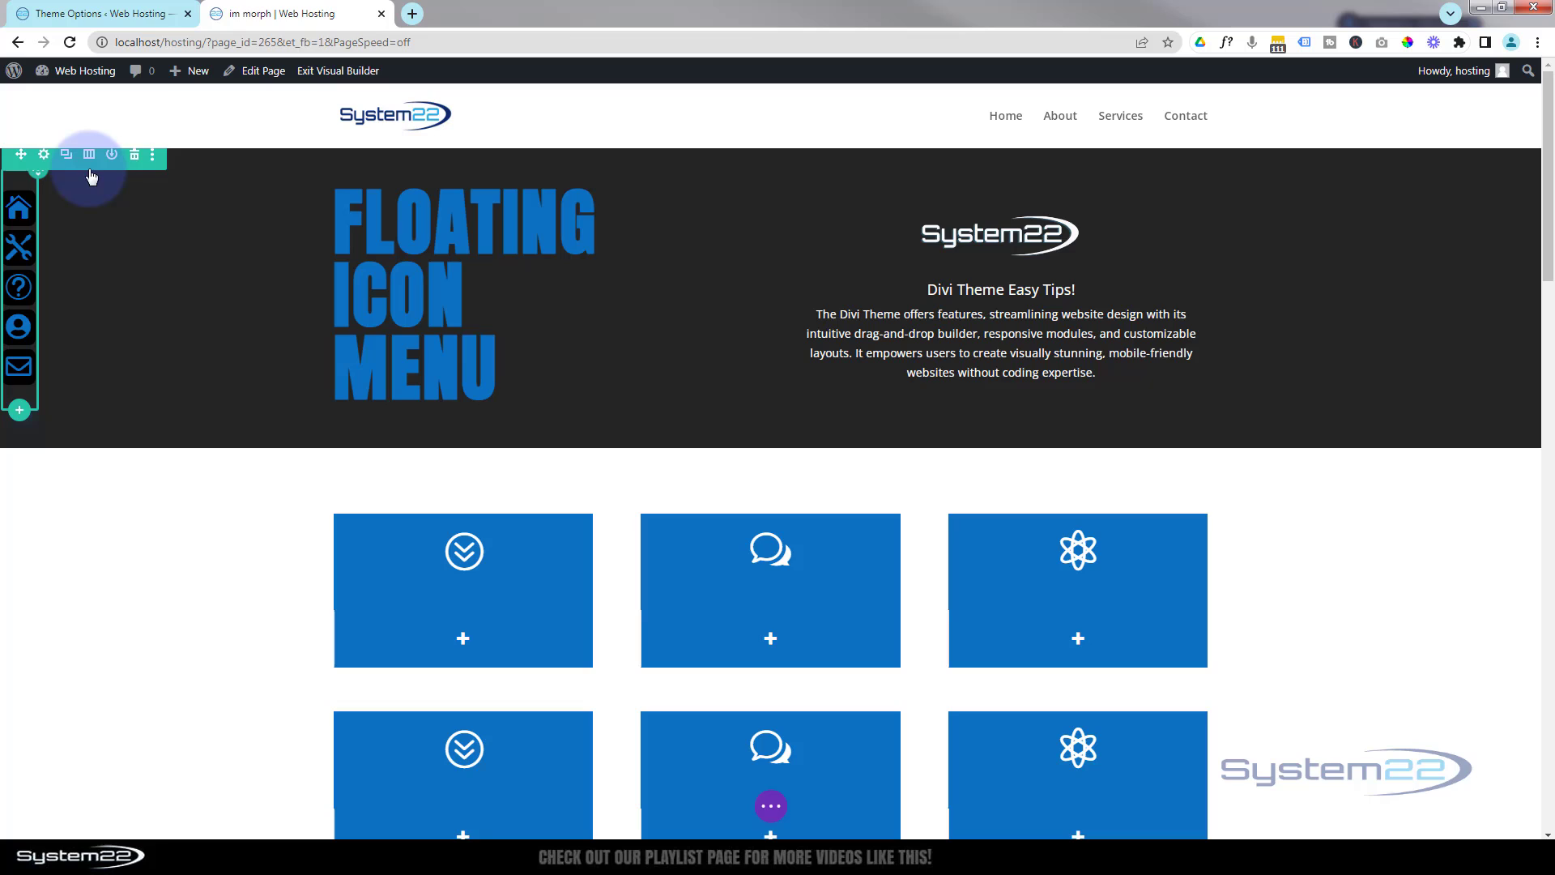
pyautogui.click(135, 157)
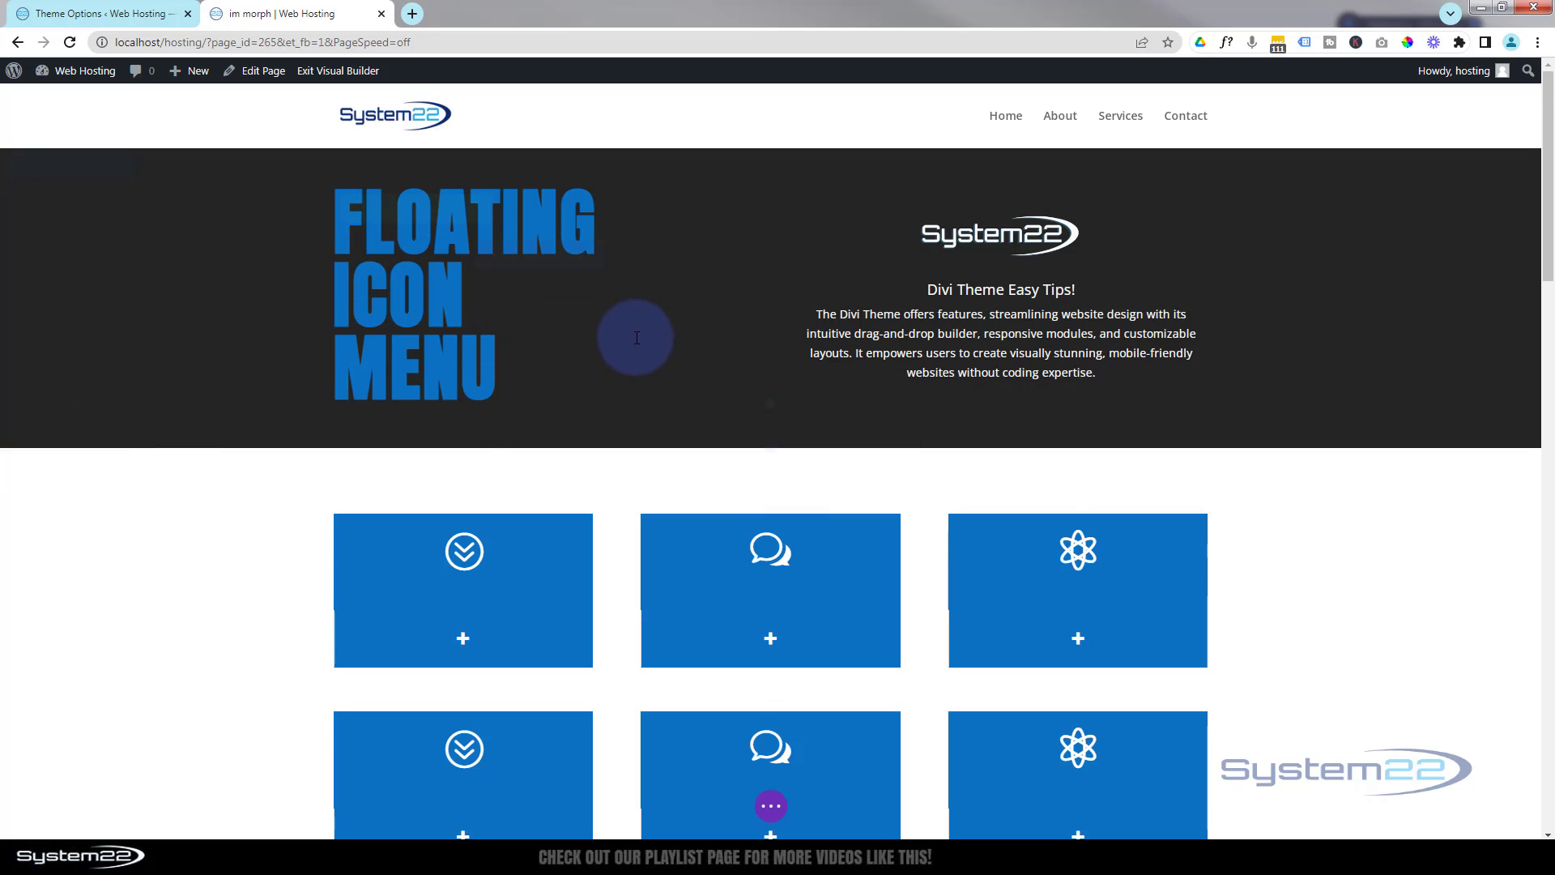
# Insert a single-column row below the three Option 1 boxes and add a Blurb module to it.
pyautogui.scroll(-3, 635, 337)
pyautogui.scroll(-4, 635, 337)
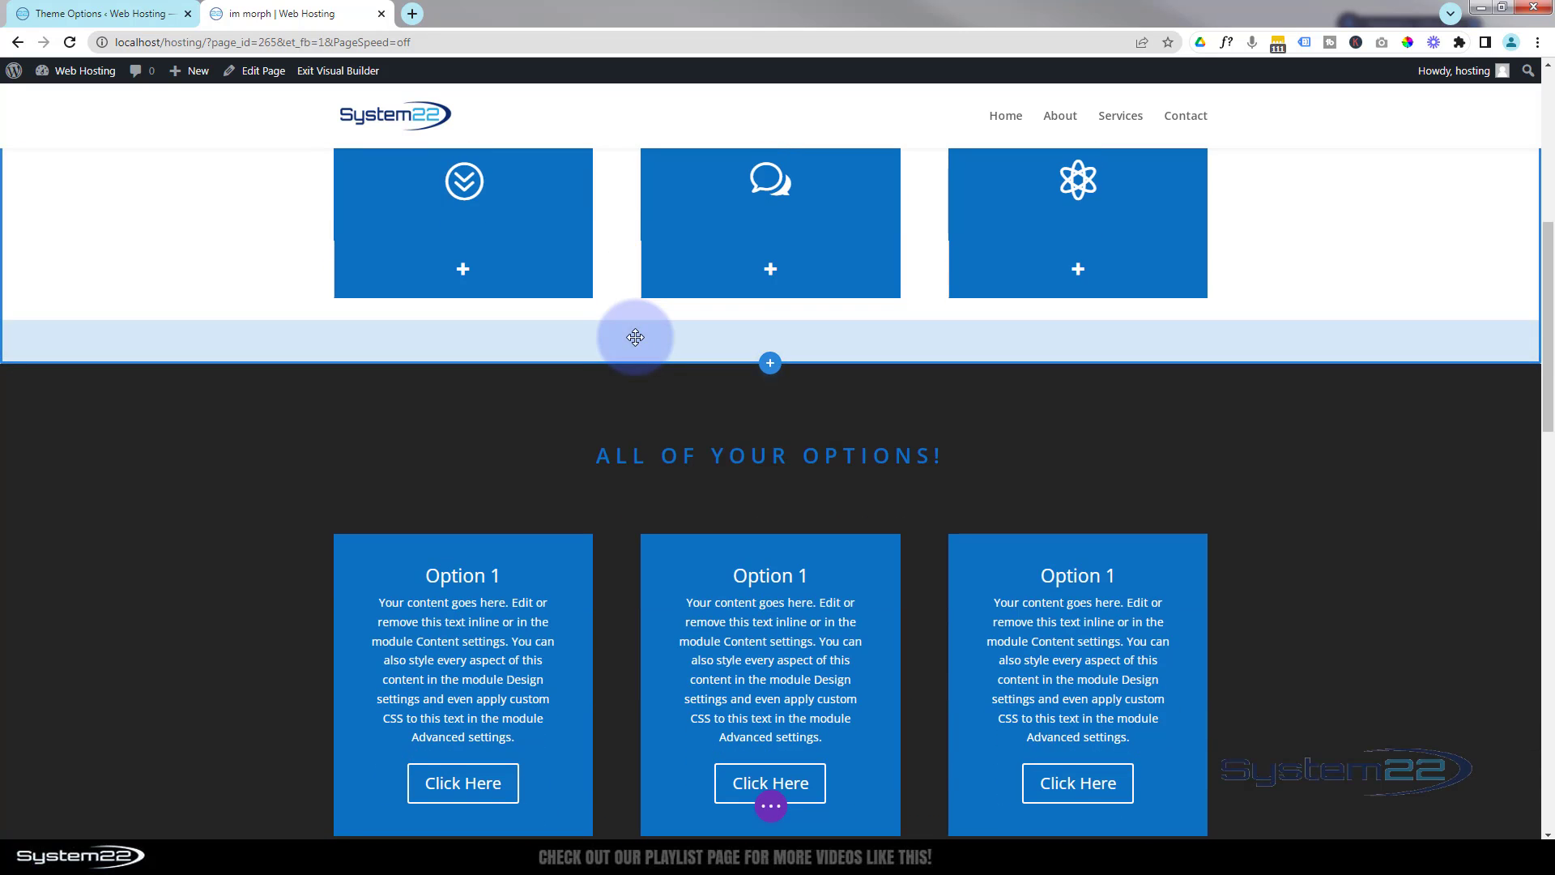
pyautogui.scroll(-2, 635, 337)
pyautogui.scroll(-3, 635, 337)
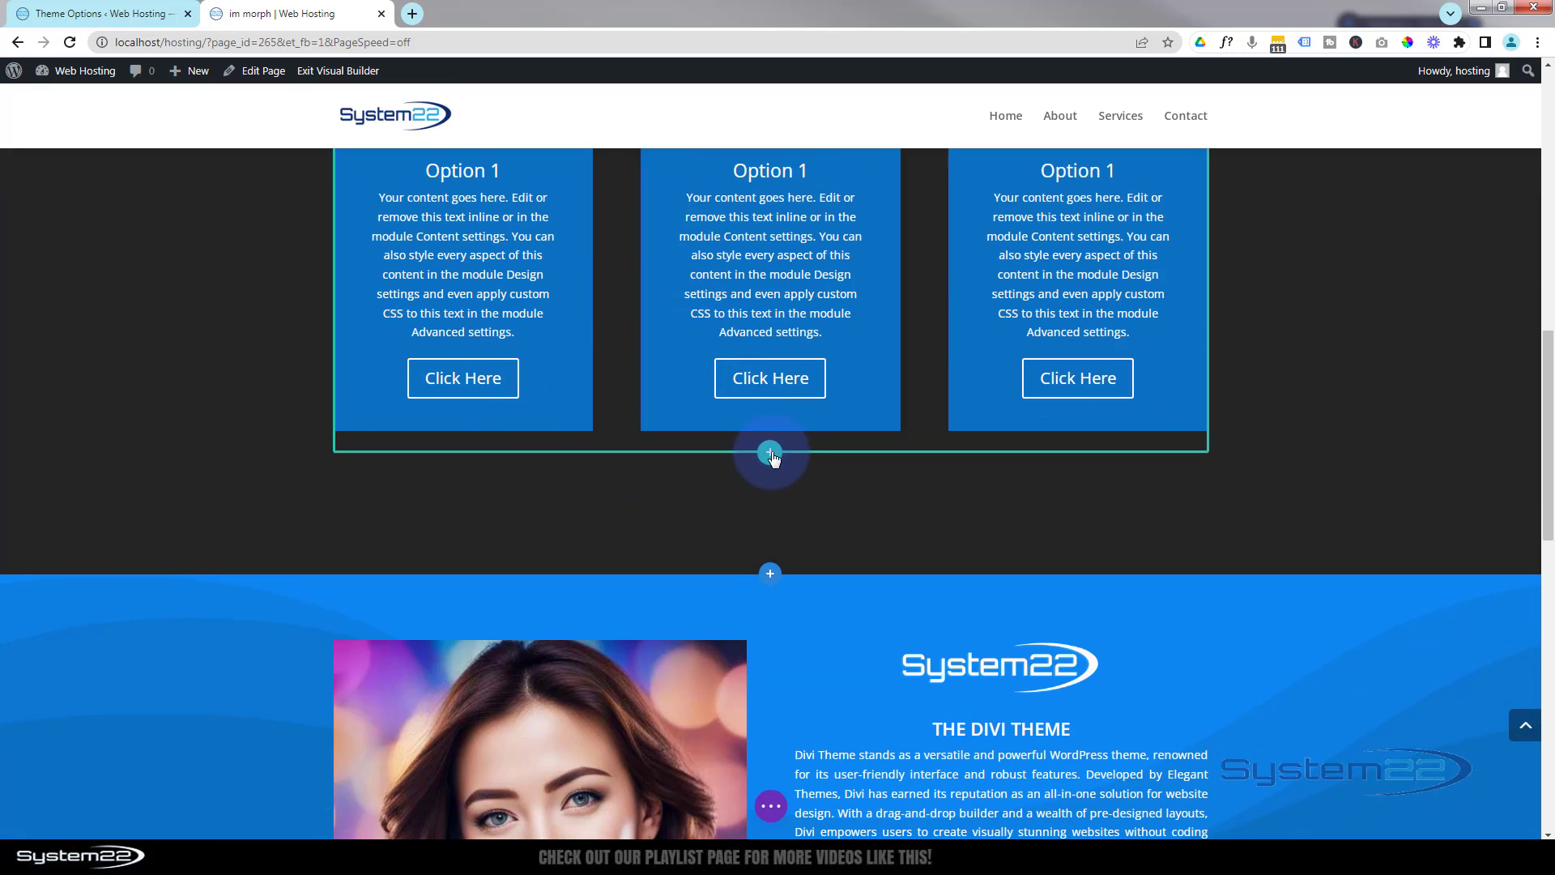
pyautogui.click(770, 454)
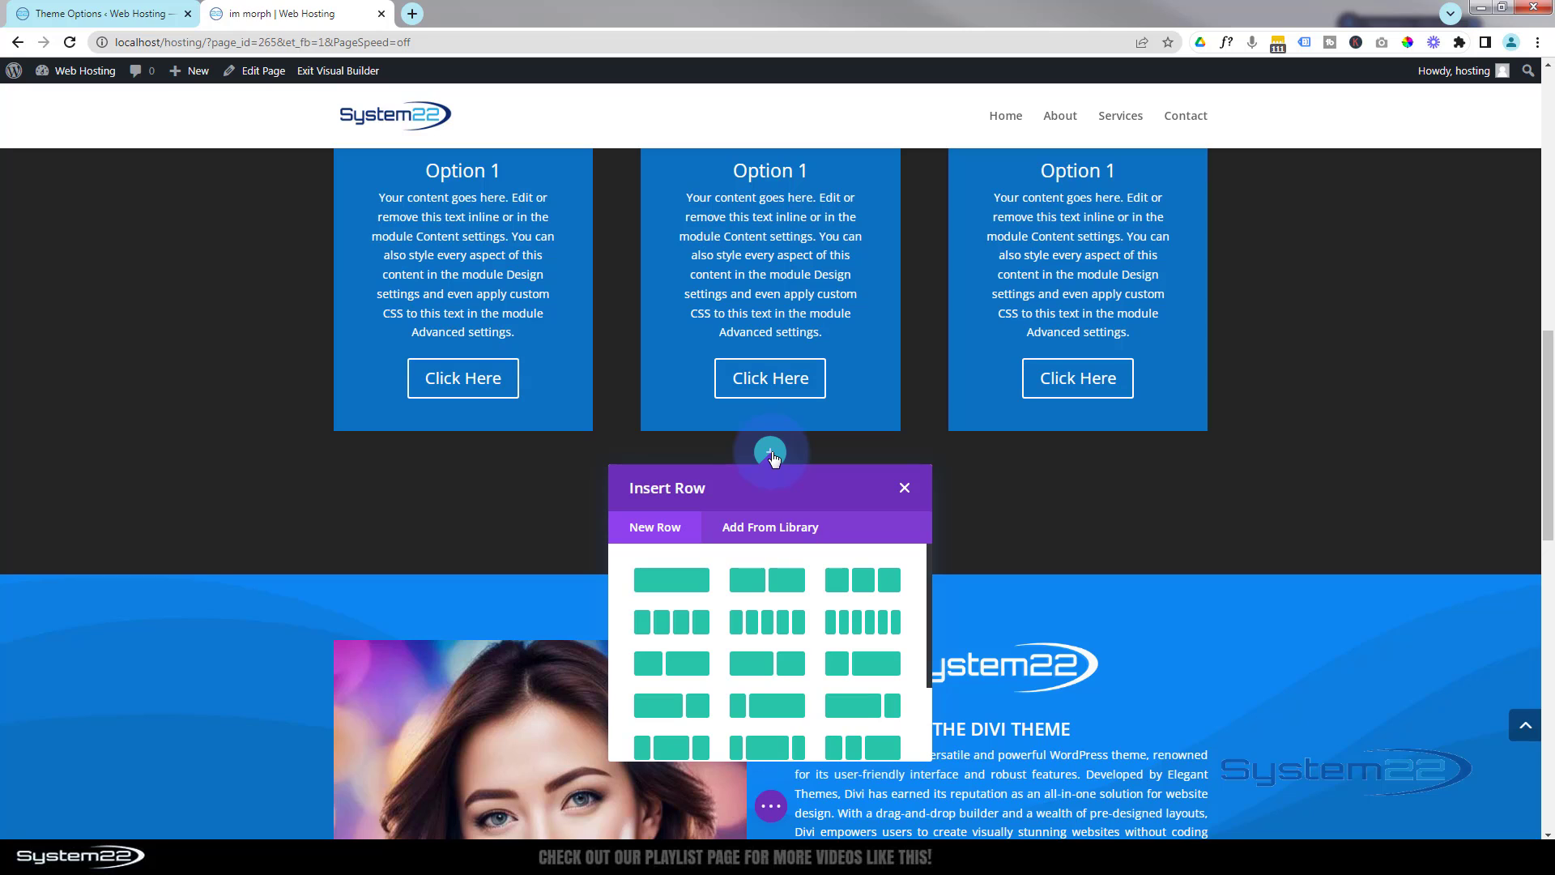
pyautogui.click(698, 583)
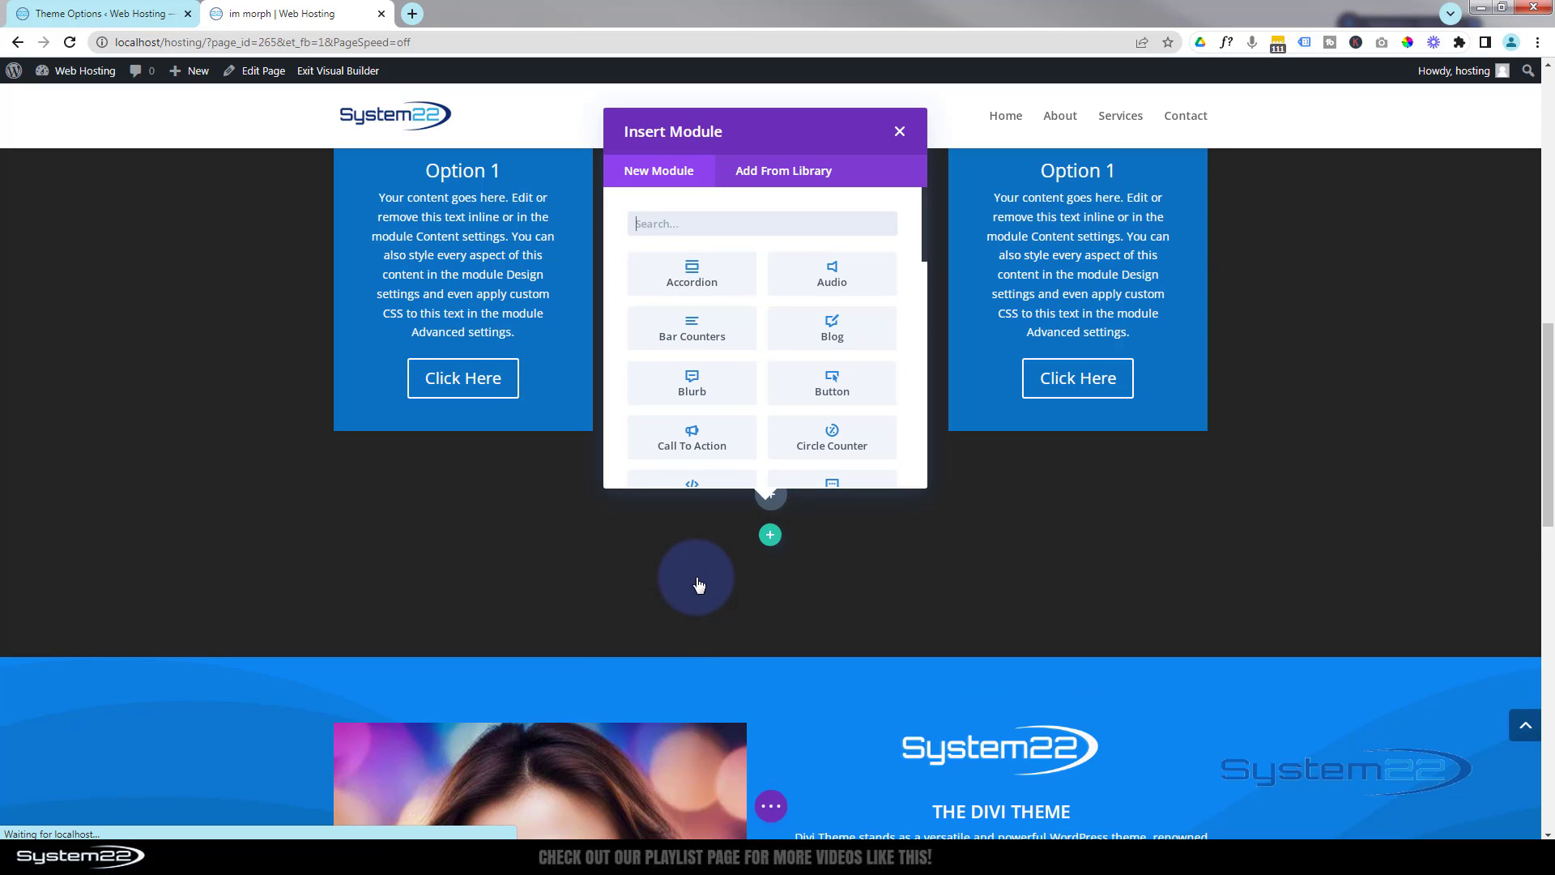
pyautogui.click(711, 392)
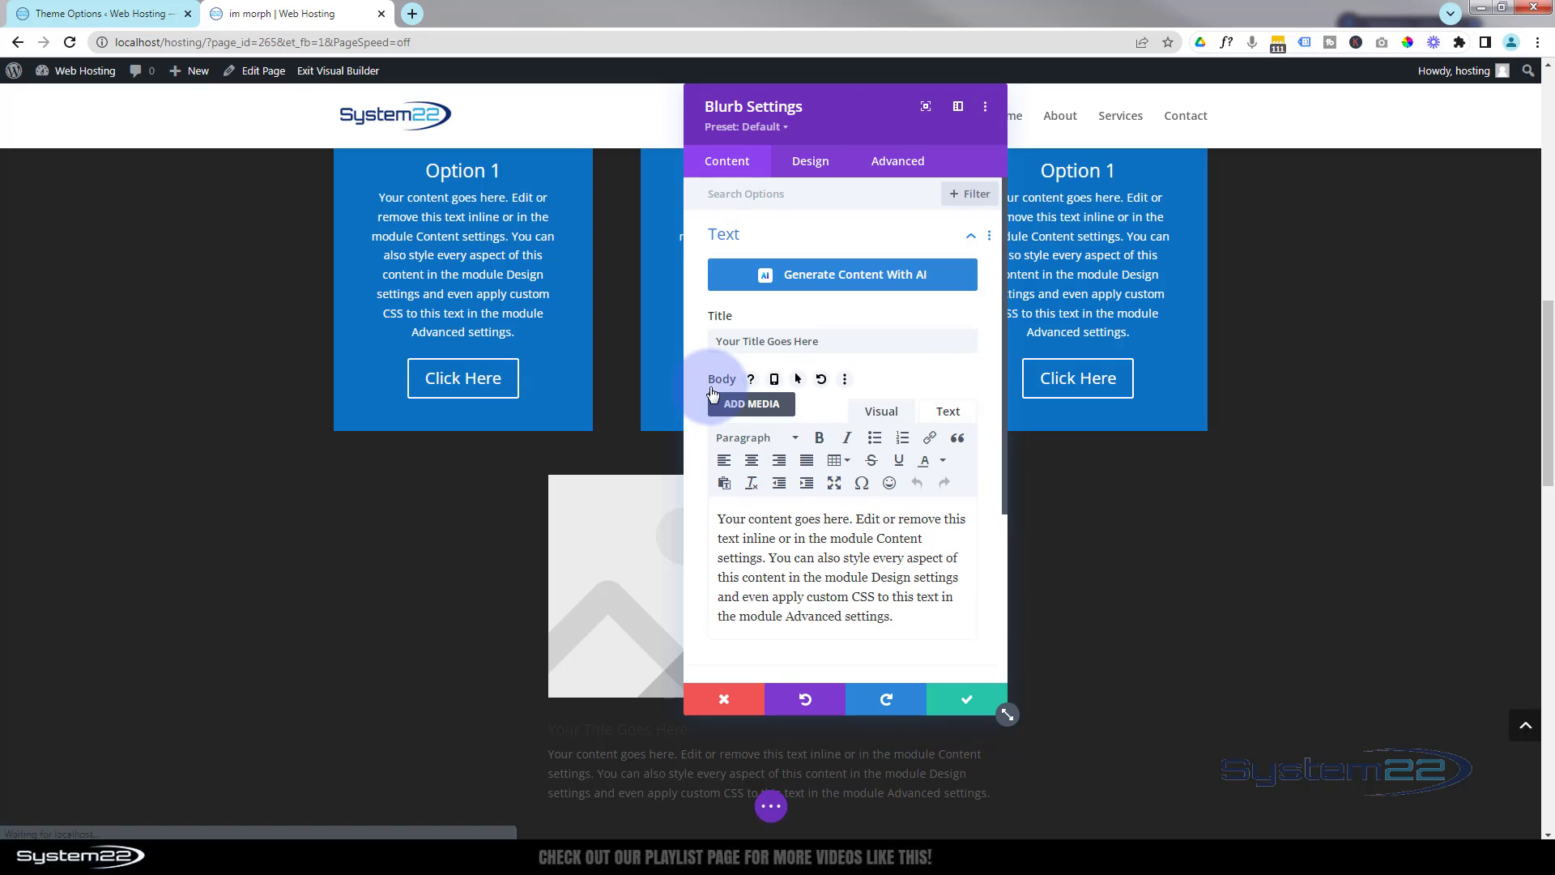
# Clear the blurb's title and replace its body text with "Home".
pyautogui.moveTo(826, 119); pyautogui.dragTo(1202, 120)
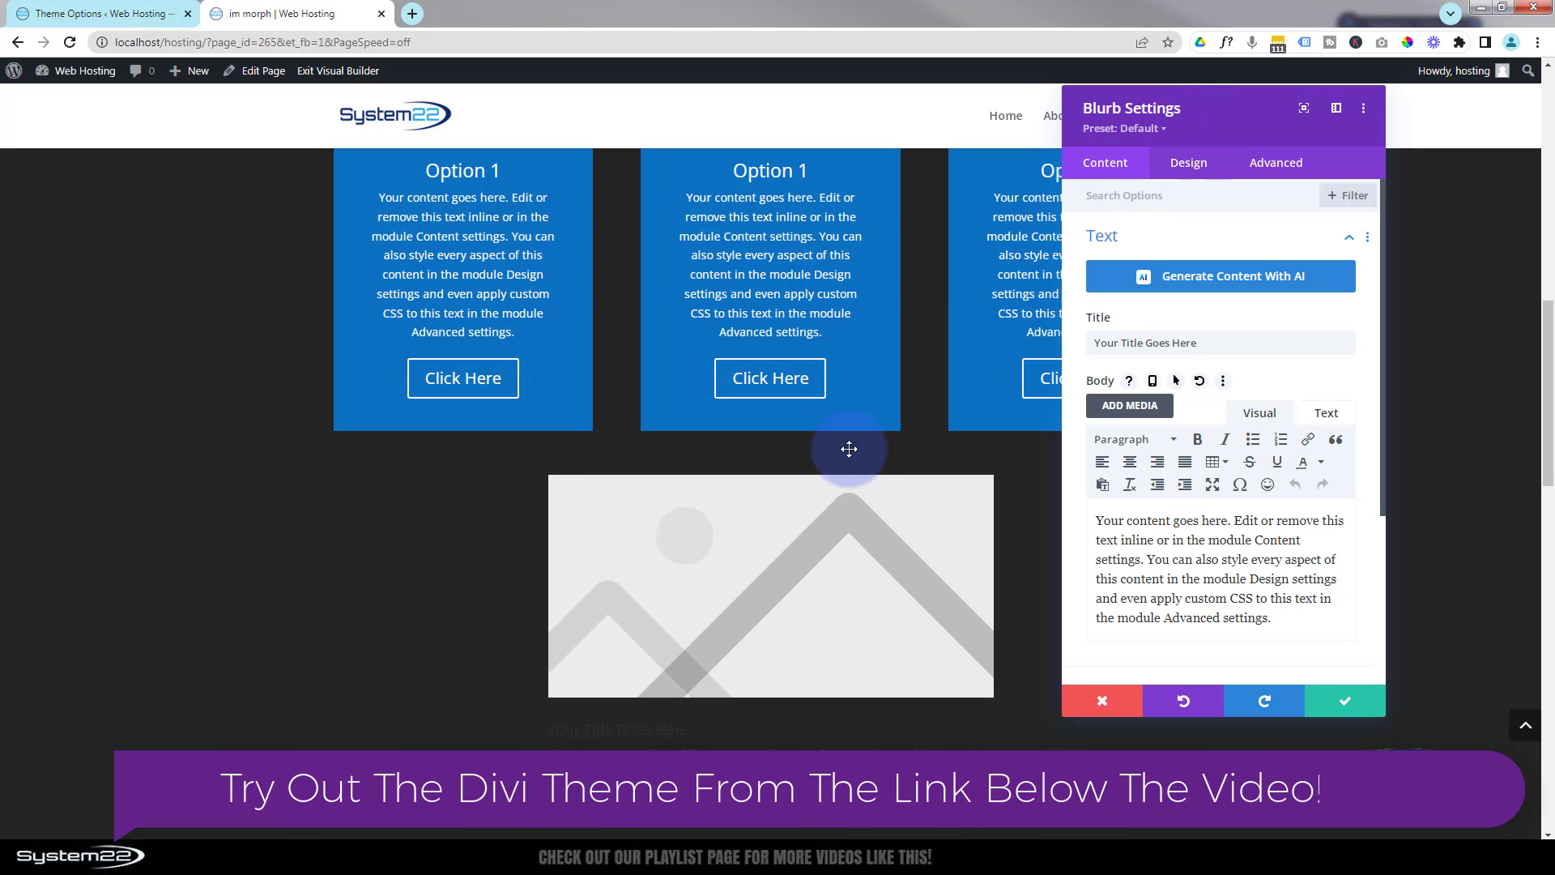
pyautogui.moveTo(1213, 340); pyautogui.dragTo(1043, 337)
pyautogui.press('BackSpace')
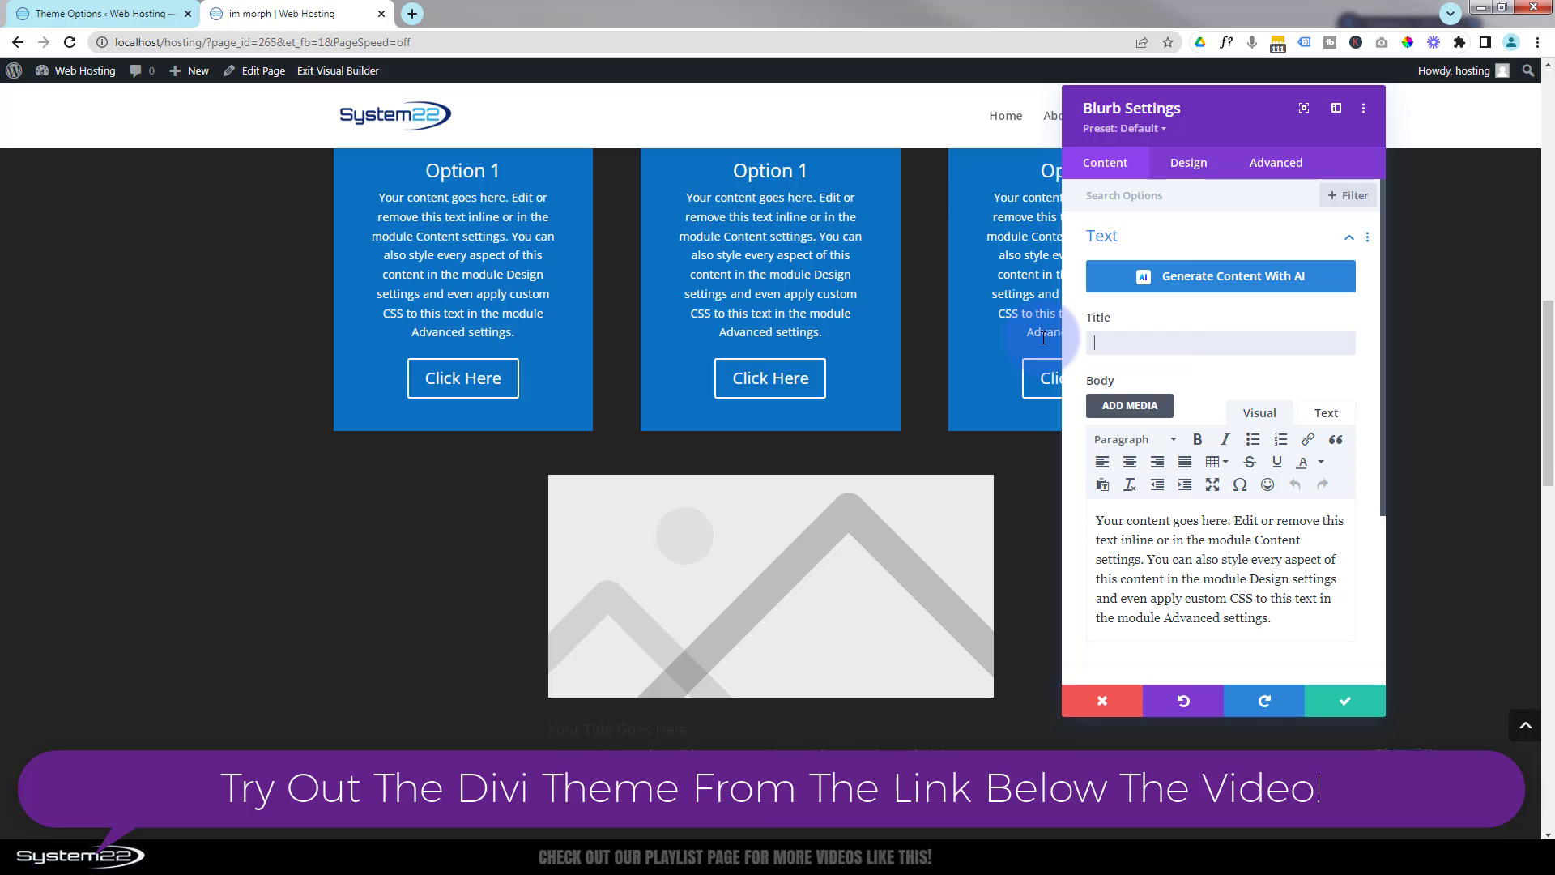
pyautogui.click(1276, 619)
pyautogui.moveTo(1276, 619); pyautogui.dragTo(1058, 515)
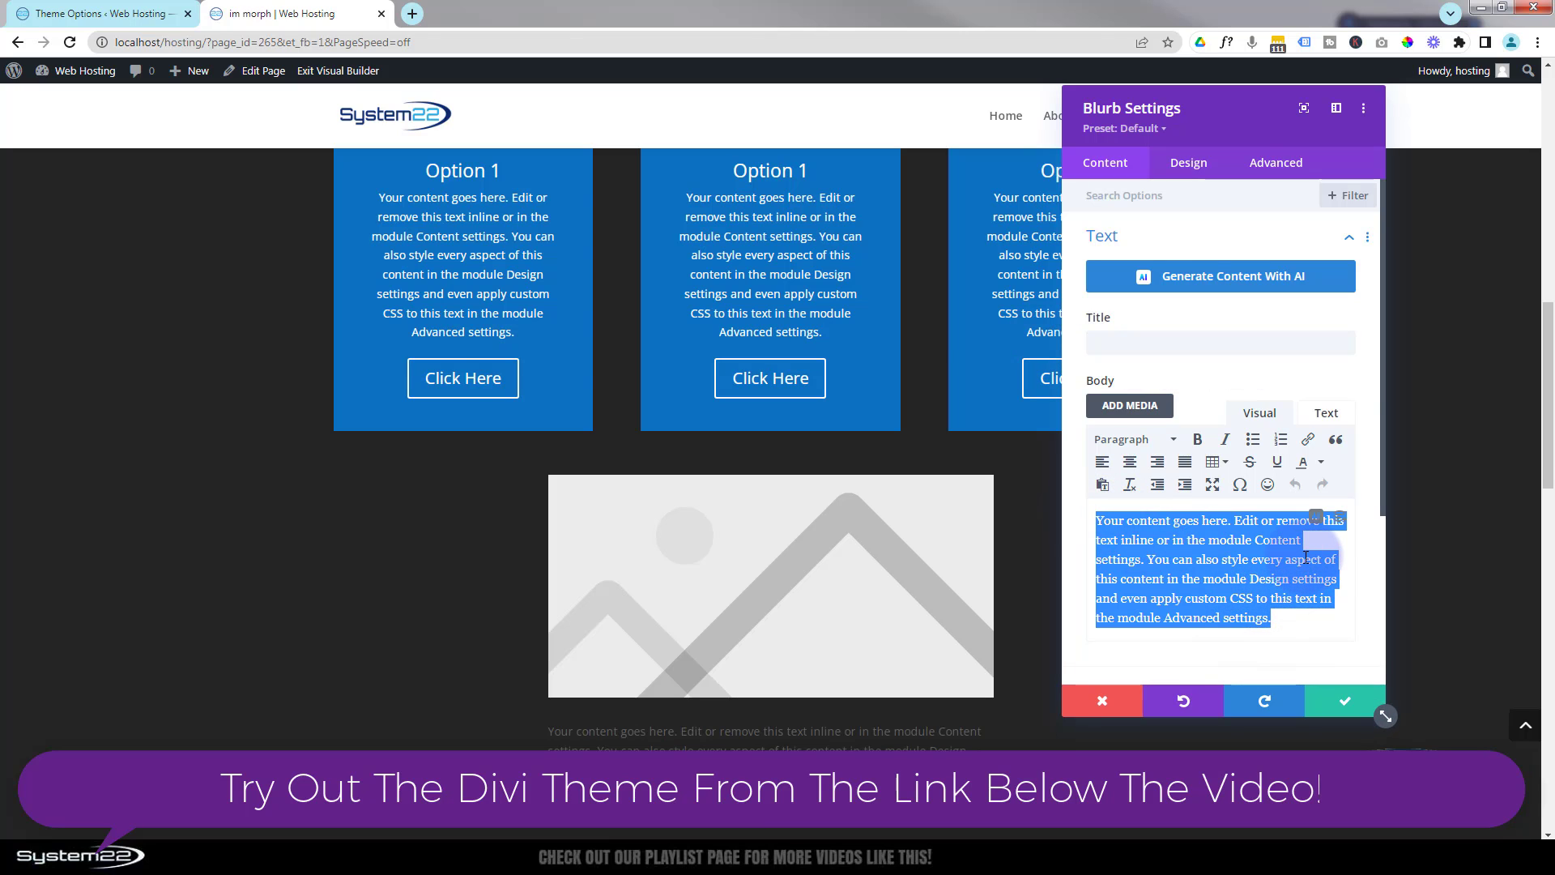
pyautogui.write('Home')
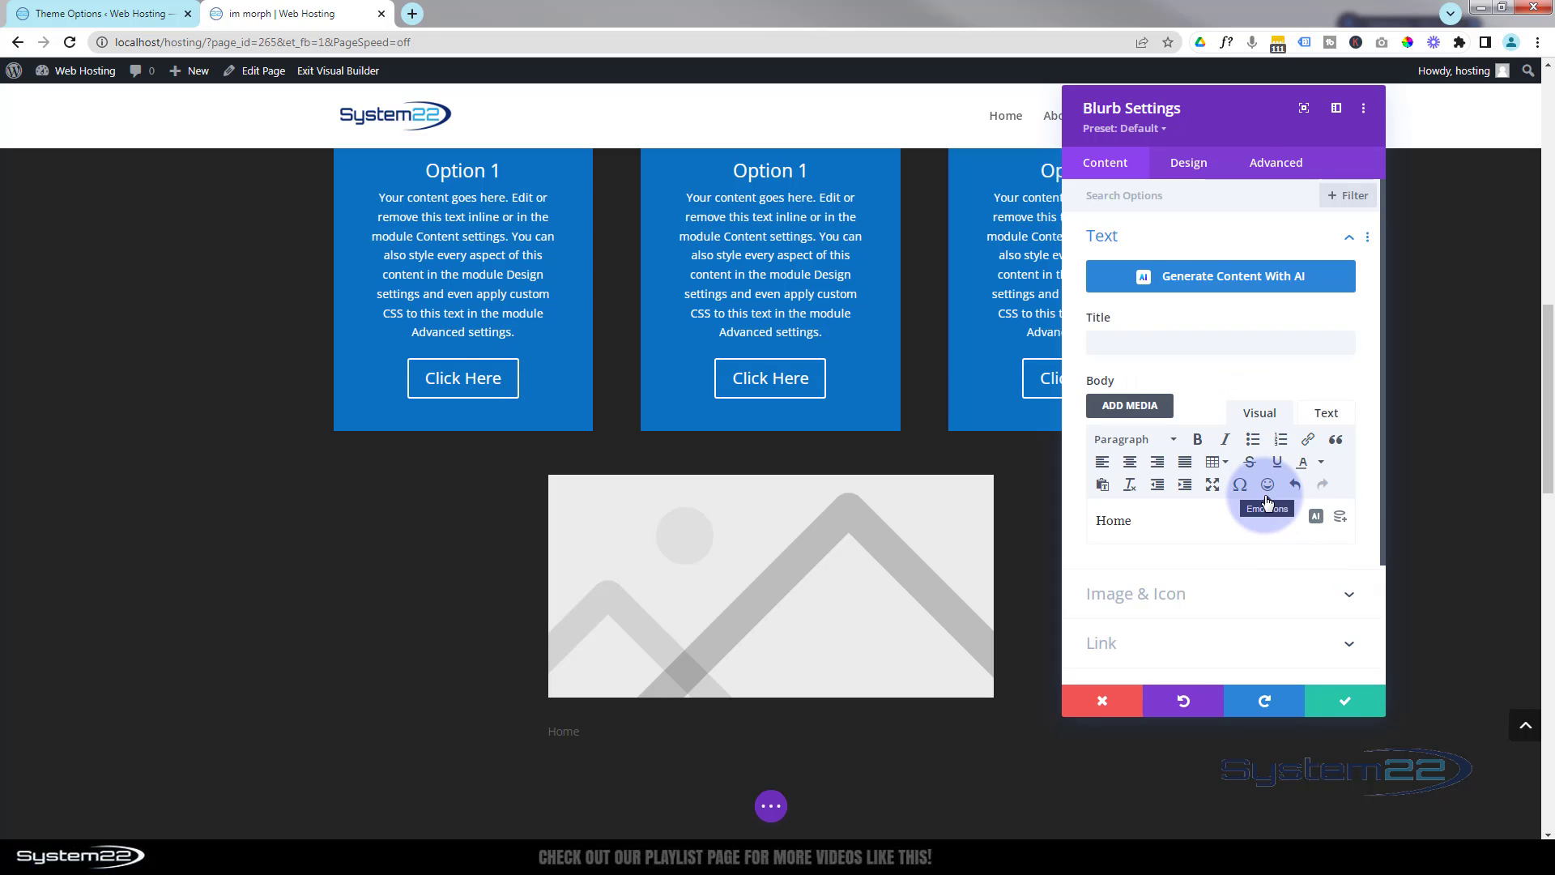
# Turn on Use Icon for the blurb, search the icons for "home" and choose the outlined house icon.
pyautogui.click(1205, 604)
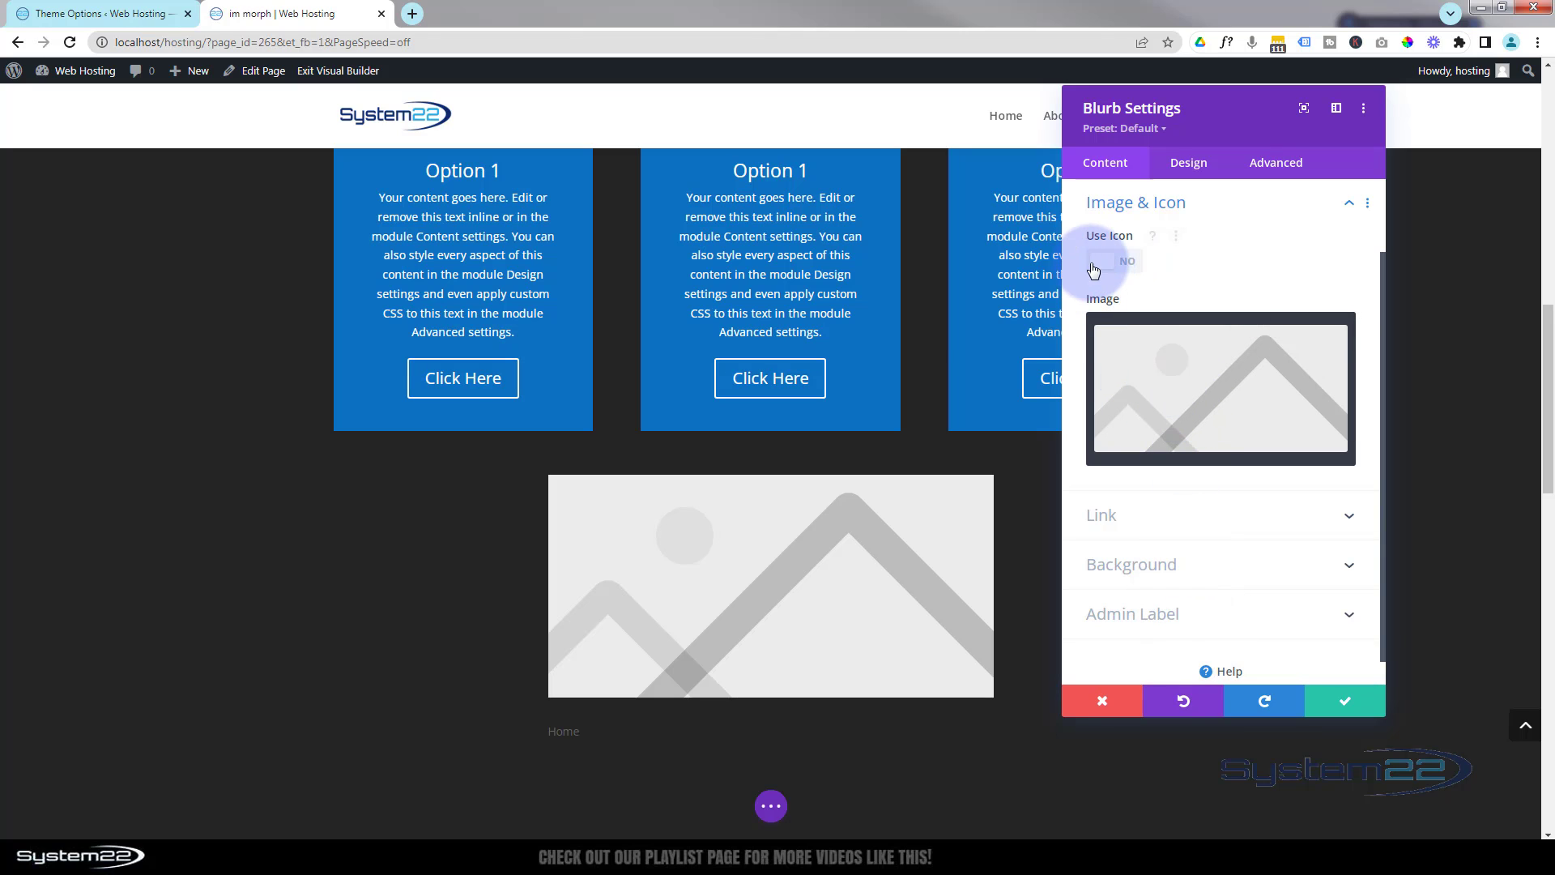
pyautogui.click(1135, 262)
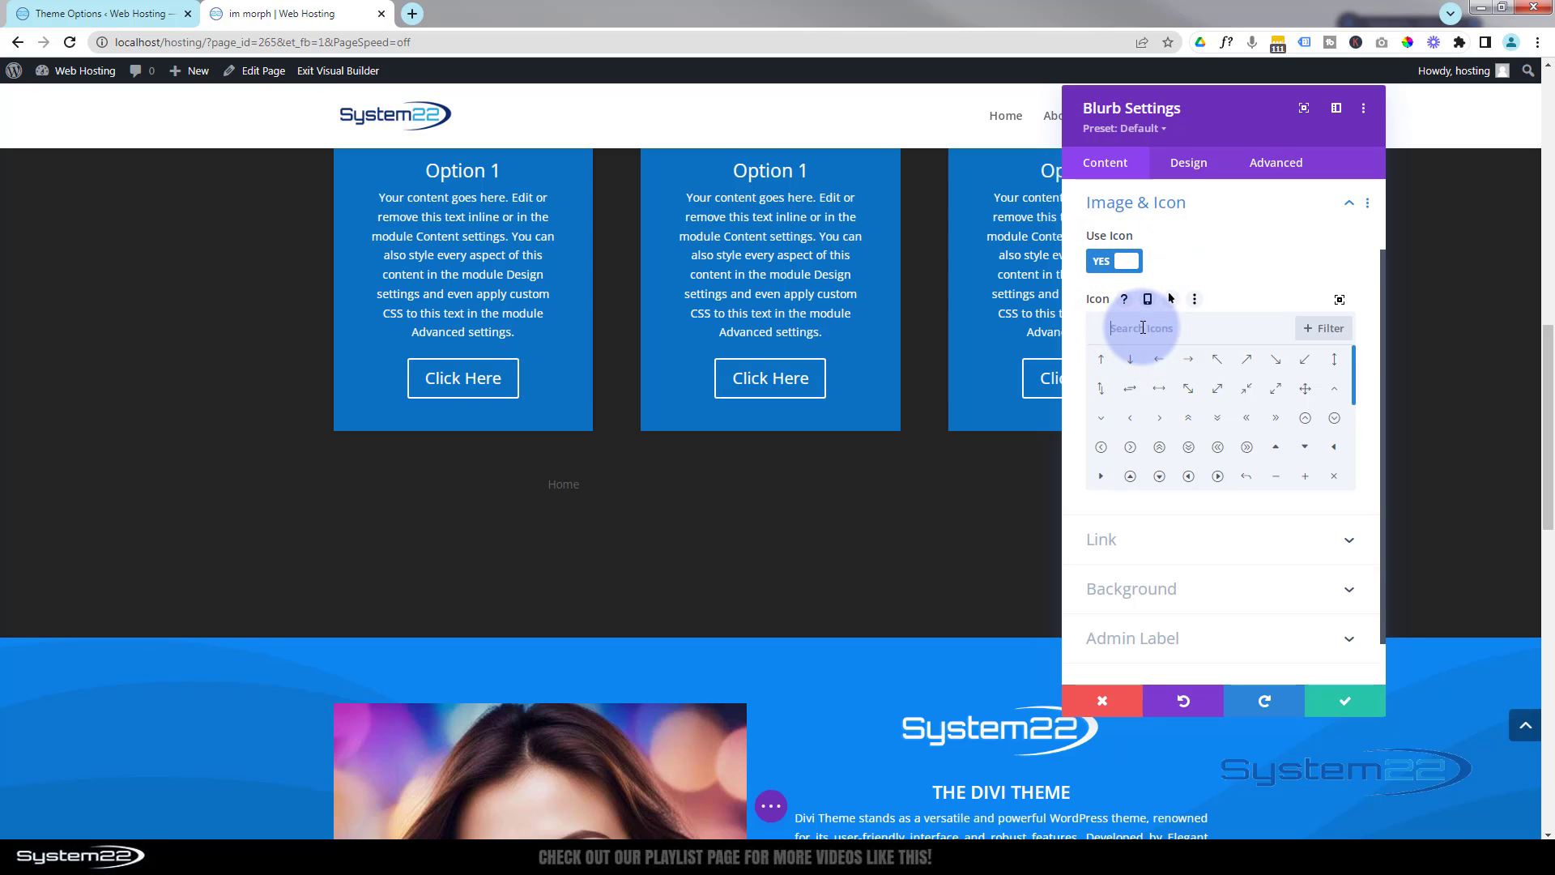
pyautogui.write('home')
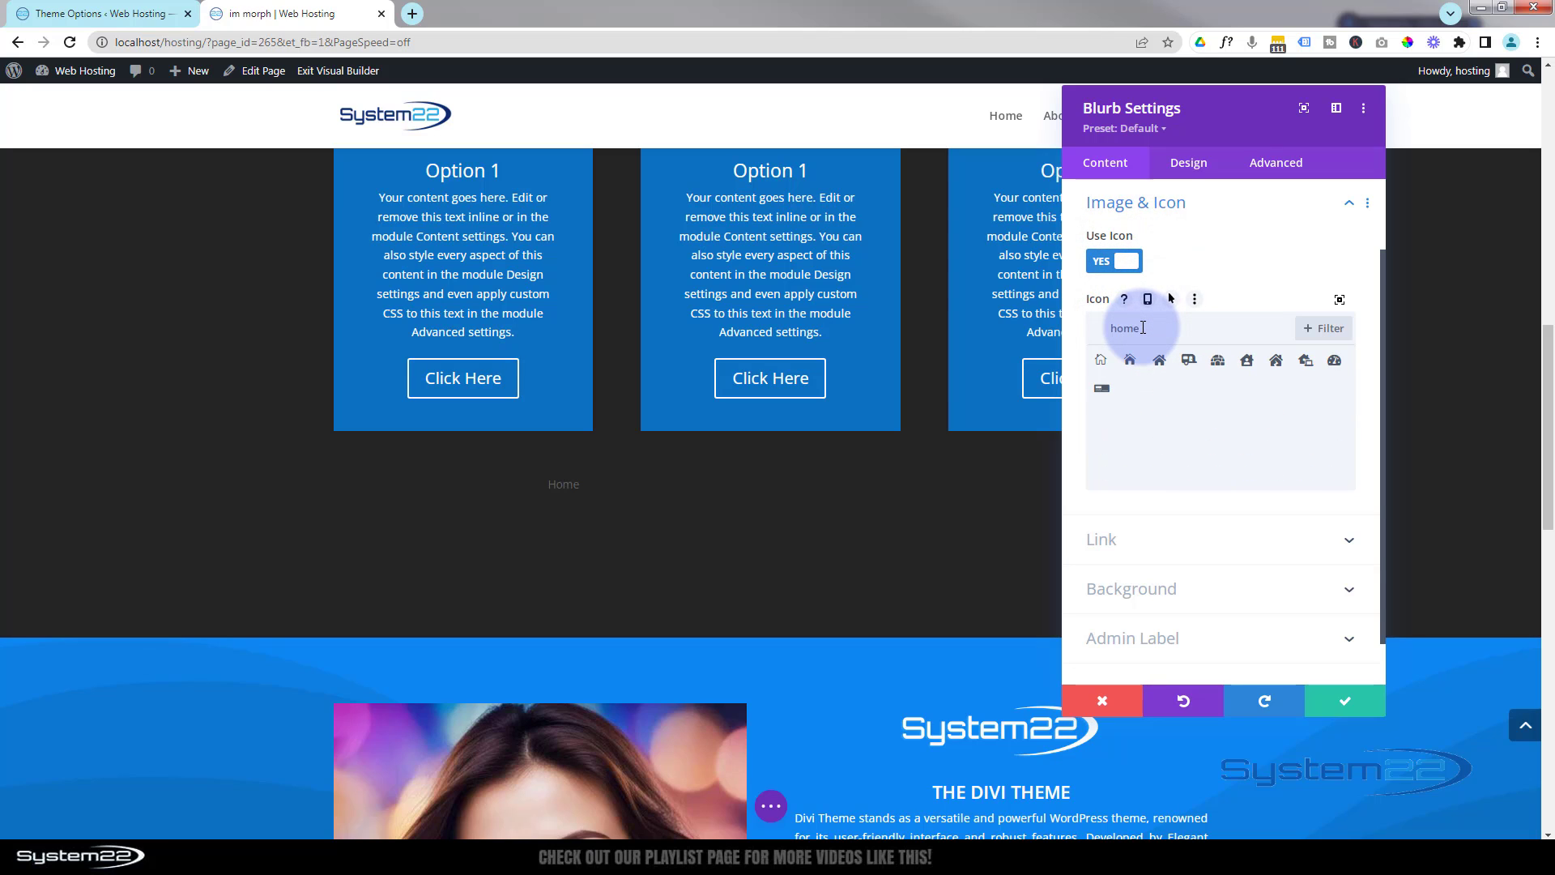
pyautogui.click(1100, 365)
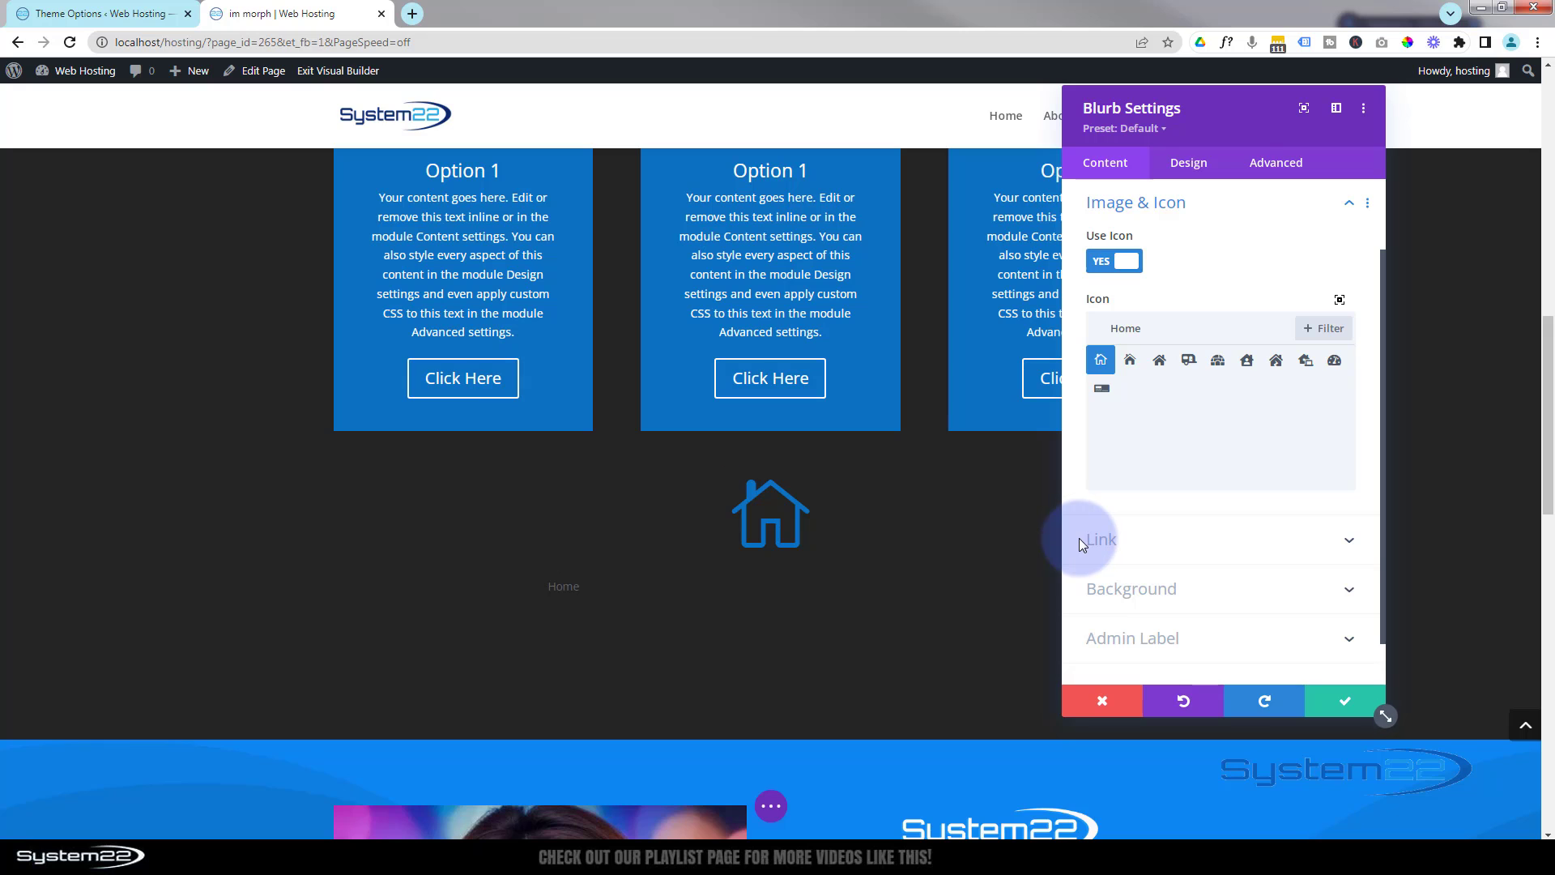
# Set the blurb's Module Link URL to #home.
pyautogui.click(1173, 539)
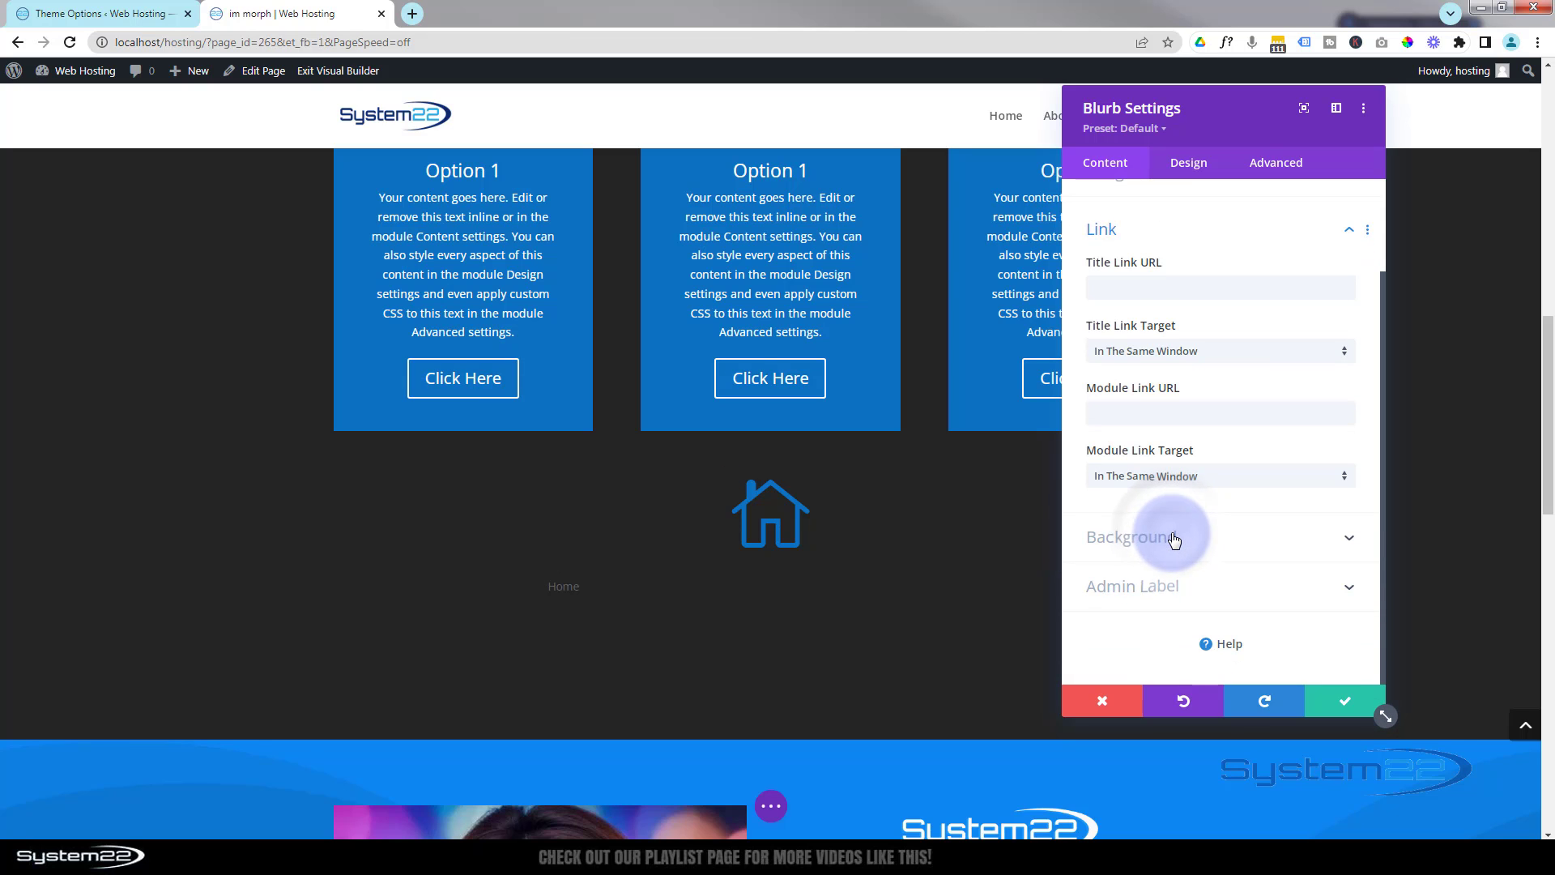
pyautogui.scroll(2, 285, 645)
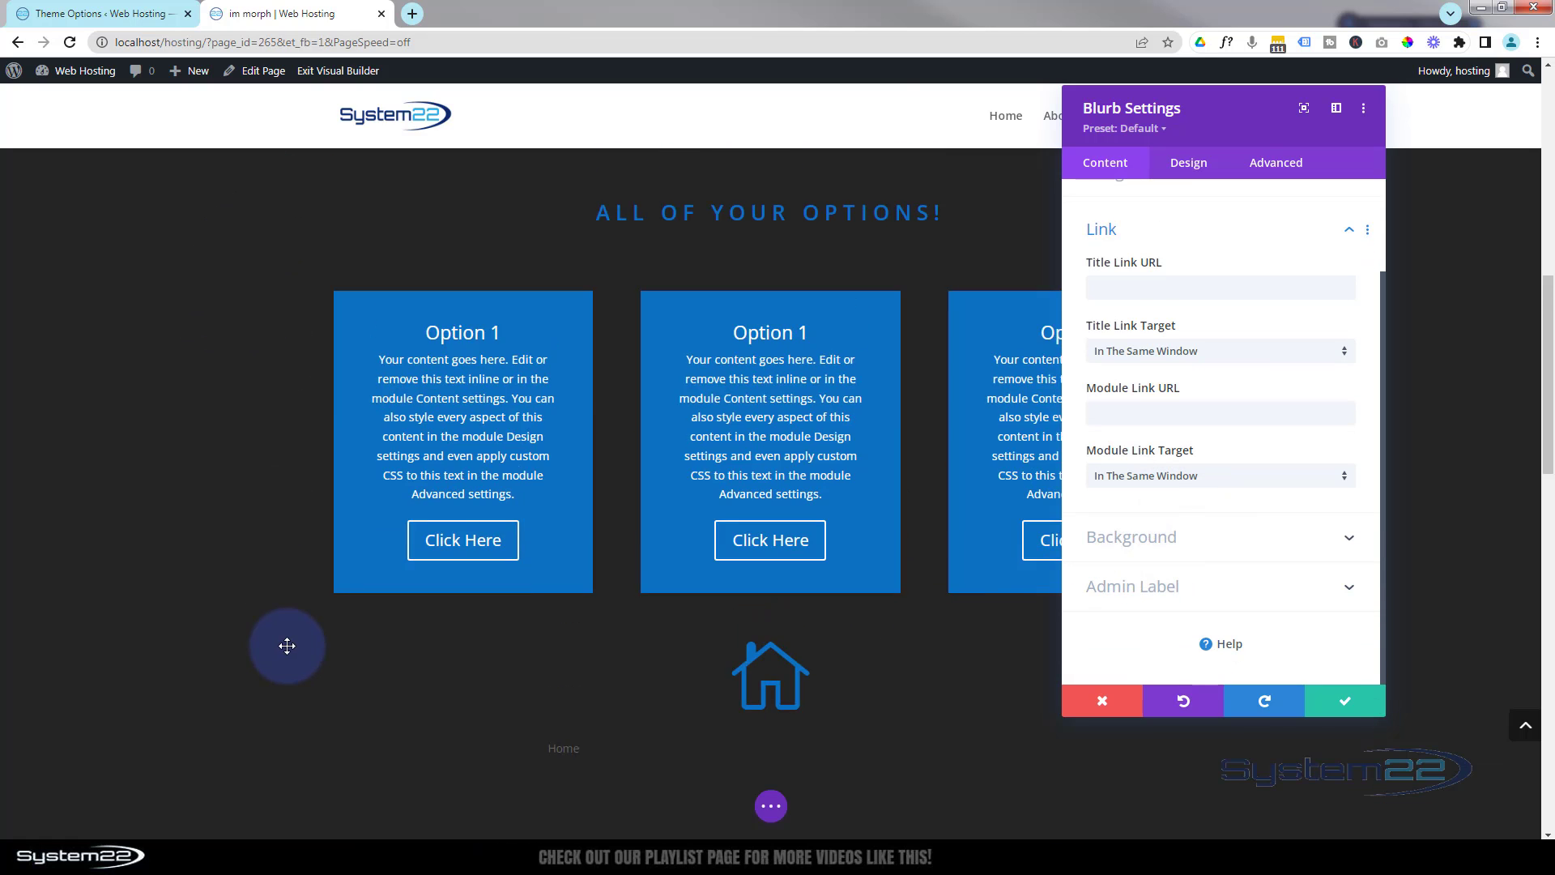
pyautogui.scroll(5, 287, 646)
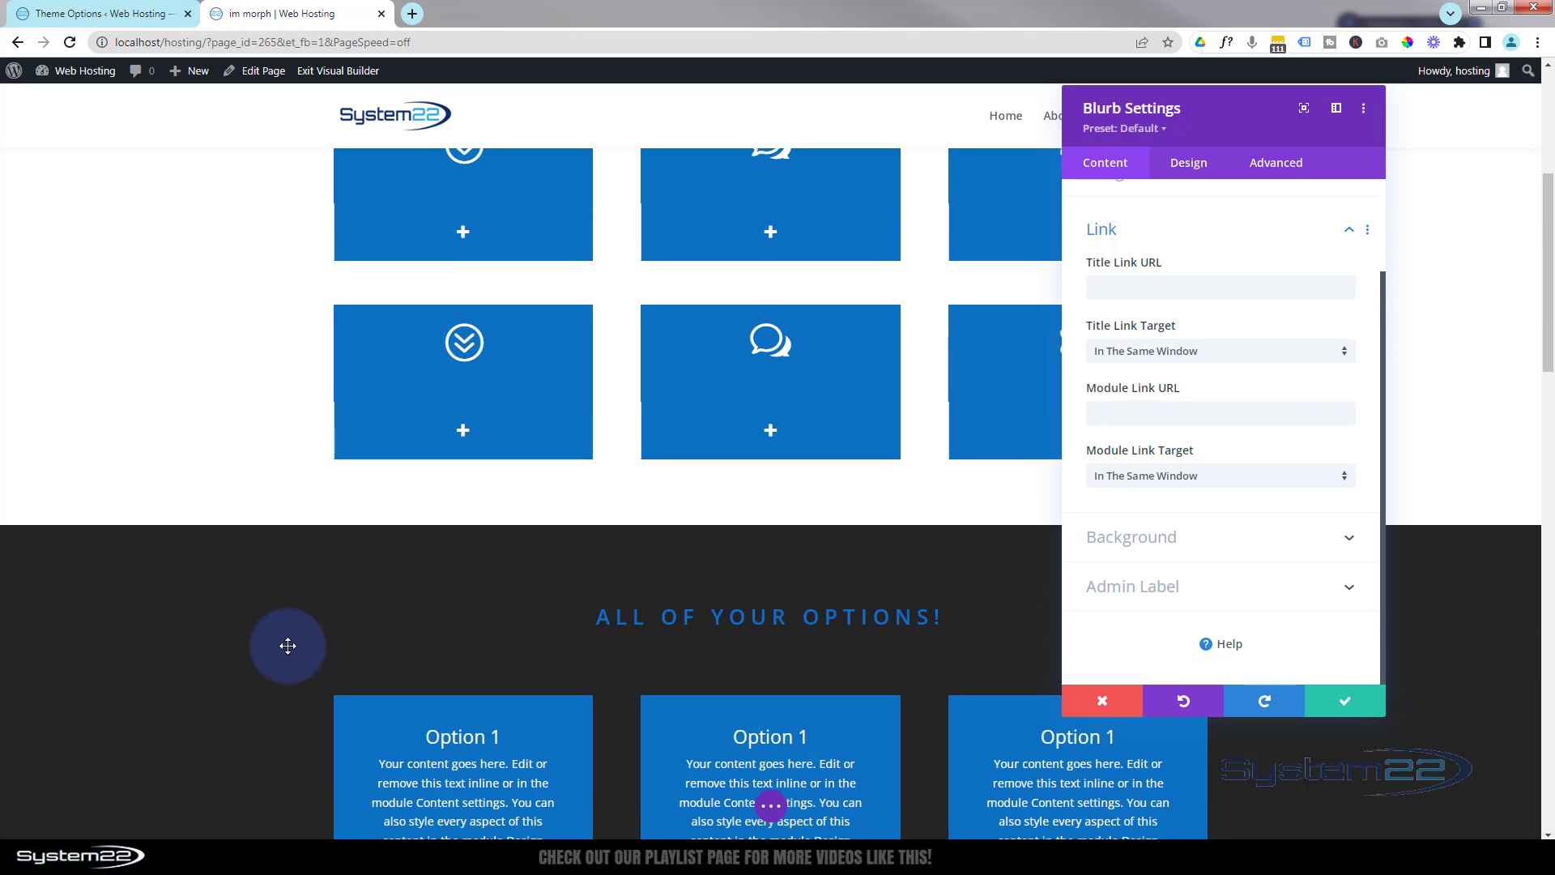
pyautogui.scroll(-8, 288, 646)
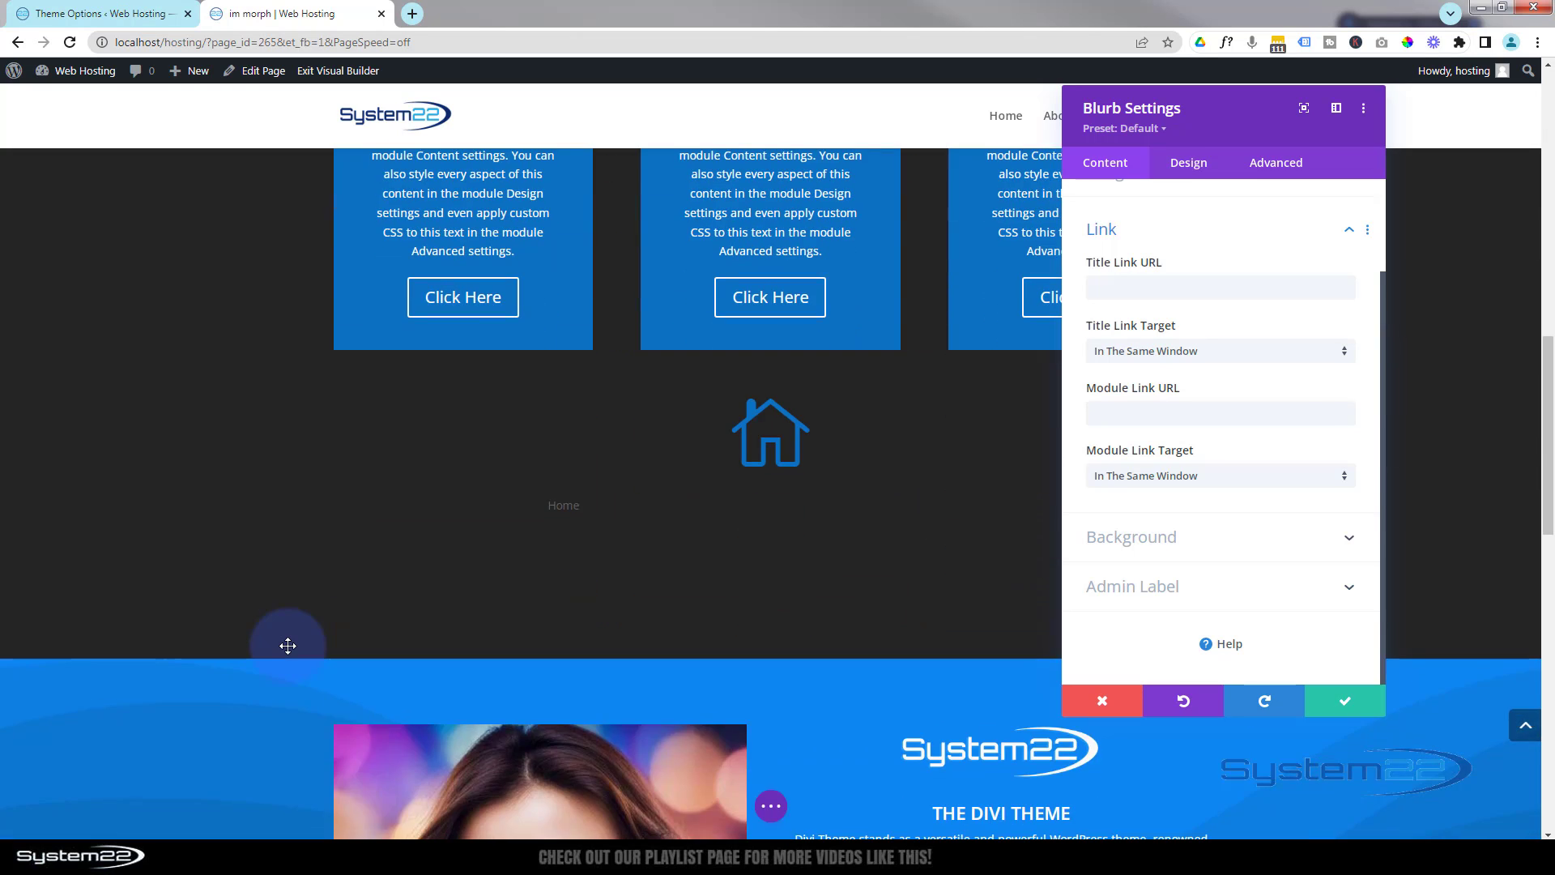
pyautogui.click(1086, 413)
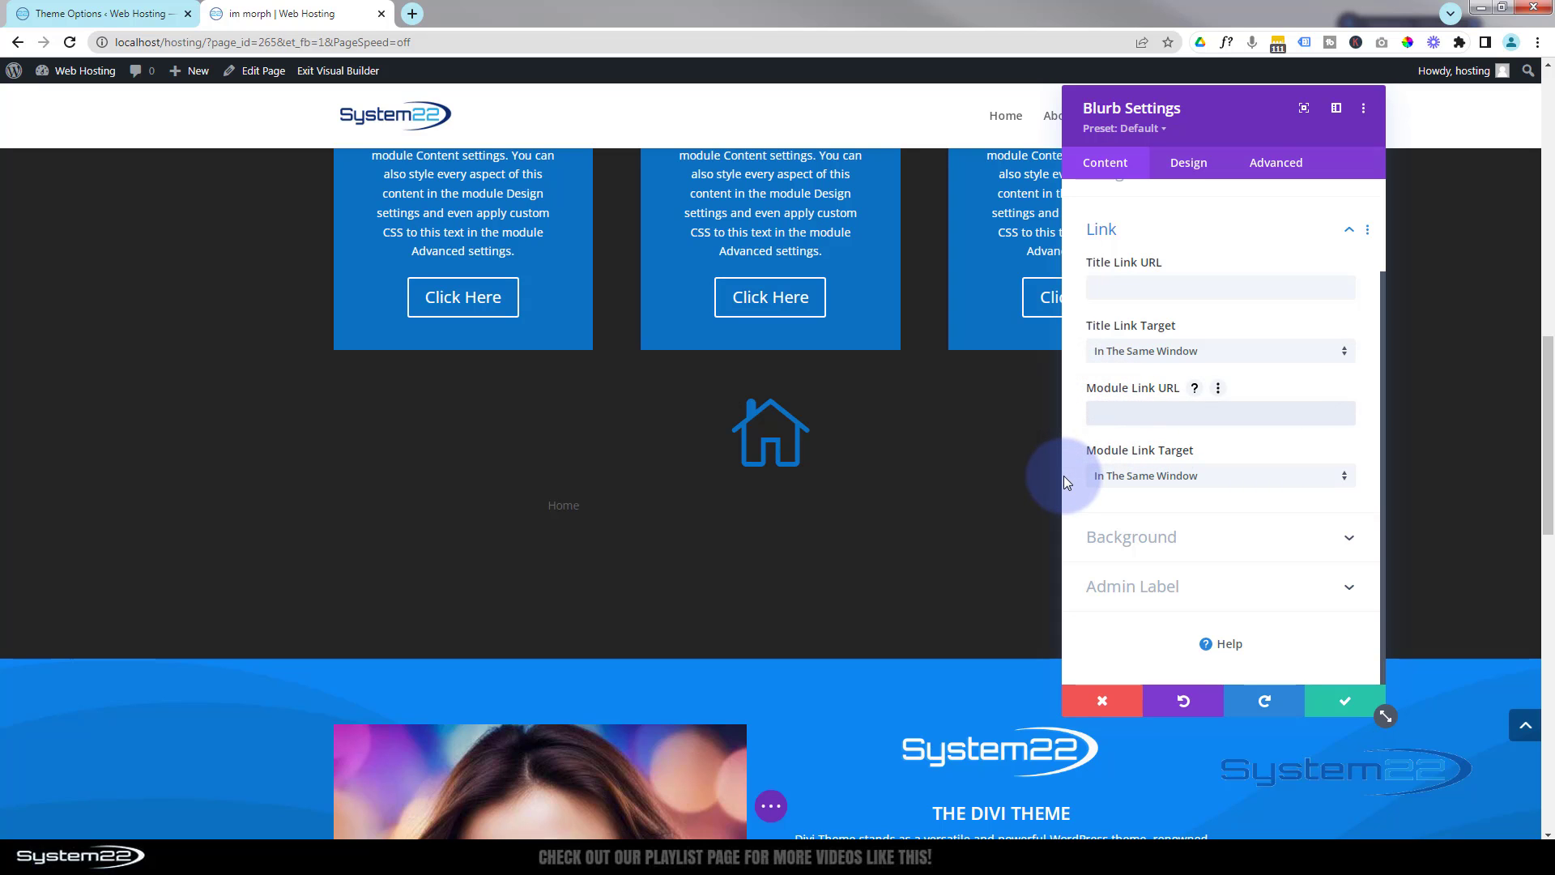
pyautogui.scroll(10, 413, 454)
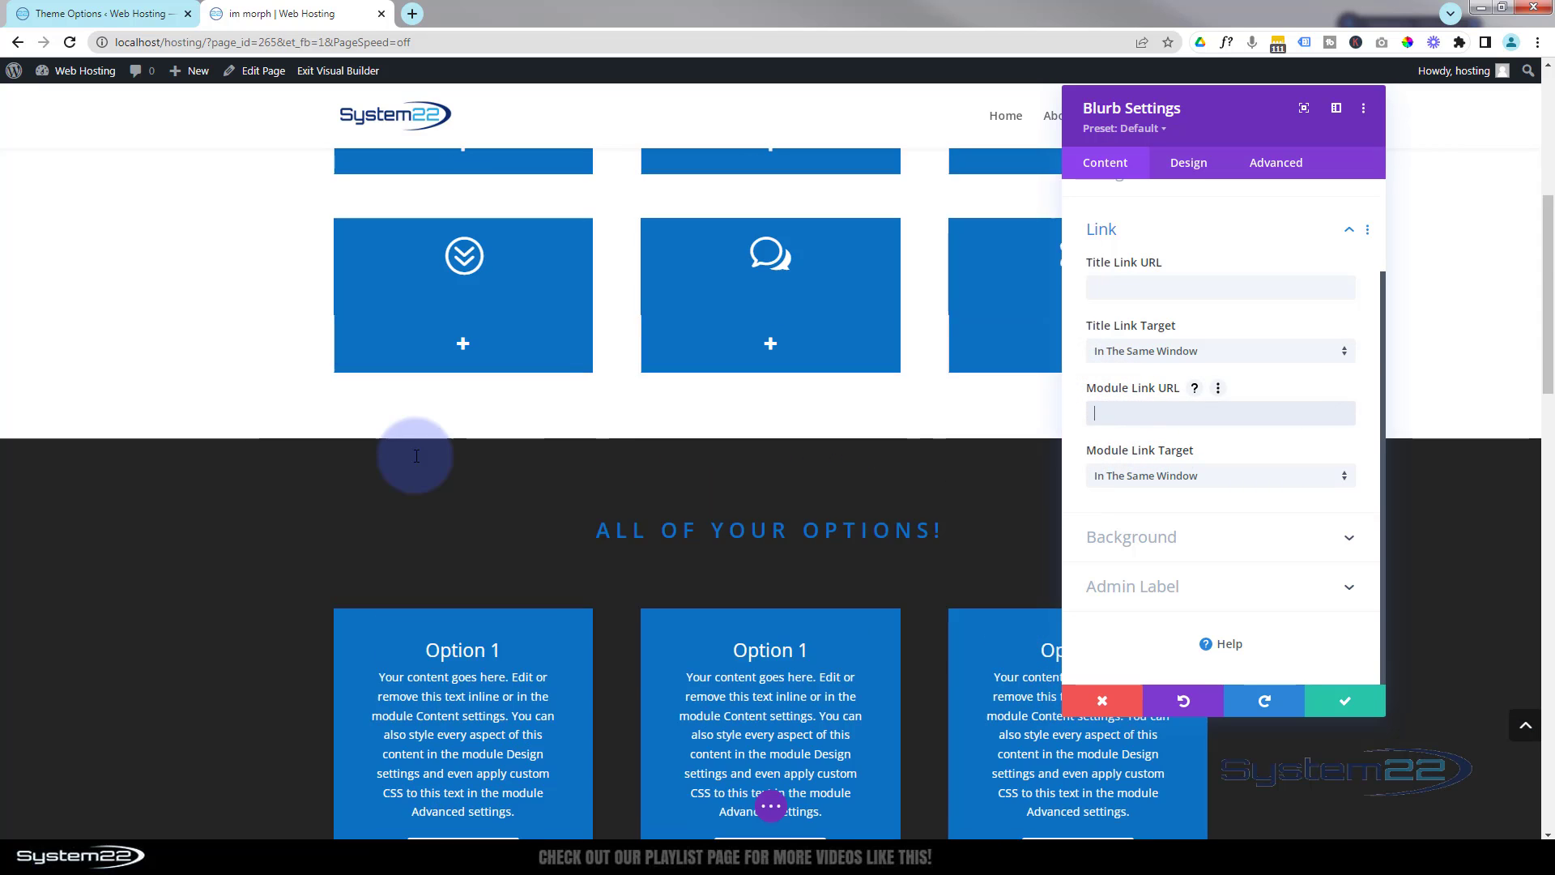
pyautogui.scroll(3, 416, 455)
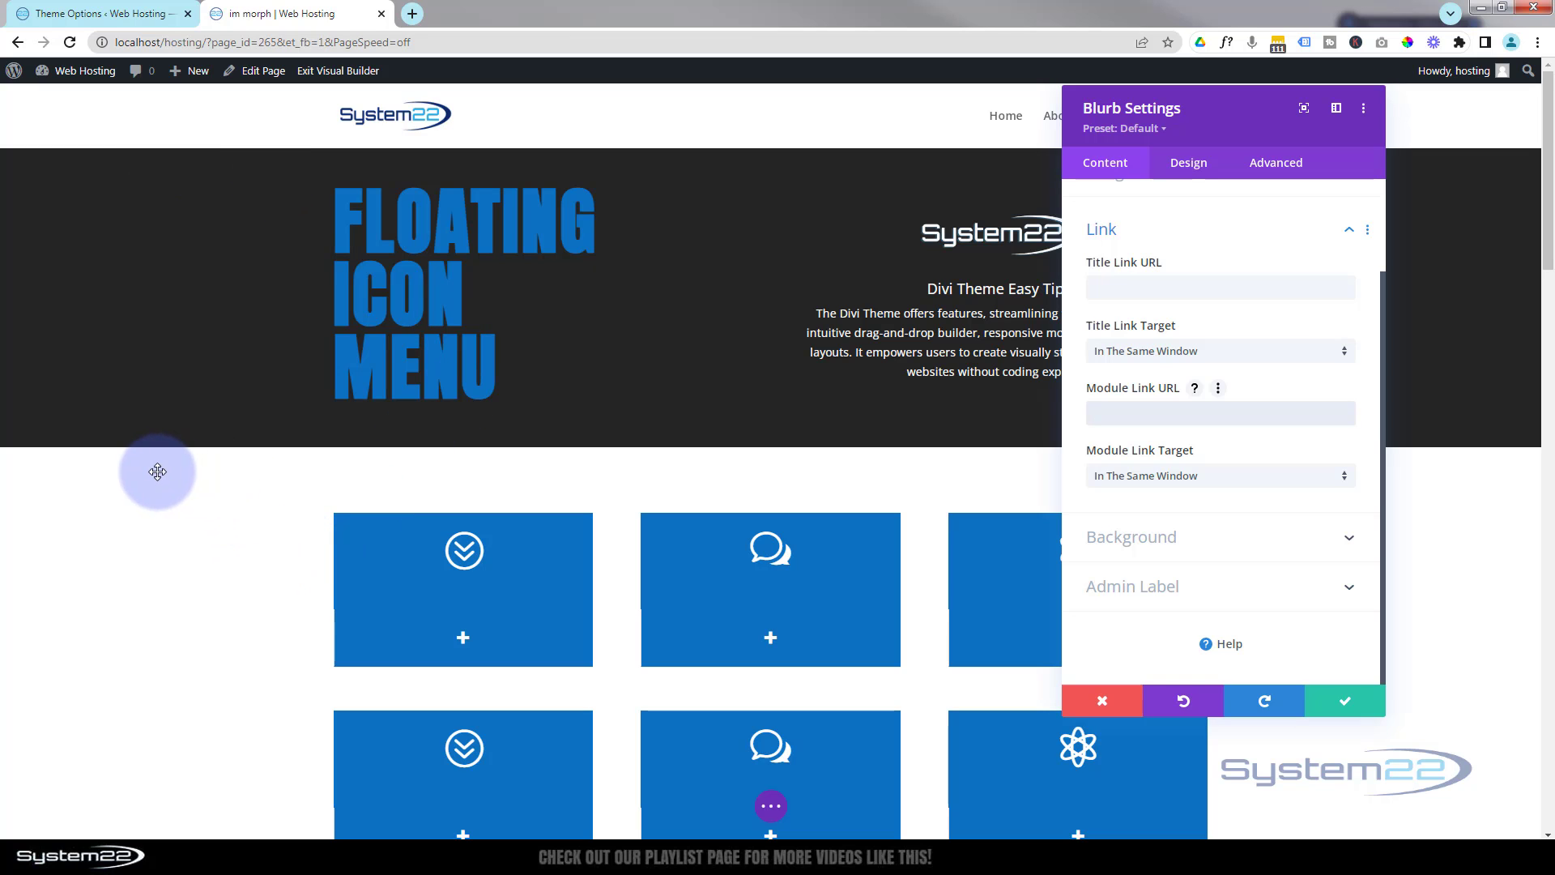
pyautogui.scroll(-5, 205, 586)
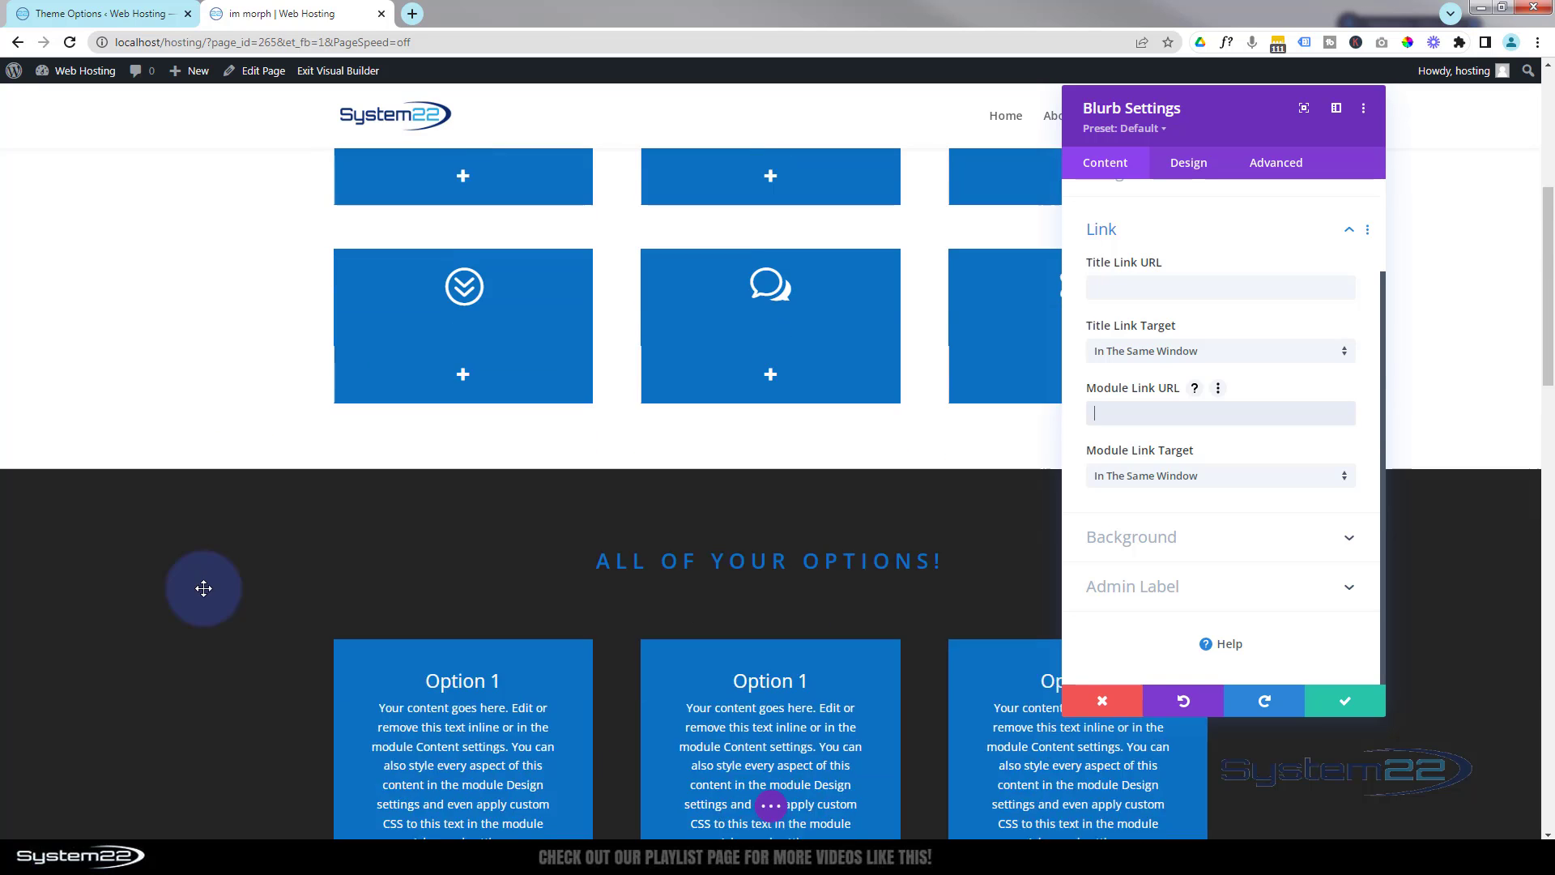
pyautogui.scroll(-1, 111, 483)
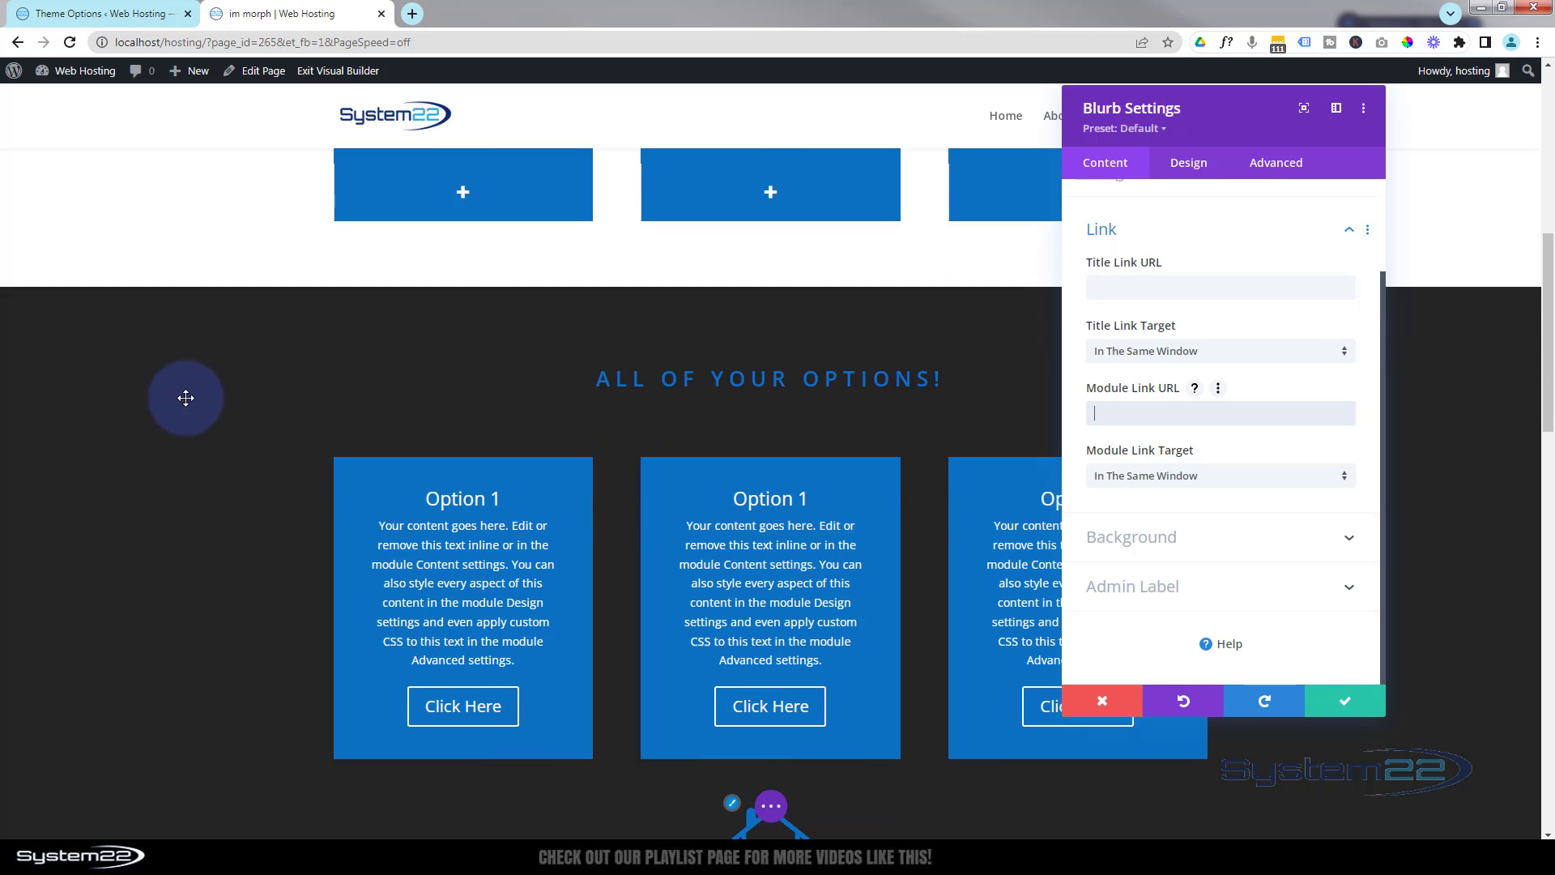
pyautogui.scroll(-3, 259, 583)
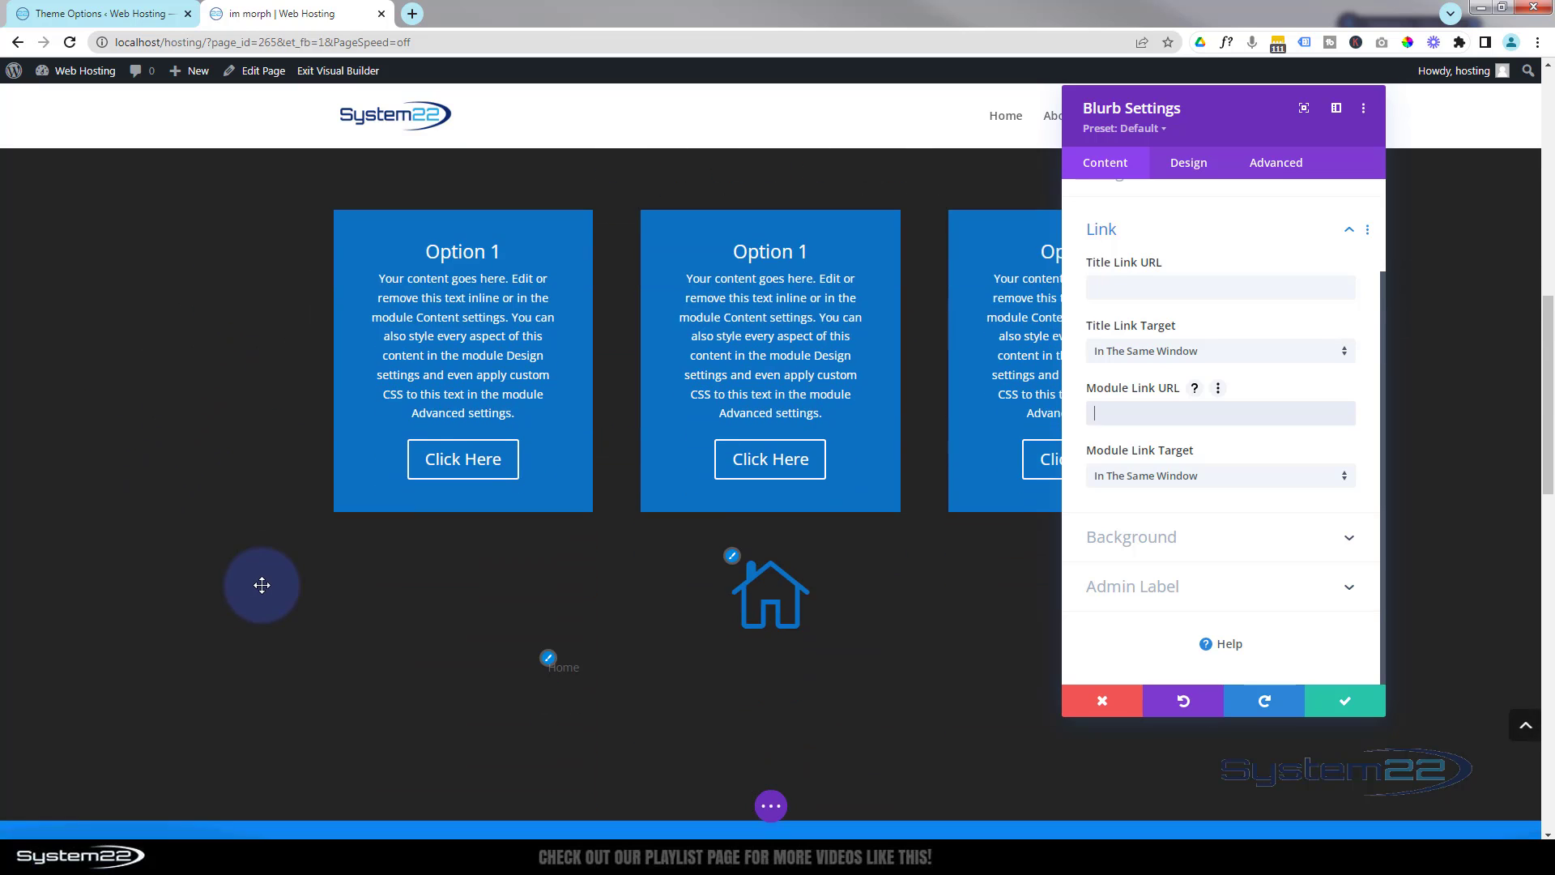
pyautogui.scroll(-1, 930, 604)
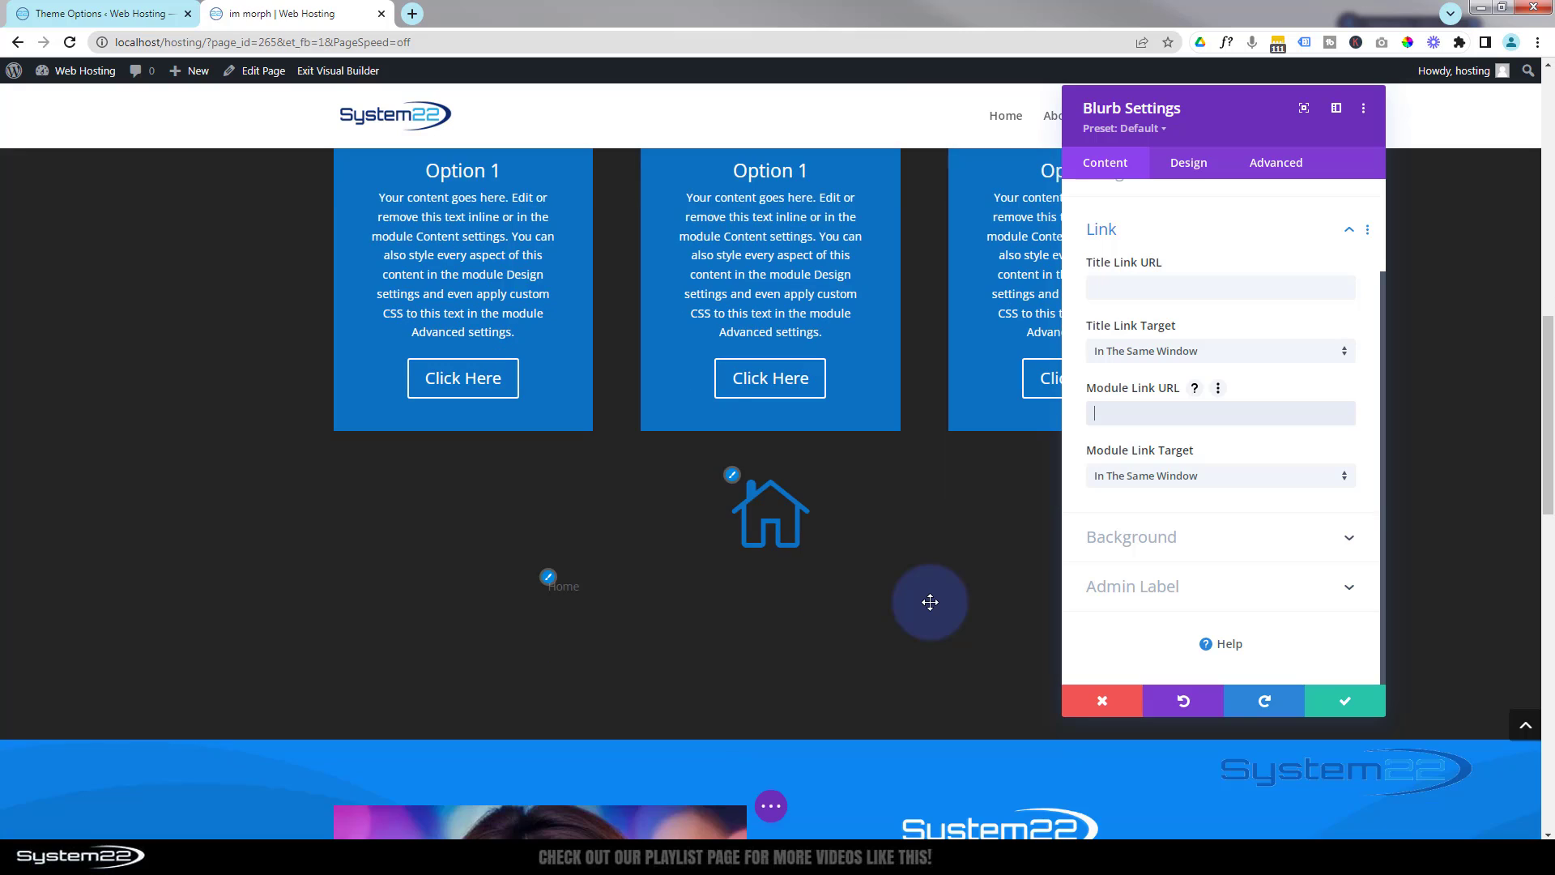
pyautogui.click(1104, 411)
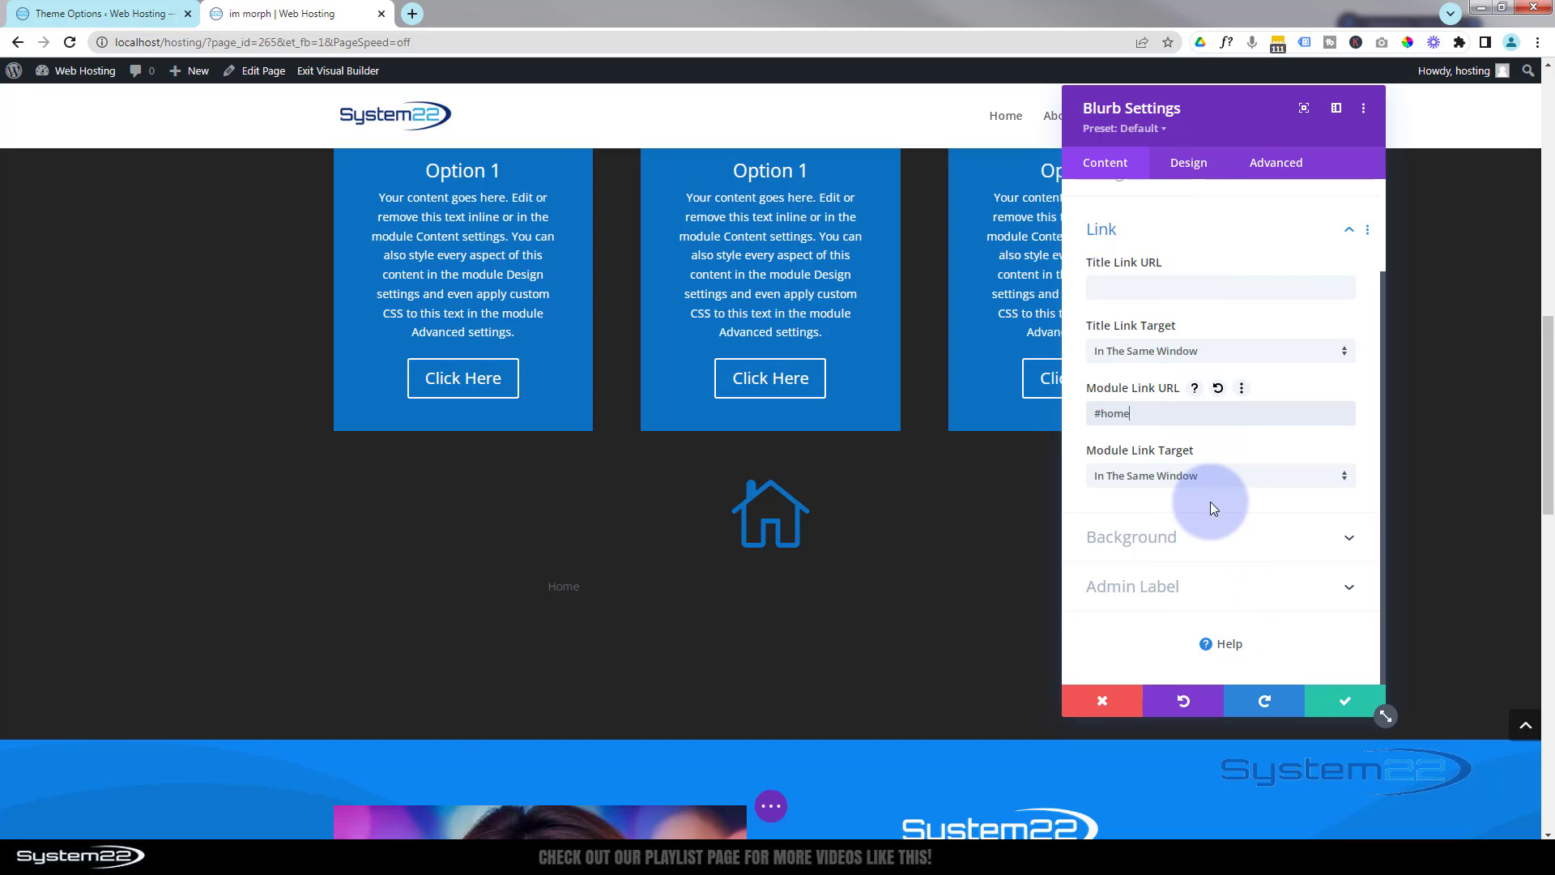
# Set the blurb's Image/Icon Placement to Left so the house icon sits beside the text.
pyautogui.scroll(2, 1213, 509)
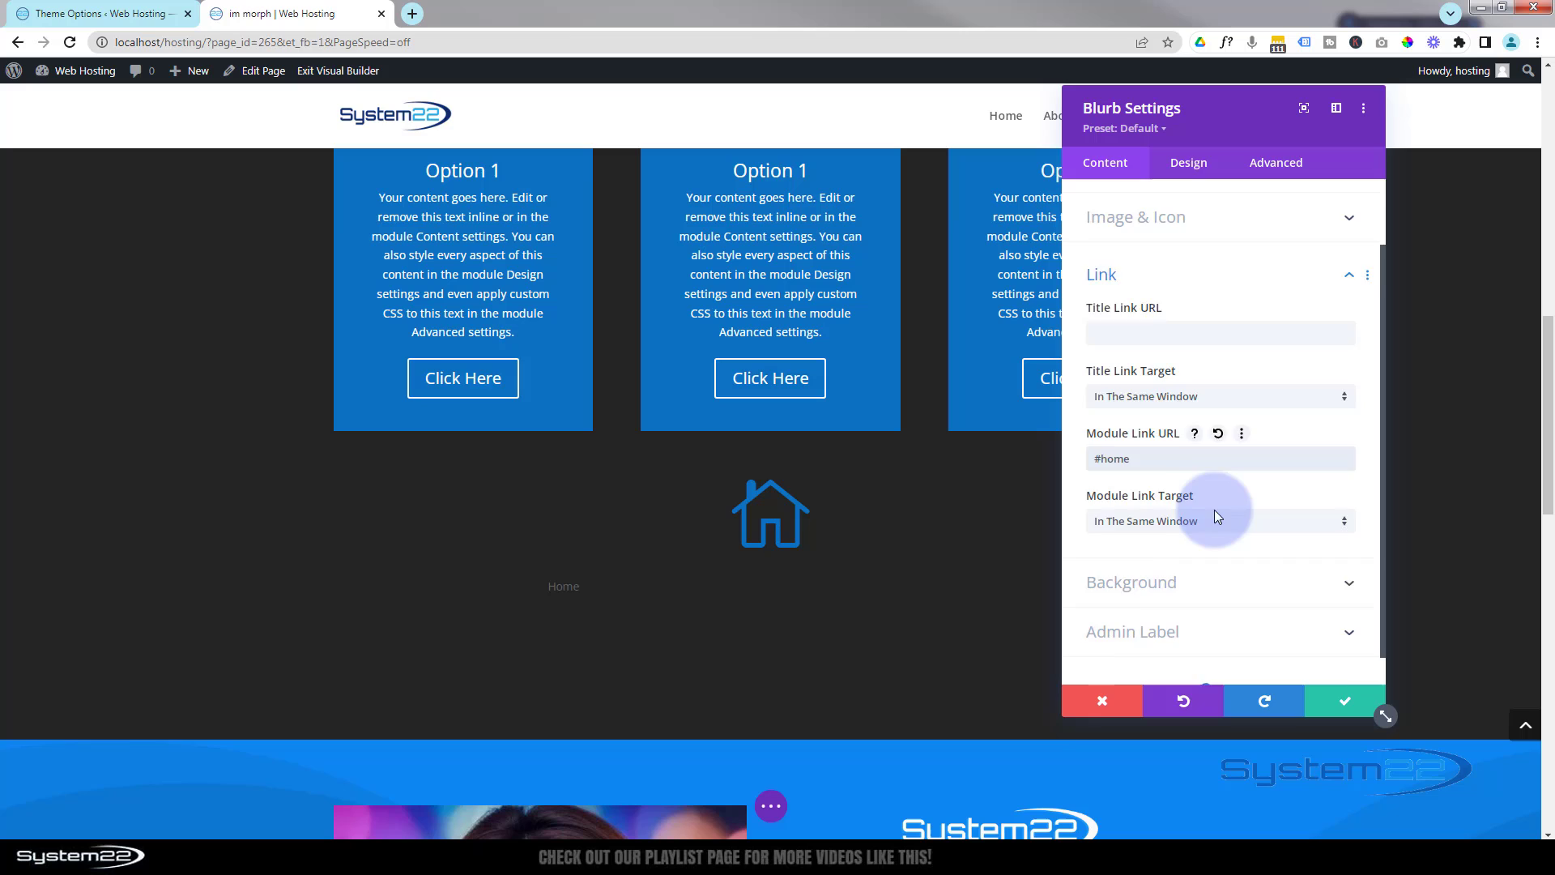
pyautogui.click(1183, 165)
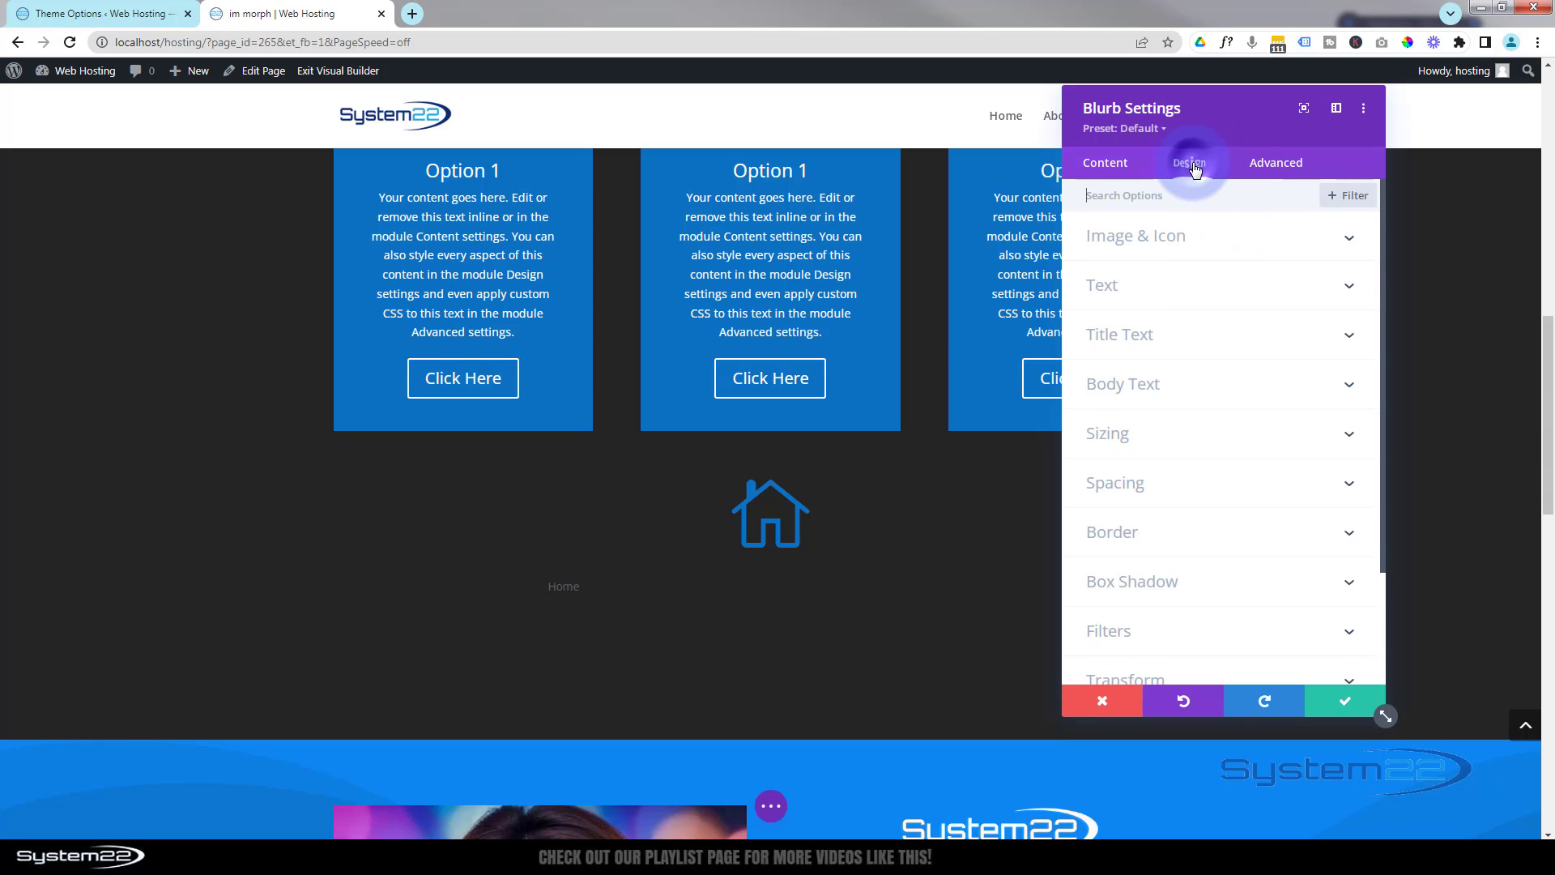
pyautogui.click(1236, 240)
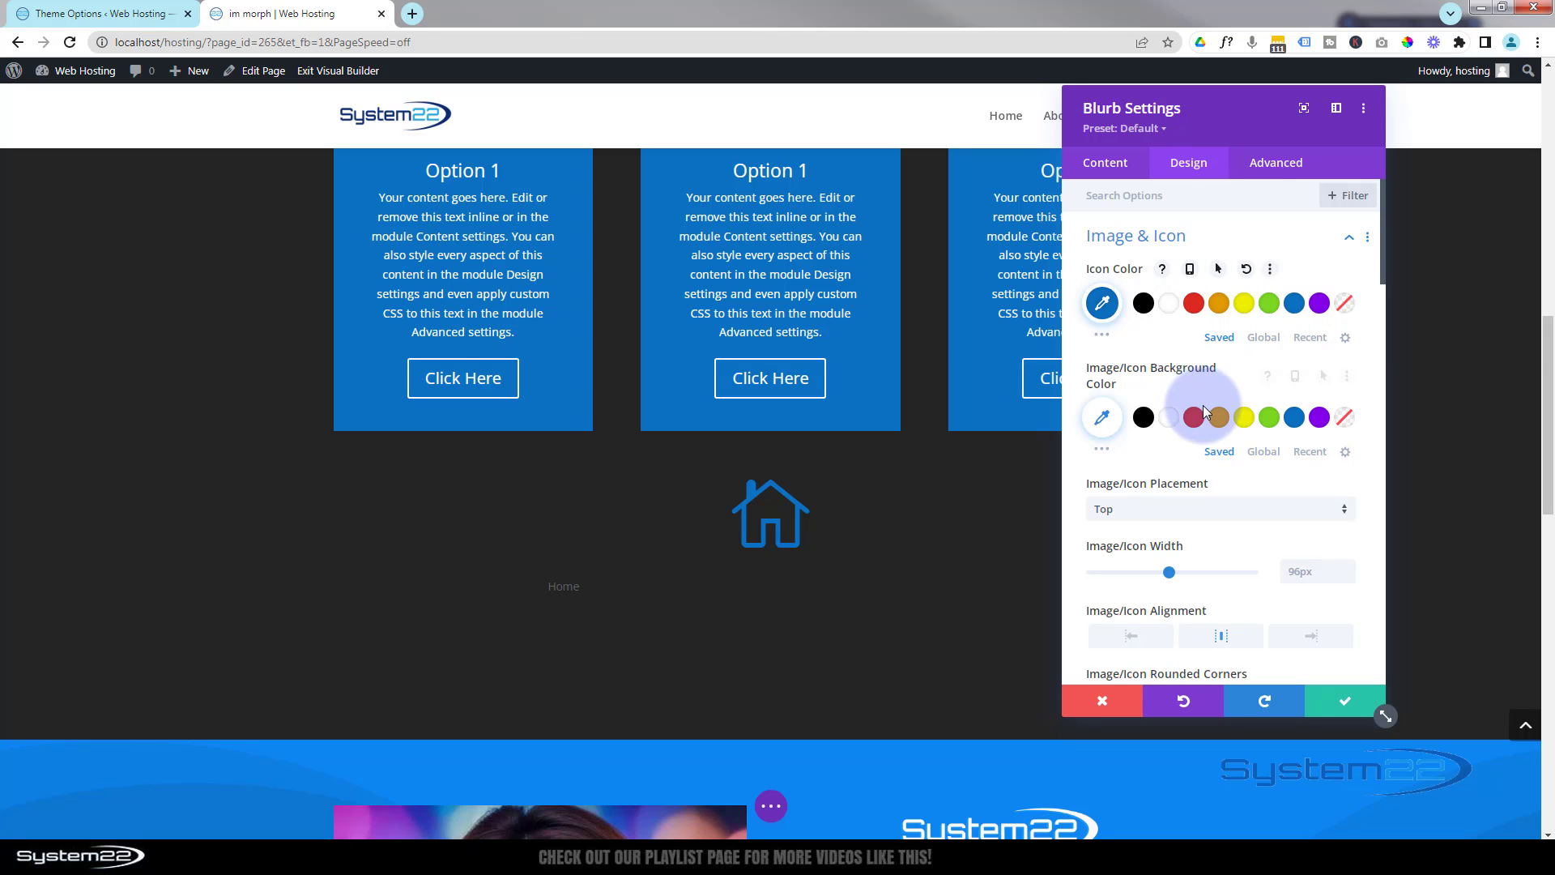
pyautogui.scroll(-1, 1228, 459)
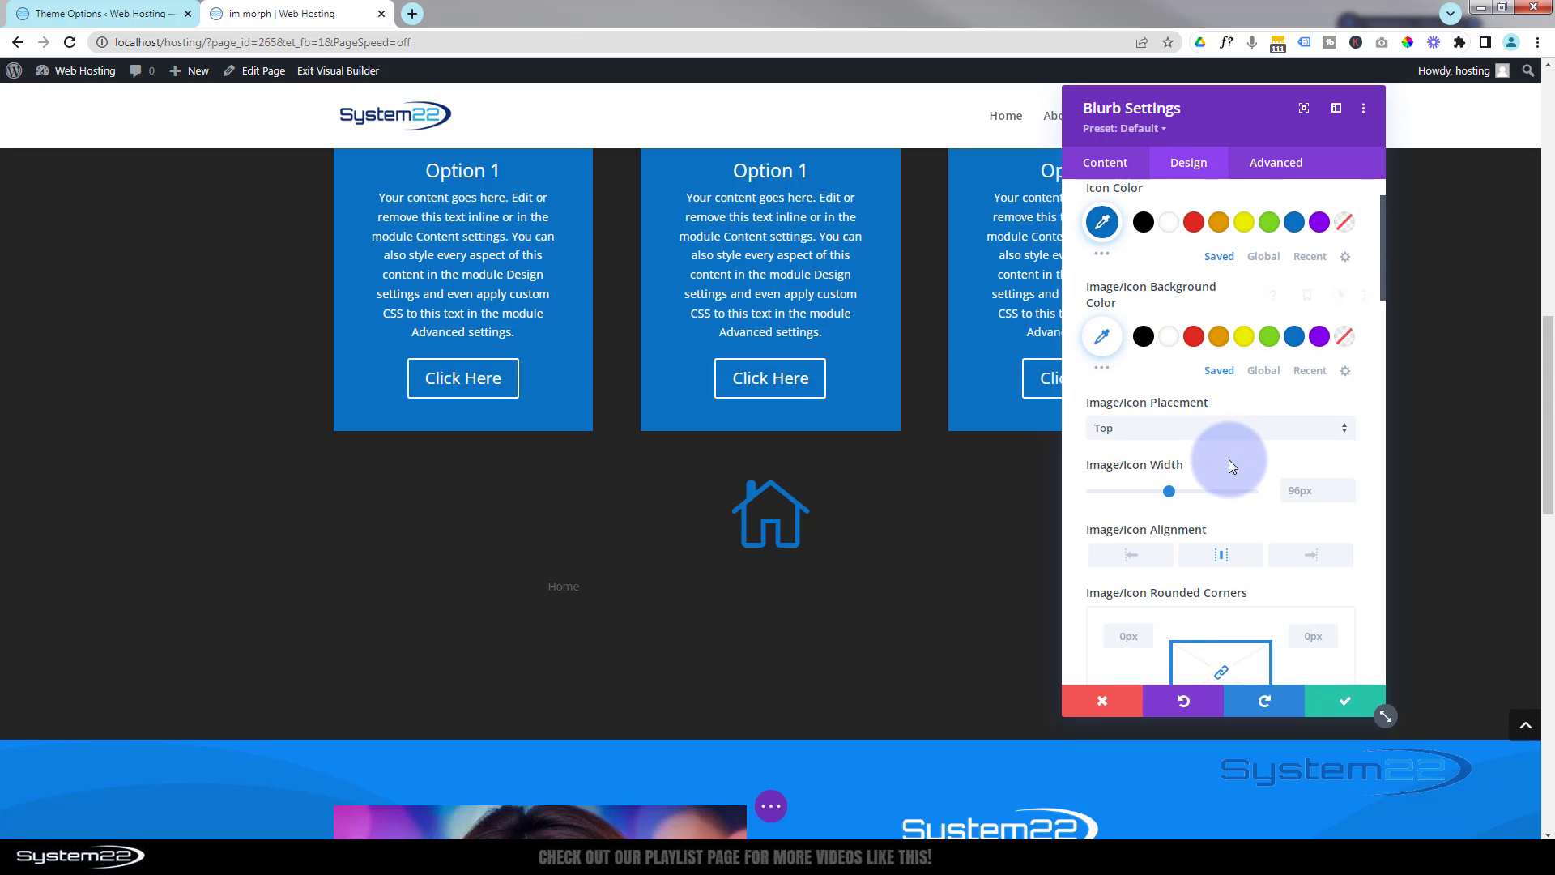
pyautogui.click(1176, 427)
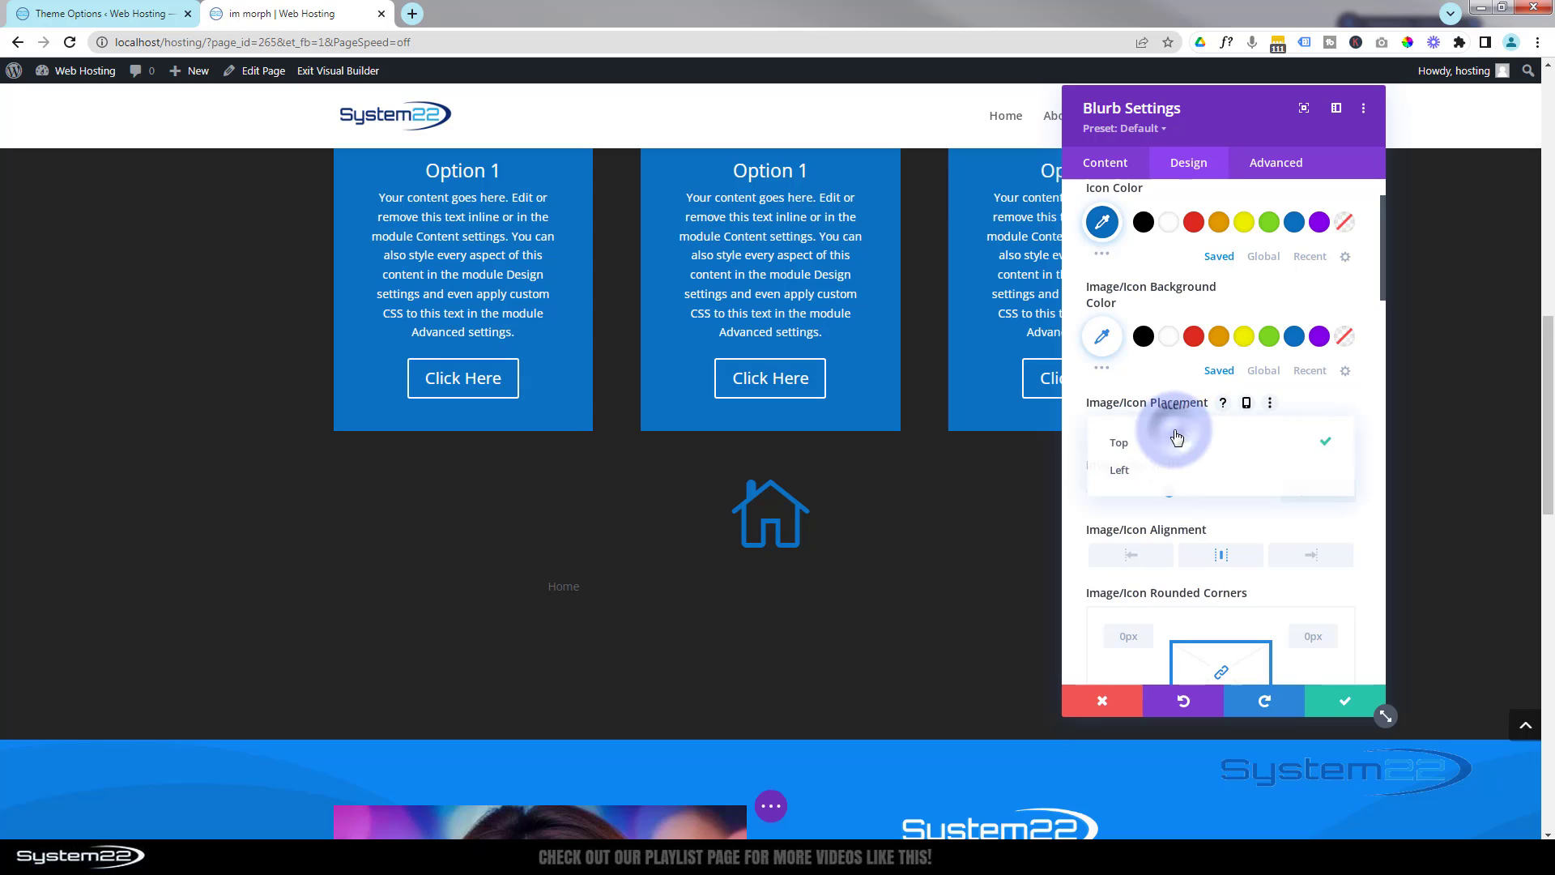
pyautogui.click(1157, 474)
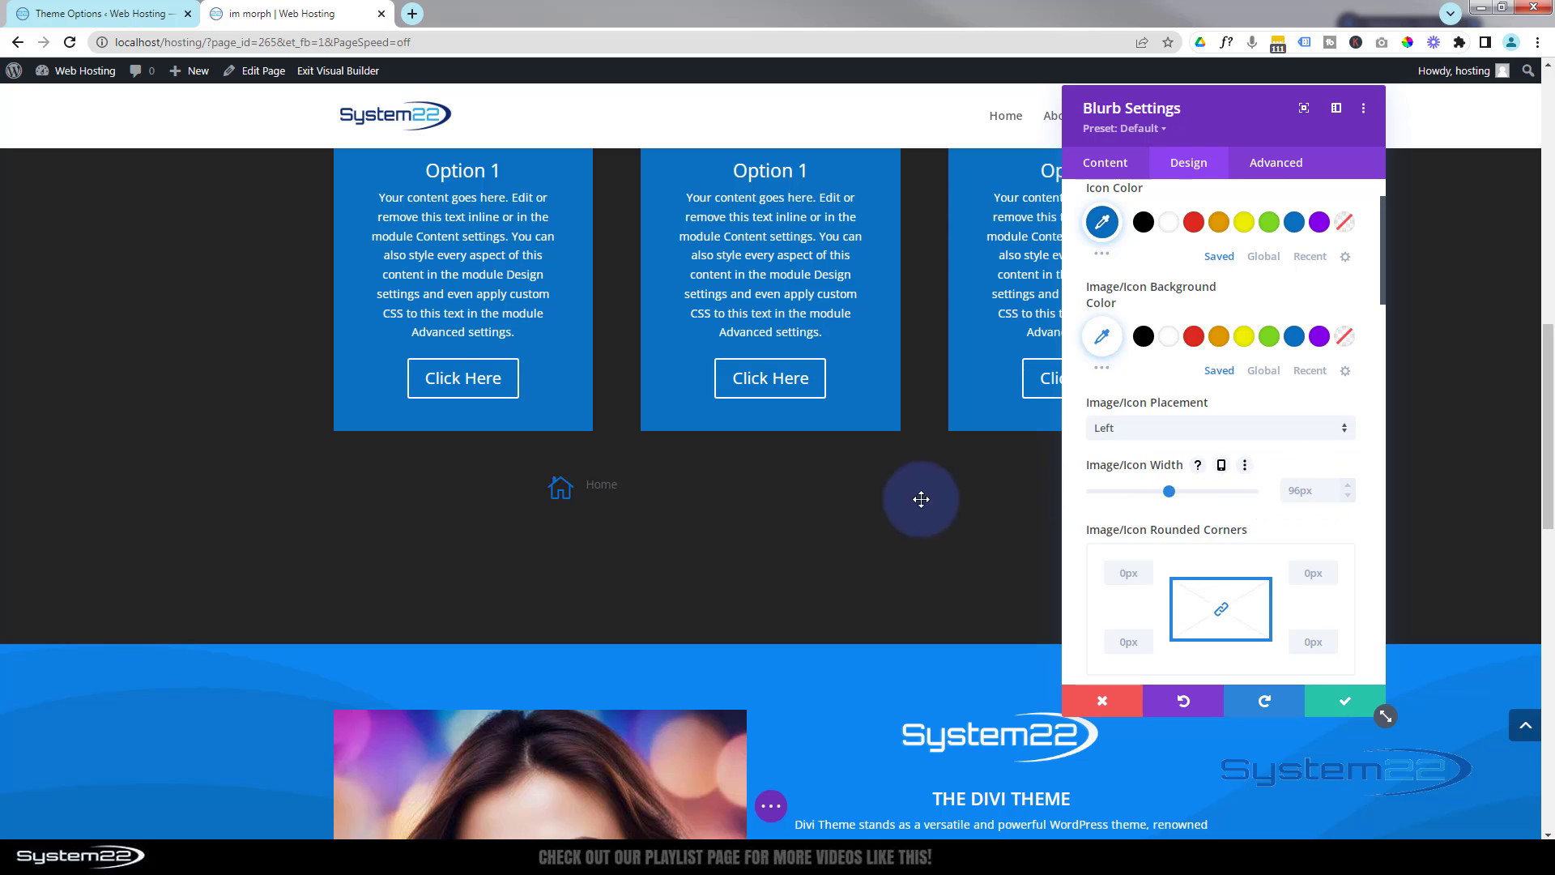
# Style the blurb's body text as white (#ffffff), uppercase and 12px in size.
pyautogui.click(644, 493)
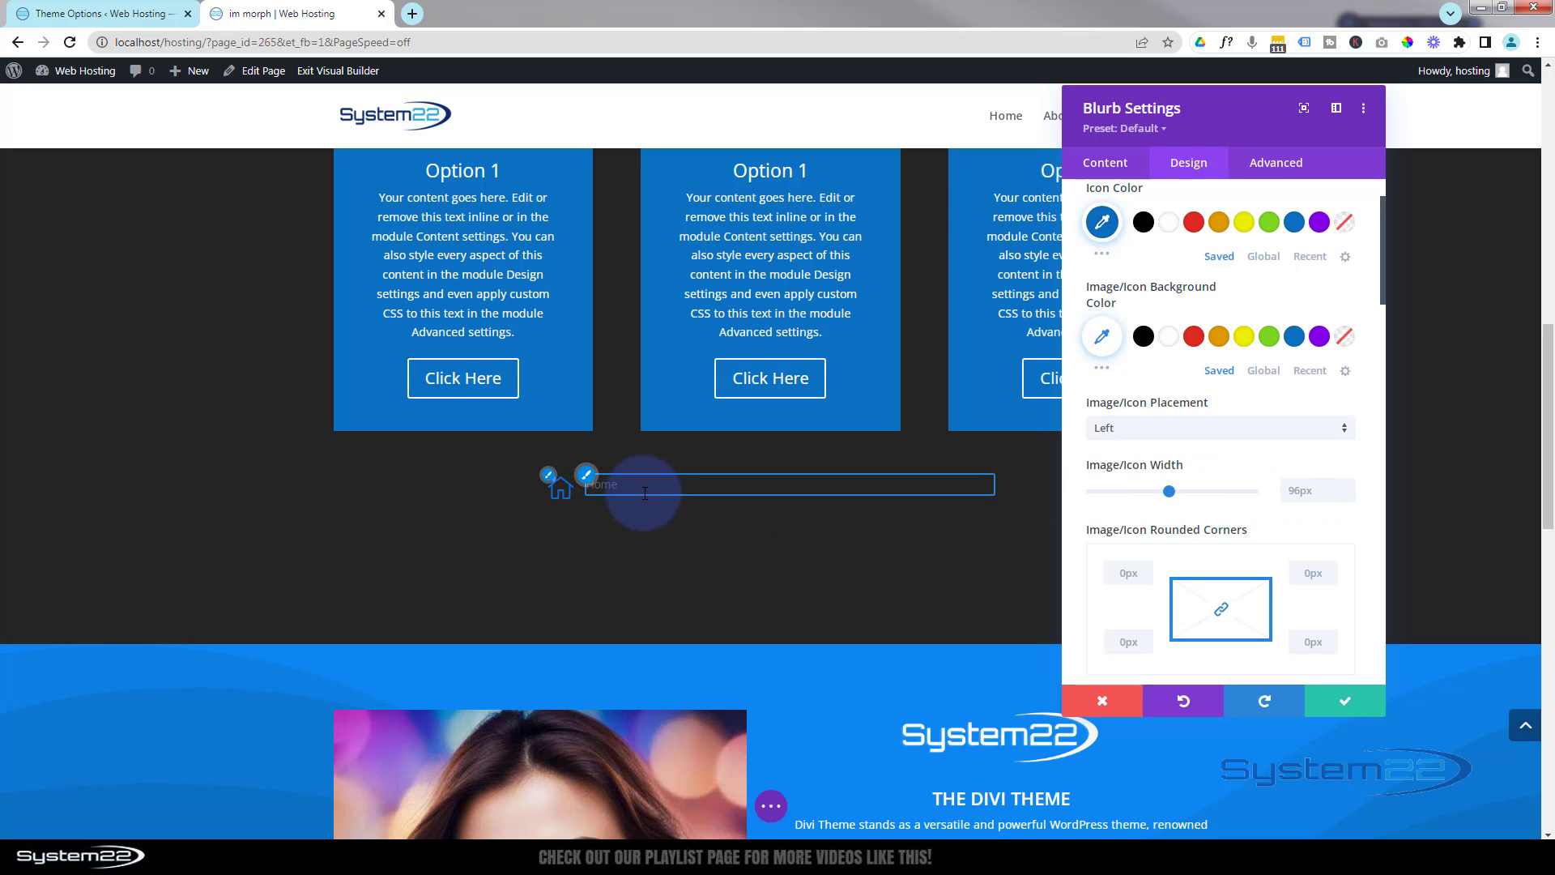
pyautogui.click(587, 476)
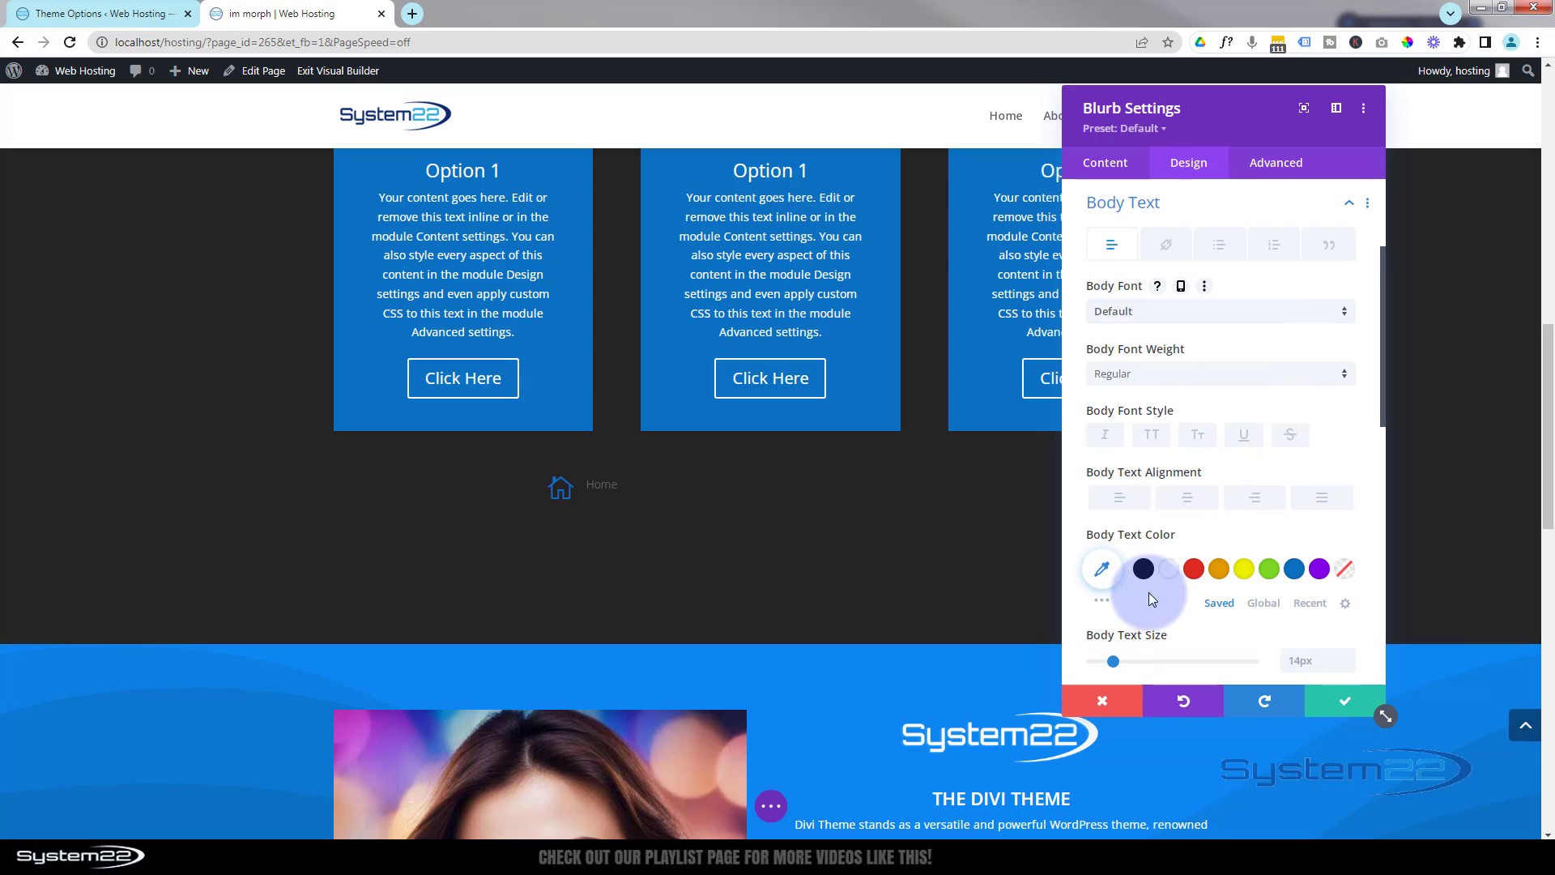
pyautogui.click(1168, 571)
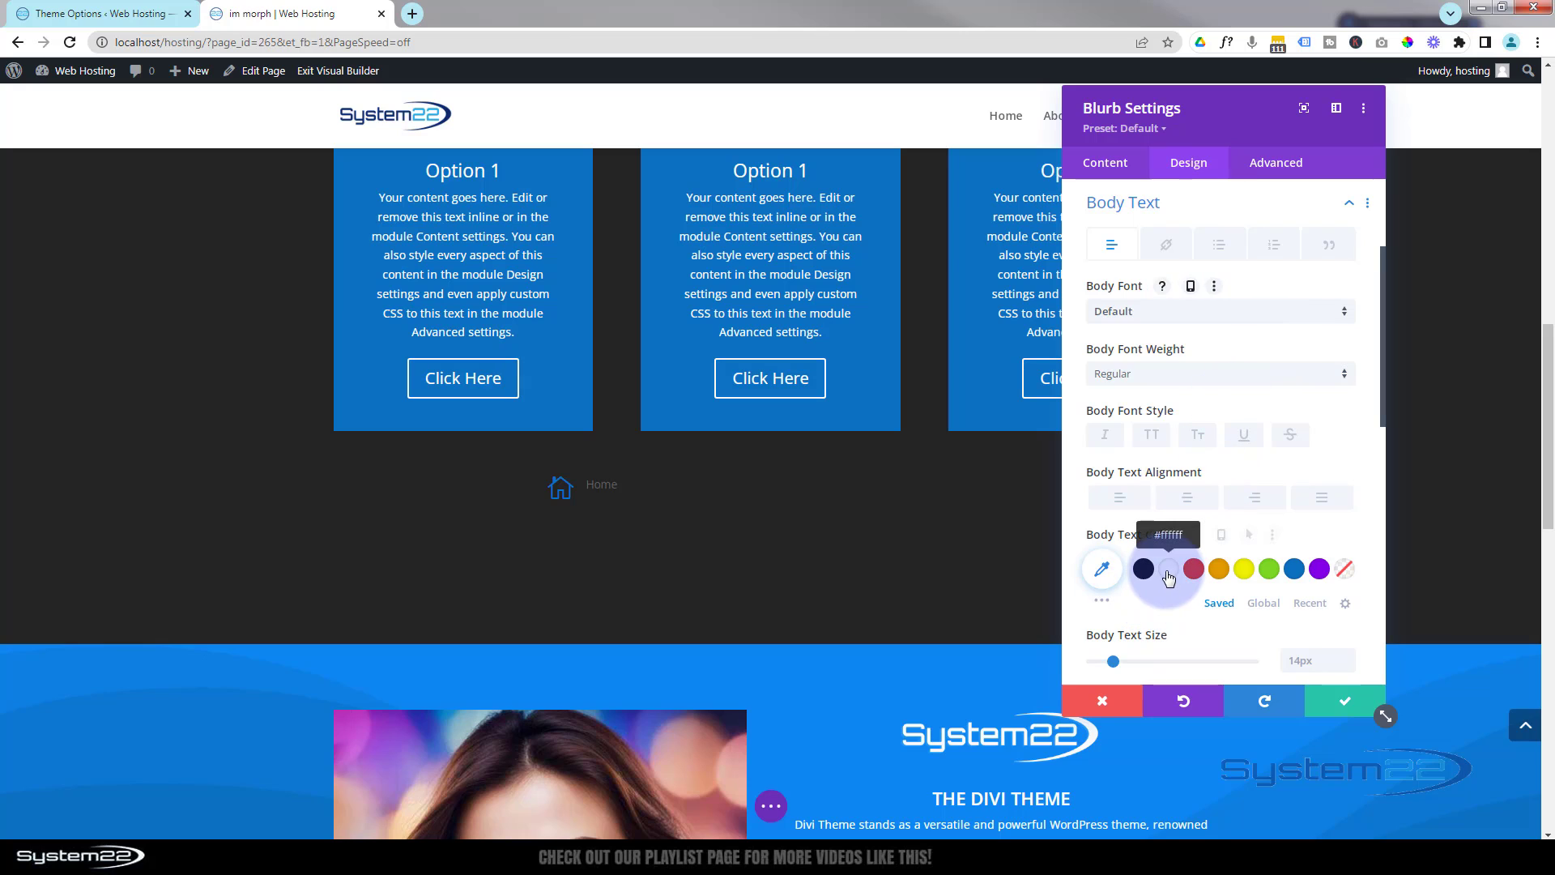
pyautogui.click(1151, 434)
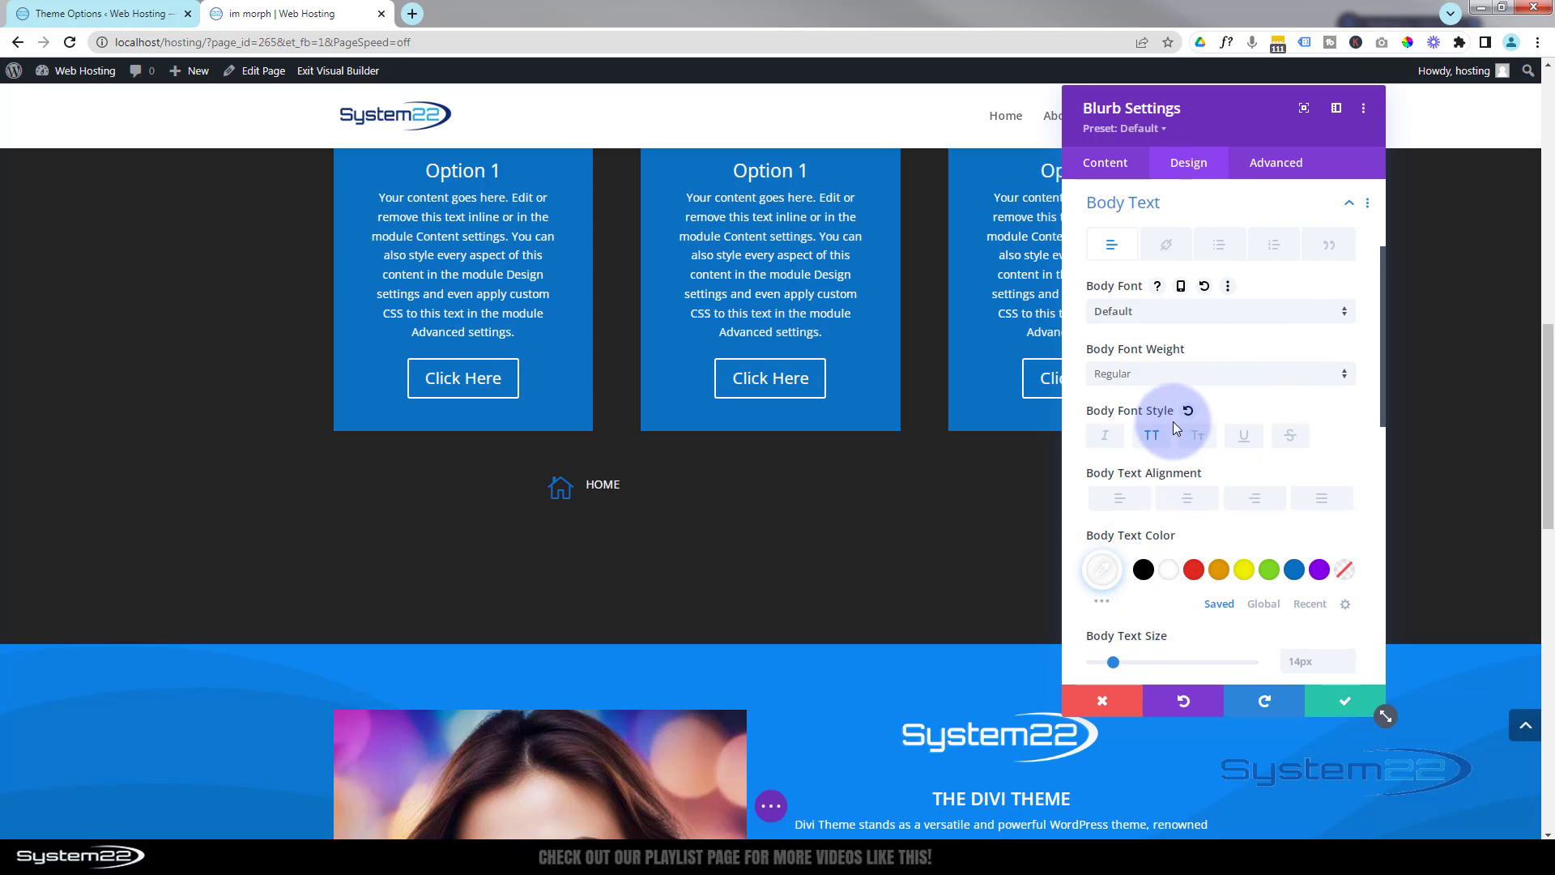
pyautogui.scroll(-3, 1216, 411)
pyautogui.click(1299, 415)
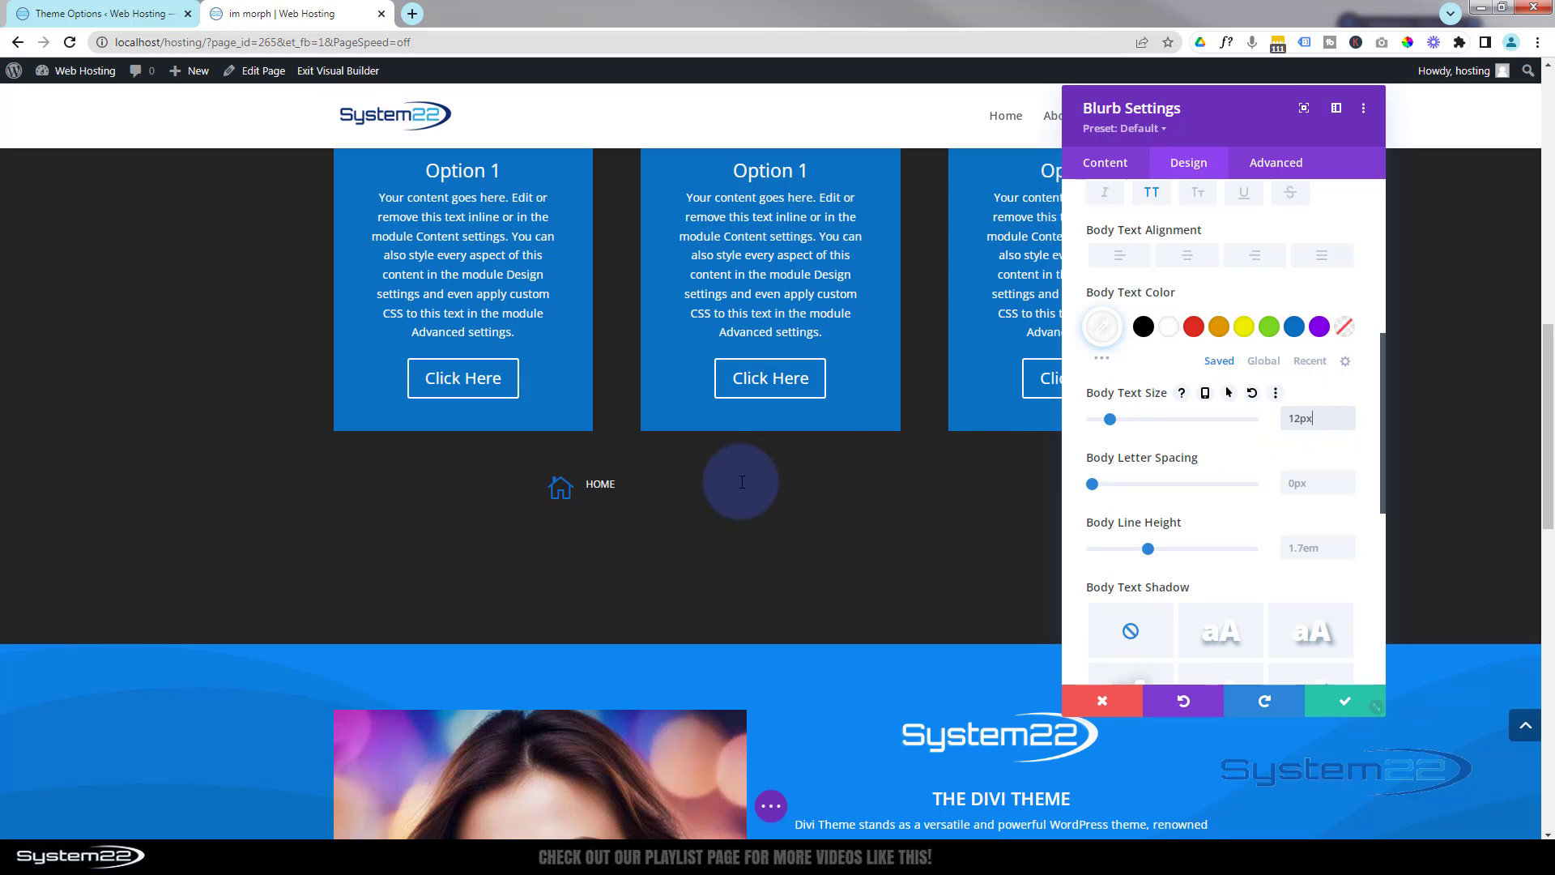
# Adjust the blurb's body line height, trying 3.5em and settling on 3em, to line the text up with the icon.
pyautogui.click(597, 484)
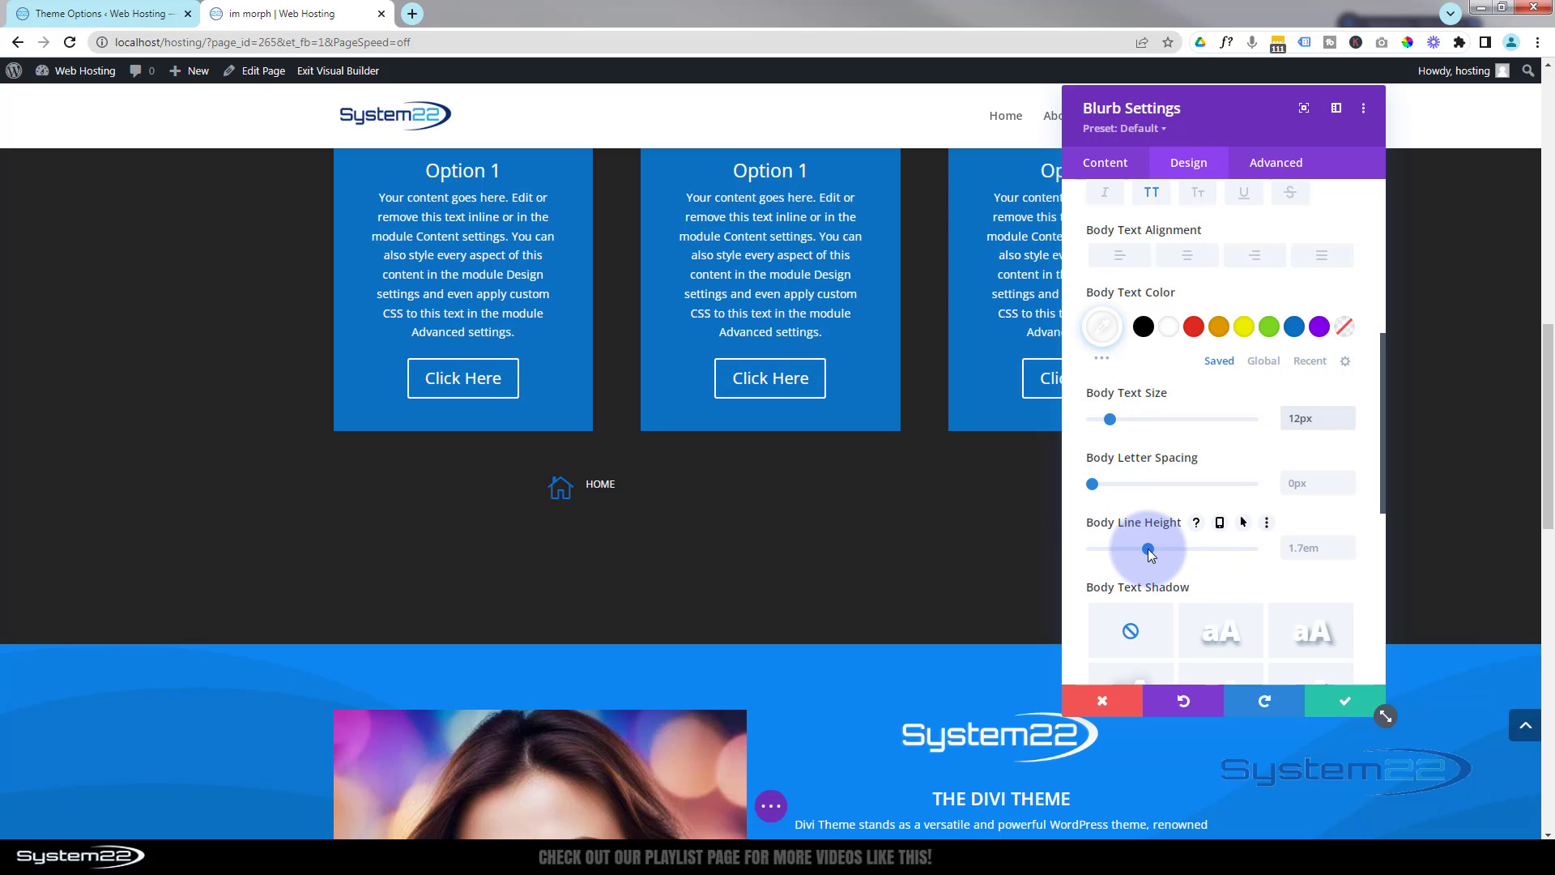
pyautogui.moveTo(1149, 551); pyautogui.dragTo(1257, 558)
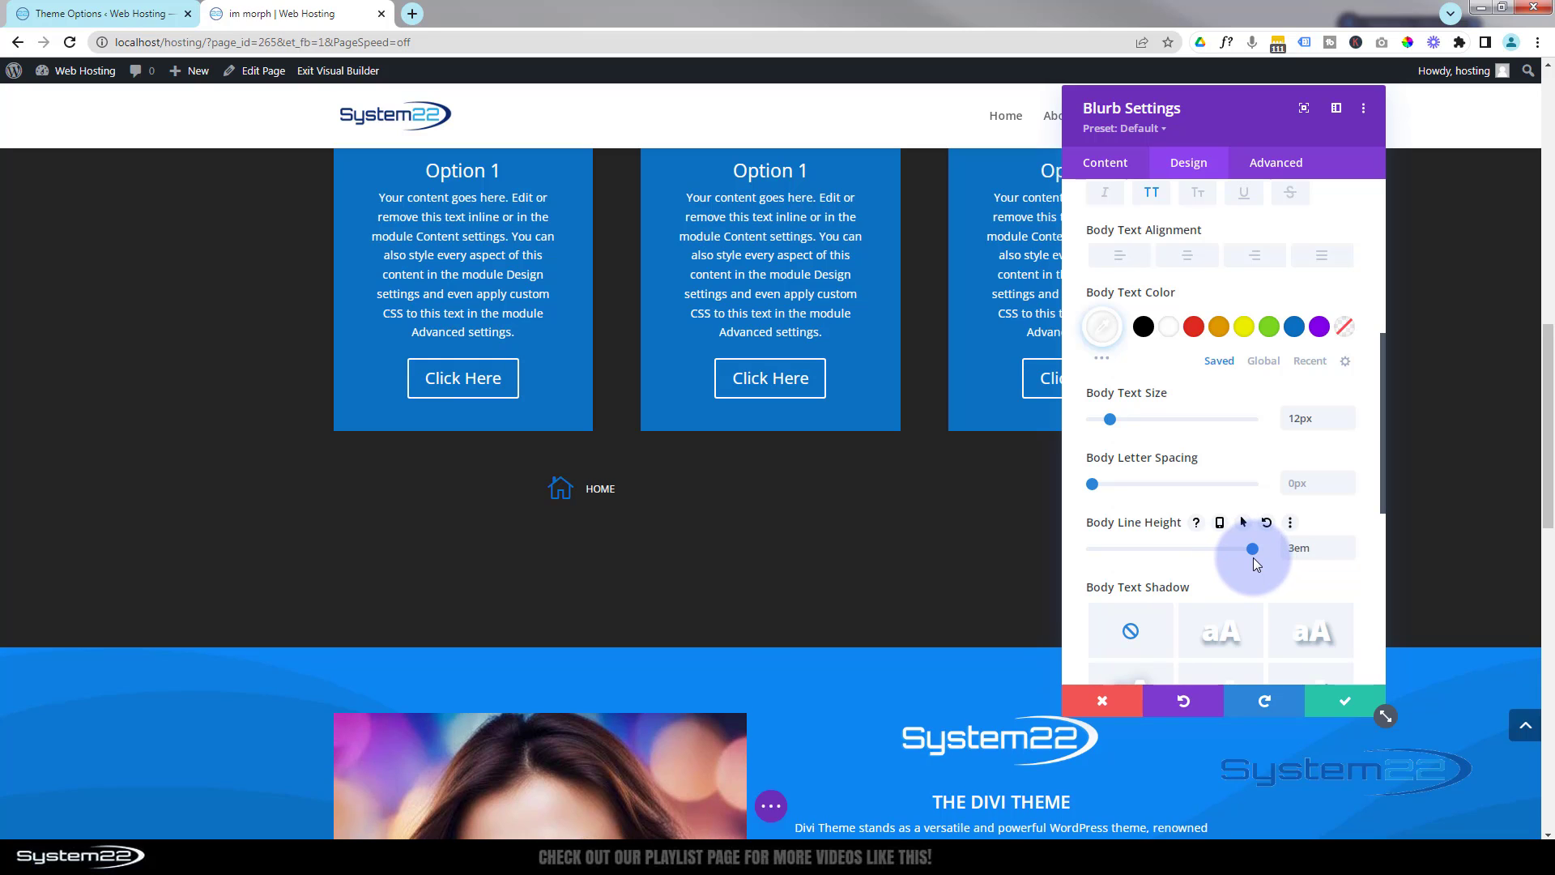
pyautogui.click(1309, 552)
pyautogui.click(1293, 550)
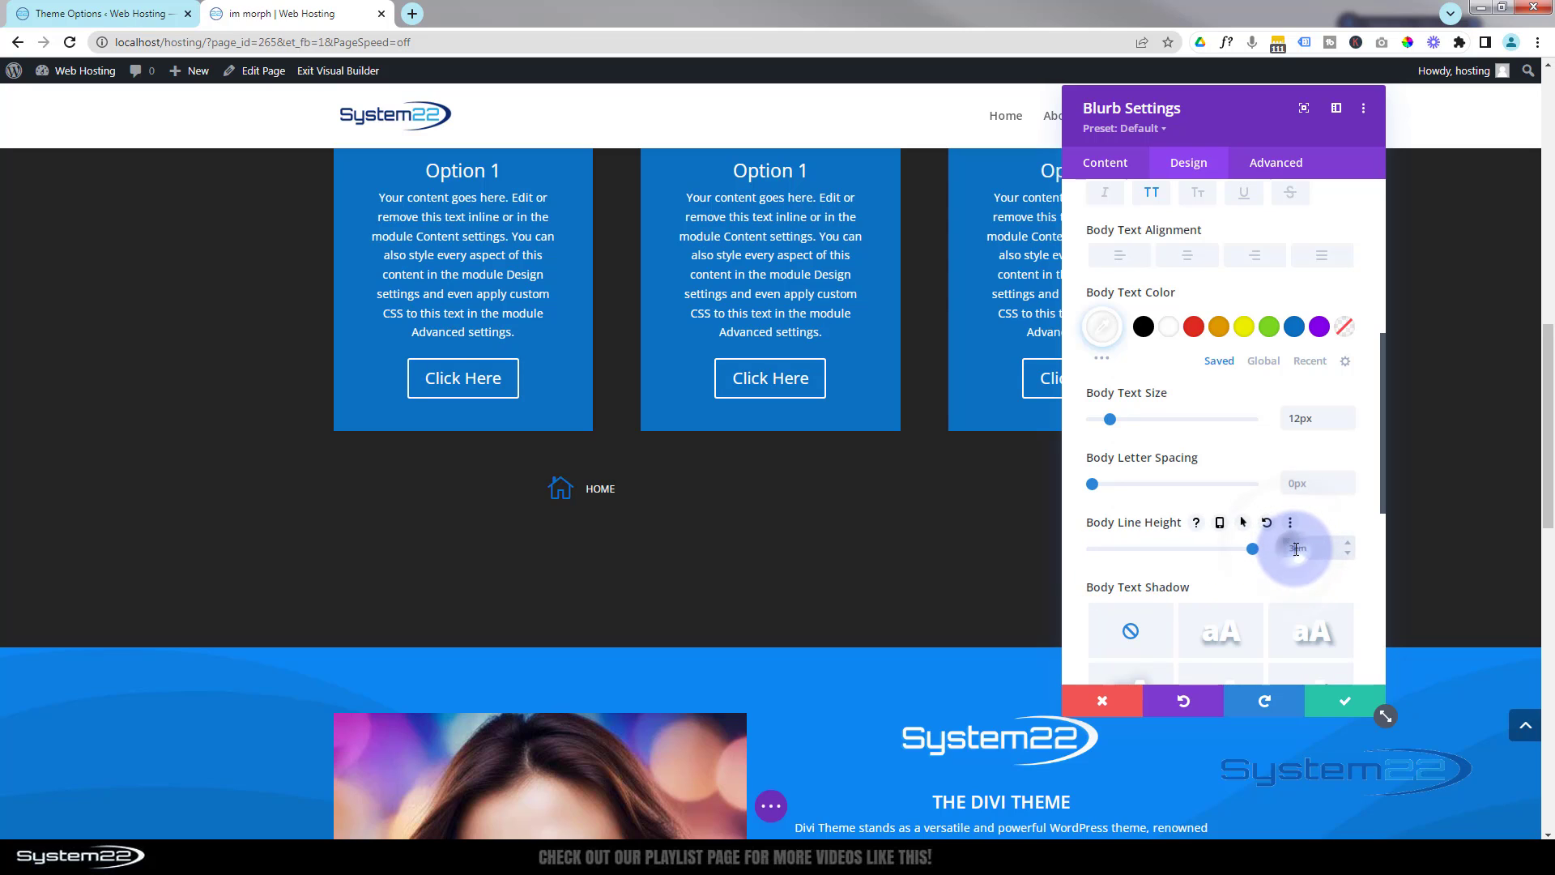
pyautogui.click(1319, 533)
pyautogui.write('.5')
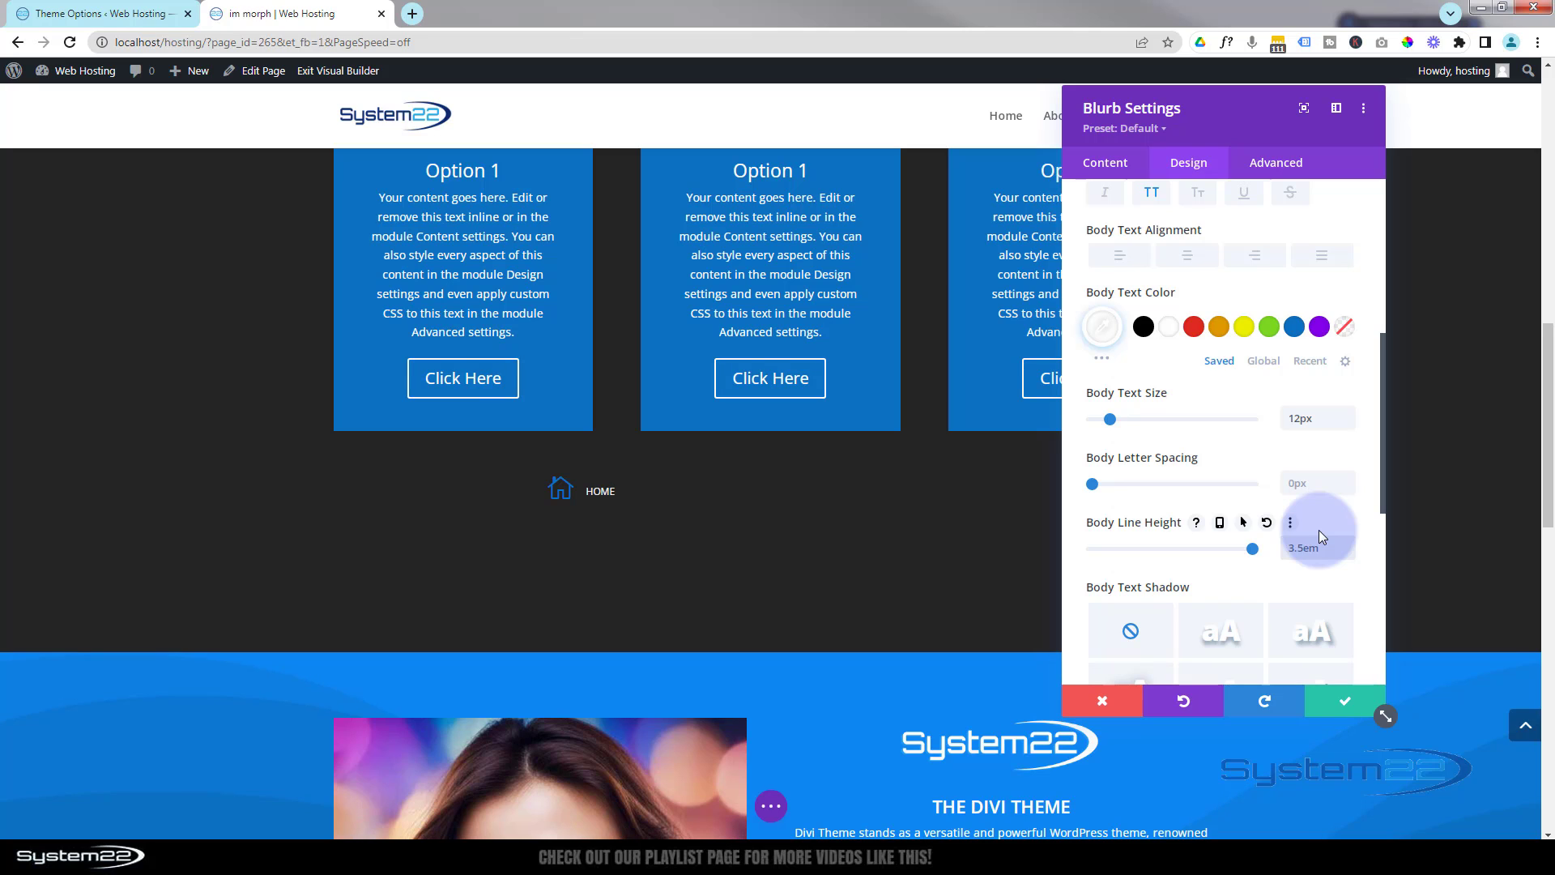
pyautogui.click(1297, 550)
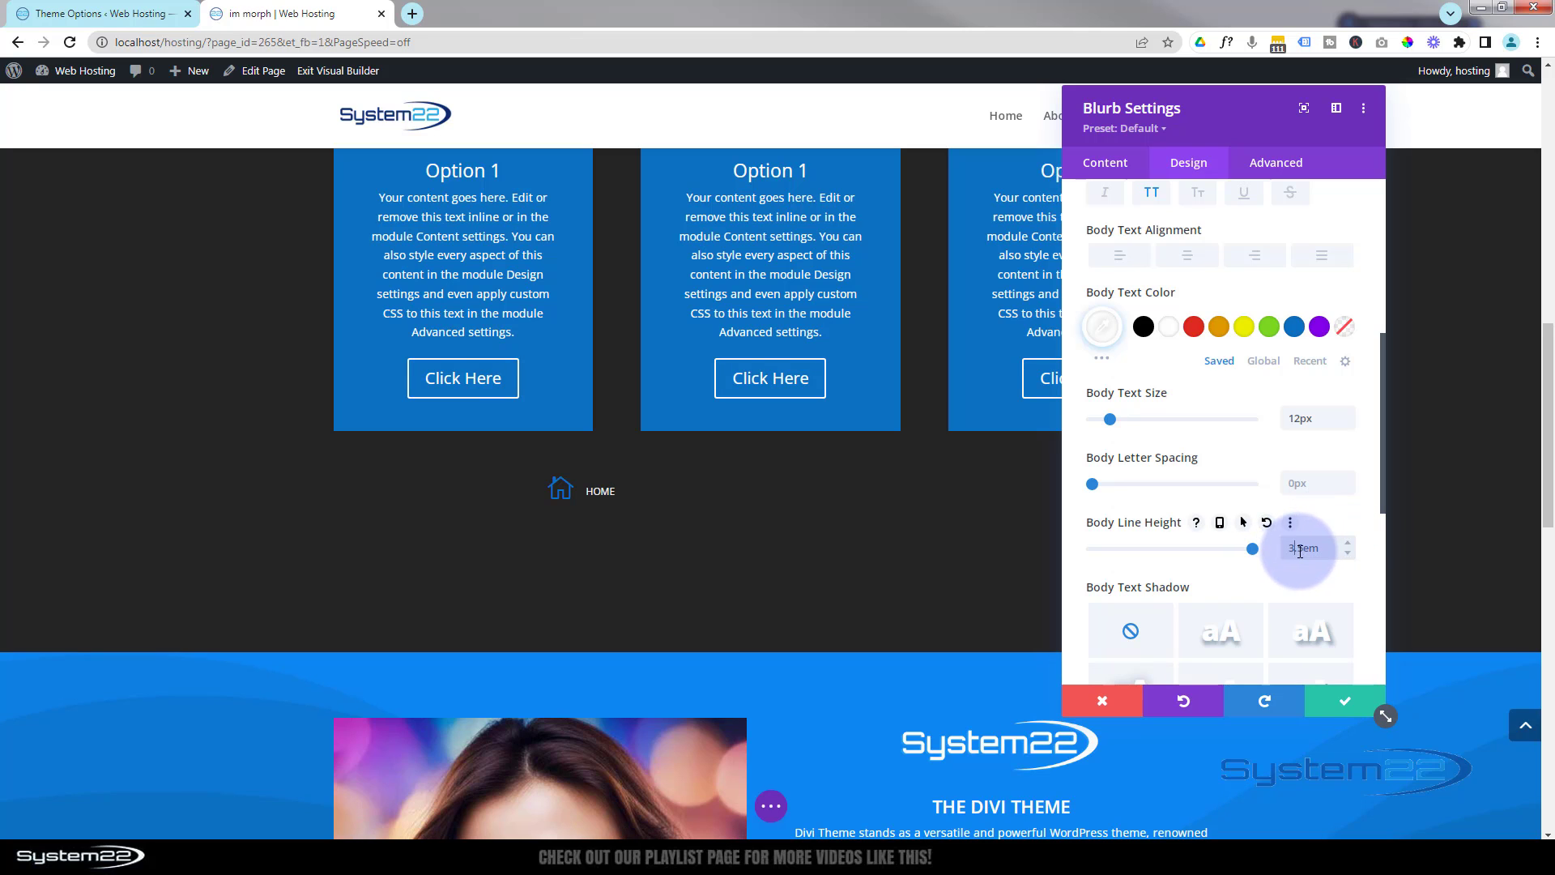
pyautogui.moveTo(1295, 552); pyautogui.dragTo(1304, 551)
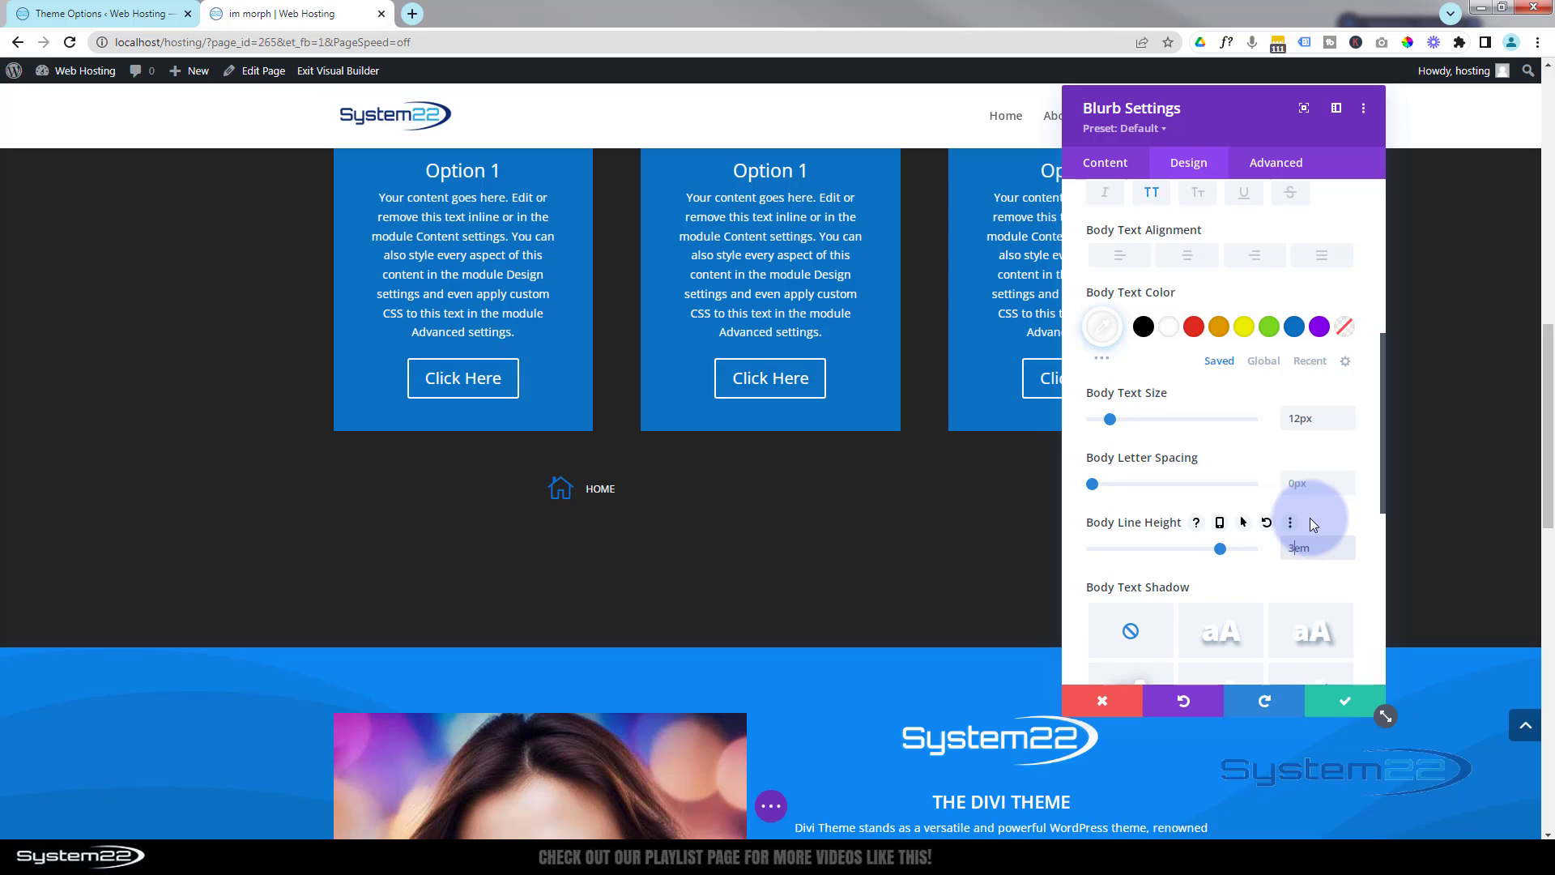
pyautogui.click(603, 488)
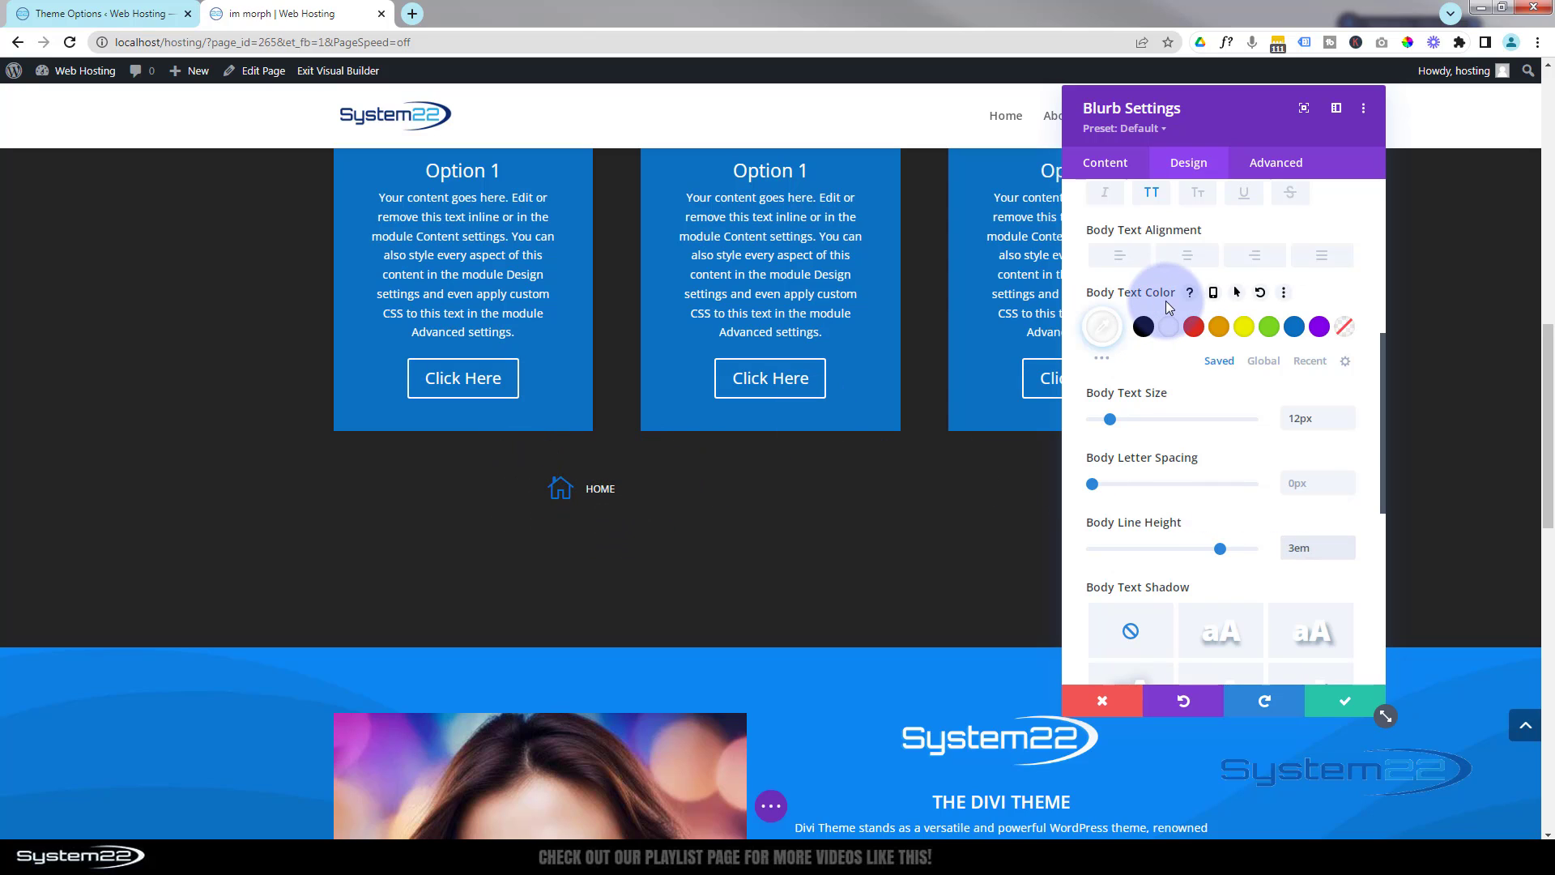
# Give the Home blurb a black background color.
pyautogui.click(1108, 165)
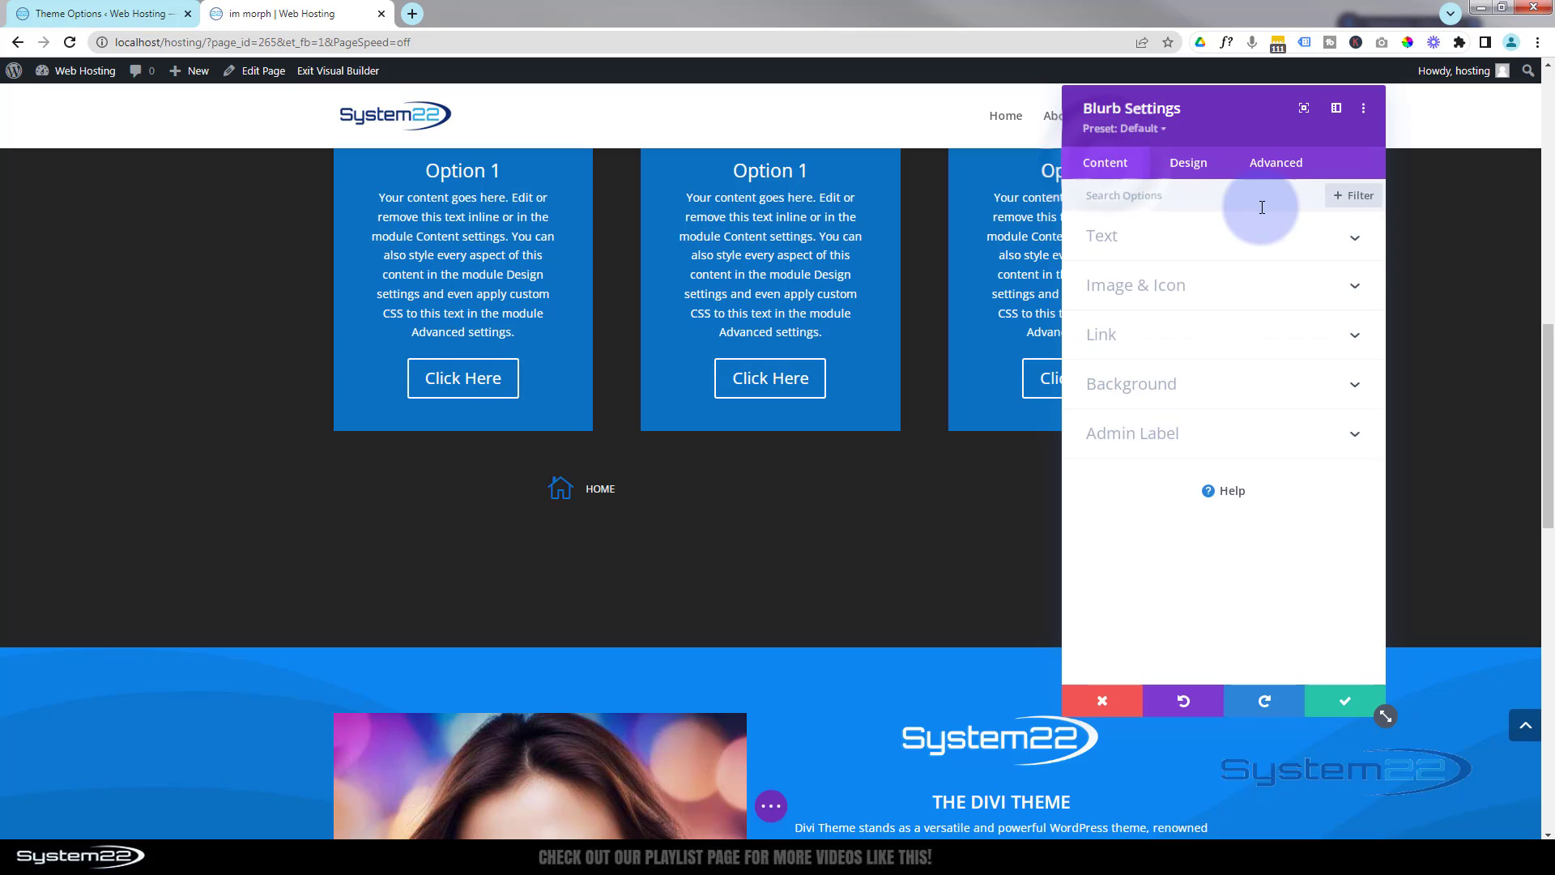
pyautogui.click(1205, 396)
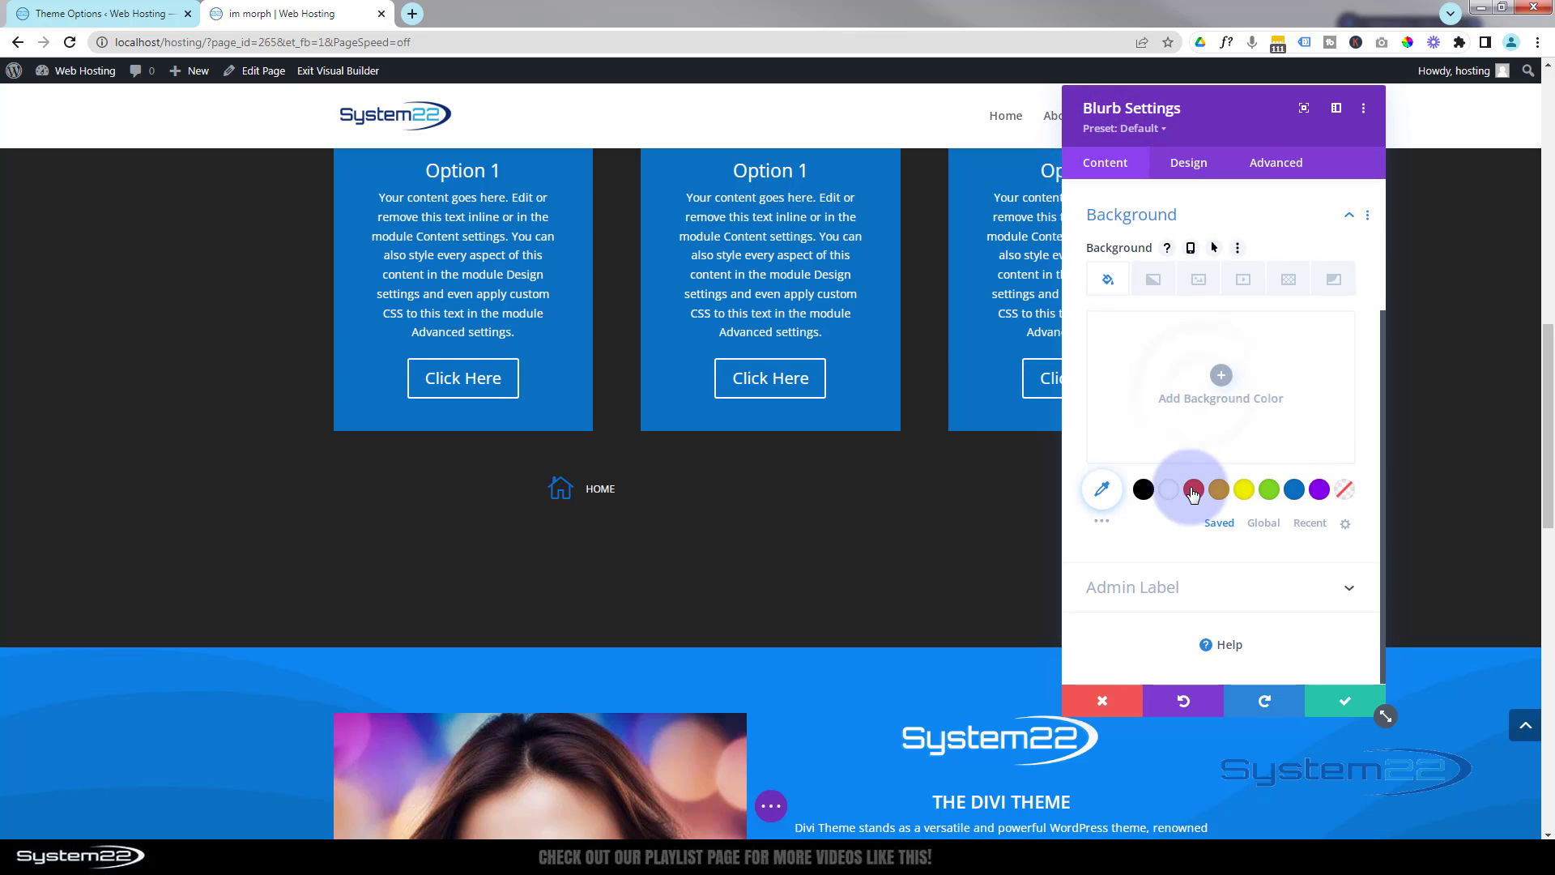
pyautogui.click(1148, 491)
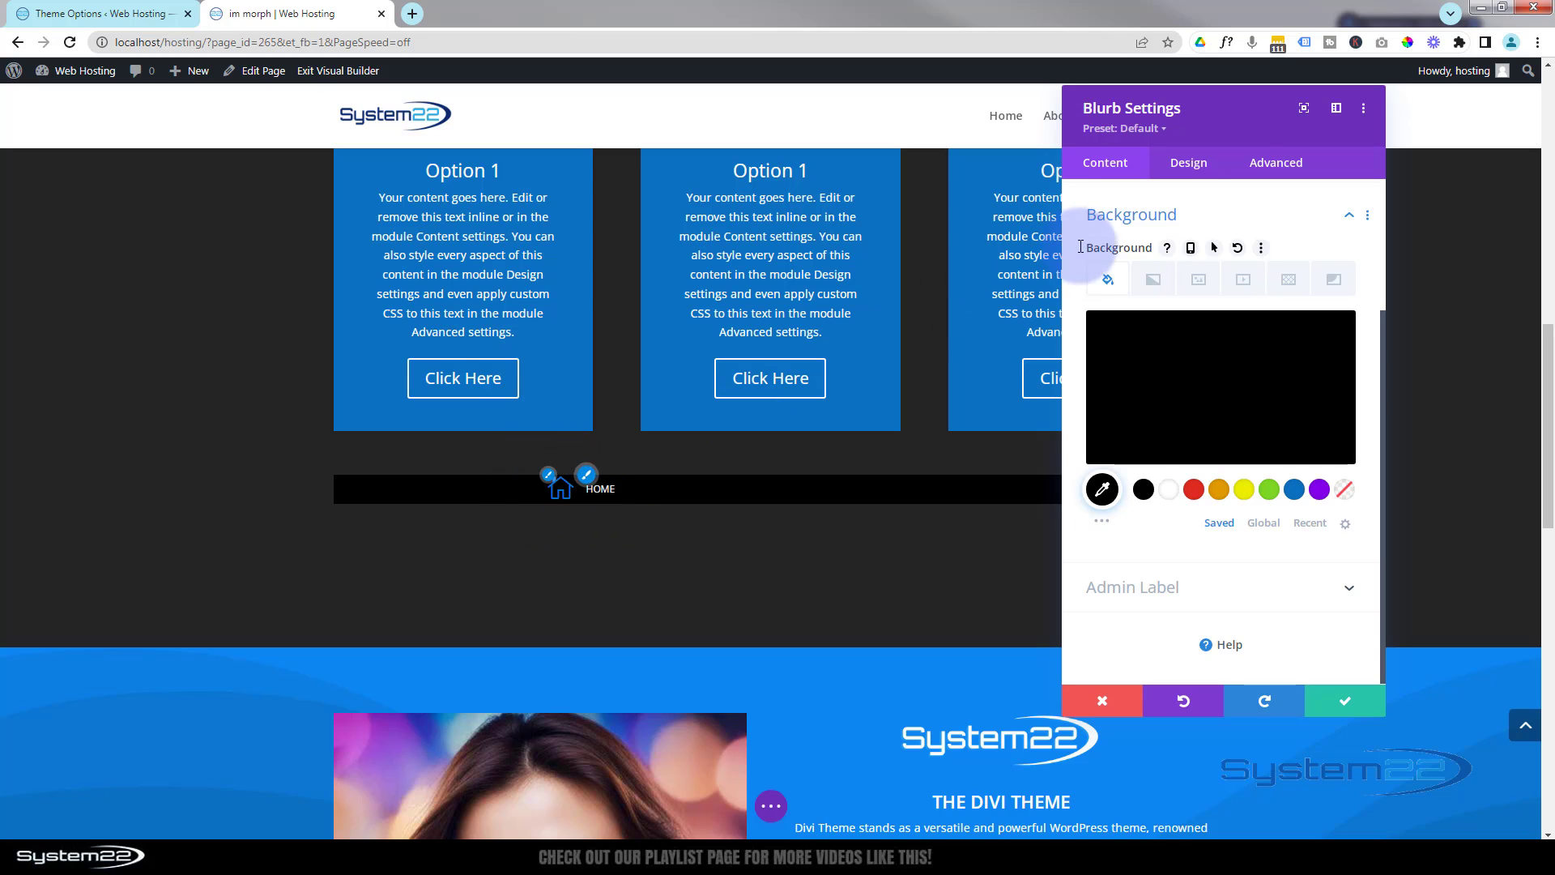
# Set the blurb's width to 40px after trying 50% and 50px.
pyautogui.click(1188, 163)
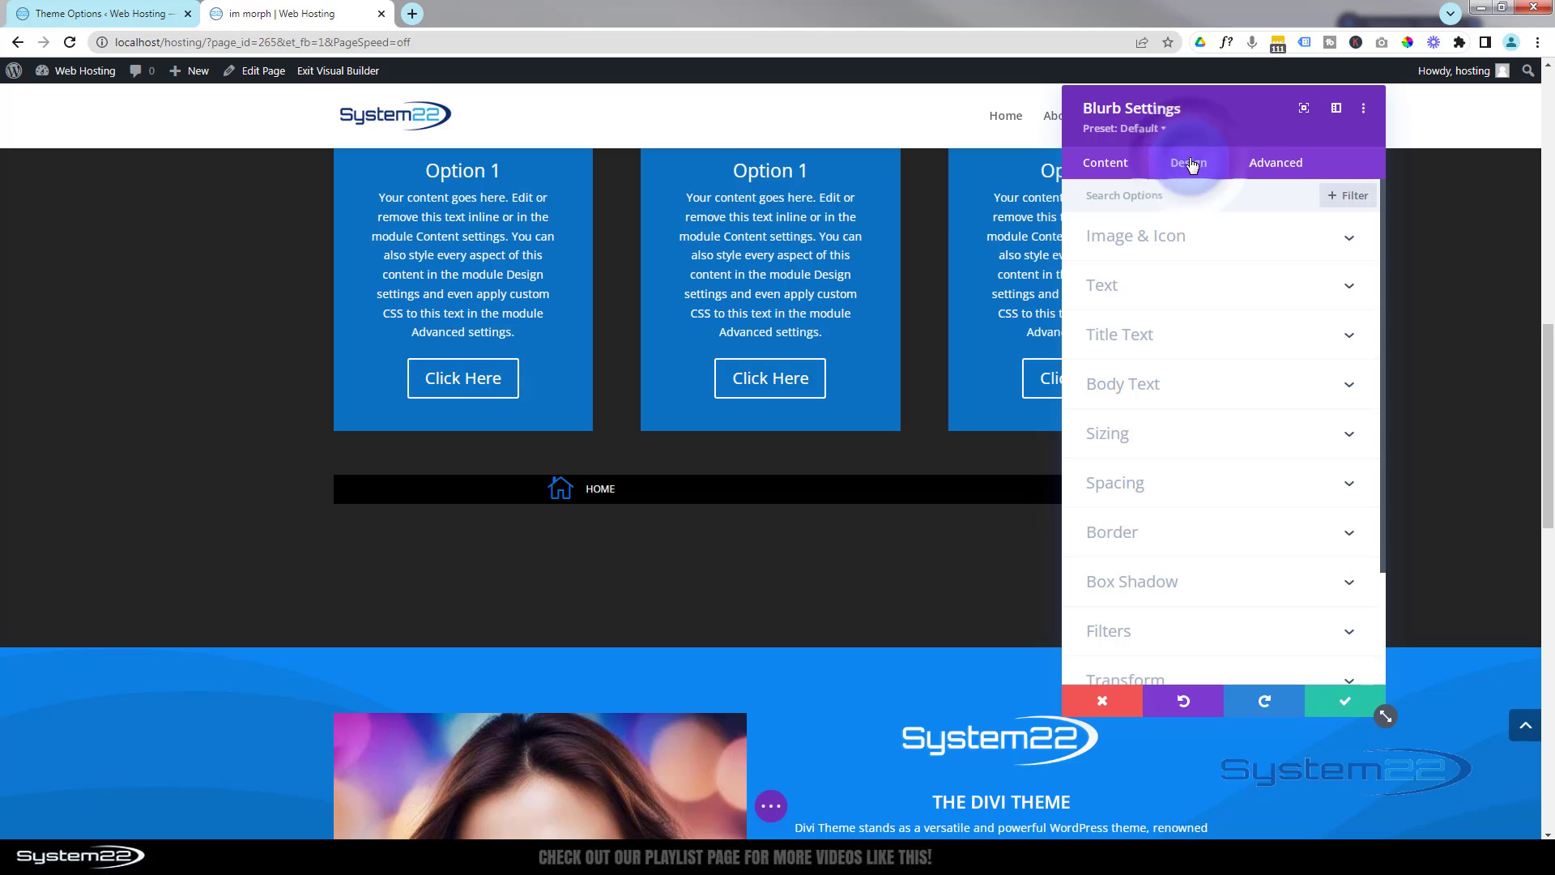
pyautogui.click(1178, 440)
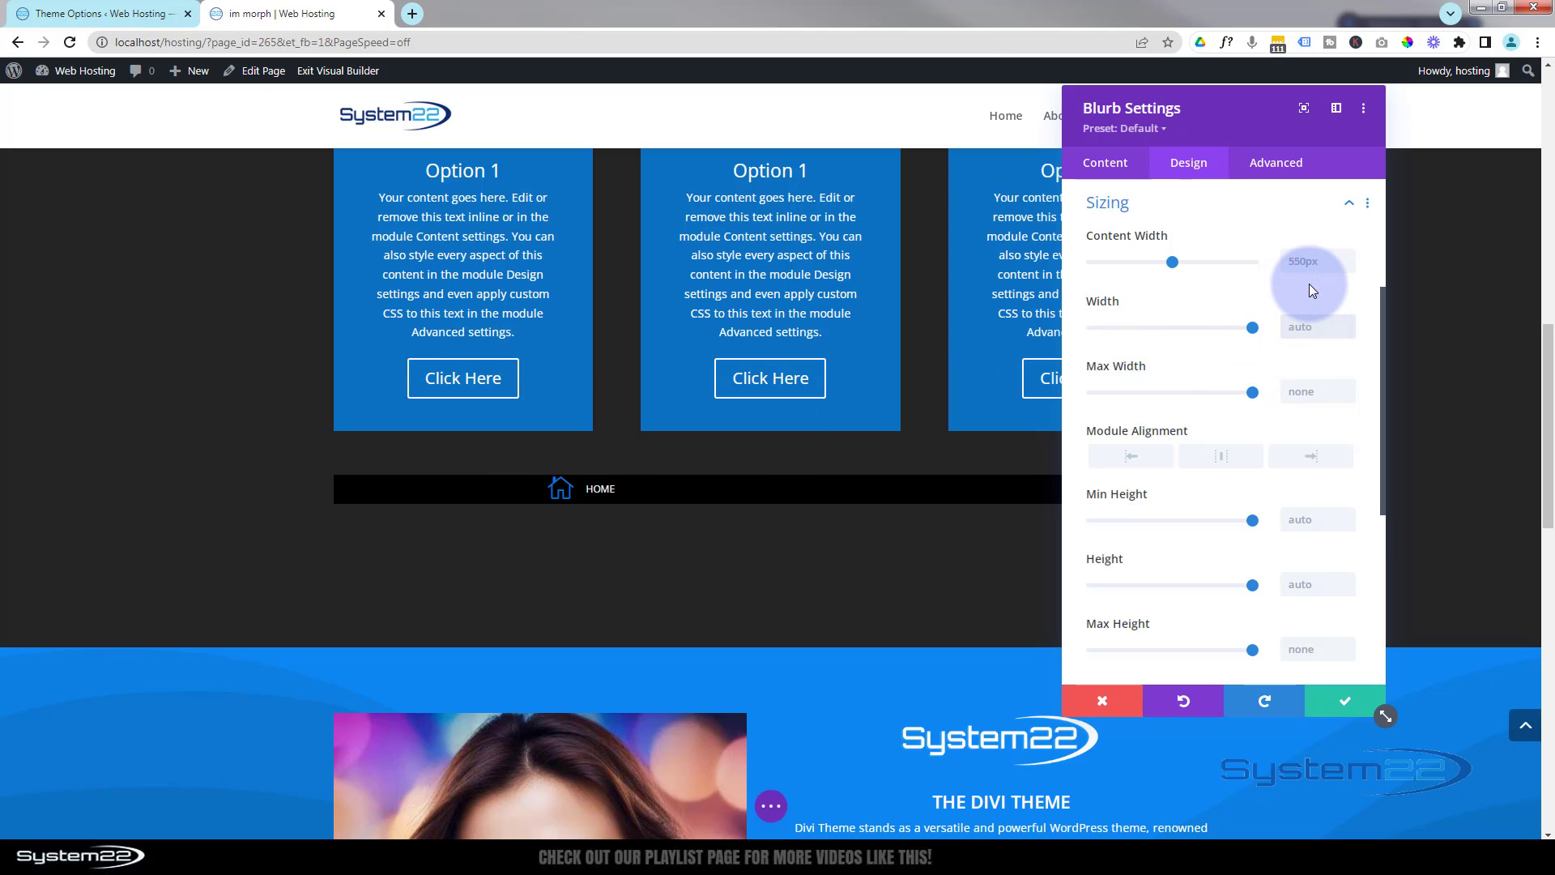
pyautogui.write('50%')
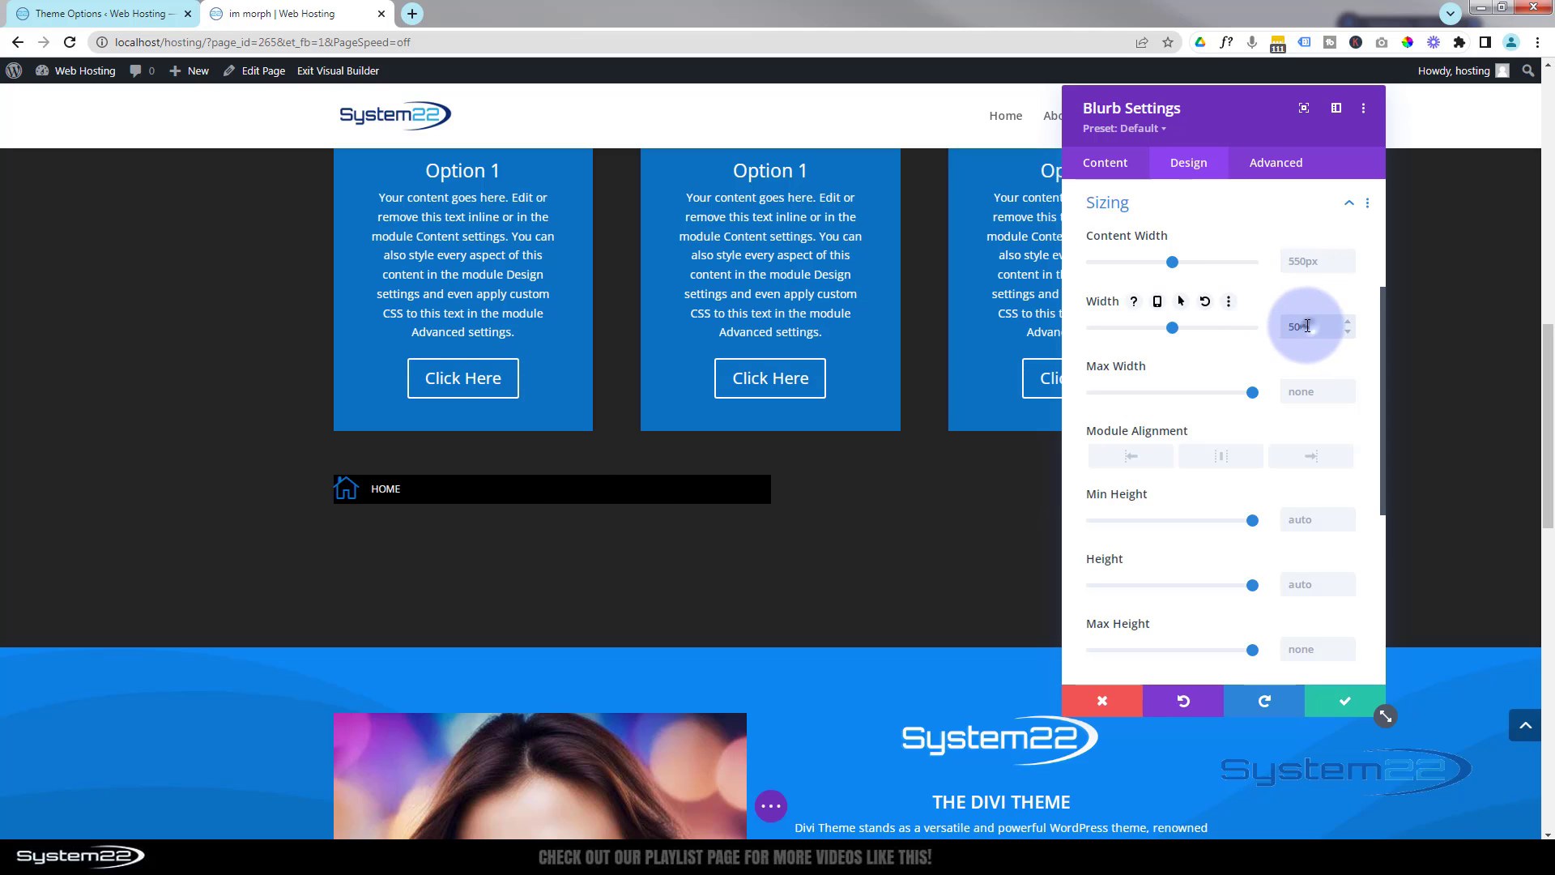
pyautogui.moveTo(1302, 326); pyautogui.dragTo(1313, 304)
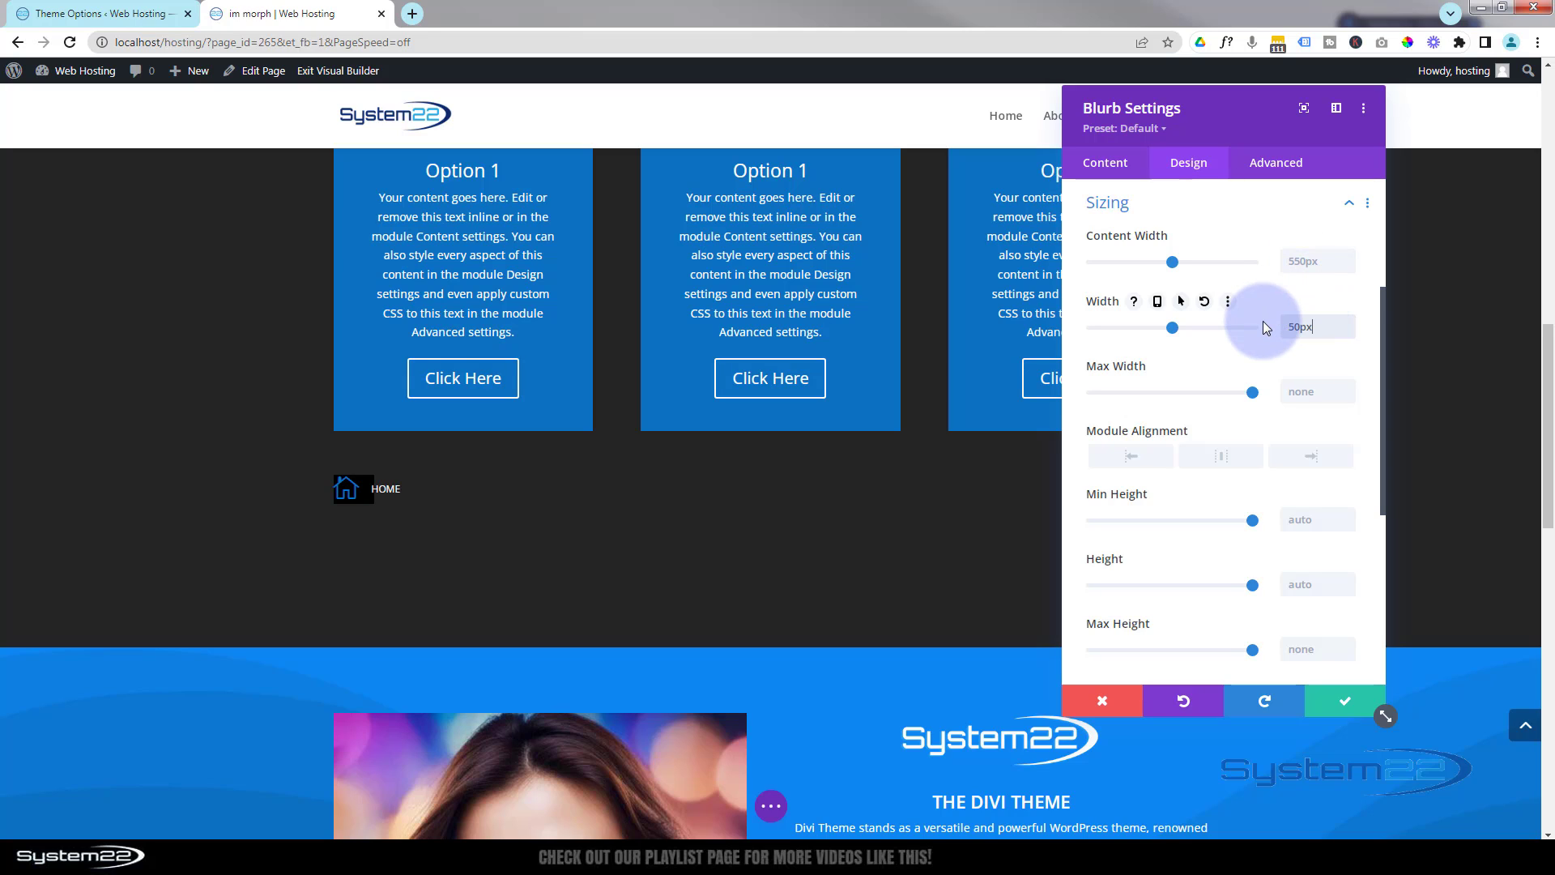
pyautogui.doubleClick(1302, 327)
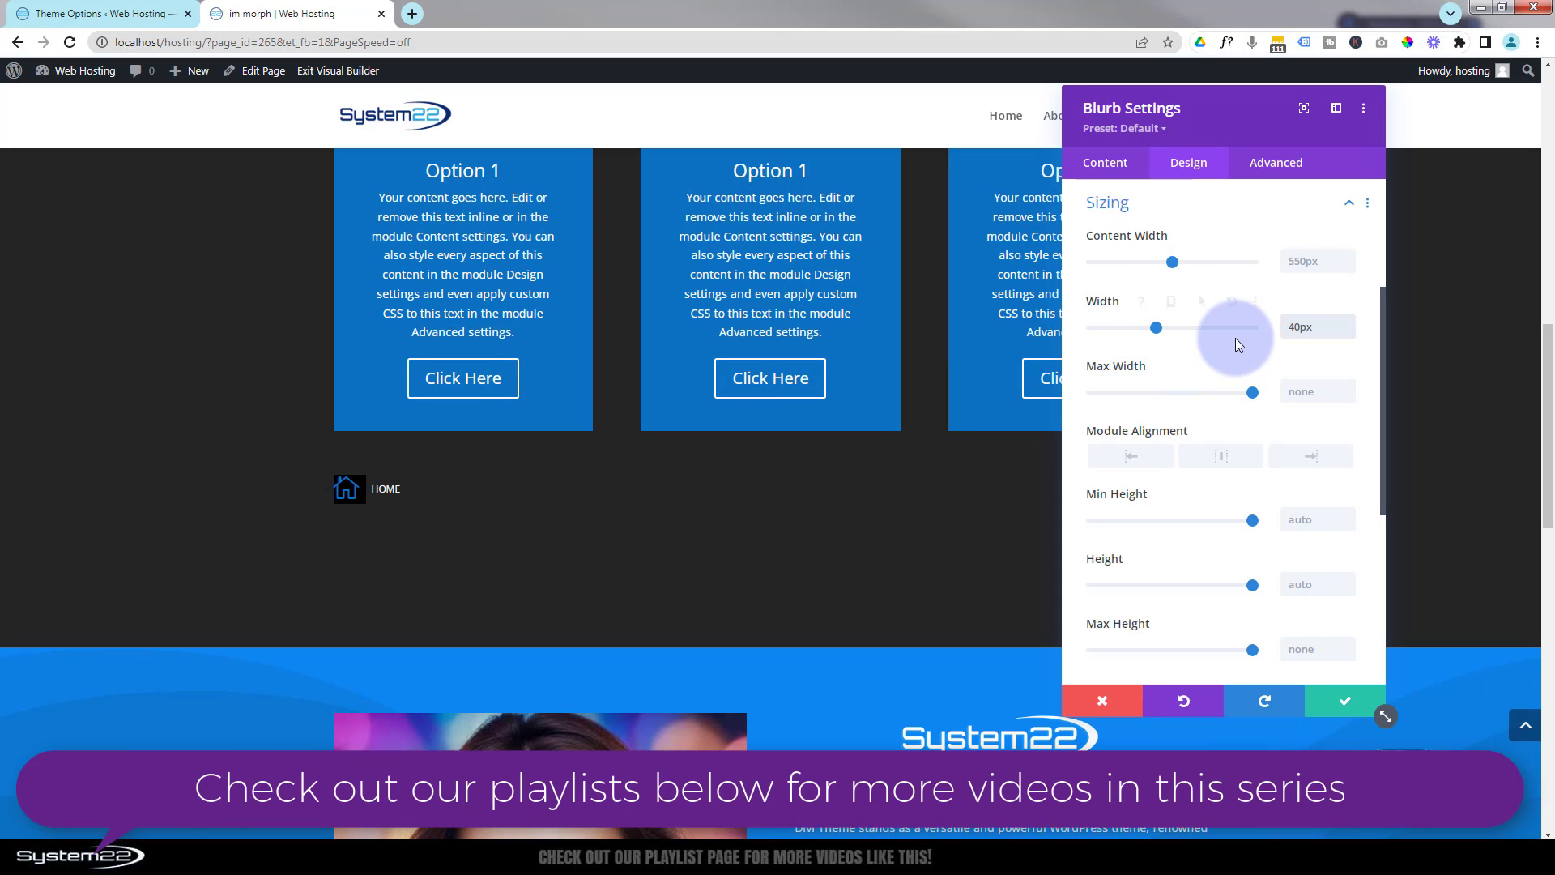
# Set the blurb's padding to a linked 3px top and bottom and 4px left.
pyautogui.click(1183, 212)
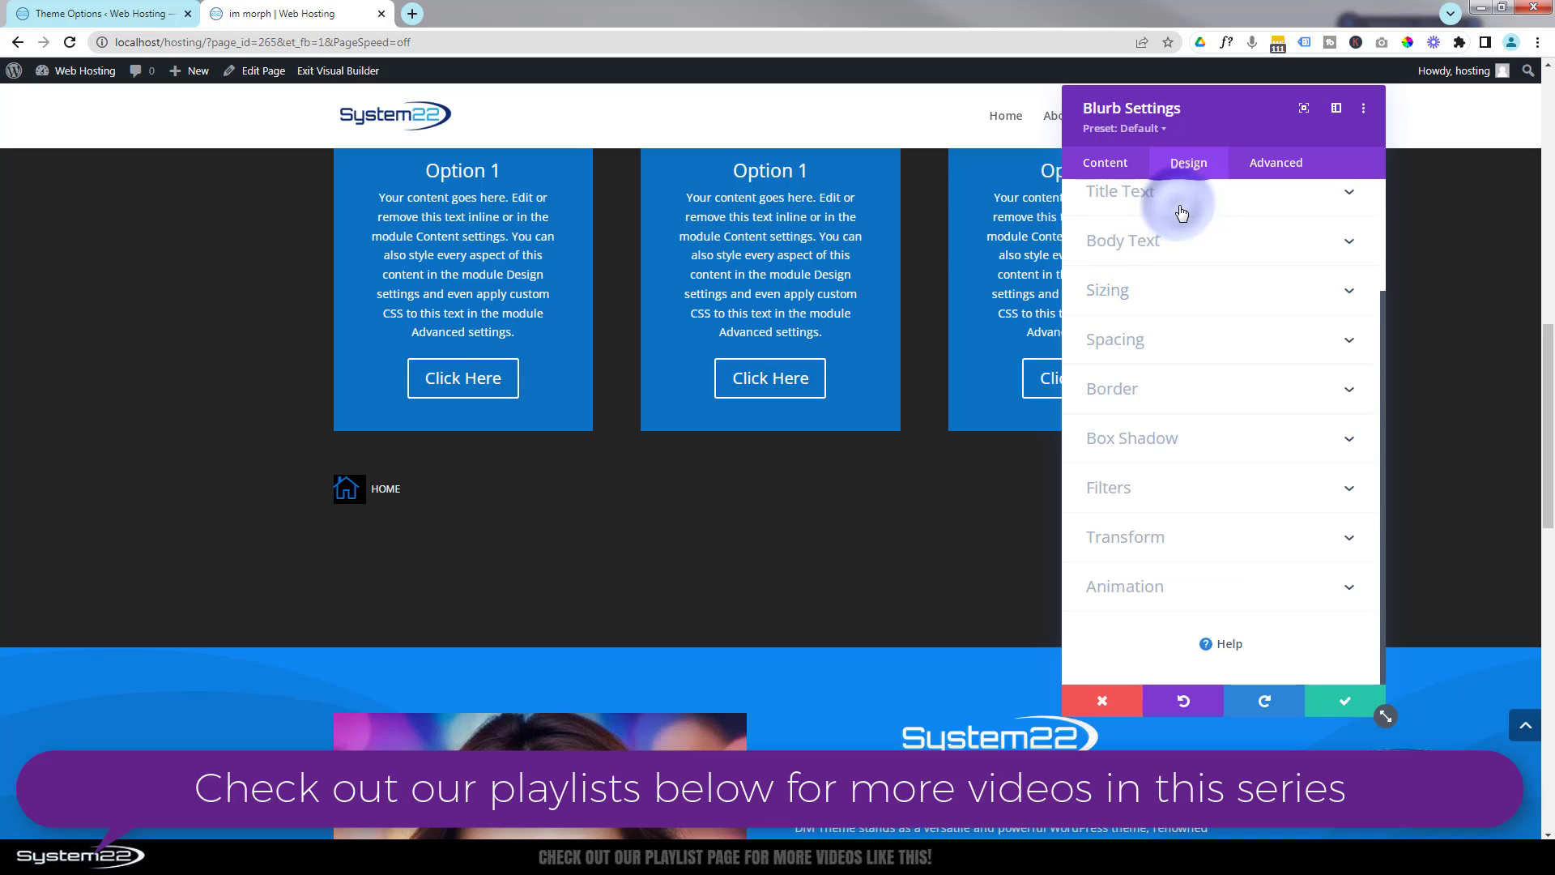
pyautogui.click(1174, 348)
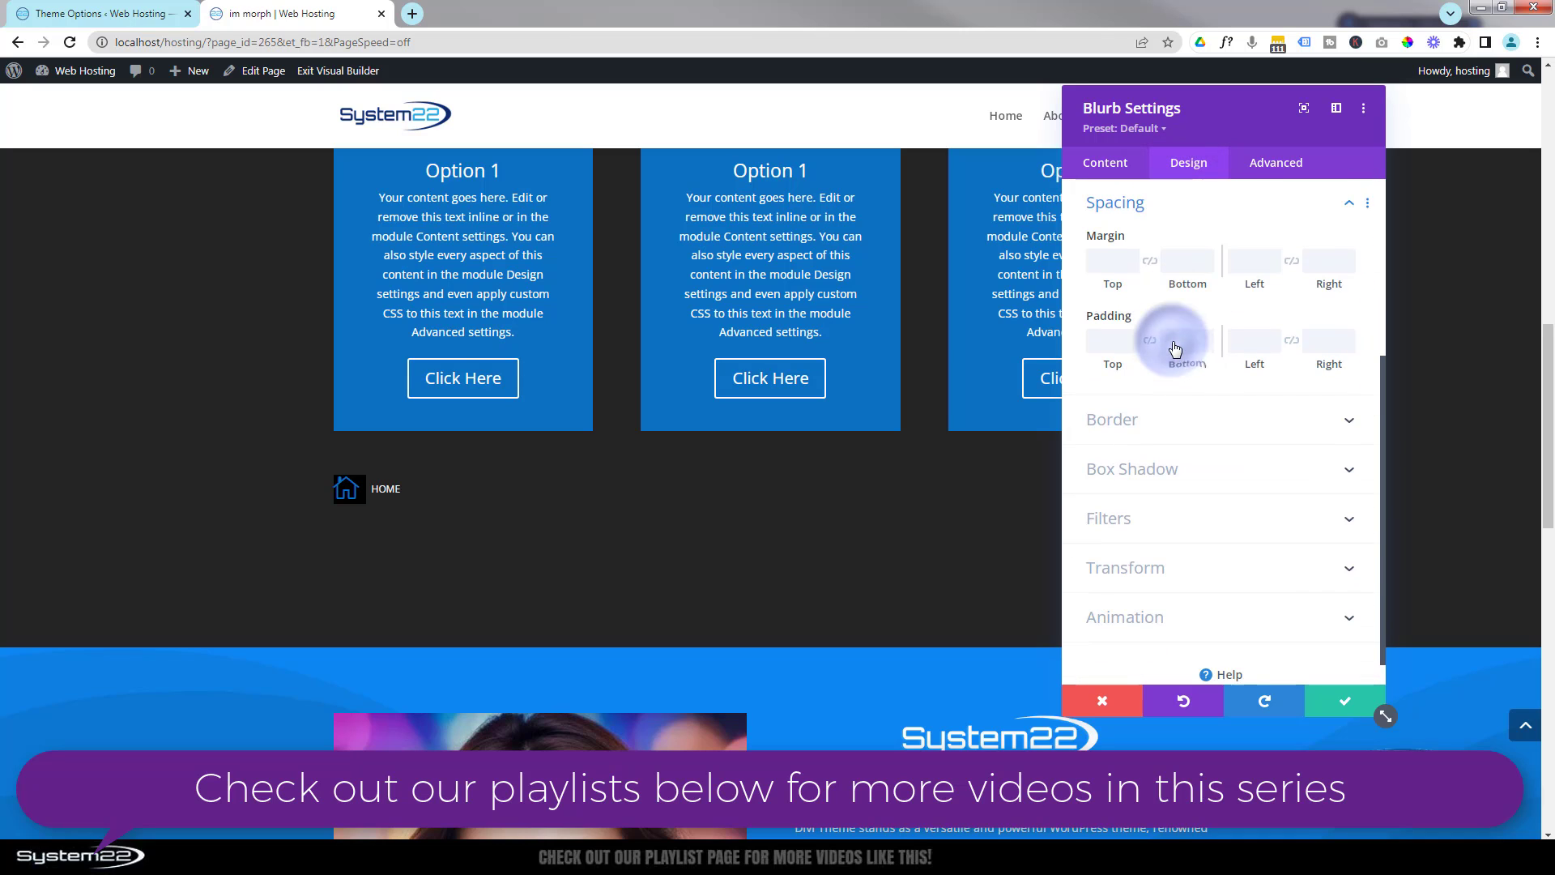
pyautogui.click(1104, 341)
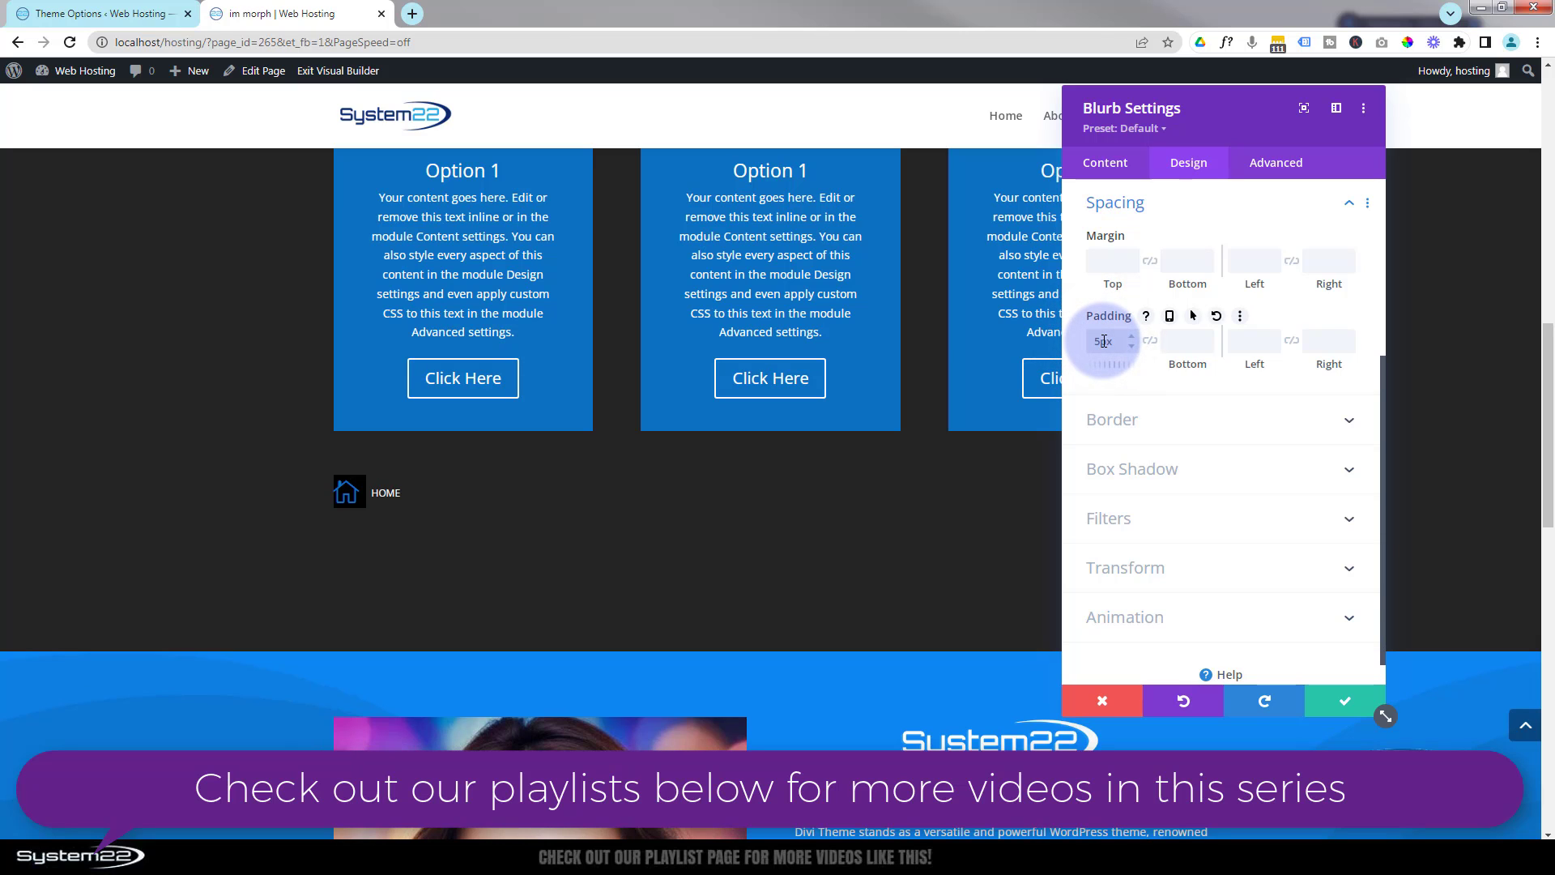
pyautogui.click(1155, 344)
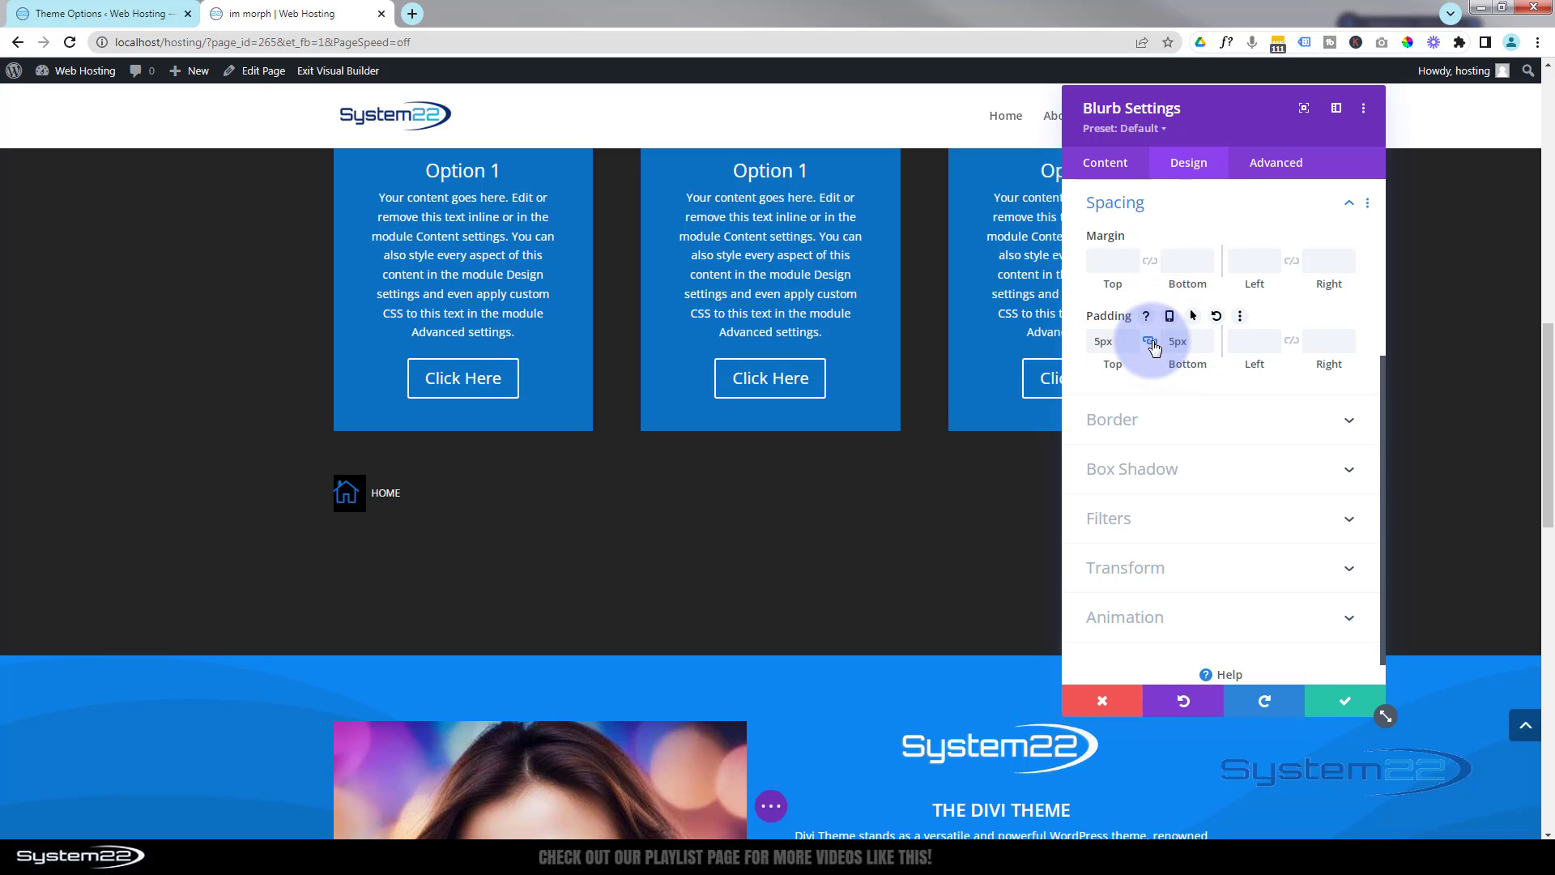
pyautogui.click(1240, 340)
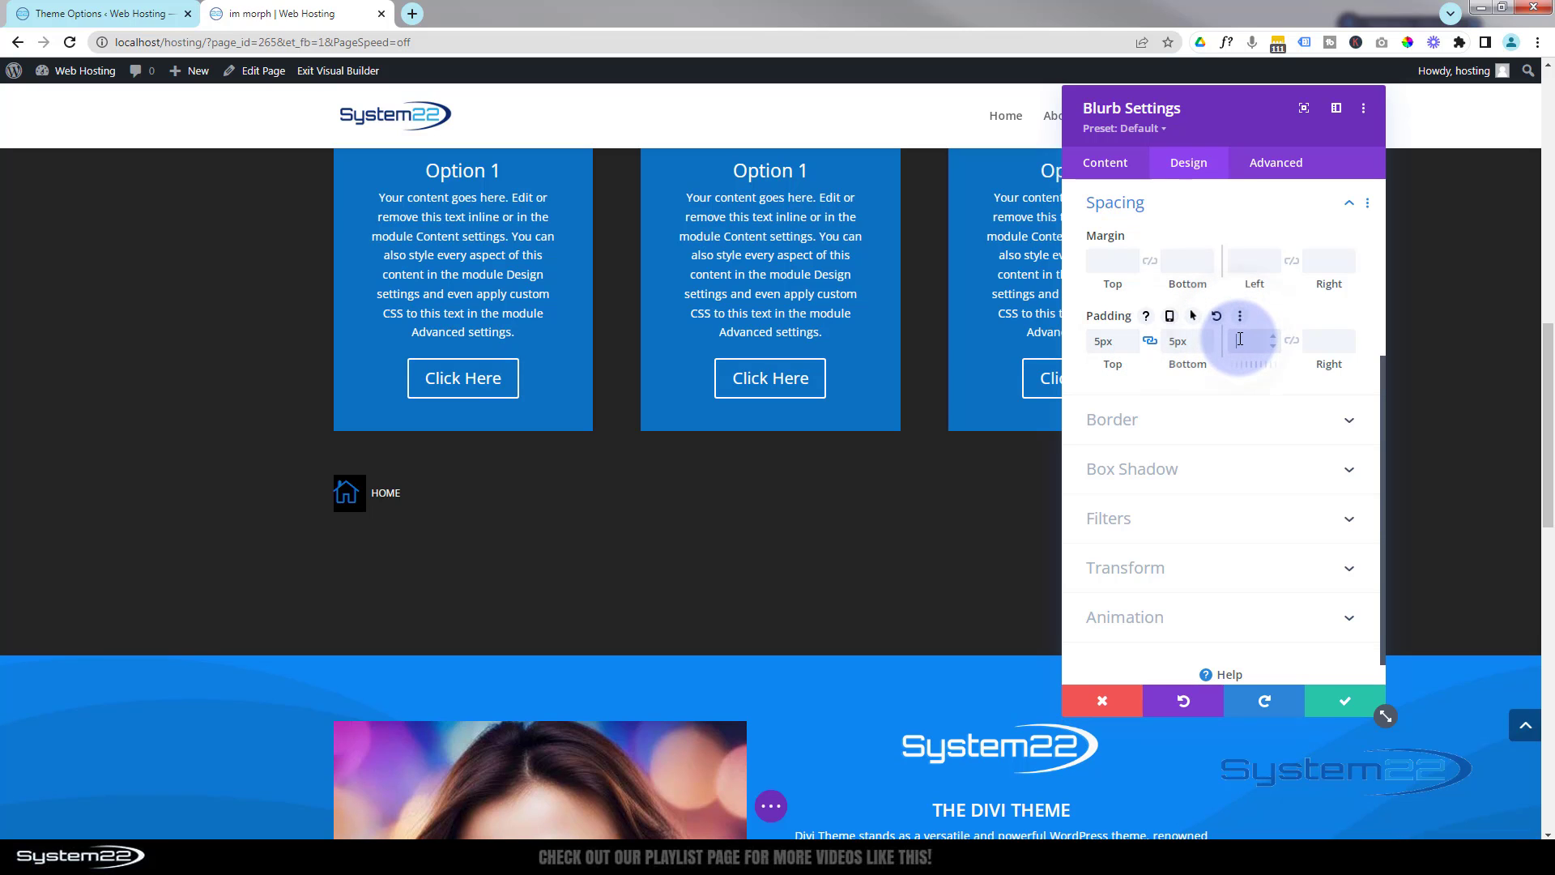
pyautogui.write('5px')
pyautogui.click(1130, 345)
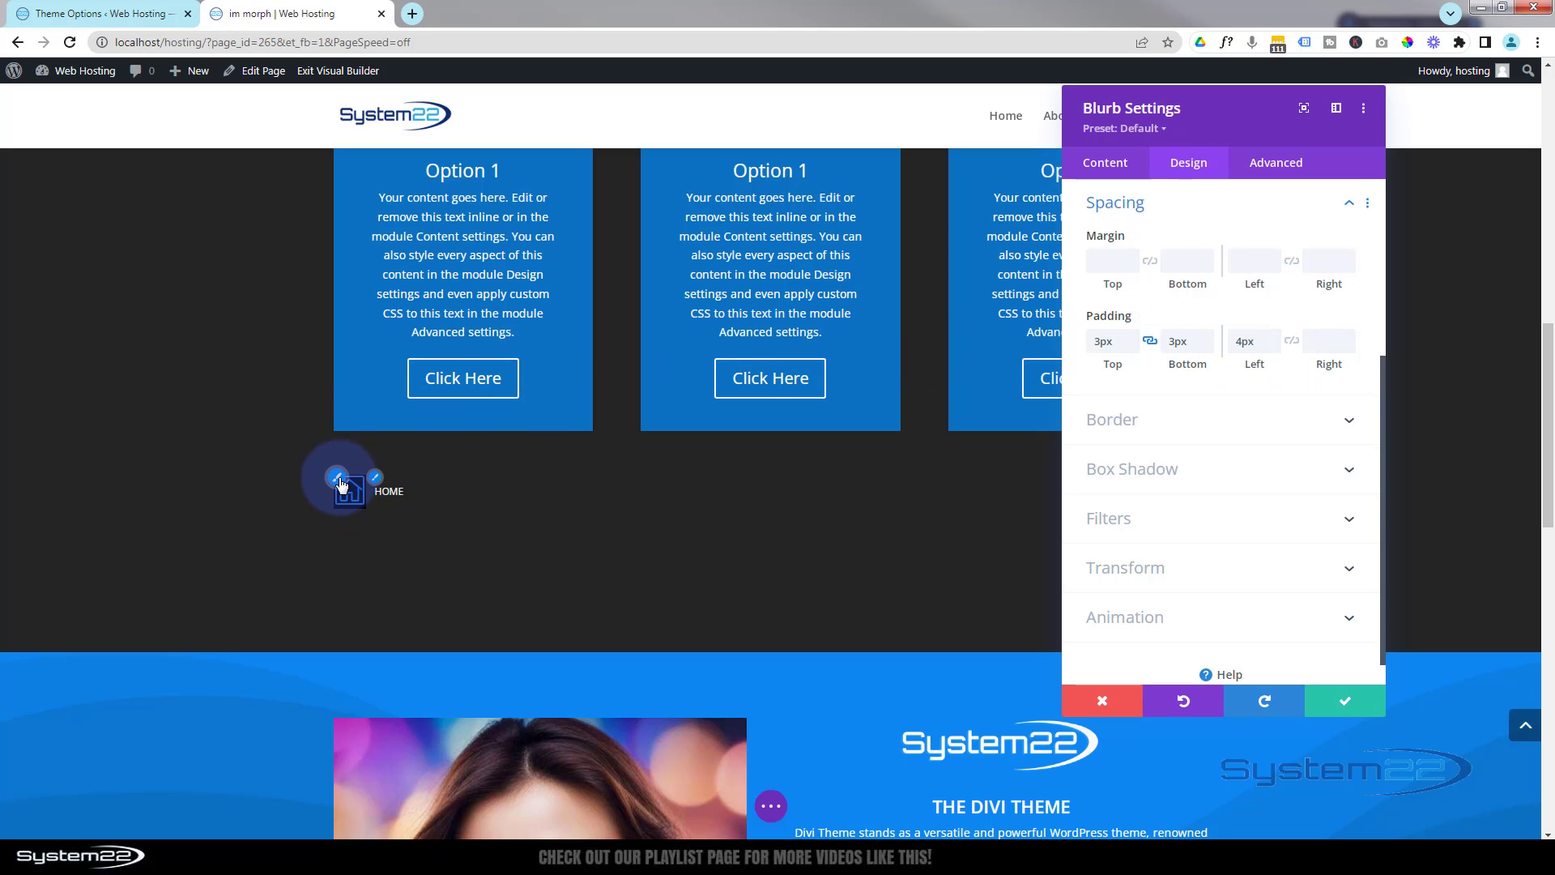
# Round all four corners of the blurb's border to 8px.
pyautogui.click(1224, 421)
pyautogui.click(1128, 279)
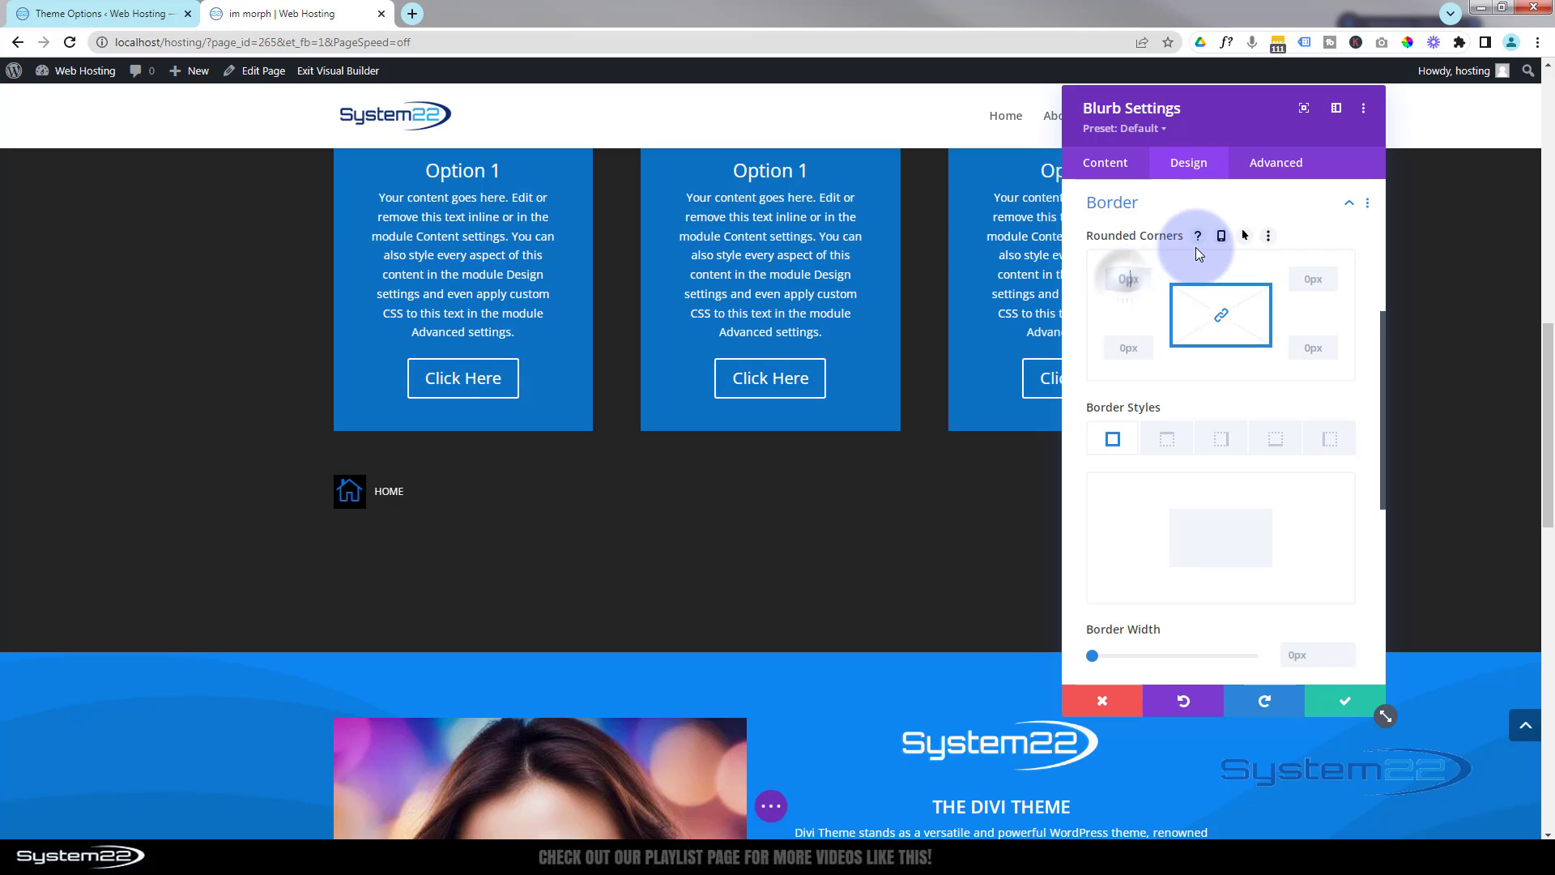
pyautogui.write('8')
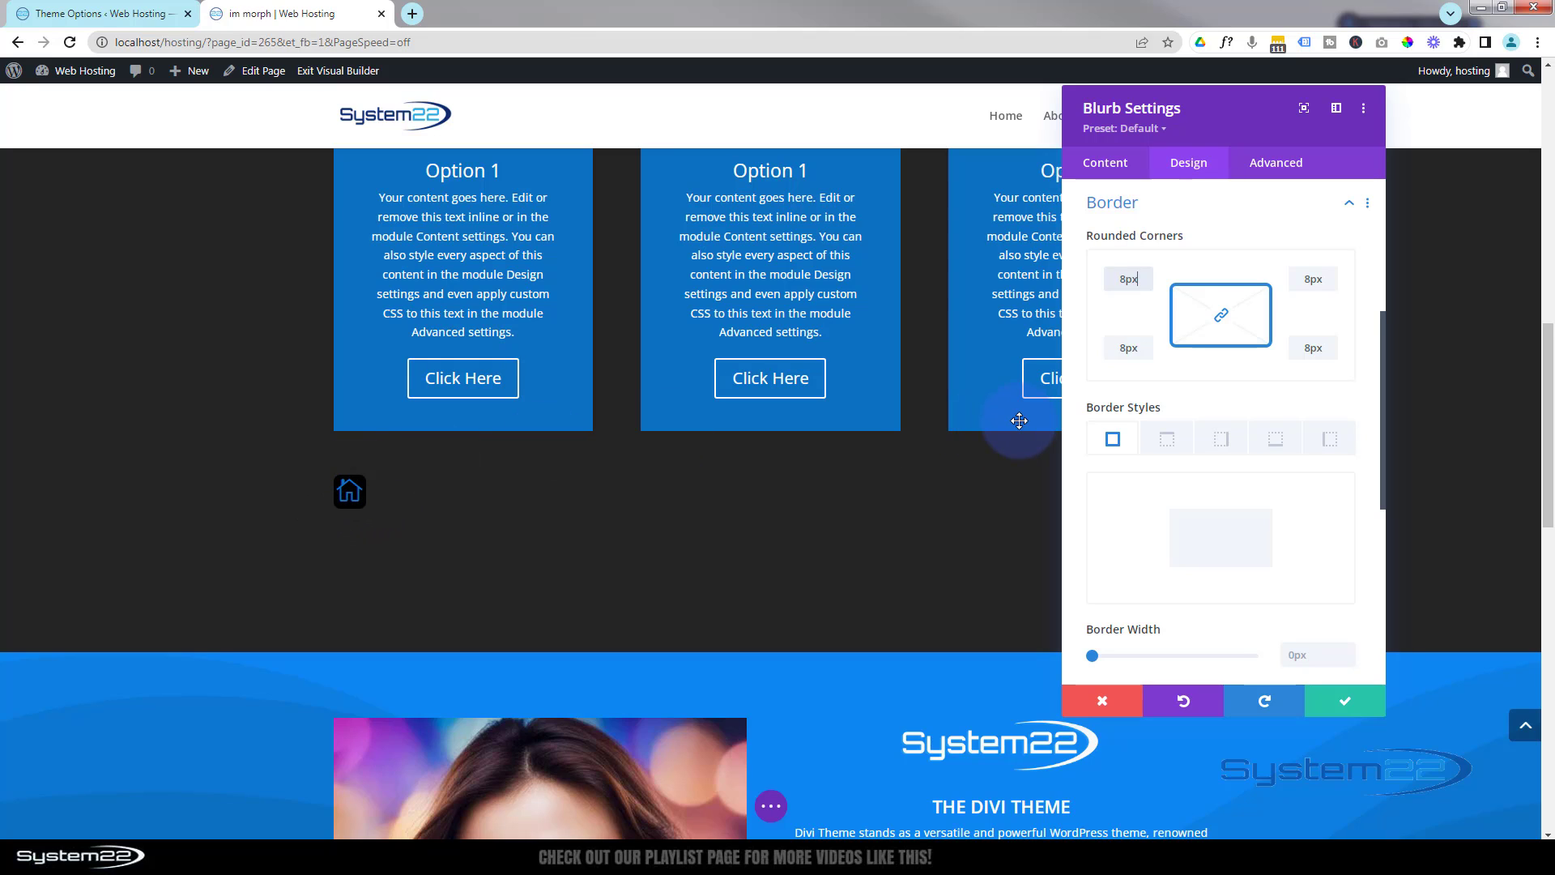
# Set both the horizontal and vertical overflow of the Home blurb to Hidden.
pyautogui.click(1294, 162)
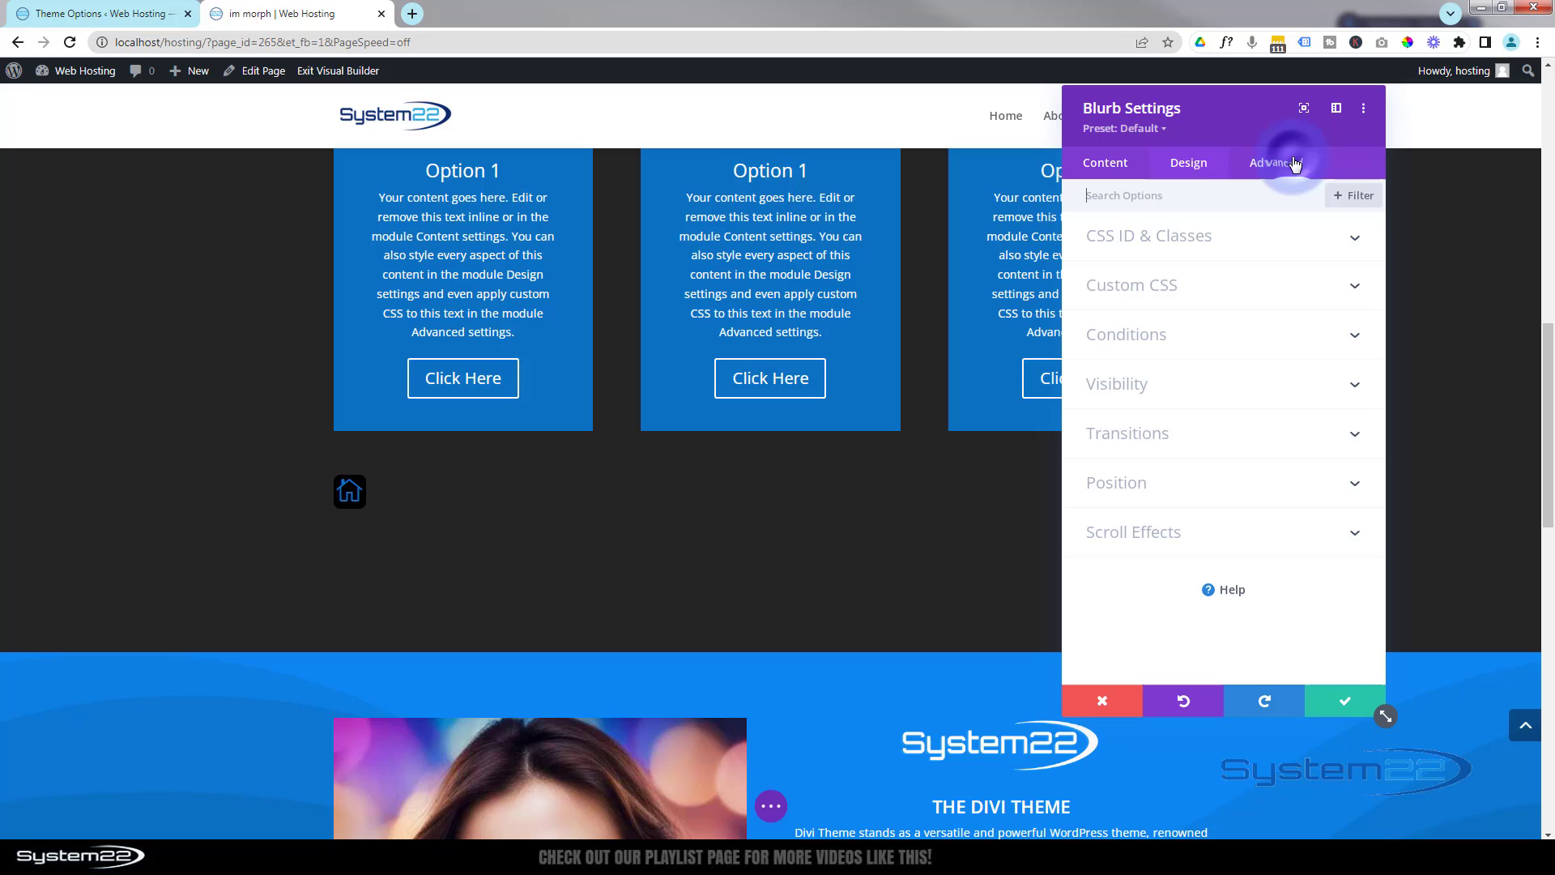
pyautogui.click(1253, 394)
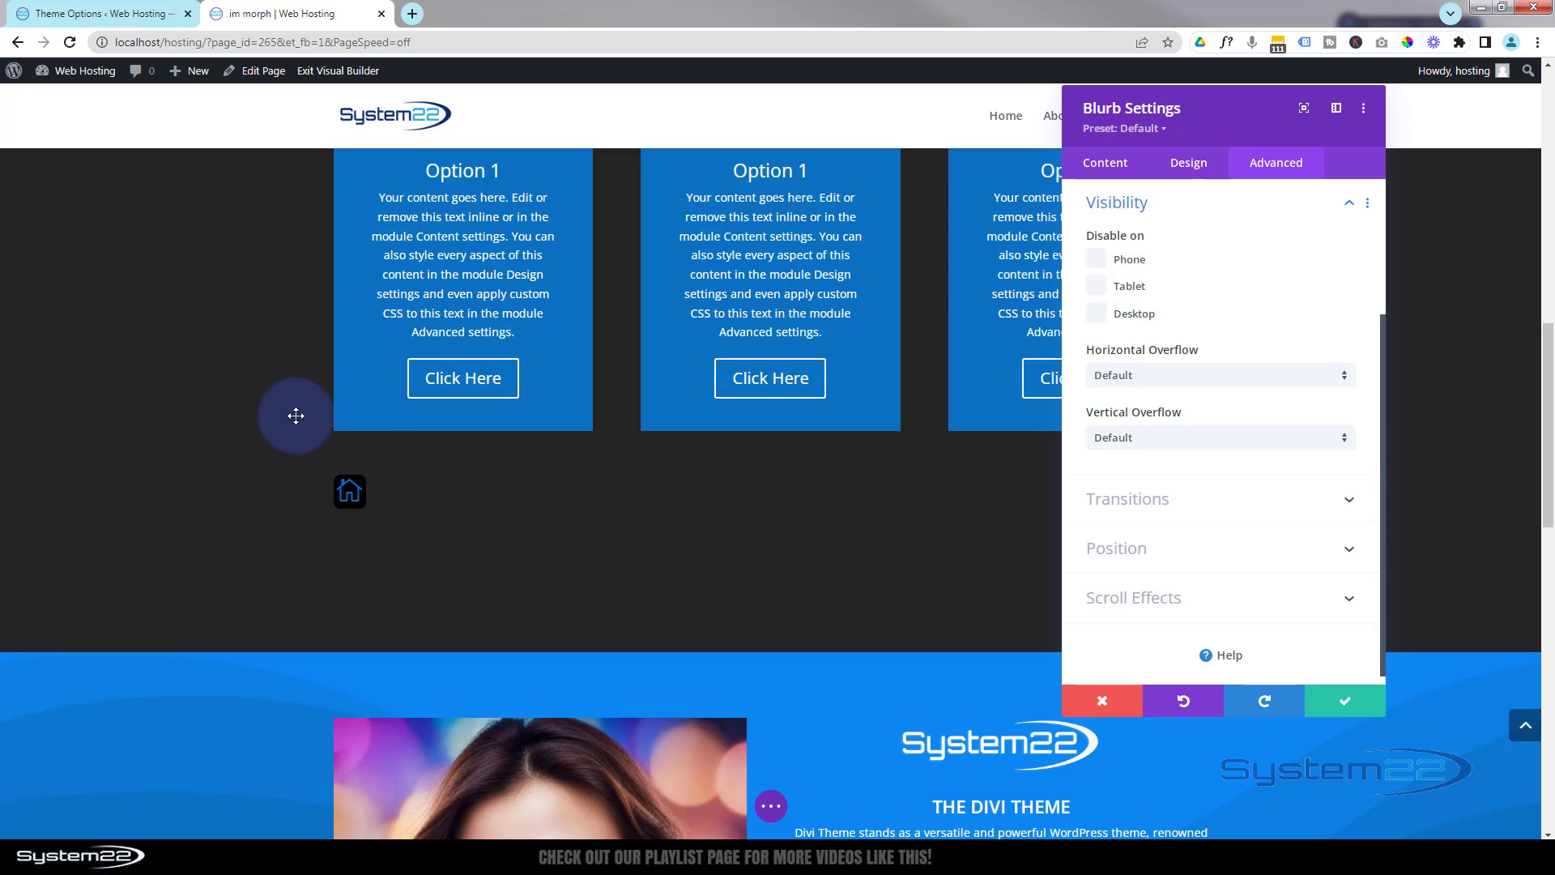
pyautogui.click(1199, 378)
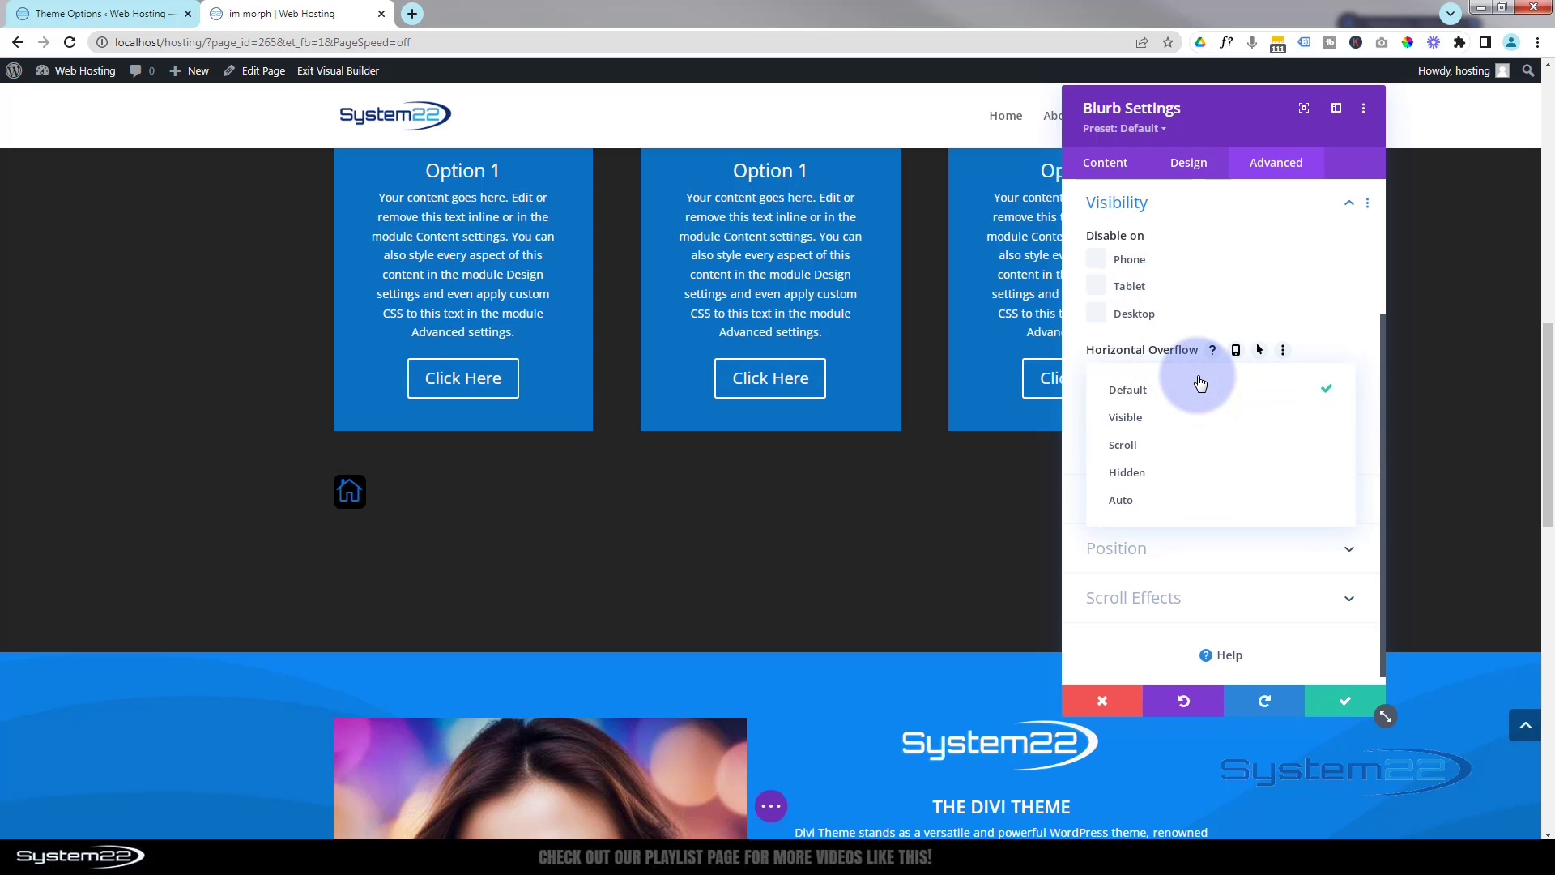
pyautogui.click(1172, 473)
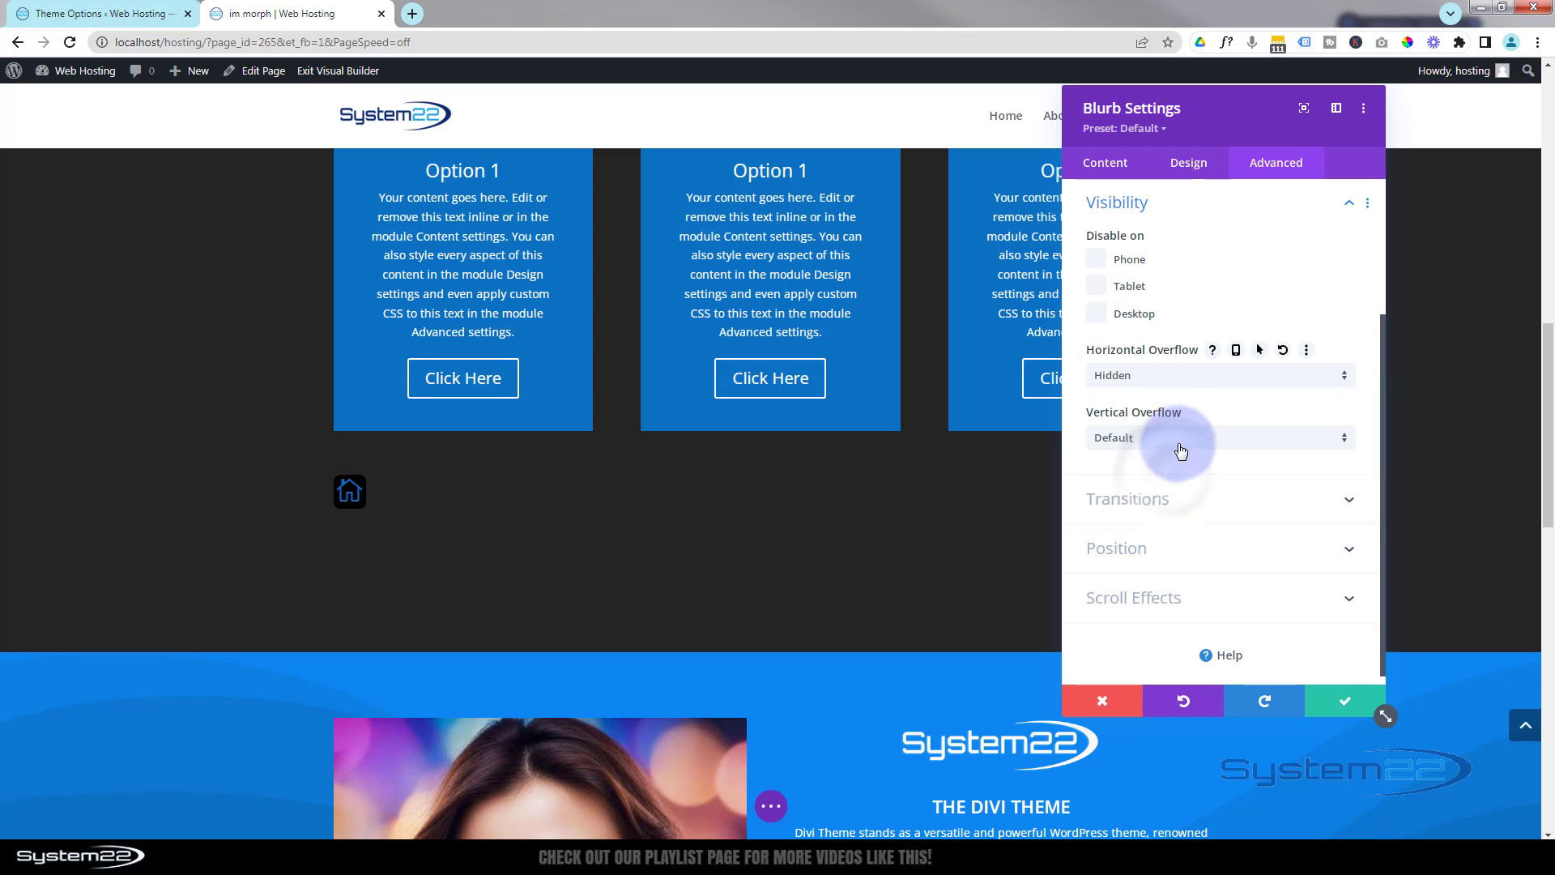
pyautogui.click(1182, 439)
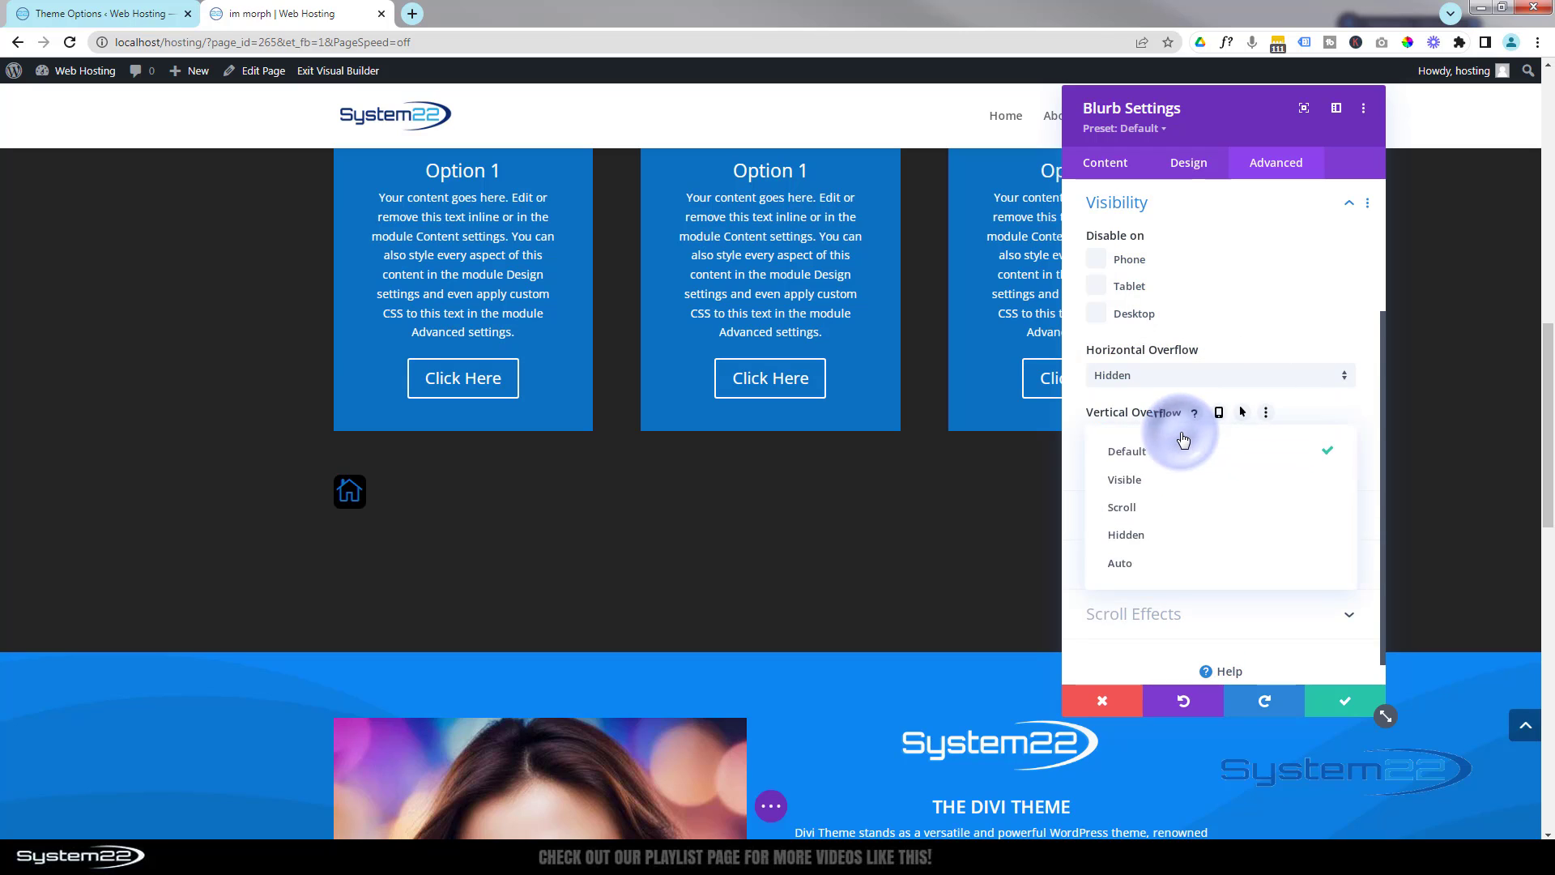
pyautogui.click(1177, 542)
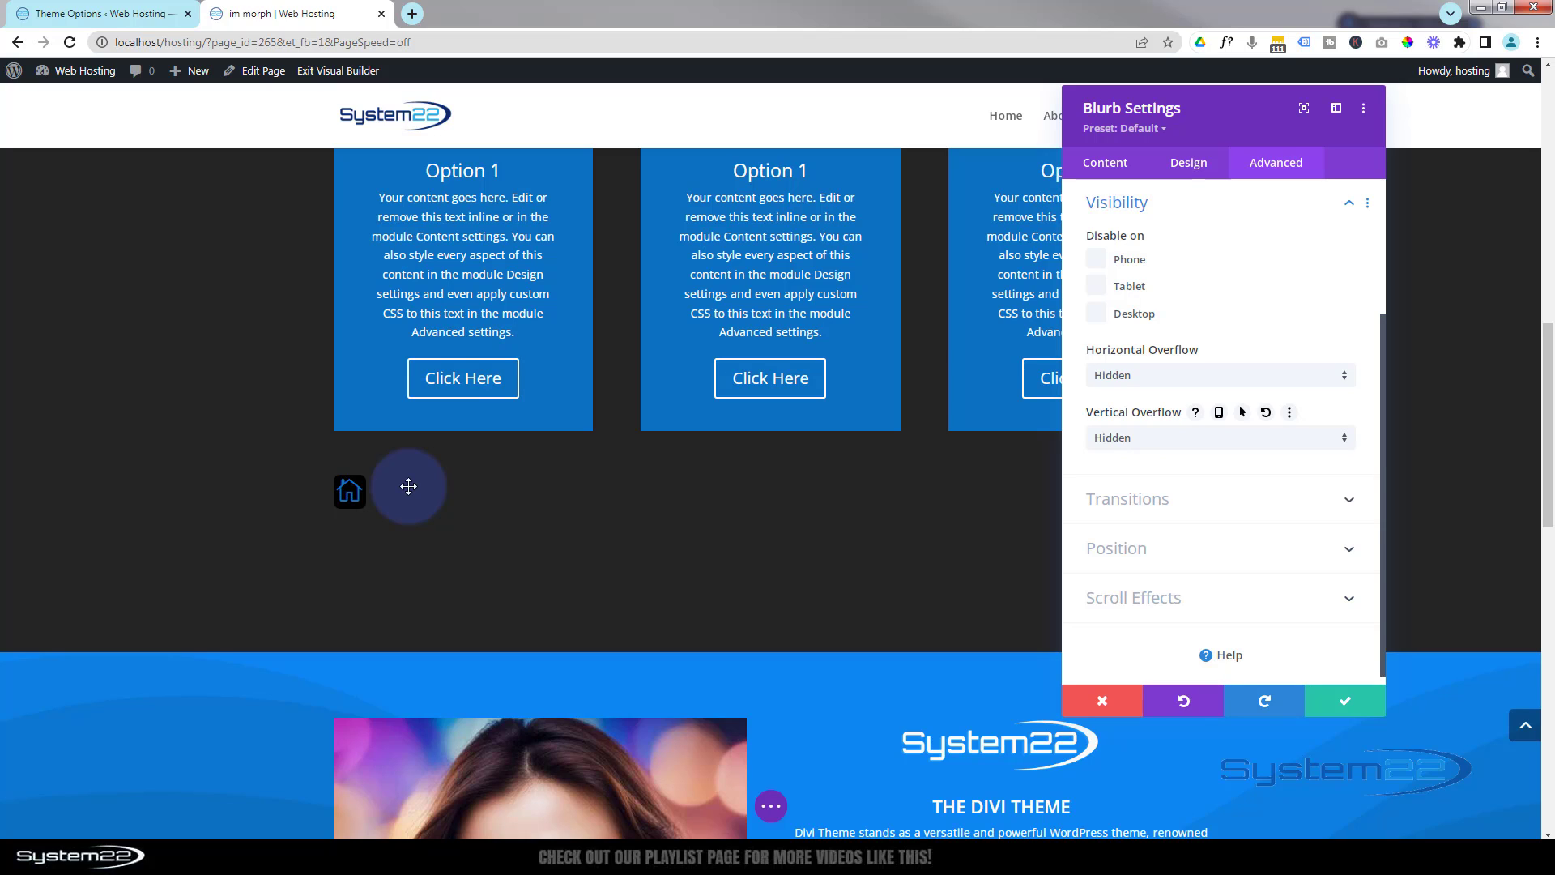
# Give the Home blurb a hover width of 100px, return to its desktop state and save the blurb settings.
pyautogui.click(1191, 165)
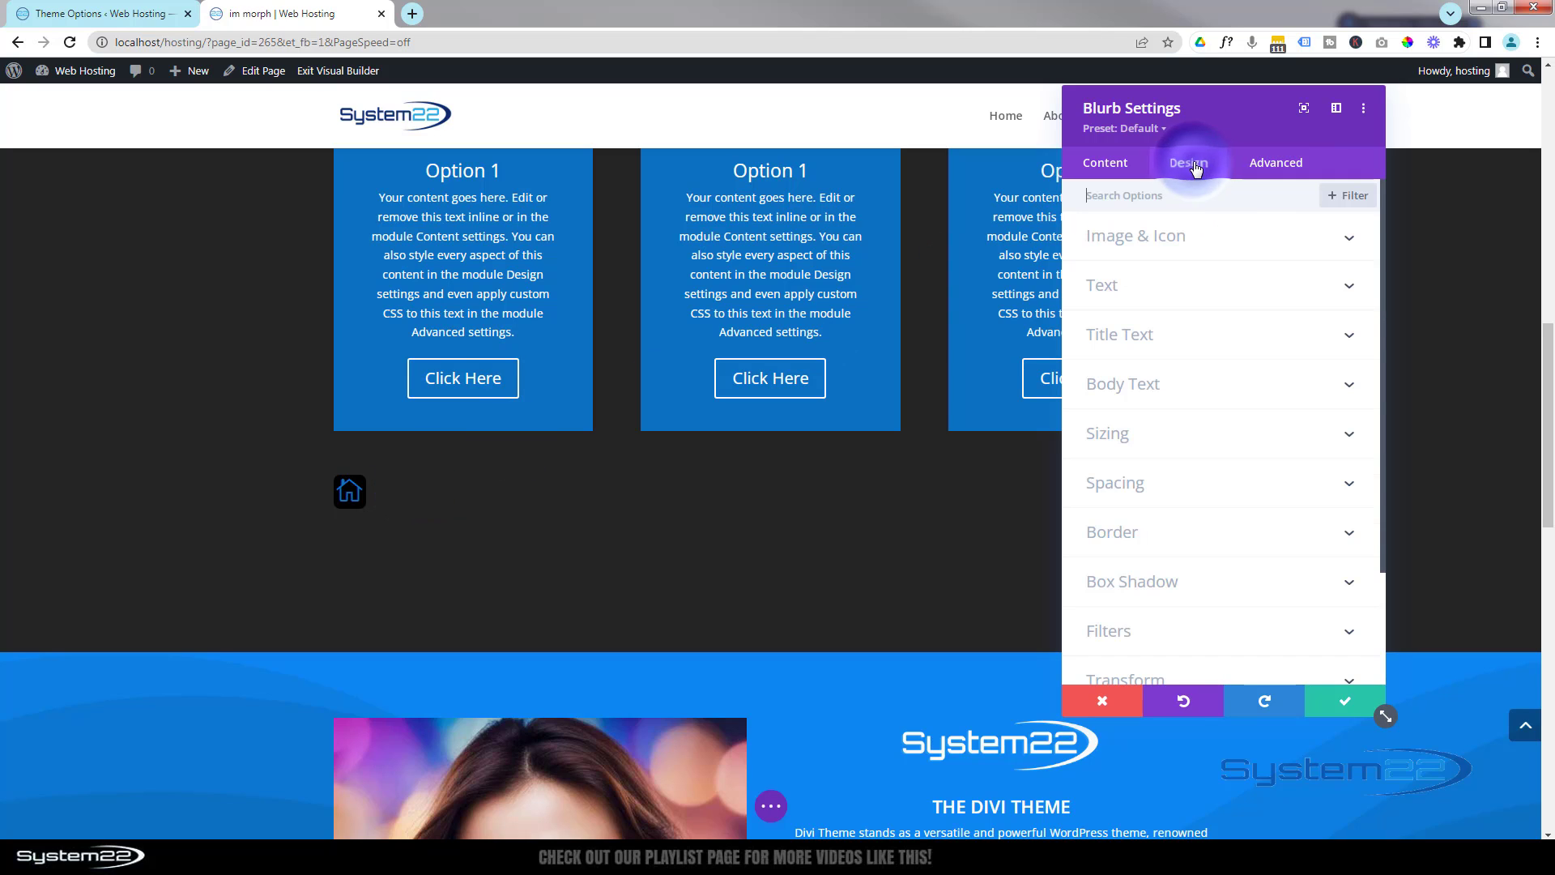
pyautogui.click(1197, 445)
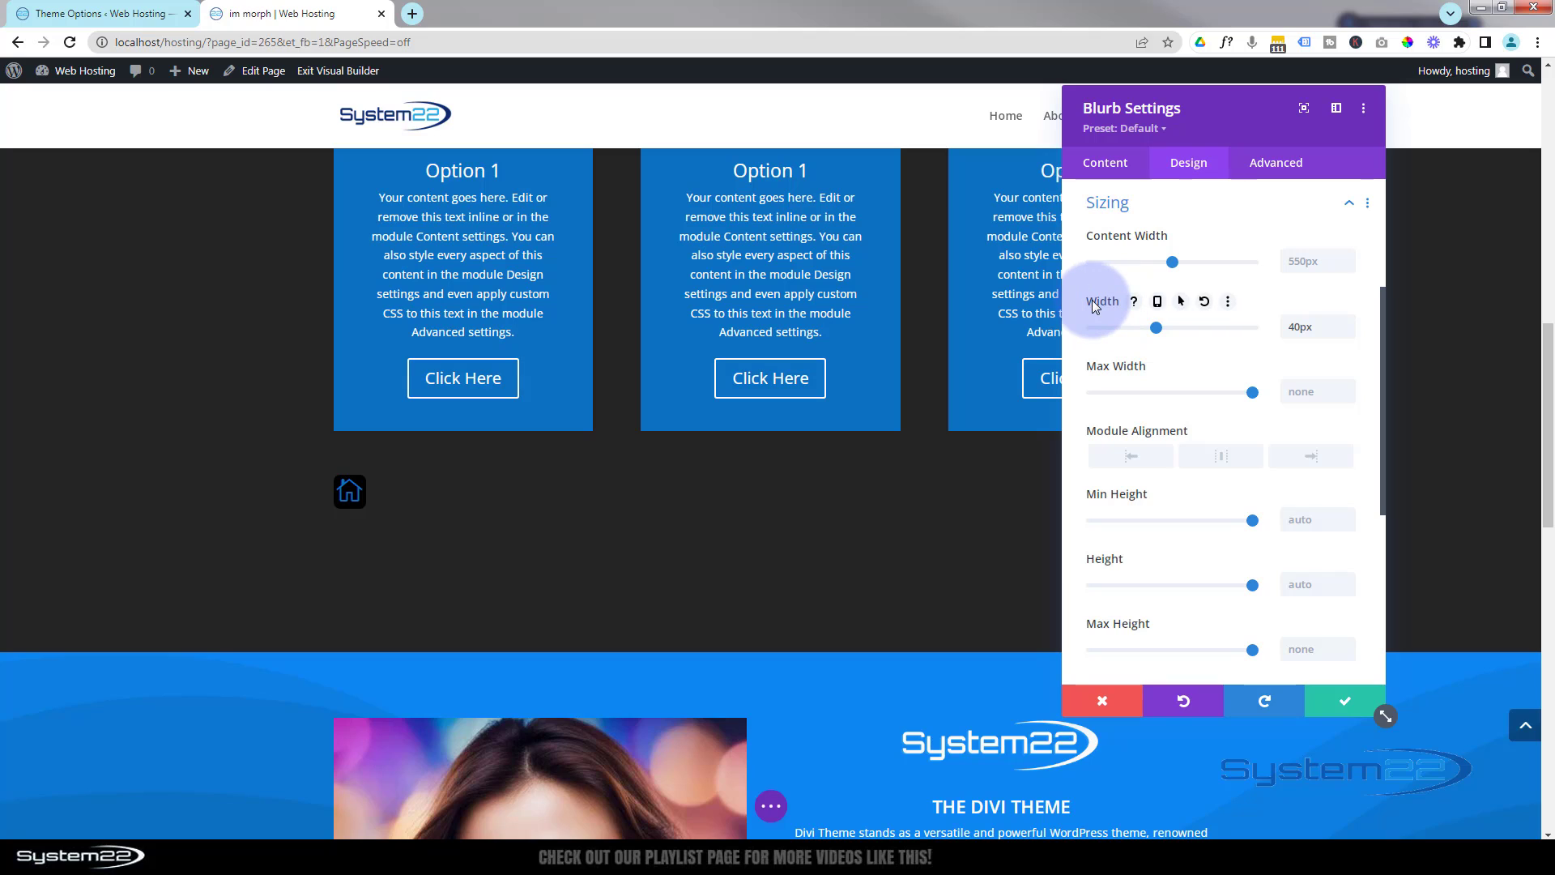
pyautogui.click(1181, 301)
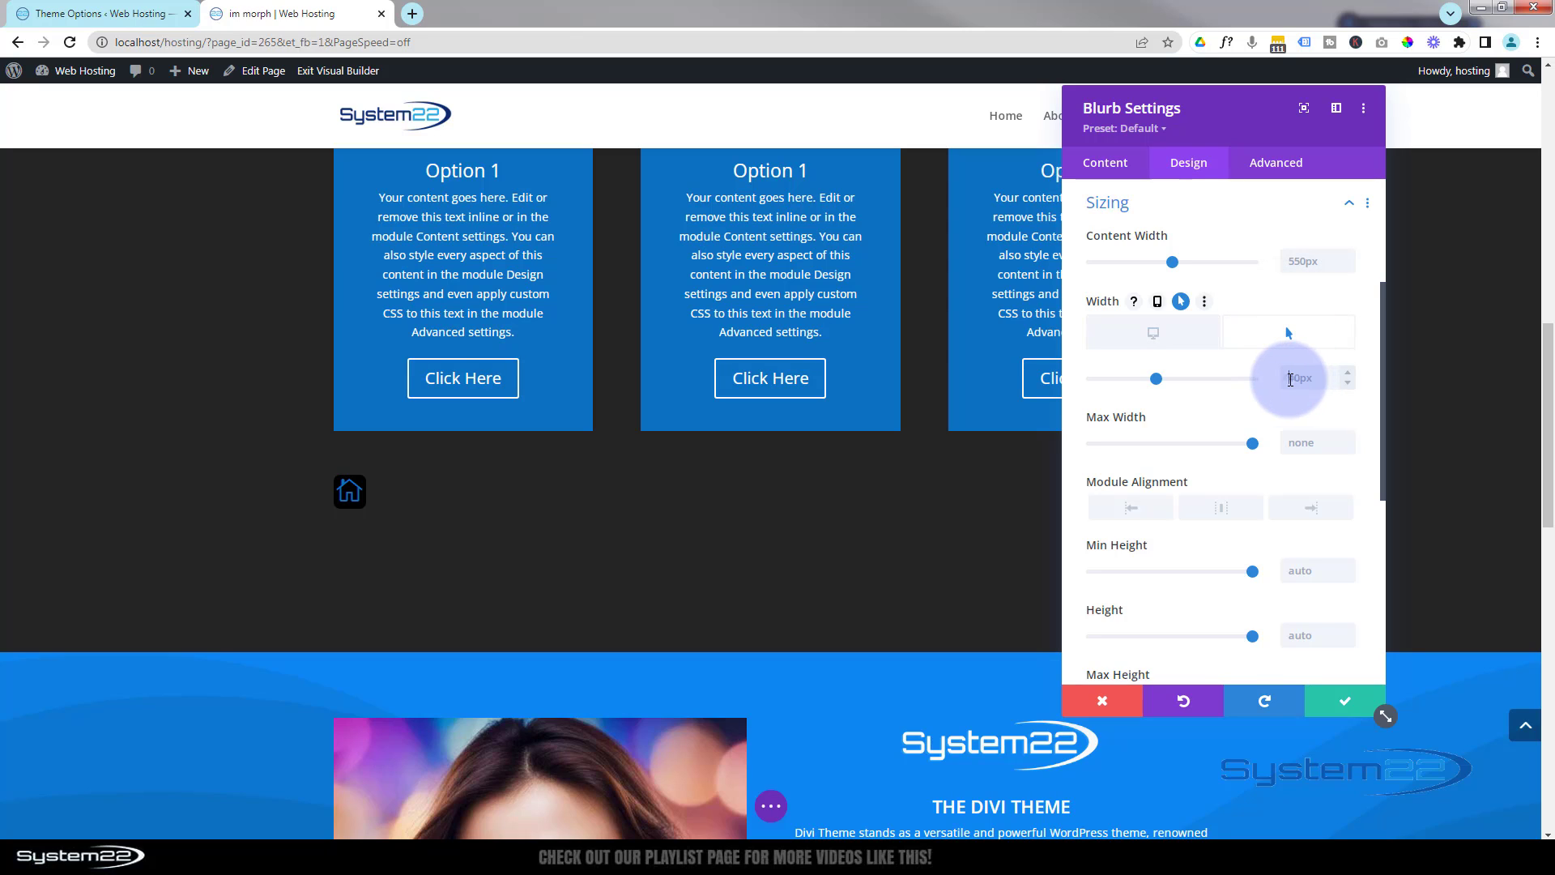
pyautogui.write('100')
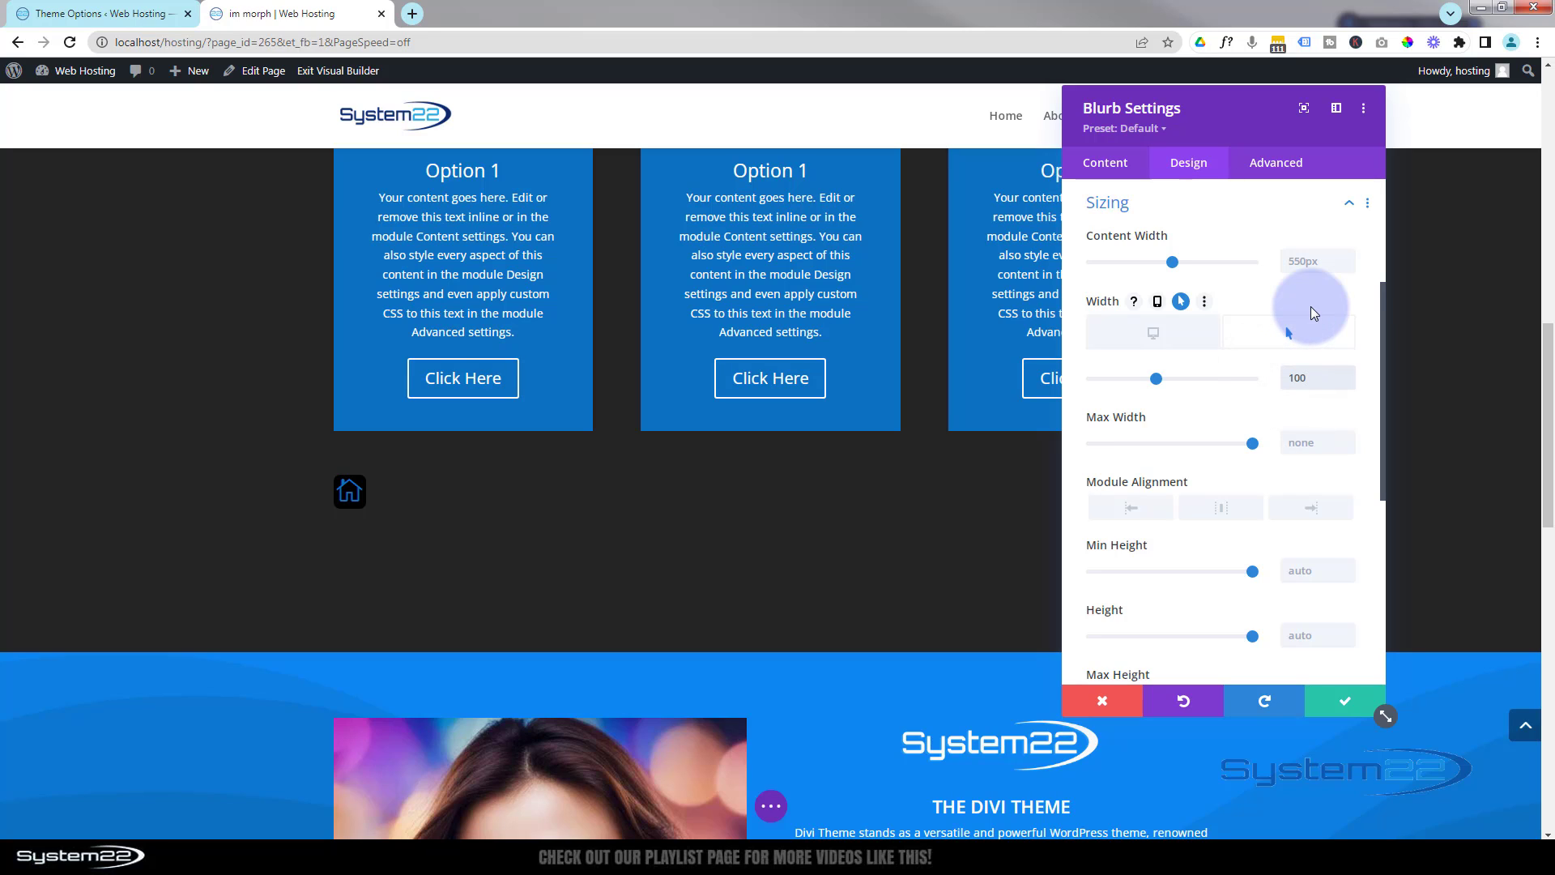
pyautogui.press('Return')
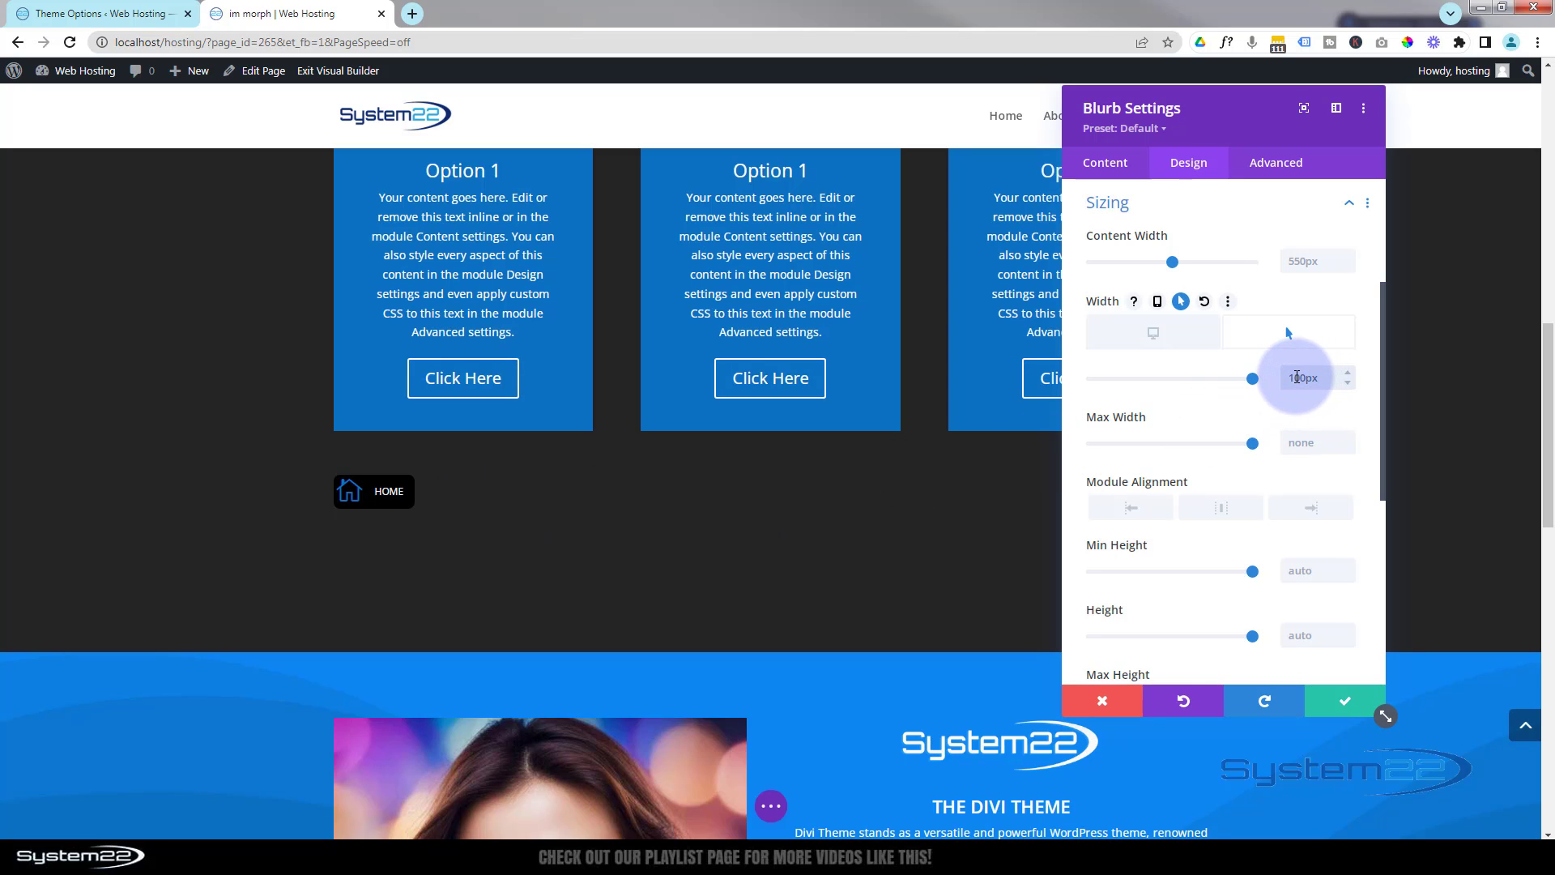
pyautogui.click(1156, 339)
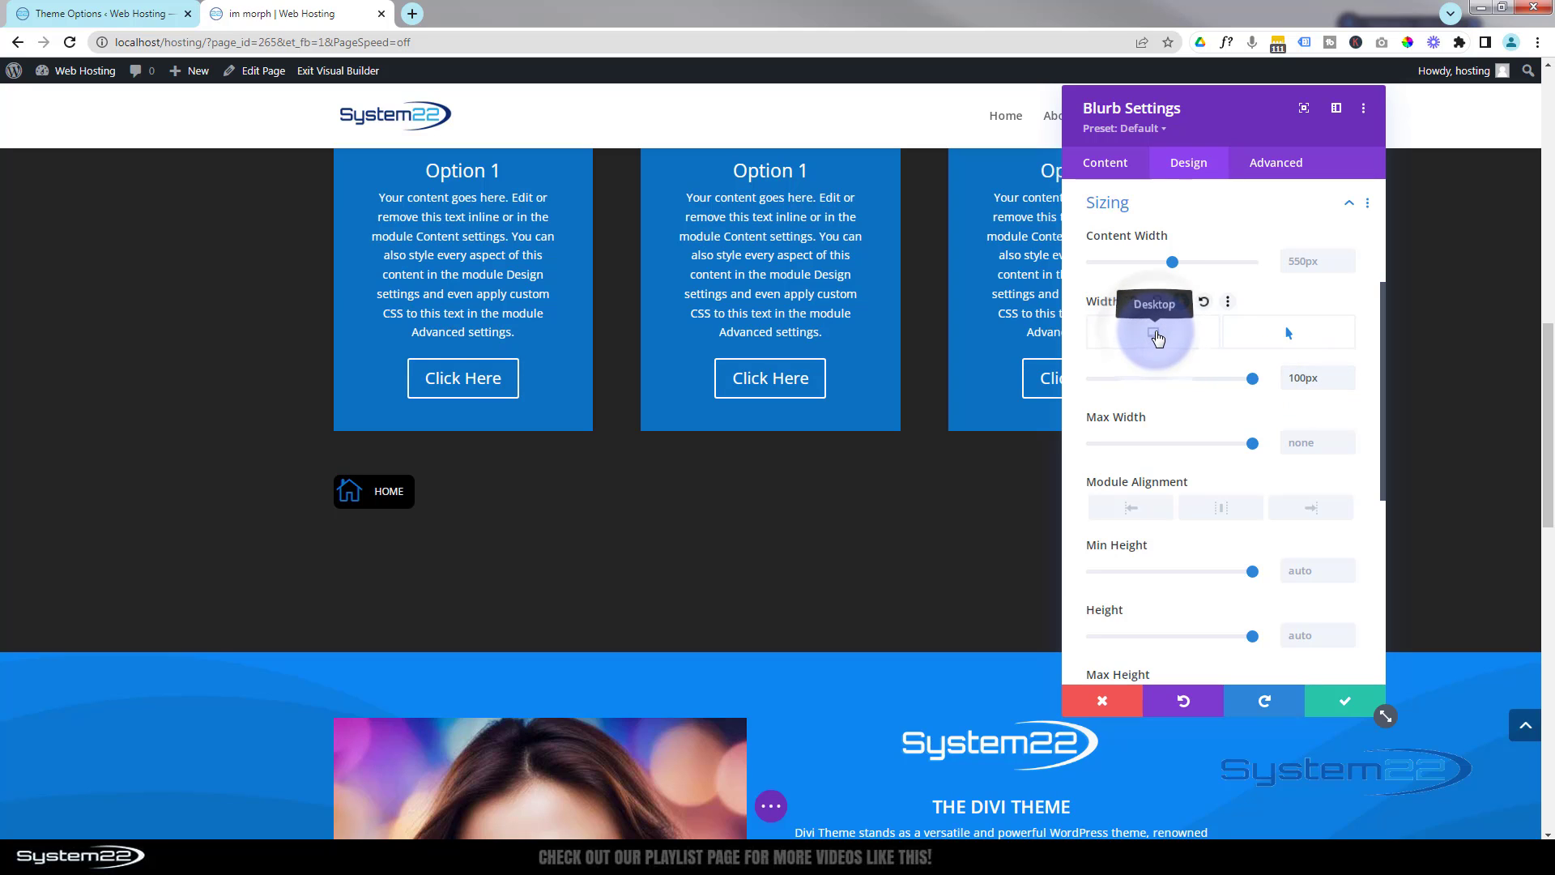
pyautogui.click(1338, 715)
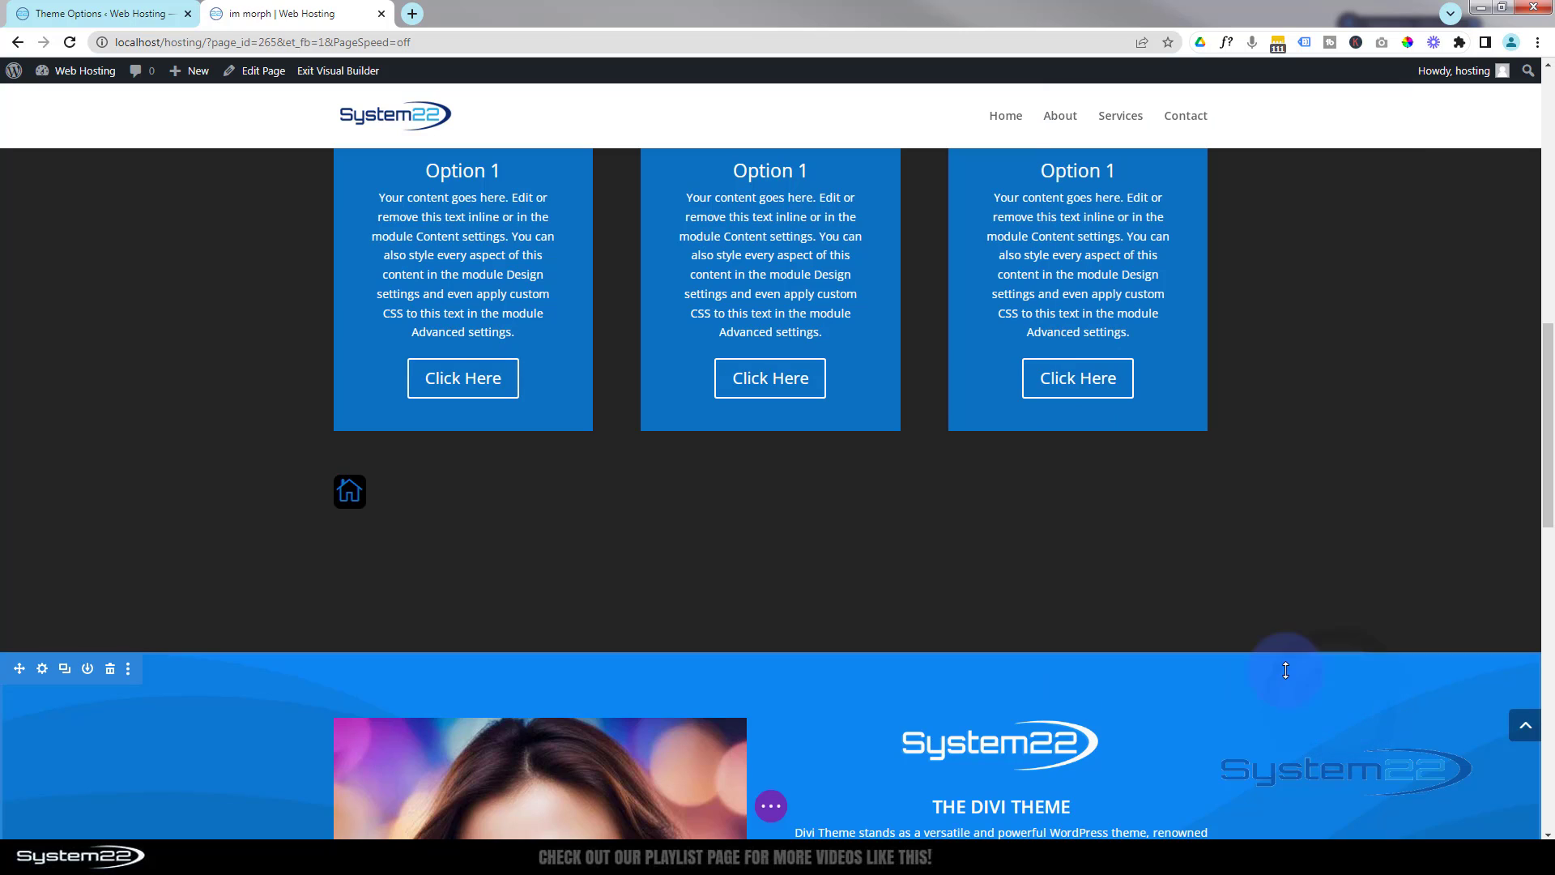
# Duplicate the Home blurb four times to make a column of five icon boxes.
pyautogui.moveTo(344, 503)
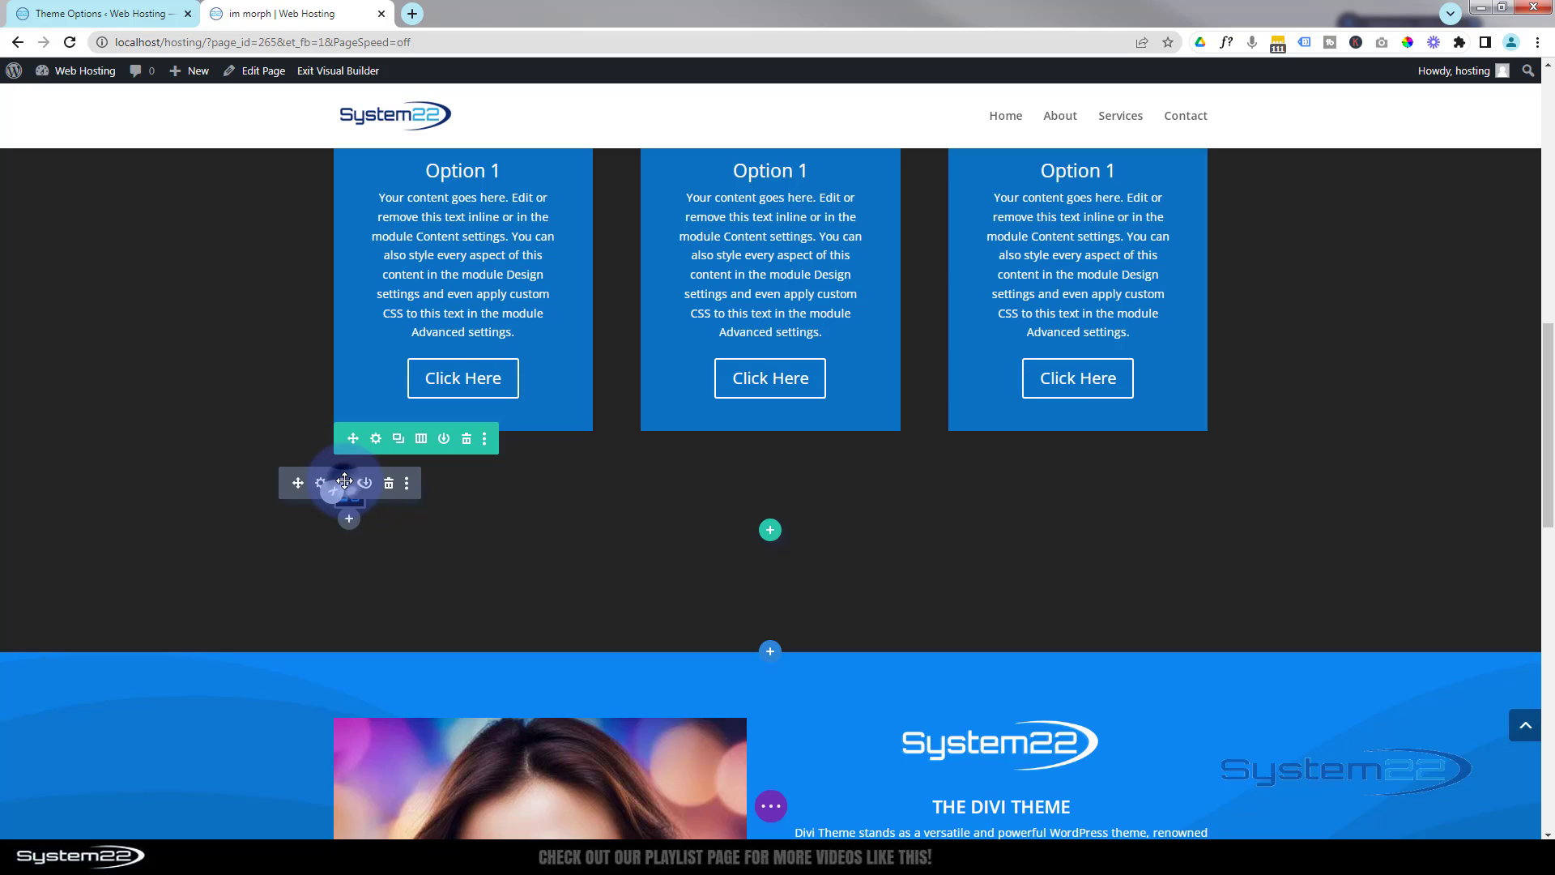
pyautogui.click(344, 481)
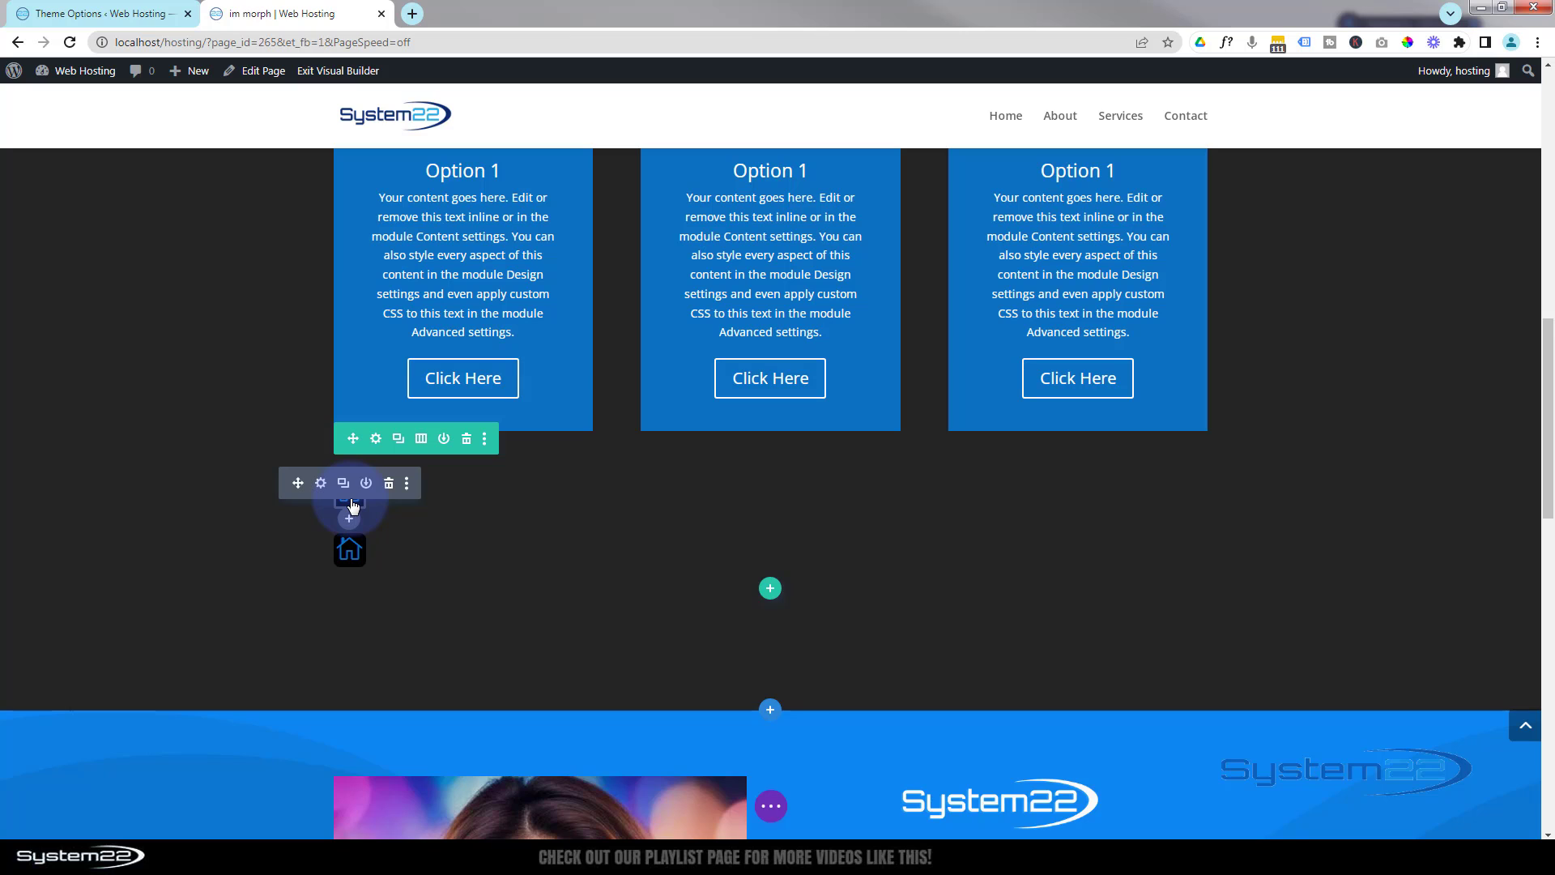
pyautogui.click(352, 500)
pyautogui.click(352, 502)
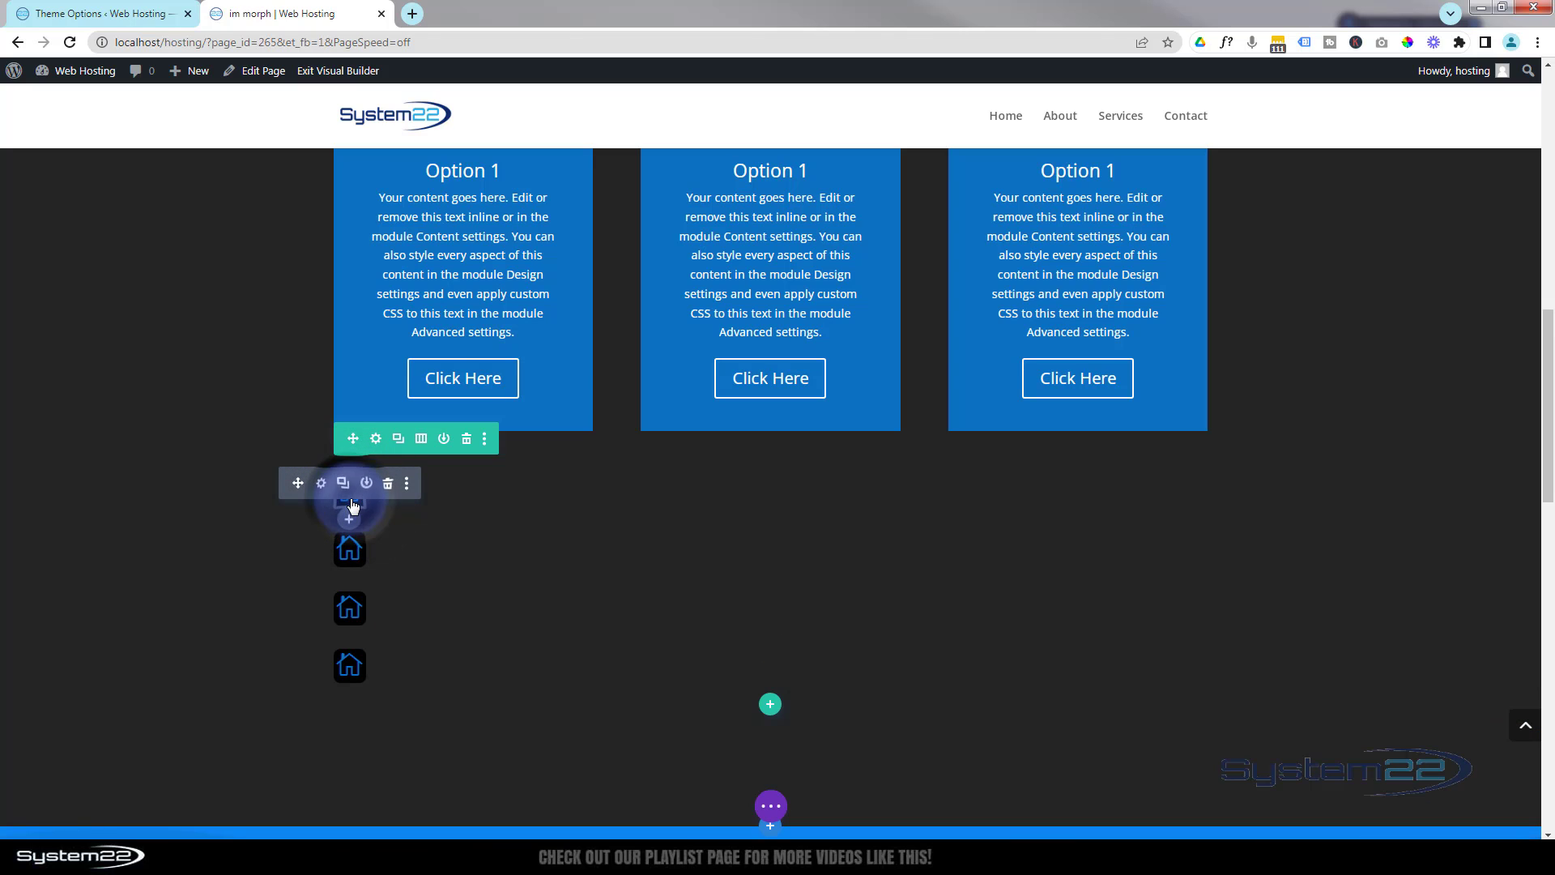
pyautogui.click(352, 502)
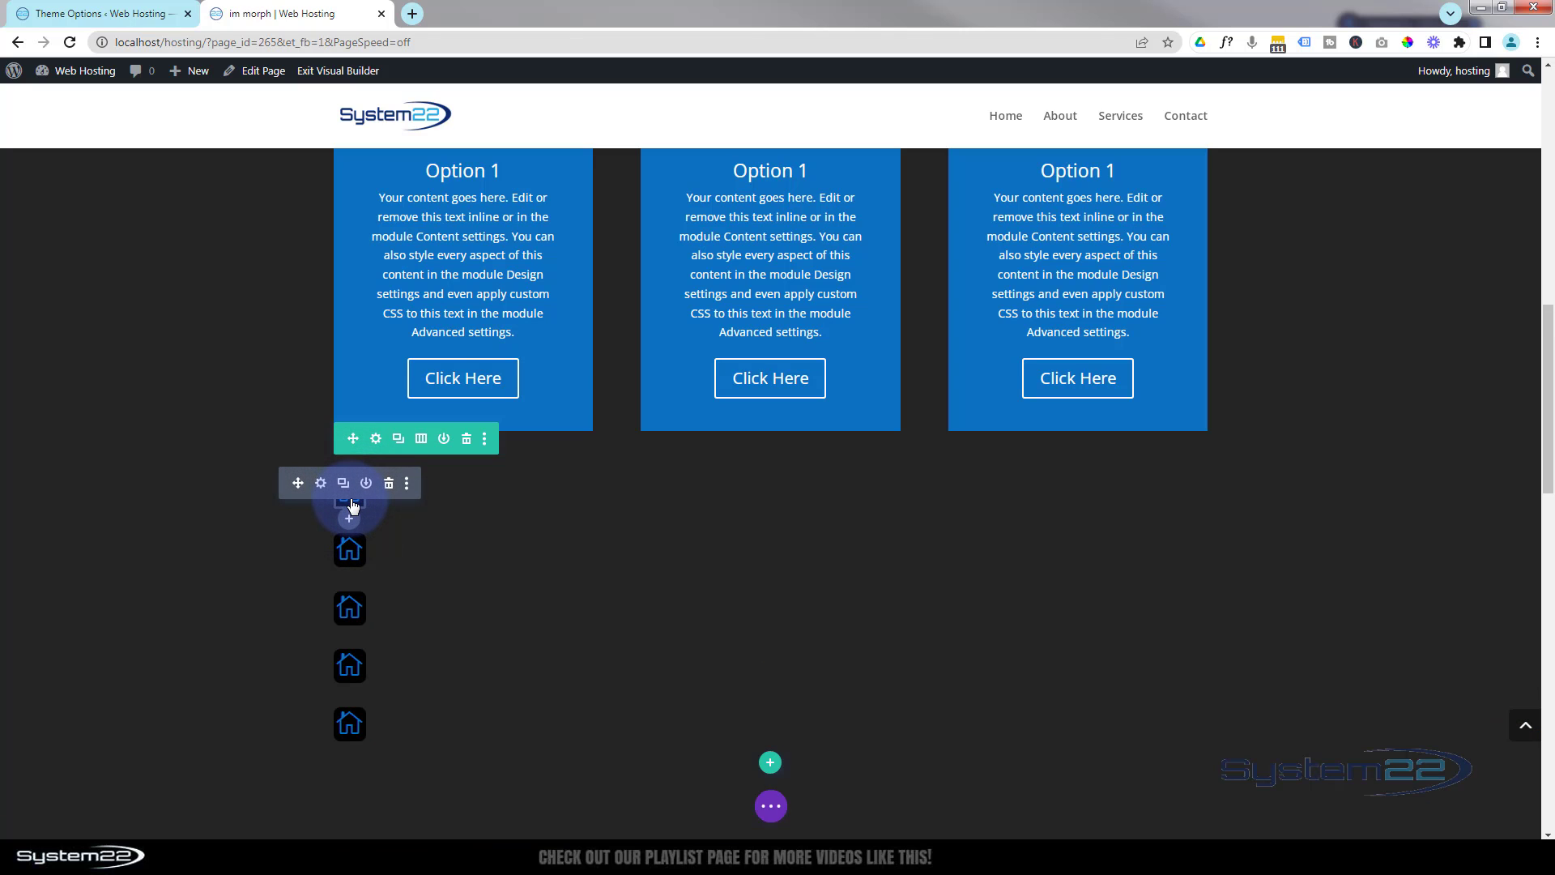
# Replace the body text of the second blurb in the column with FAQs.
pyautogui.moveTo(352, 504); pyautogui.dragTo(344, 557)
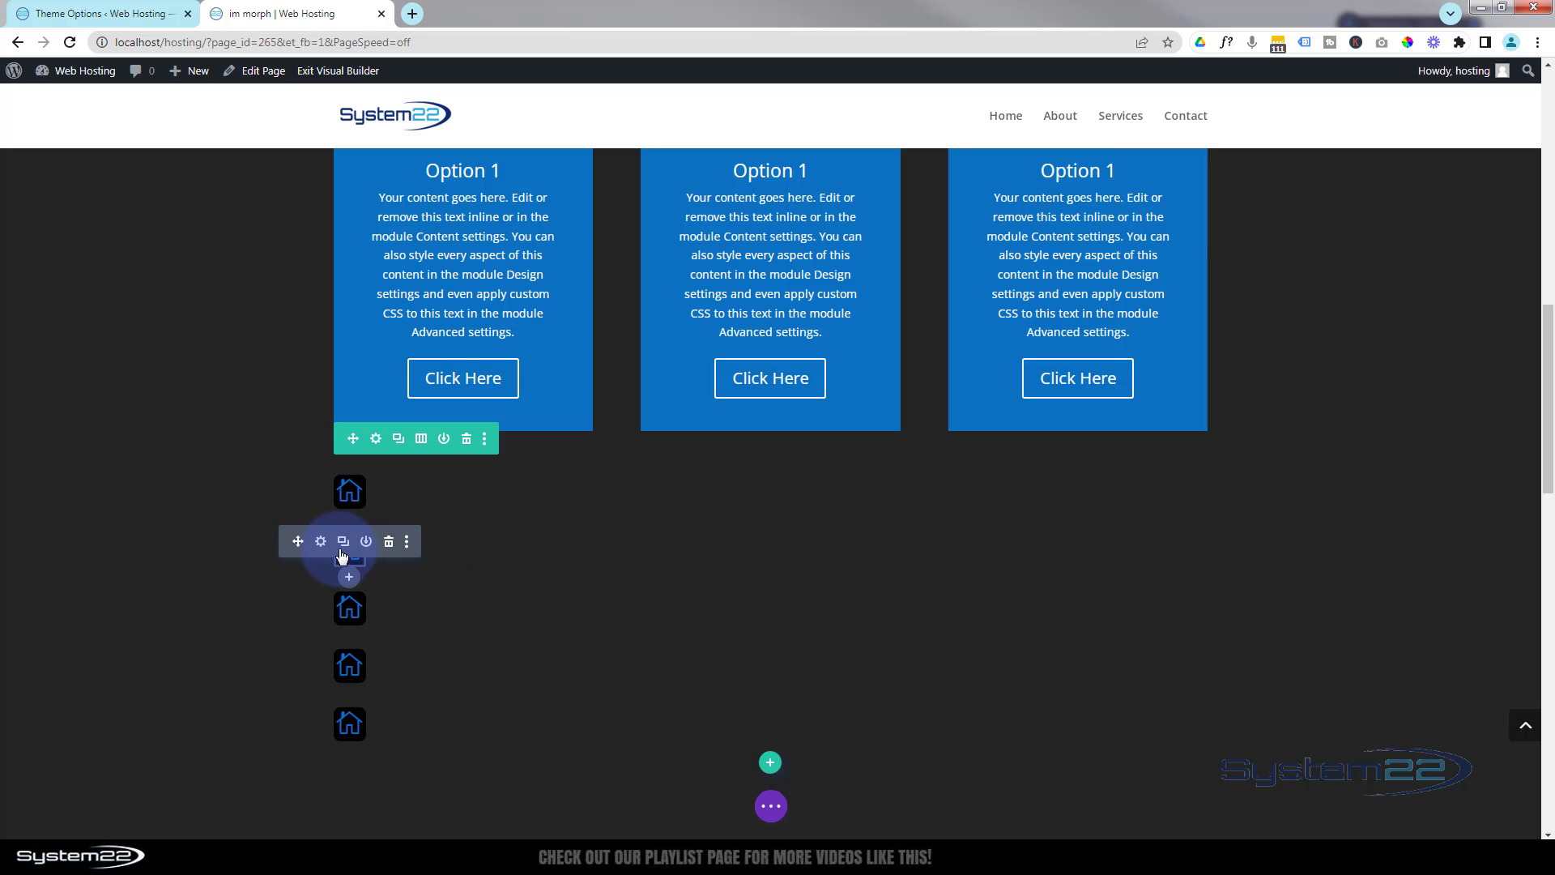
pyautogui.click(321, 543)
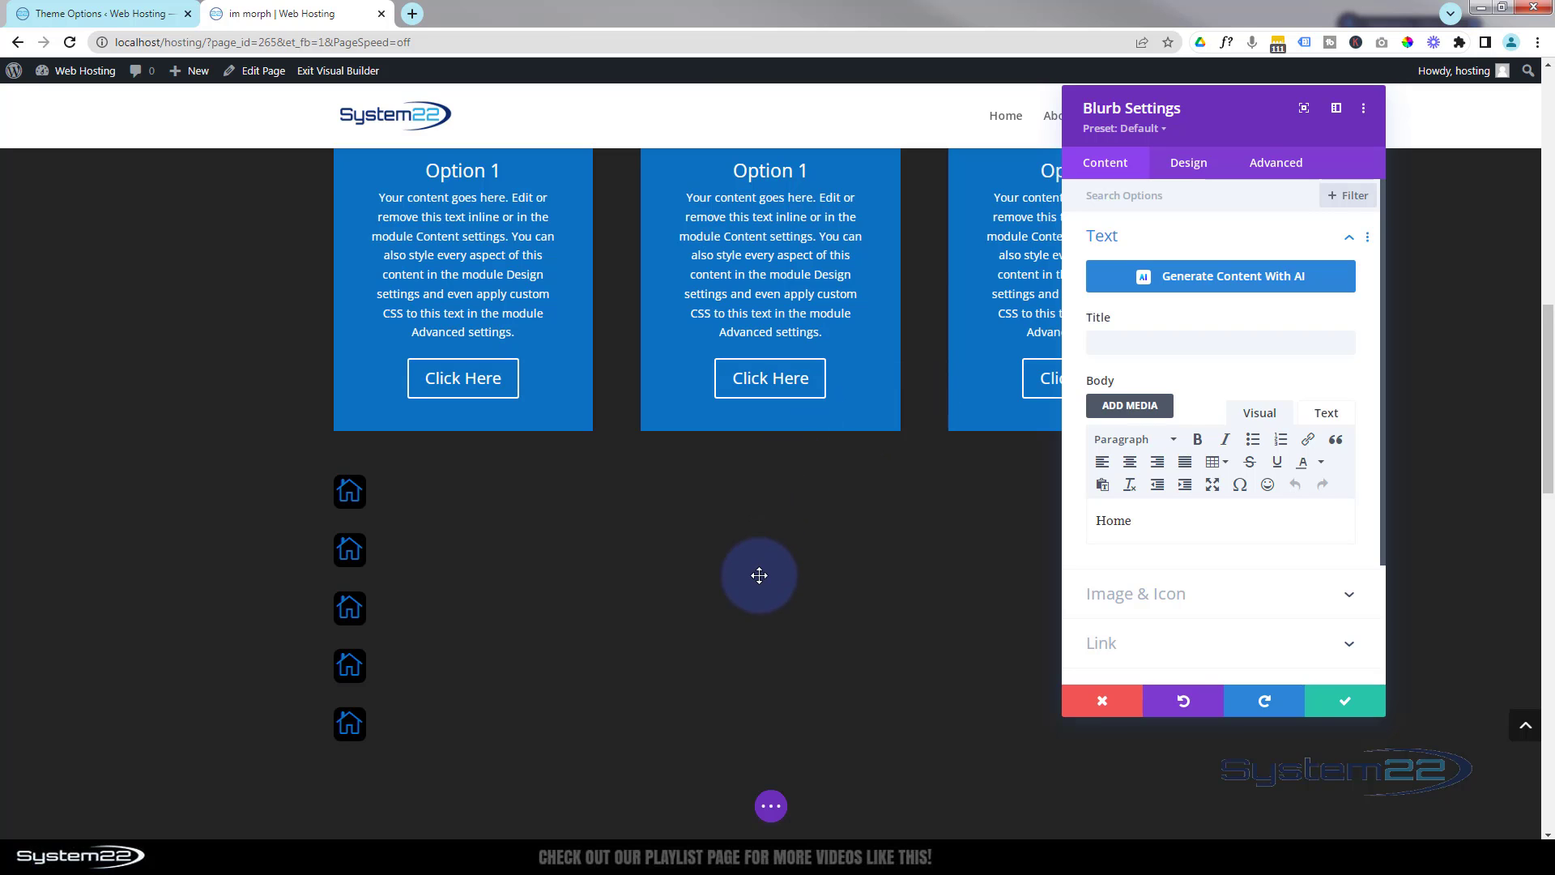
pyautogui.scroll(10, 762, 585)
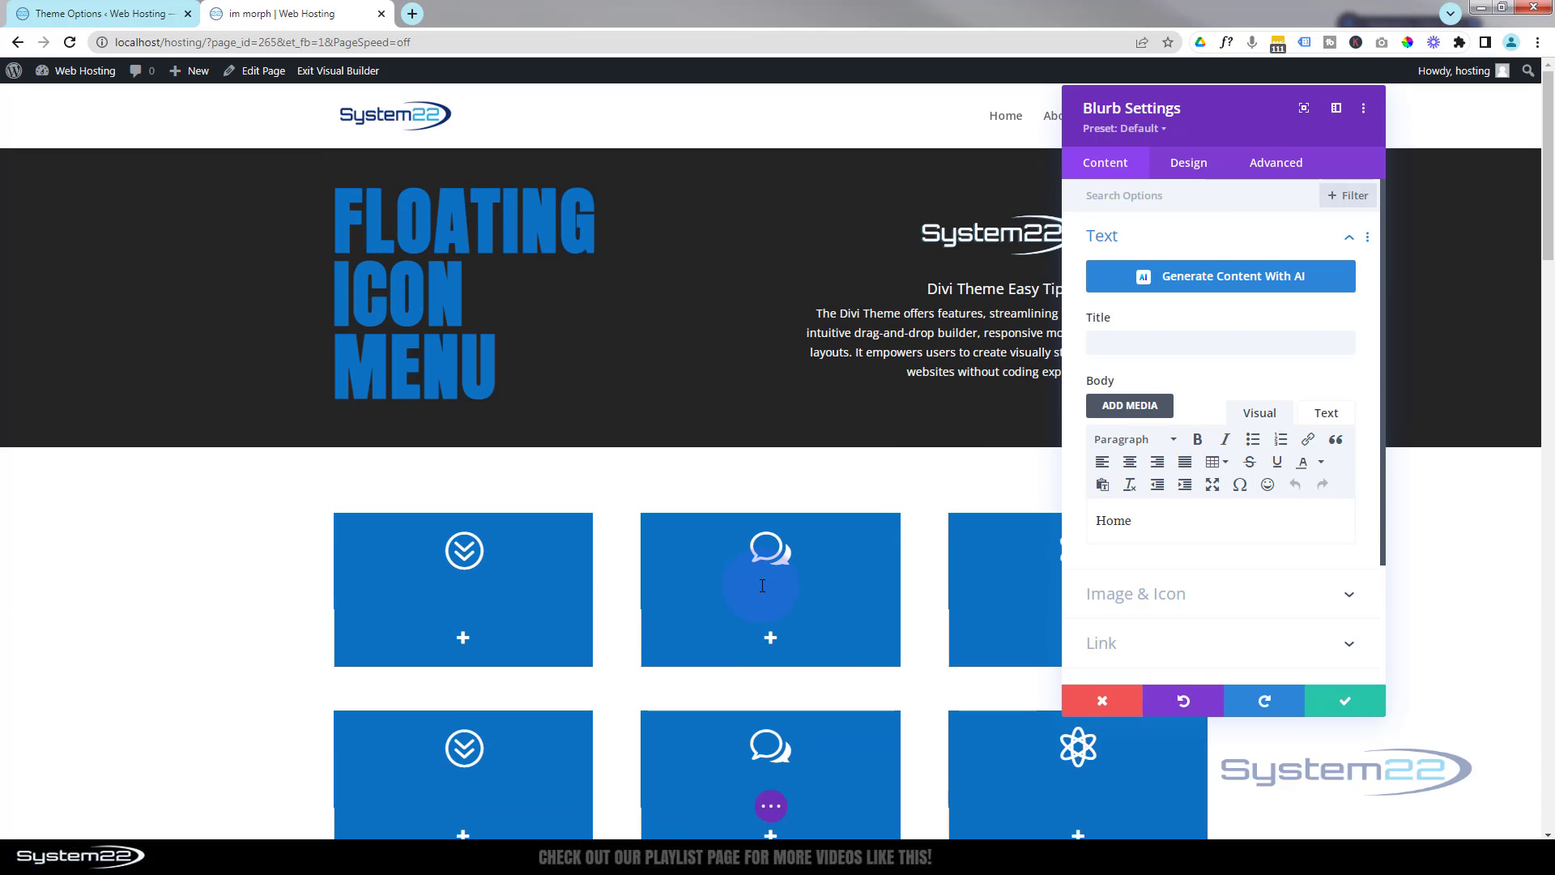
pyautogui.scroll(-8, 762, 585)
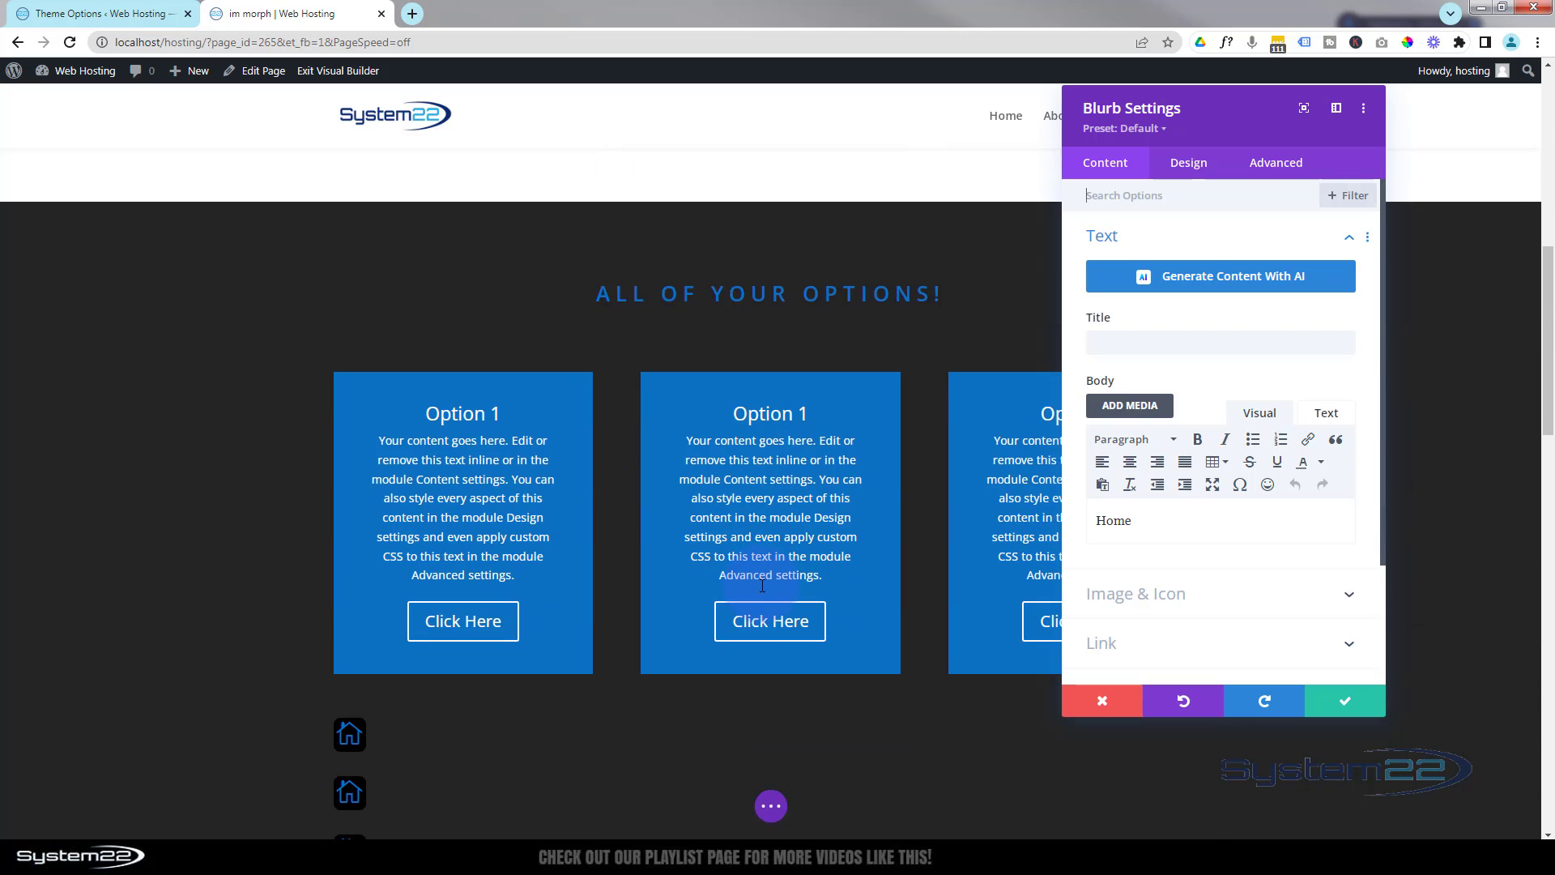
pyautogui.scroll(-2, 763, 585)
pyautogui.click(1232, 365)
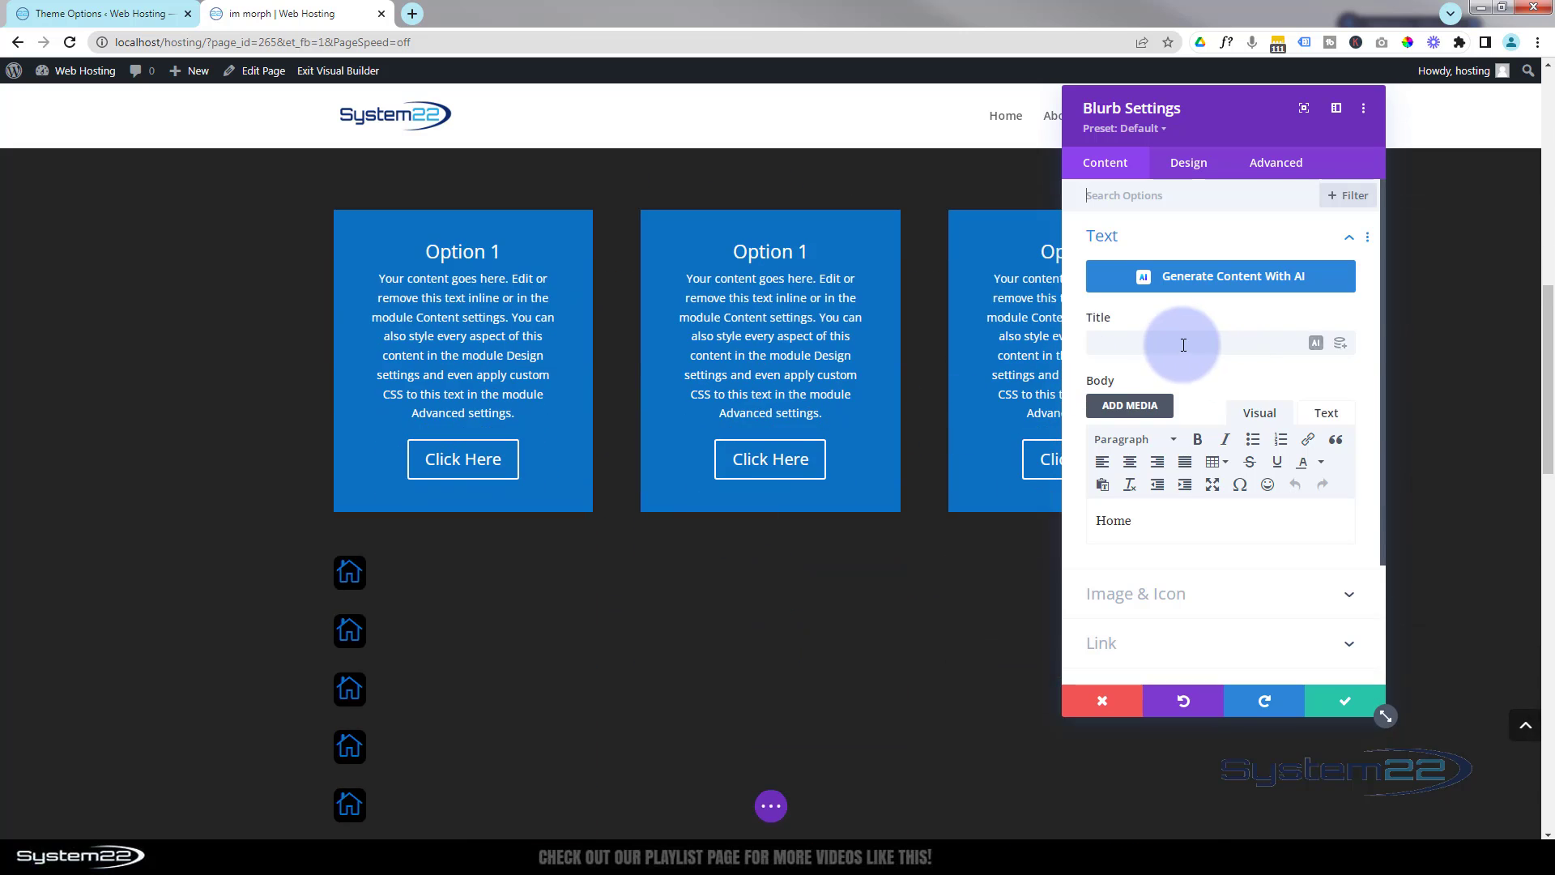
pyautogui.moveTo(1135, 523); pyautogui.dragTo(1077, 503)
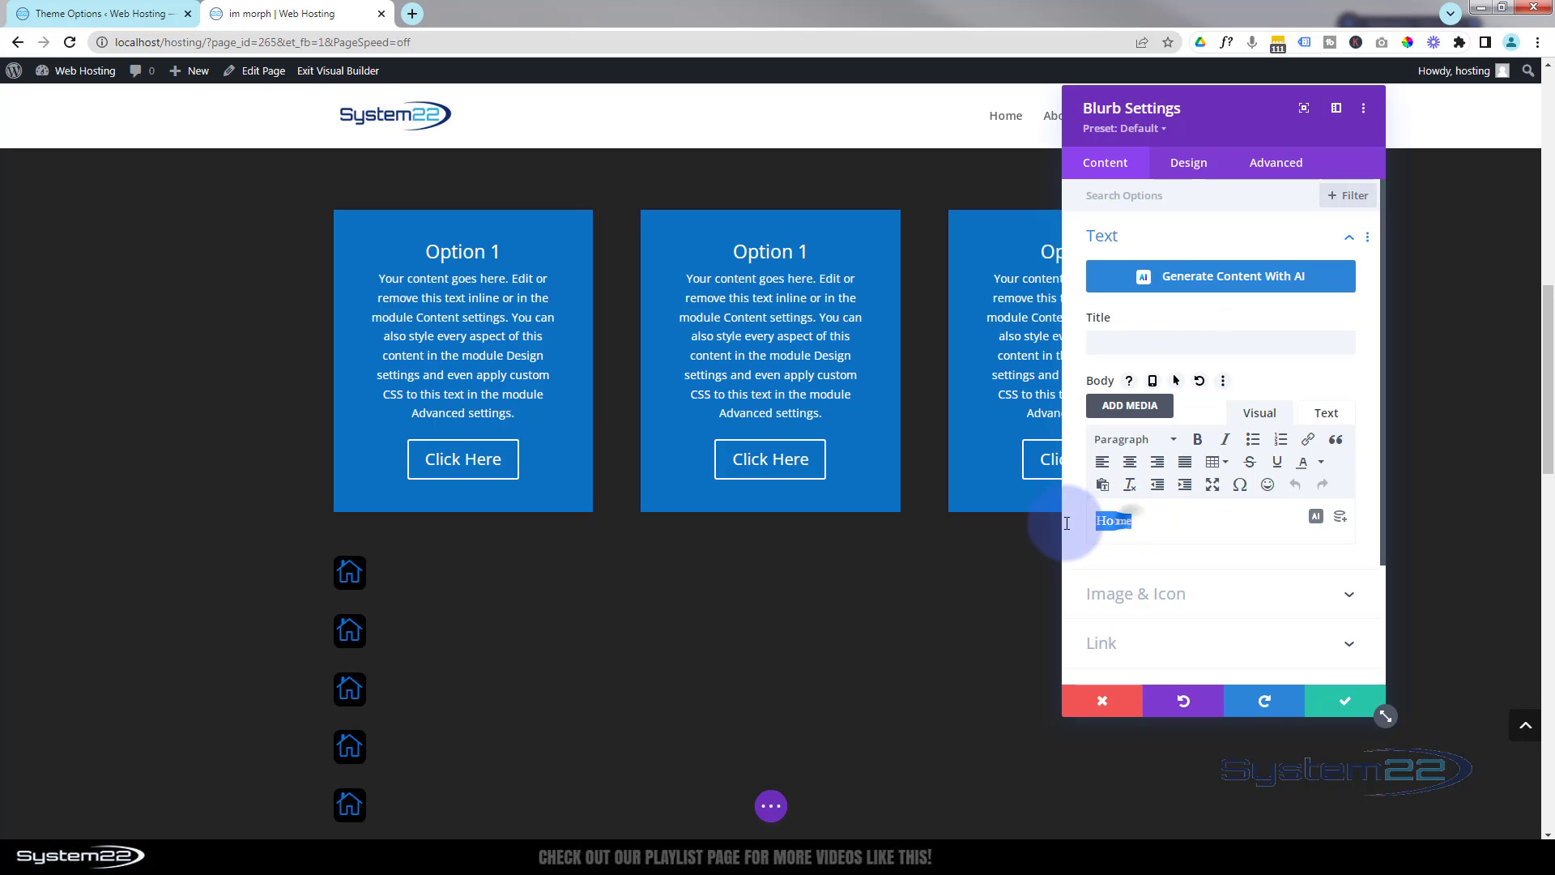
pyautogui.write('FAQs')
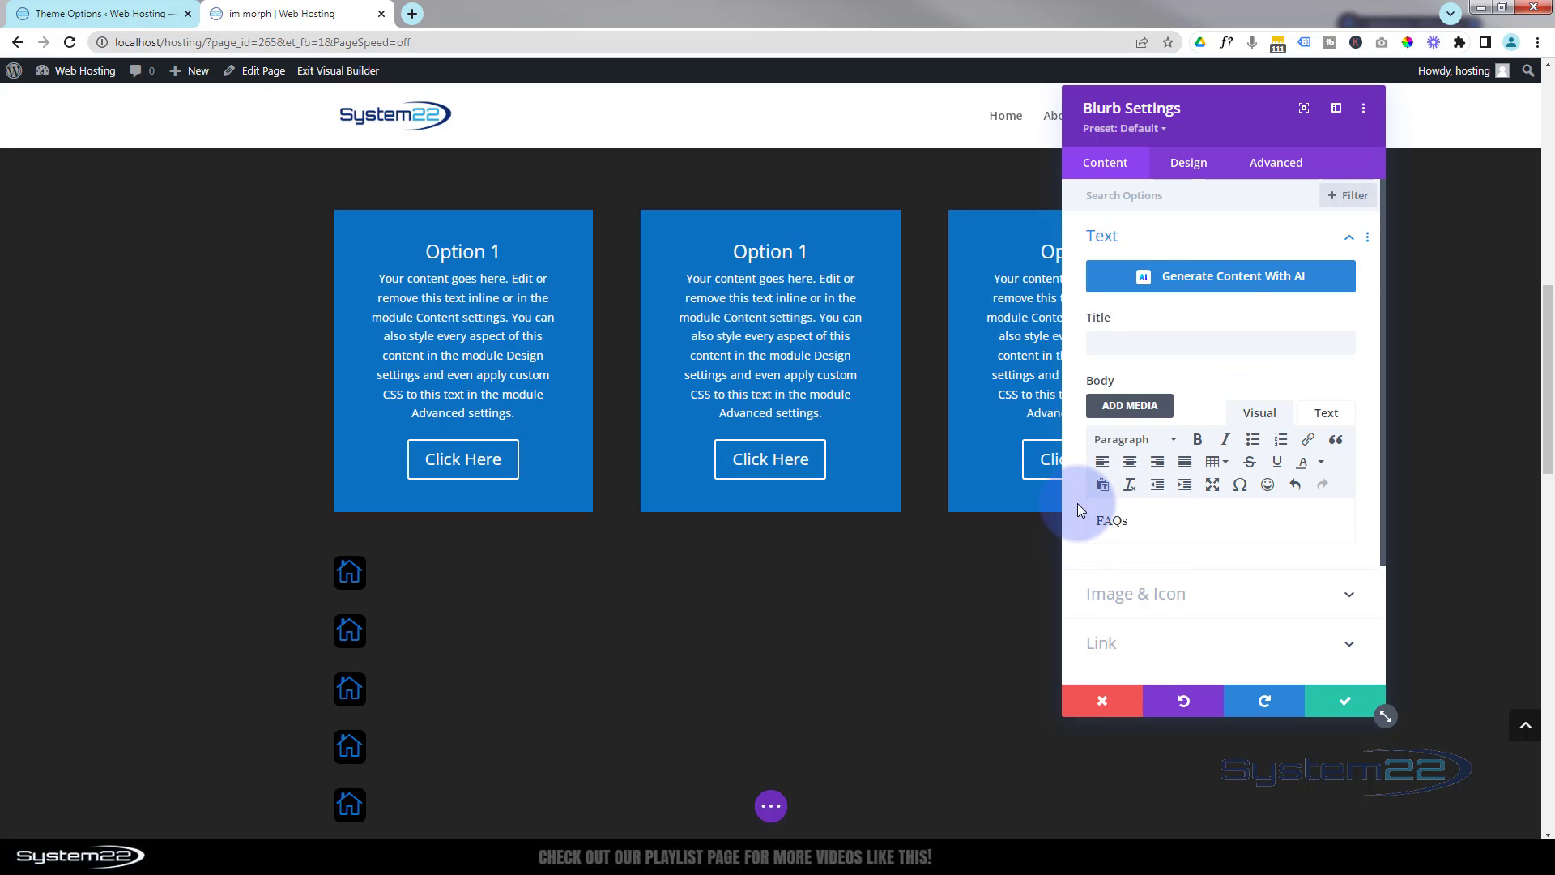
# Search the icons for "question" and give the FAQs blurb the outlined circled question mark.
pyautogui.click(1172, 591)
pyautogui.click(1115, 317)
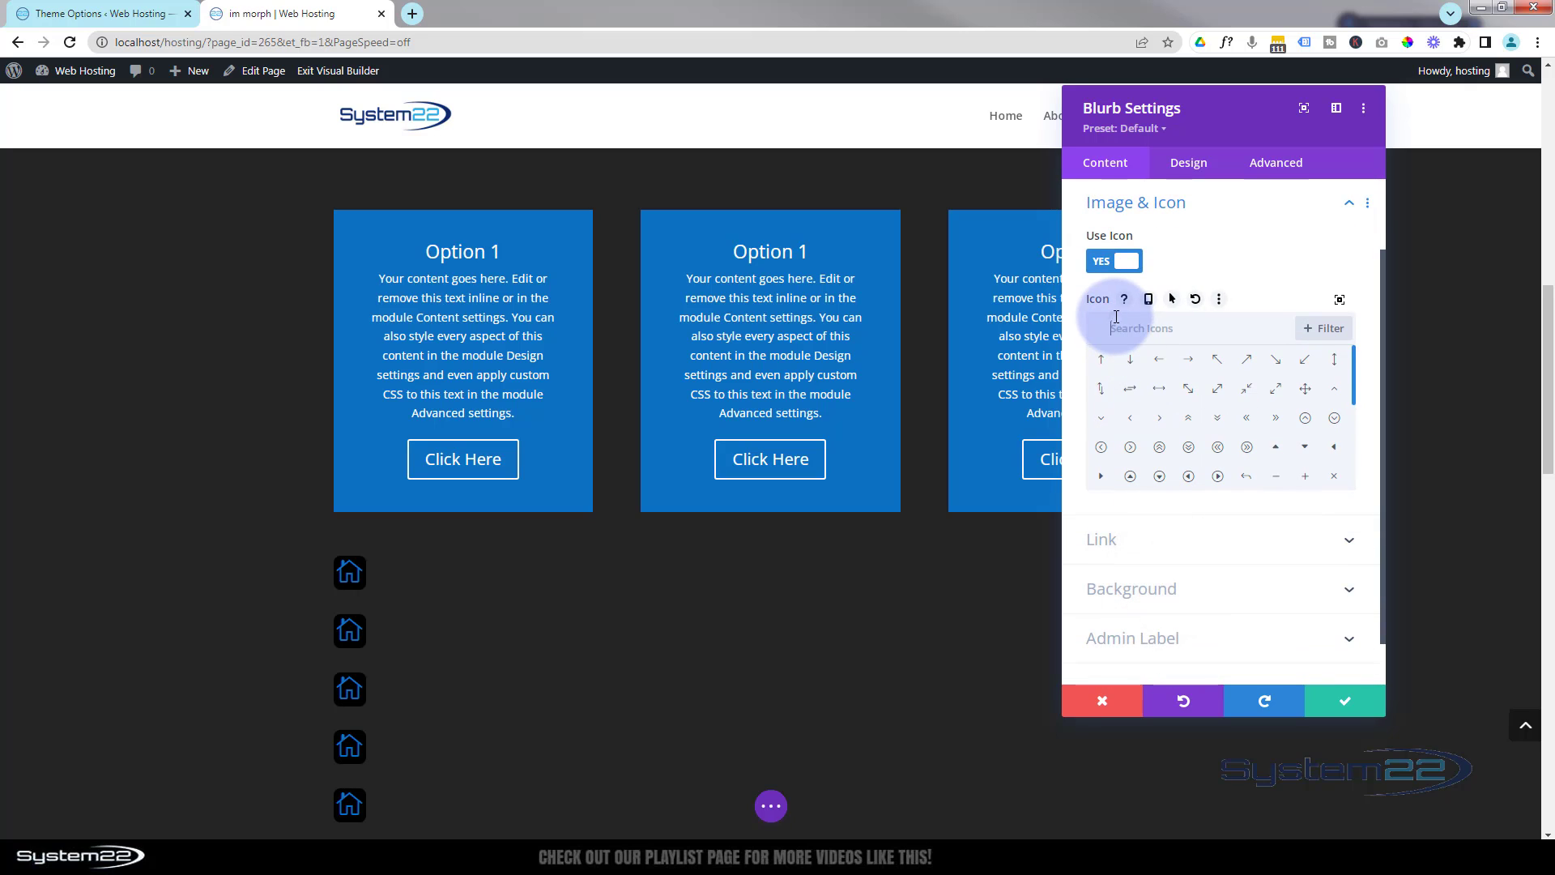
pyautogui.write('question')
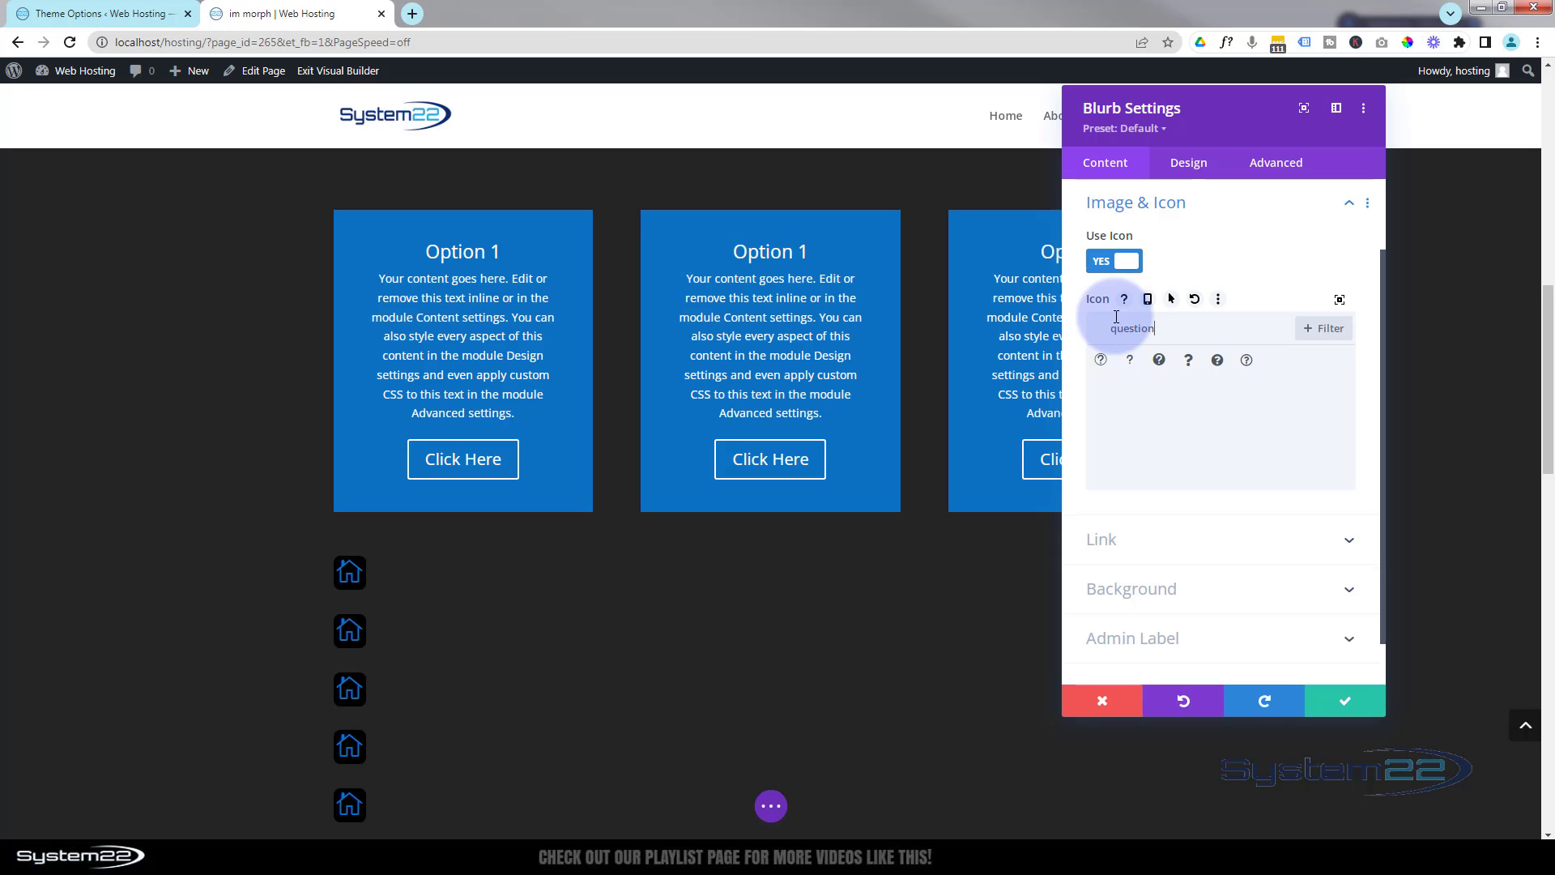
pyautogui.click(1099, 361)
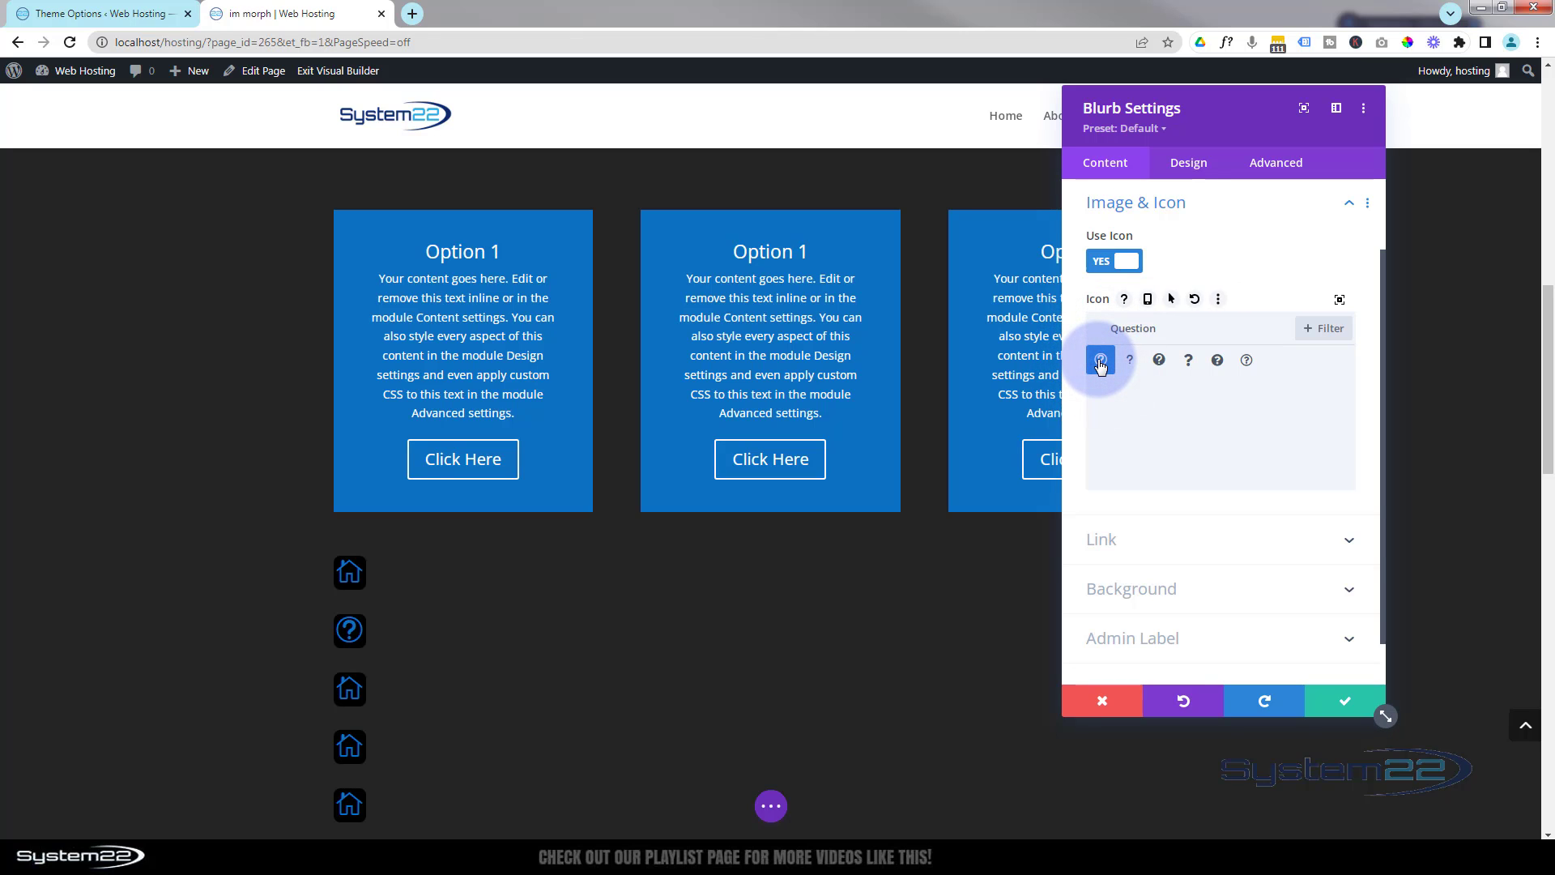
# Set the FAQs blurb's module link URL to #services and save the blurb settings.
pyautogui.click(1214, 548)
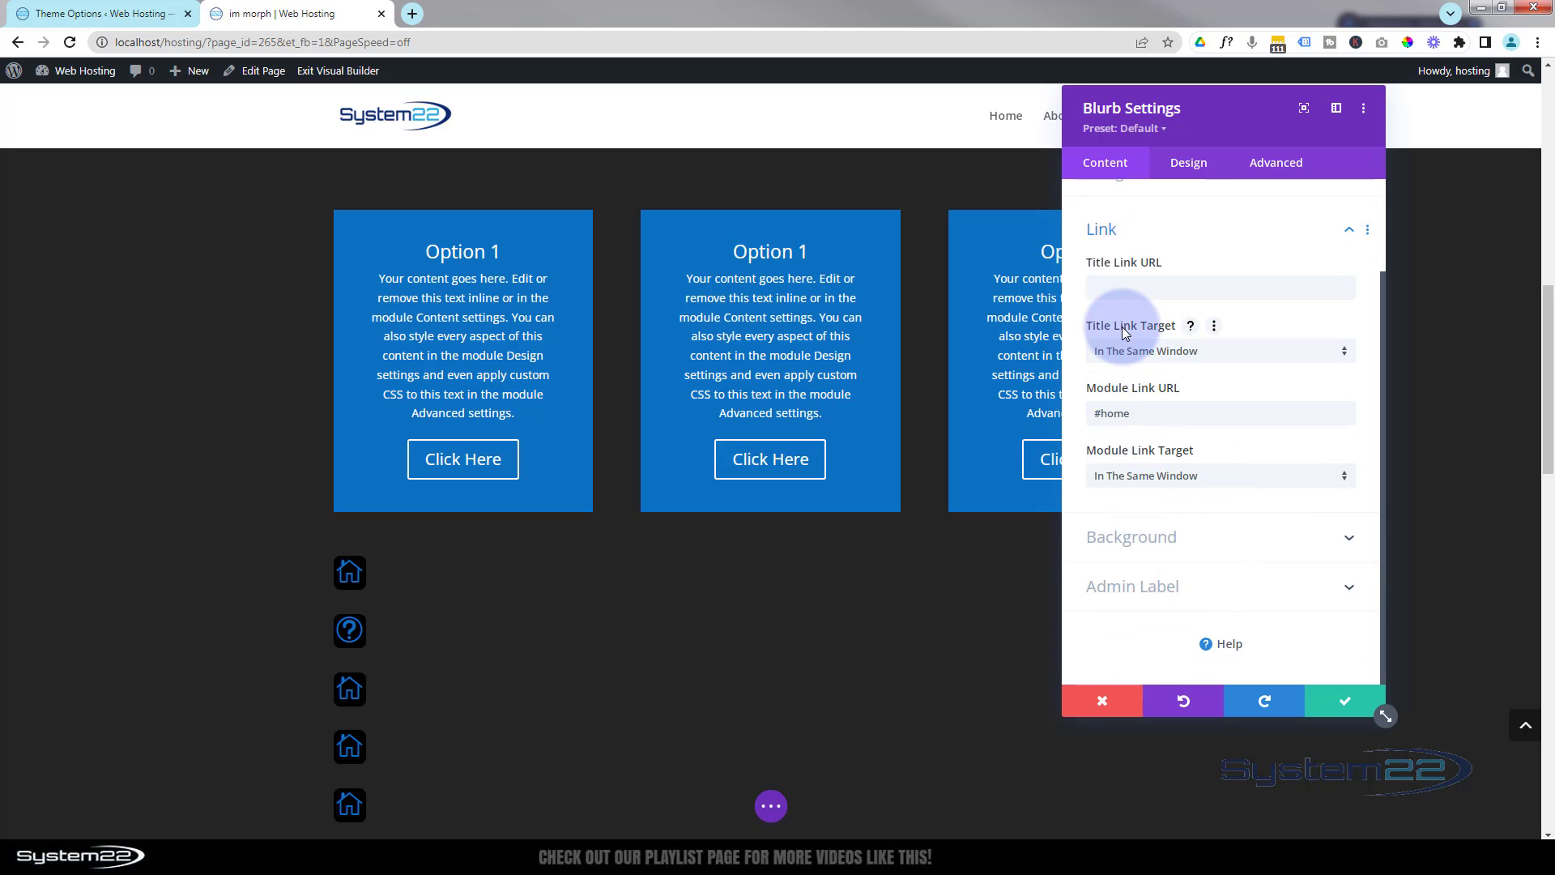
pyautogui.doubleClick(1109, 414)
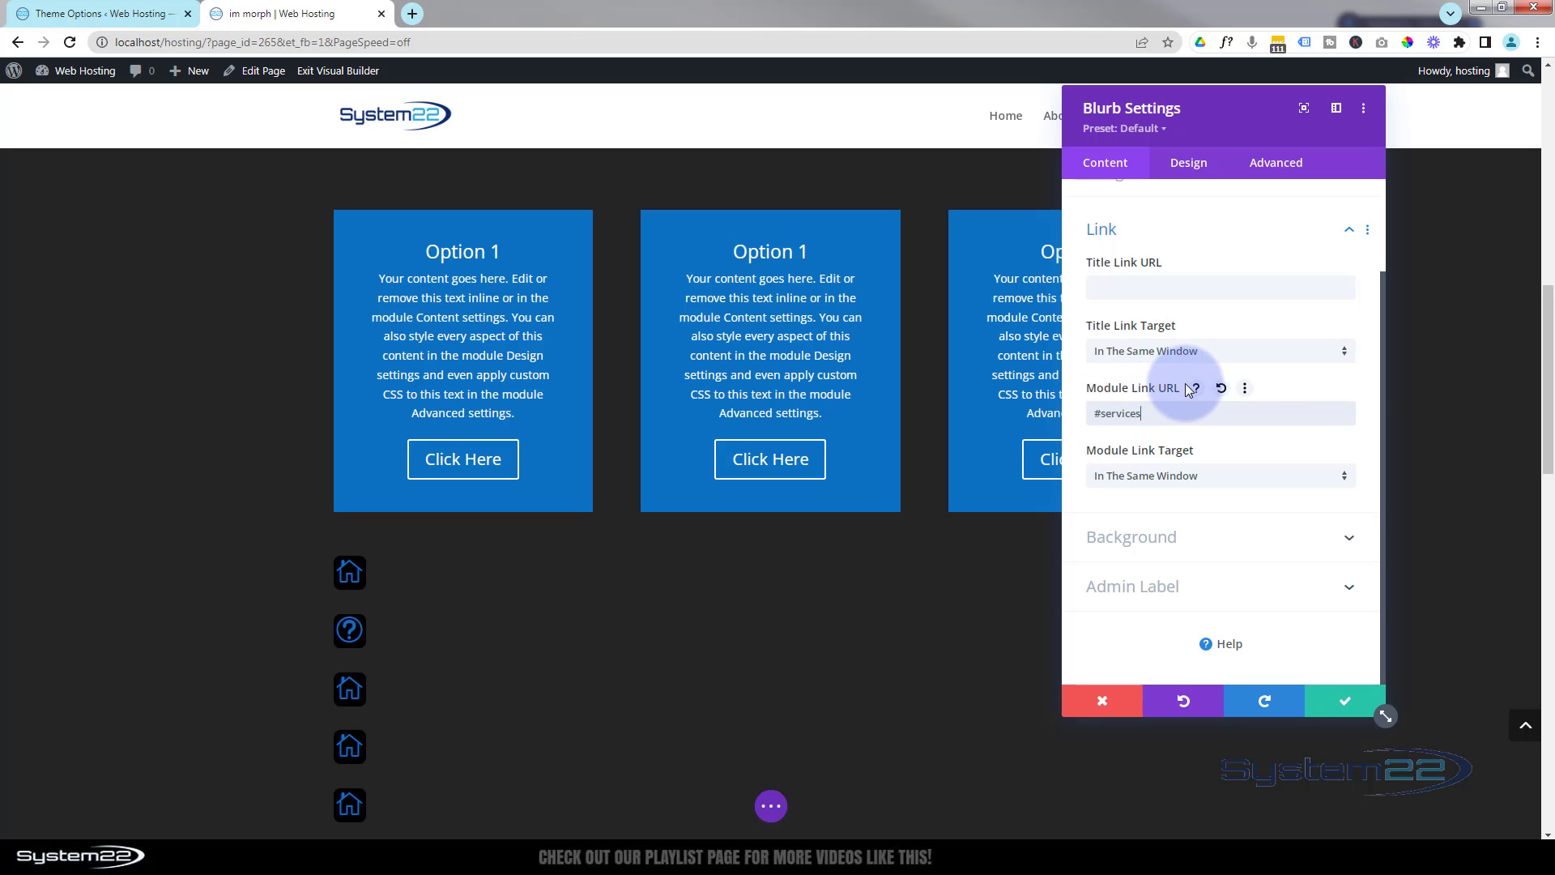
pyautogui.click(1351, 701)
# Set the CSS ID of the white section with the six blue icon boxes to faq and save the section settings.
pyautogui.scroll(4, 845, 661)
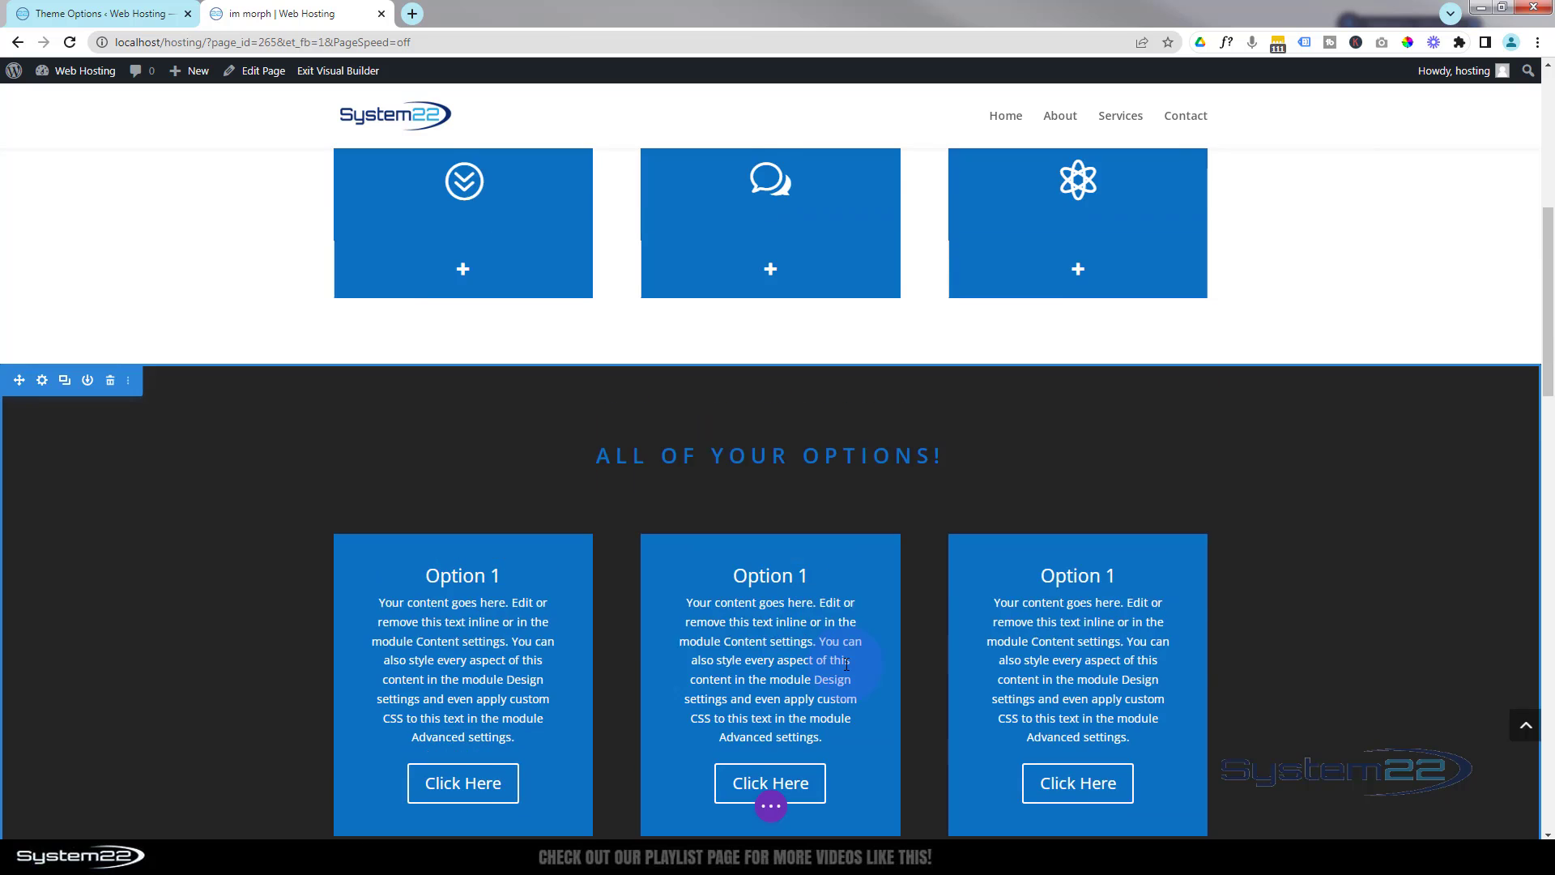
pyautogui.scroll(6, 846, 664)
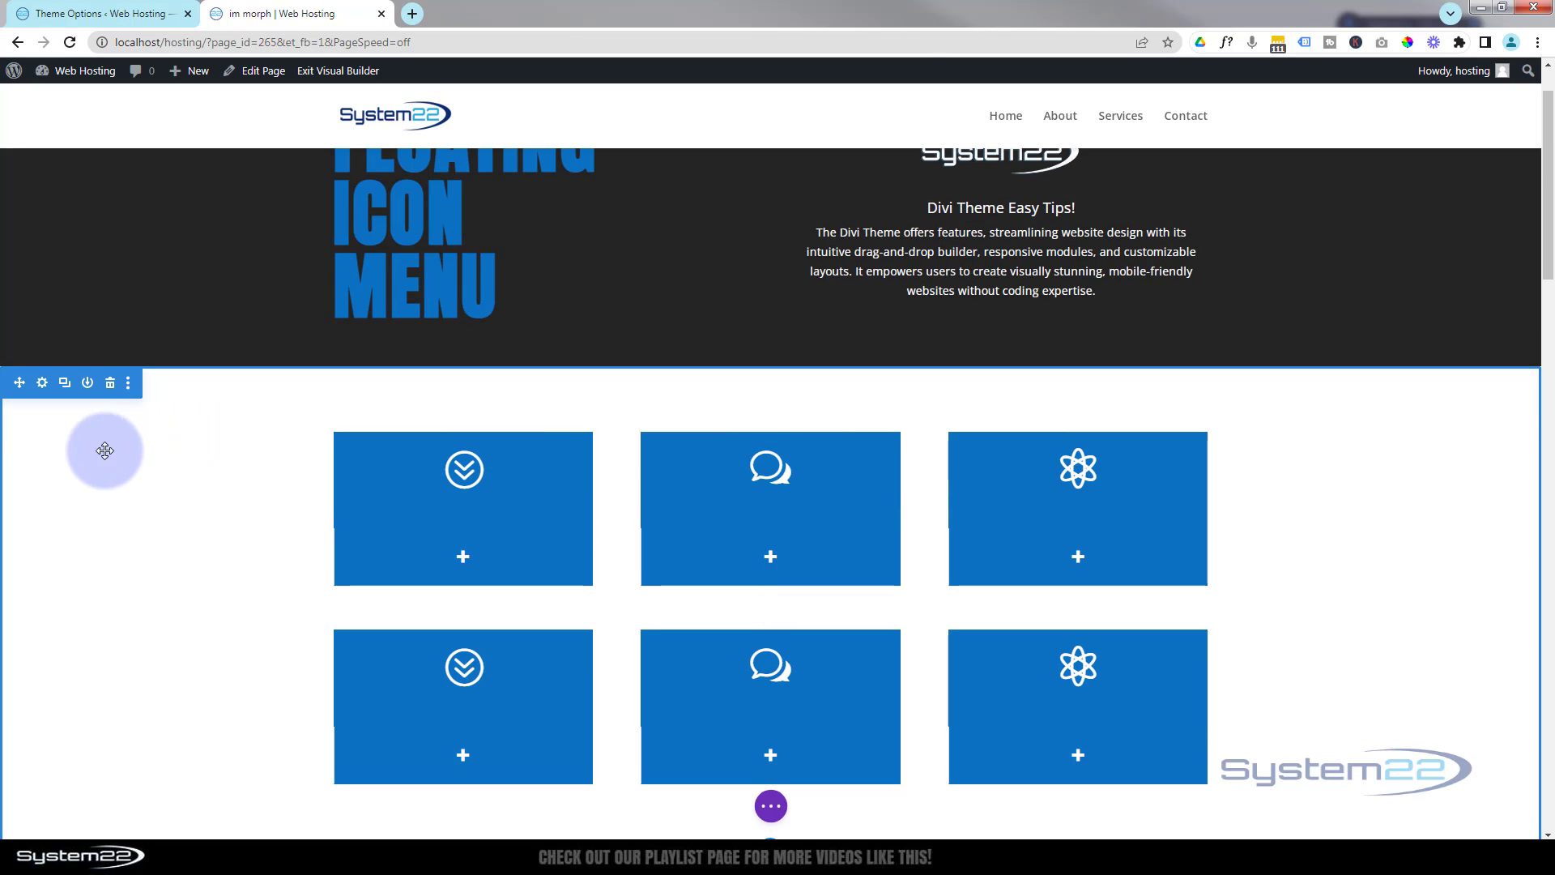
pyautogui.click(43, 384)
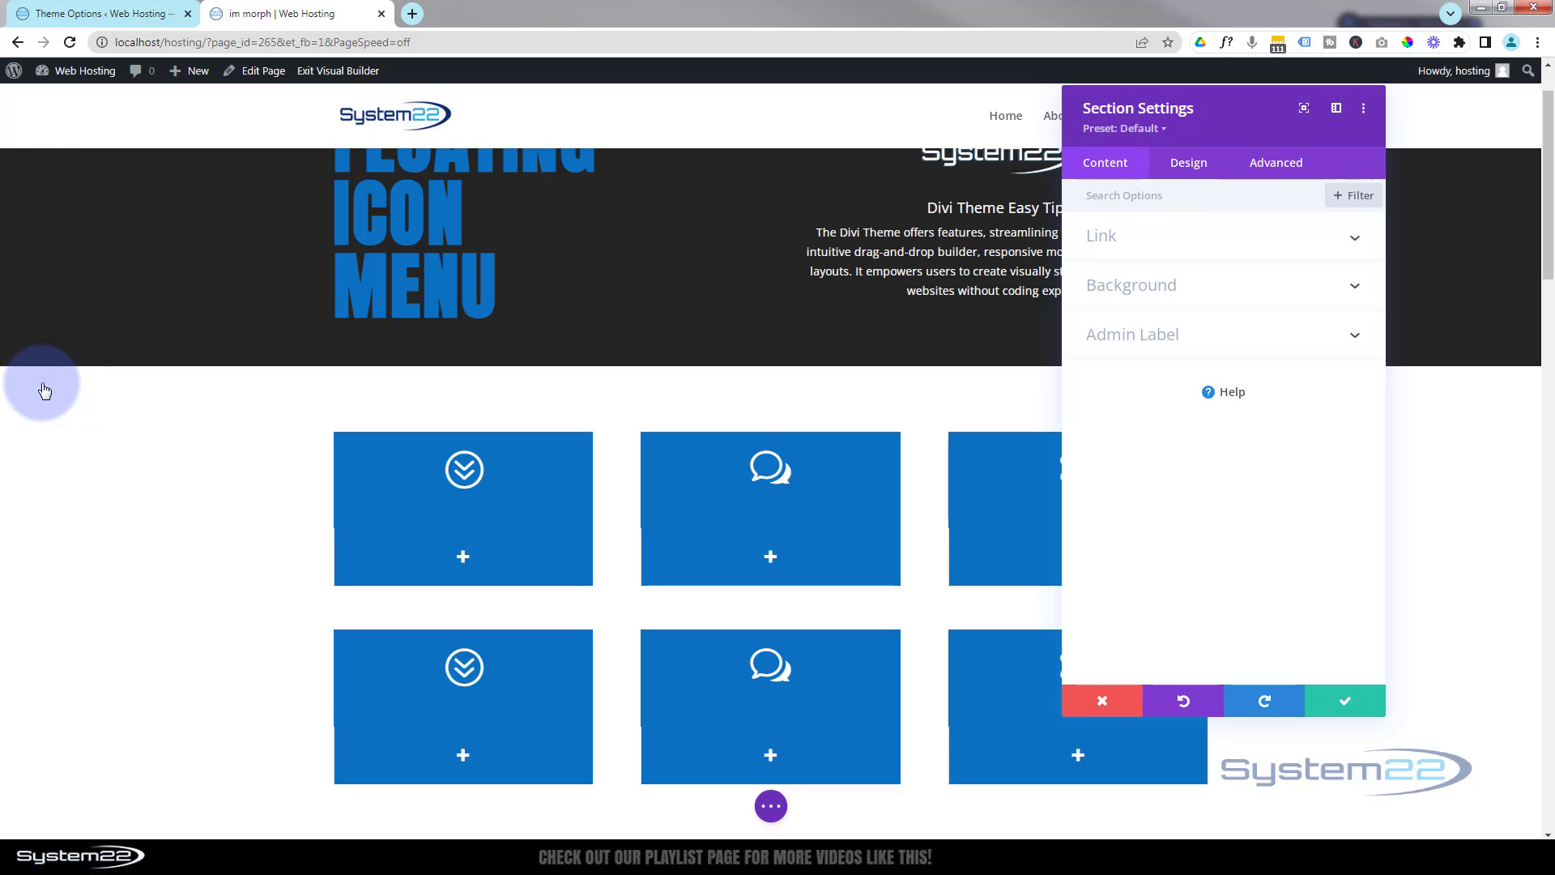
pyautogui.click(1282, 165)
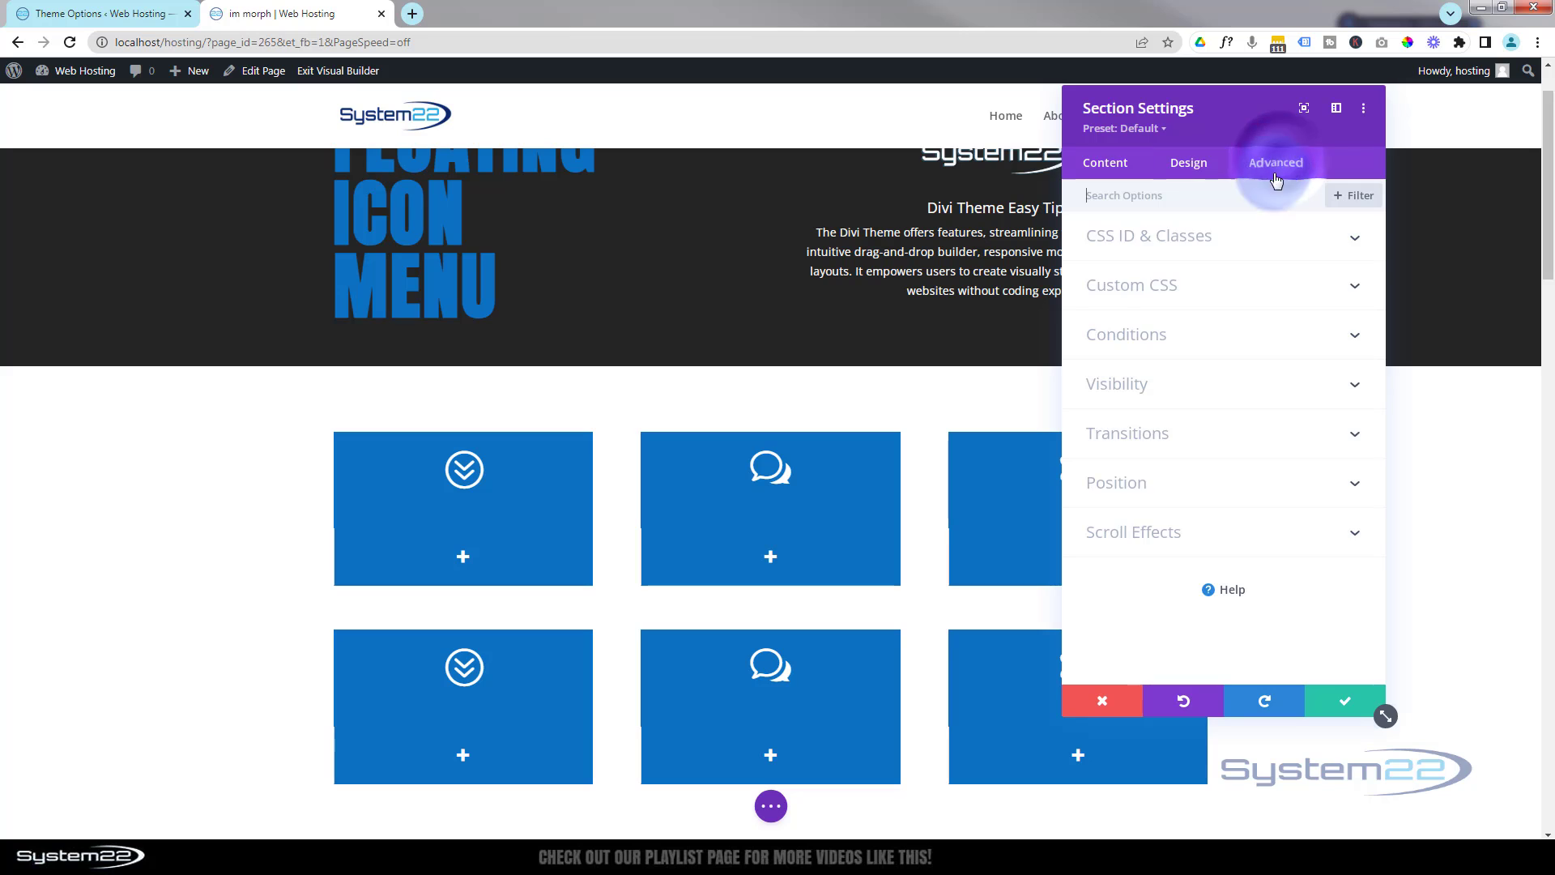
pyautogui.click(1261, 247)
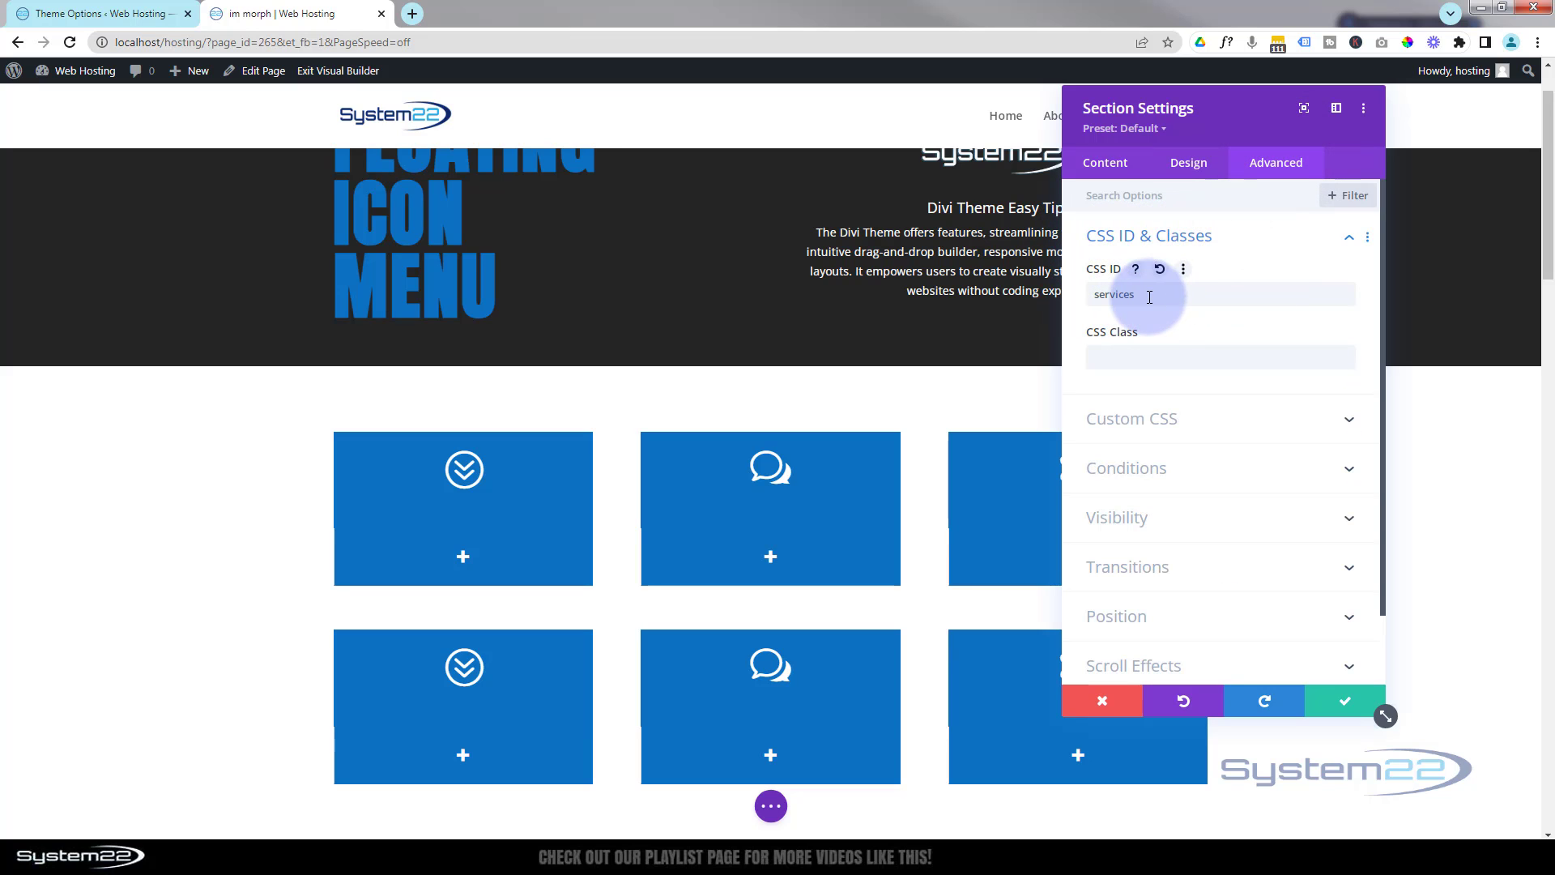
pyautogui.moveTo(1150, 297); pyautogui.dragTo(1064, 316)
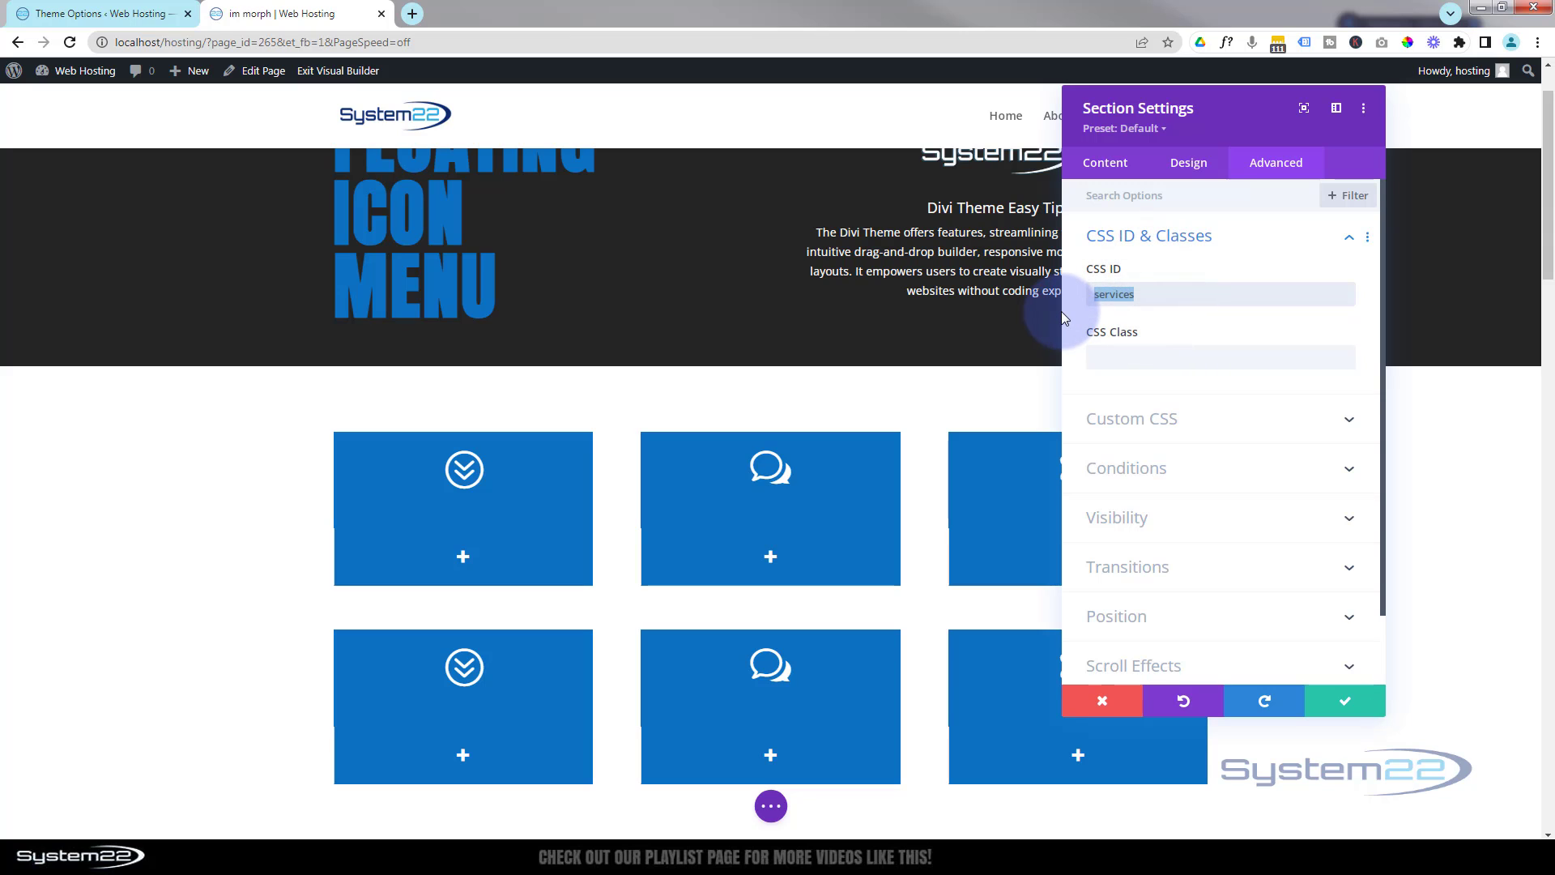
pyautogui.write('faq')
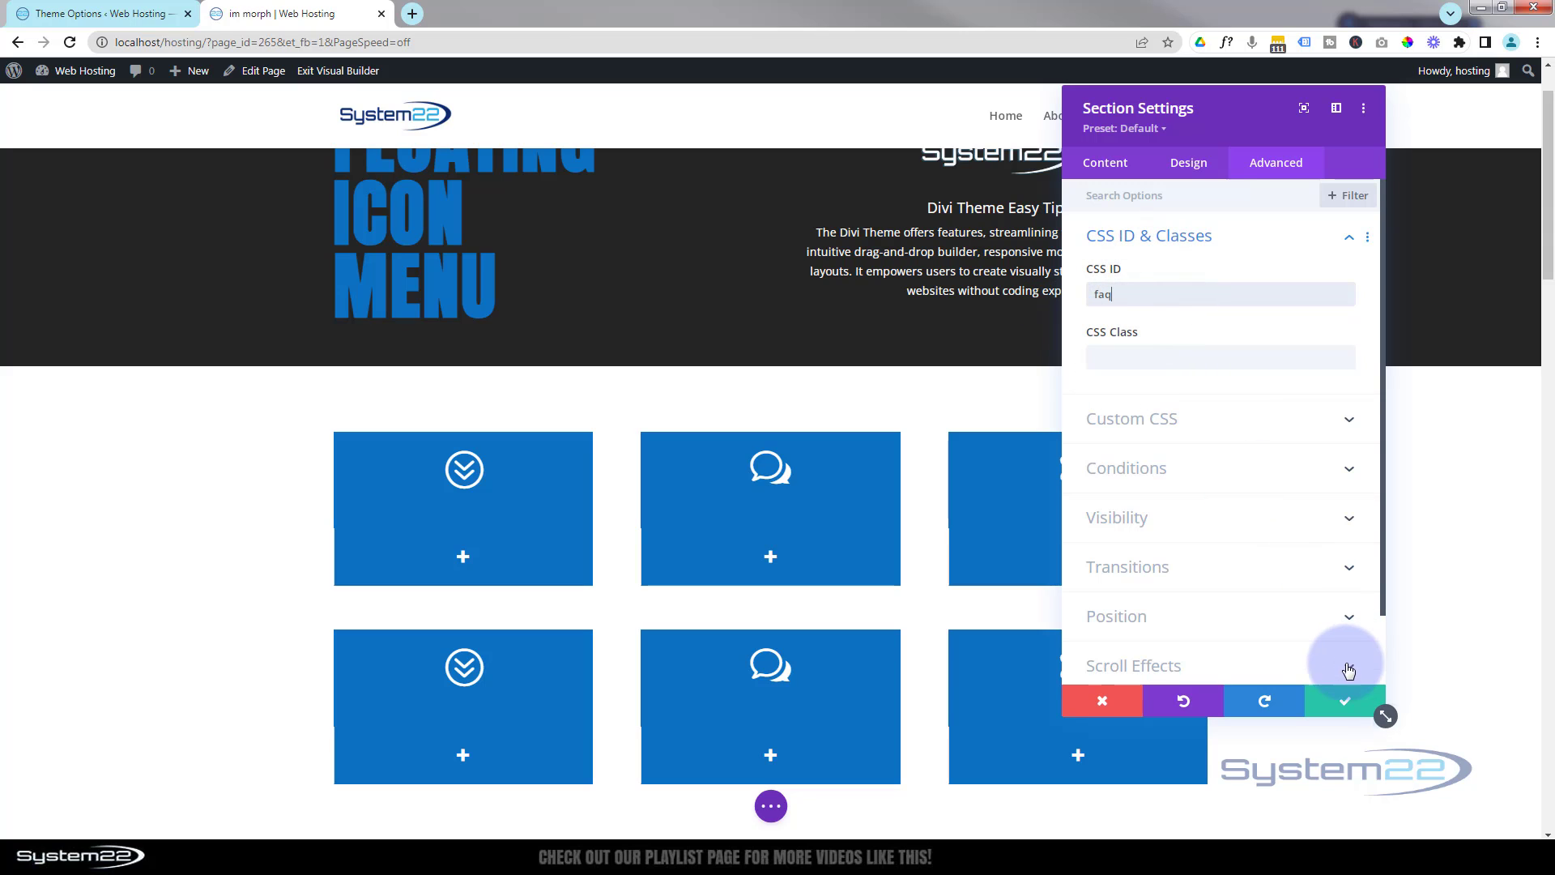
pyautogui.click(1346, 701)
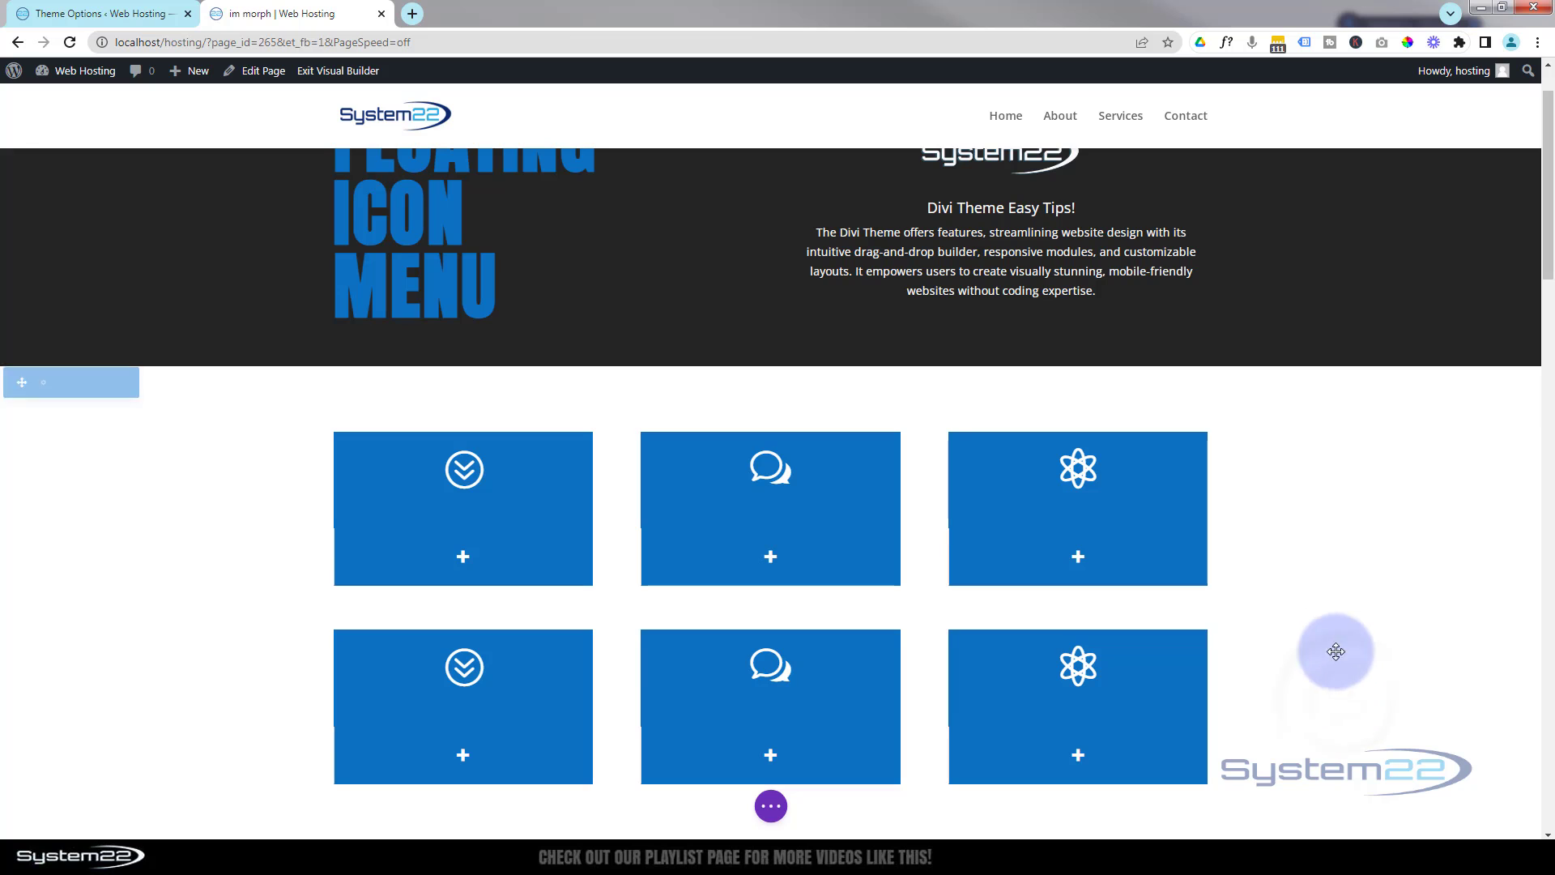
# Change the FAQs blurb's module link URL to #faq and save the blurb settings.
pyautogui.scroll(-1, 1306, 598)
pyautogui.scroll(-2, 1306, 598)
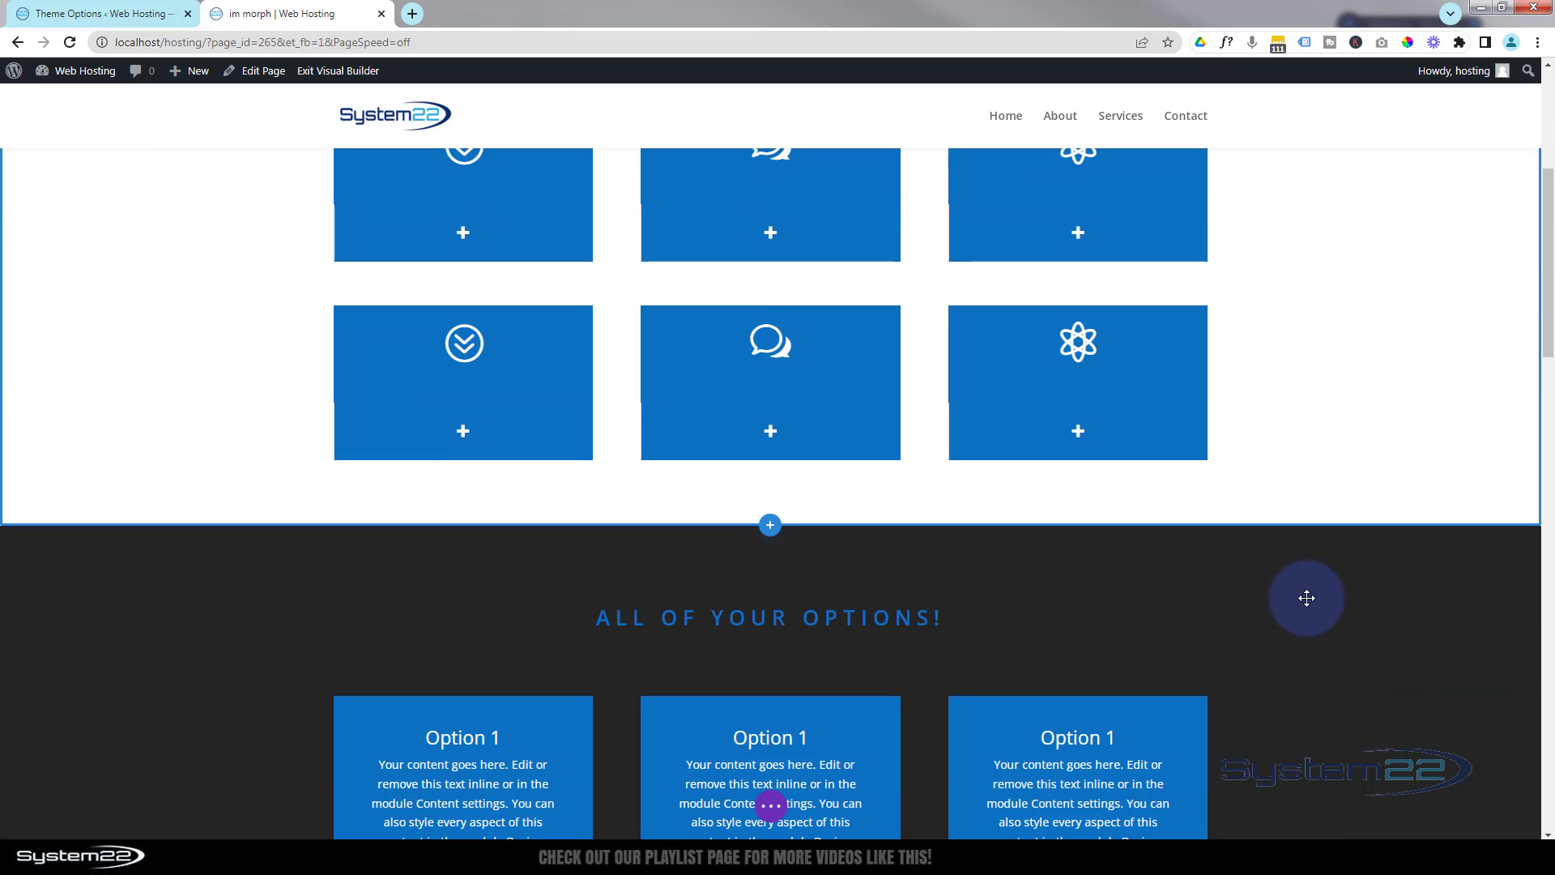
pyautogui.scroll(-5, 1308, 598)
pyautogui.scroll(-2, 1308, 598)
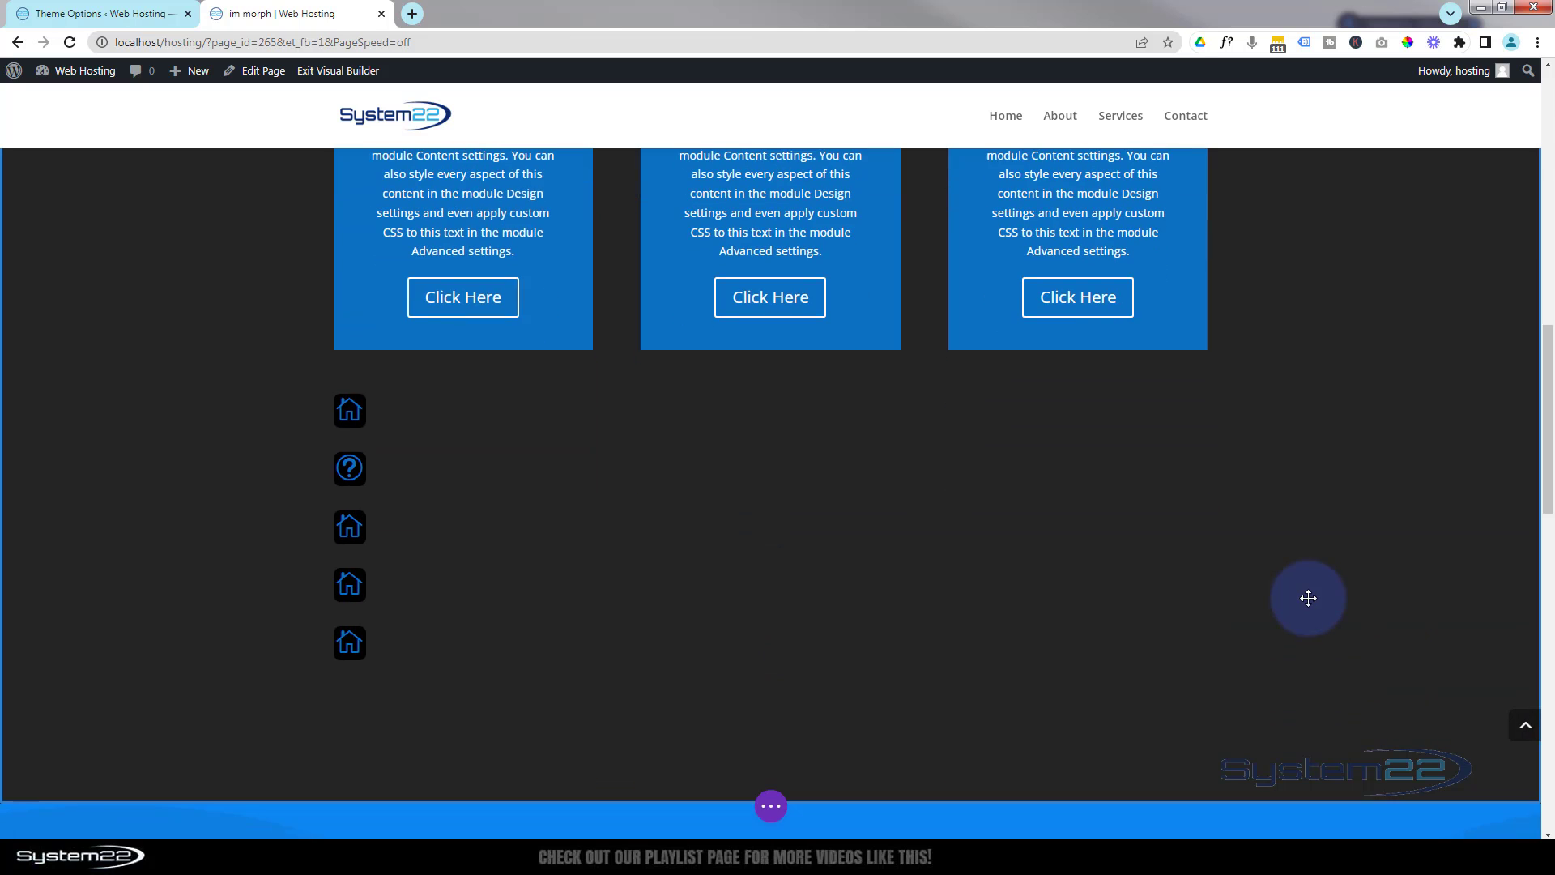
pyautogui.moveTo(348, 483)
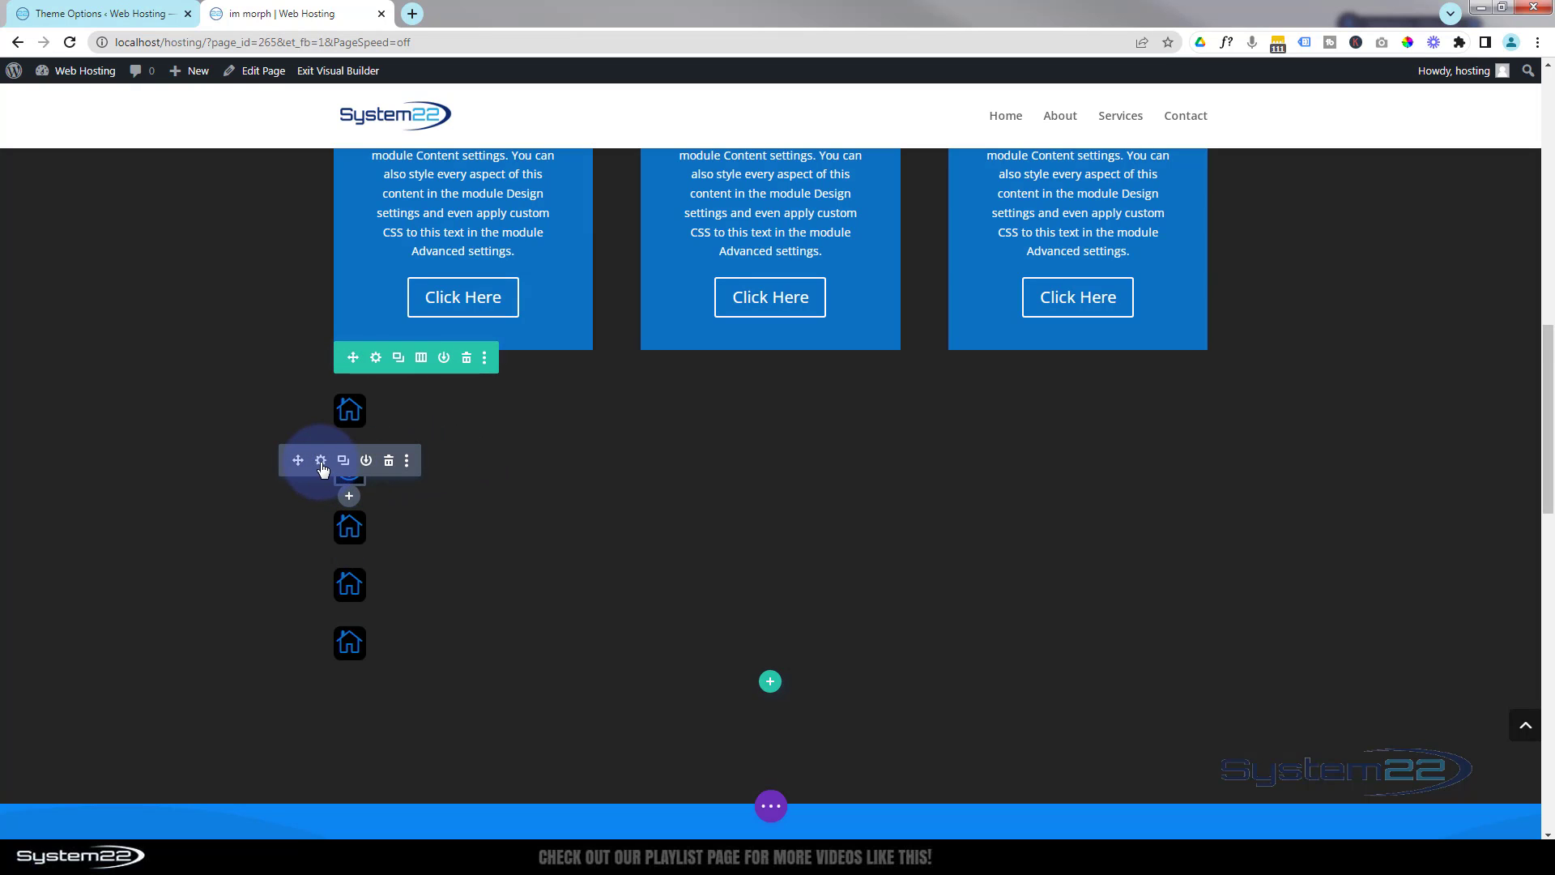
pyautogui.click(321, 460)
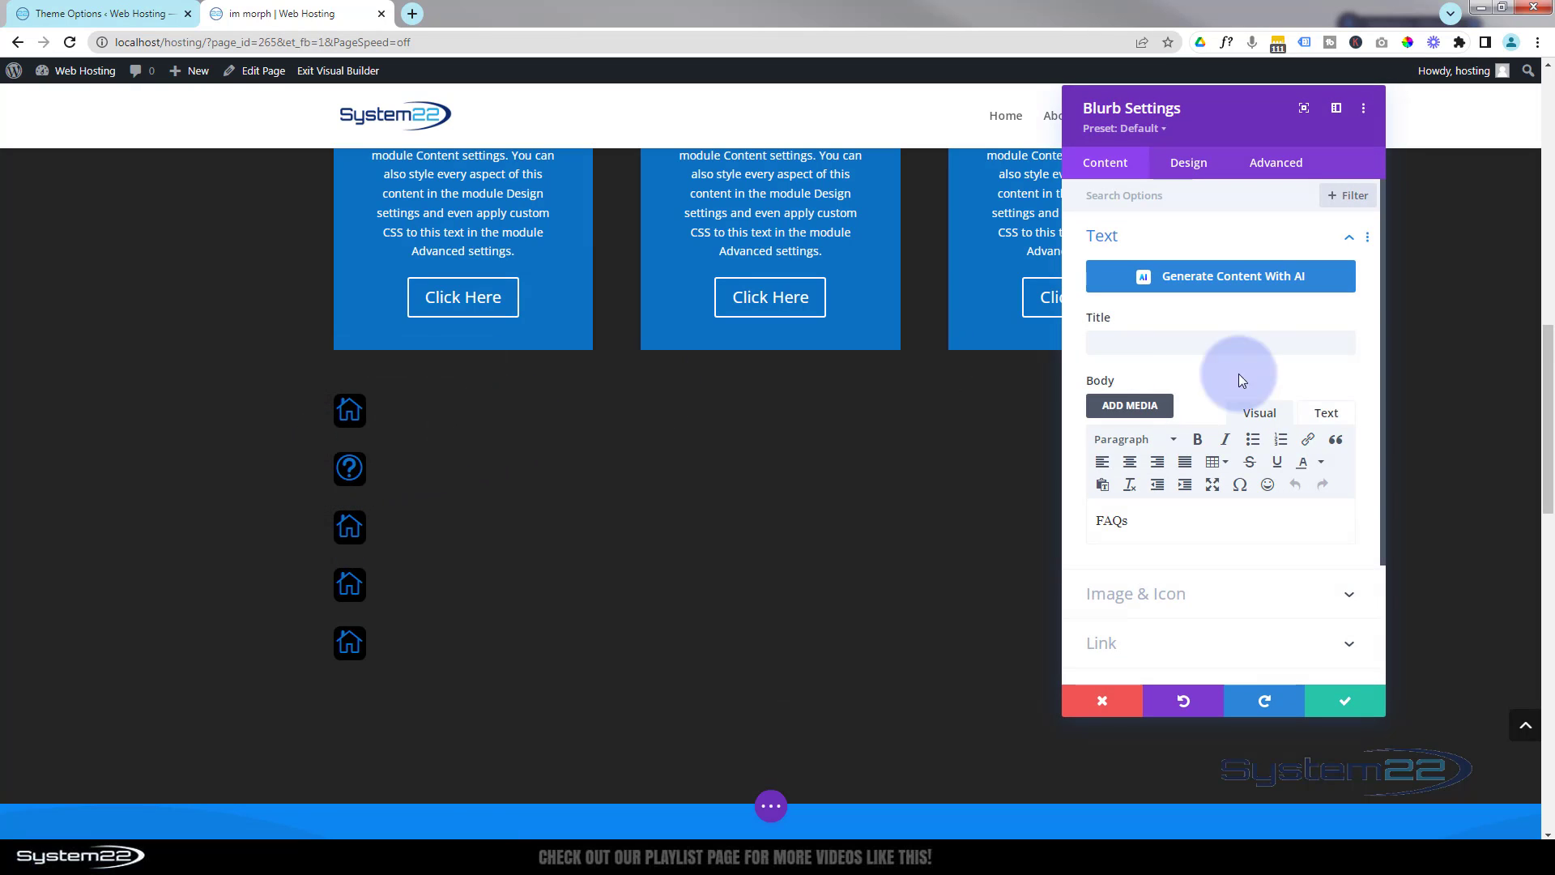
pyautogui.click(1181, 642)
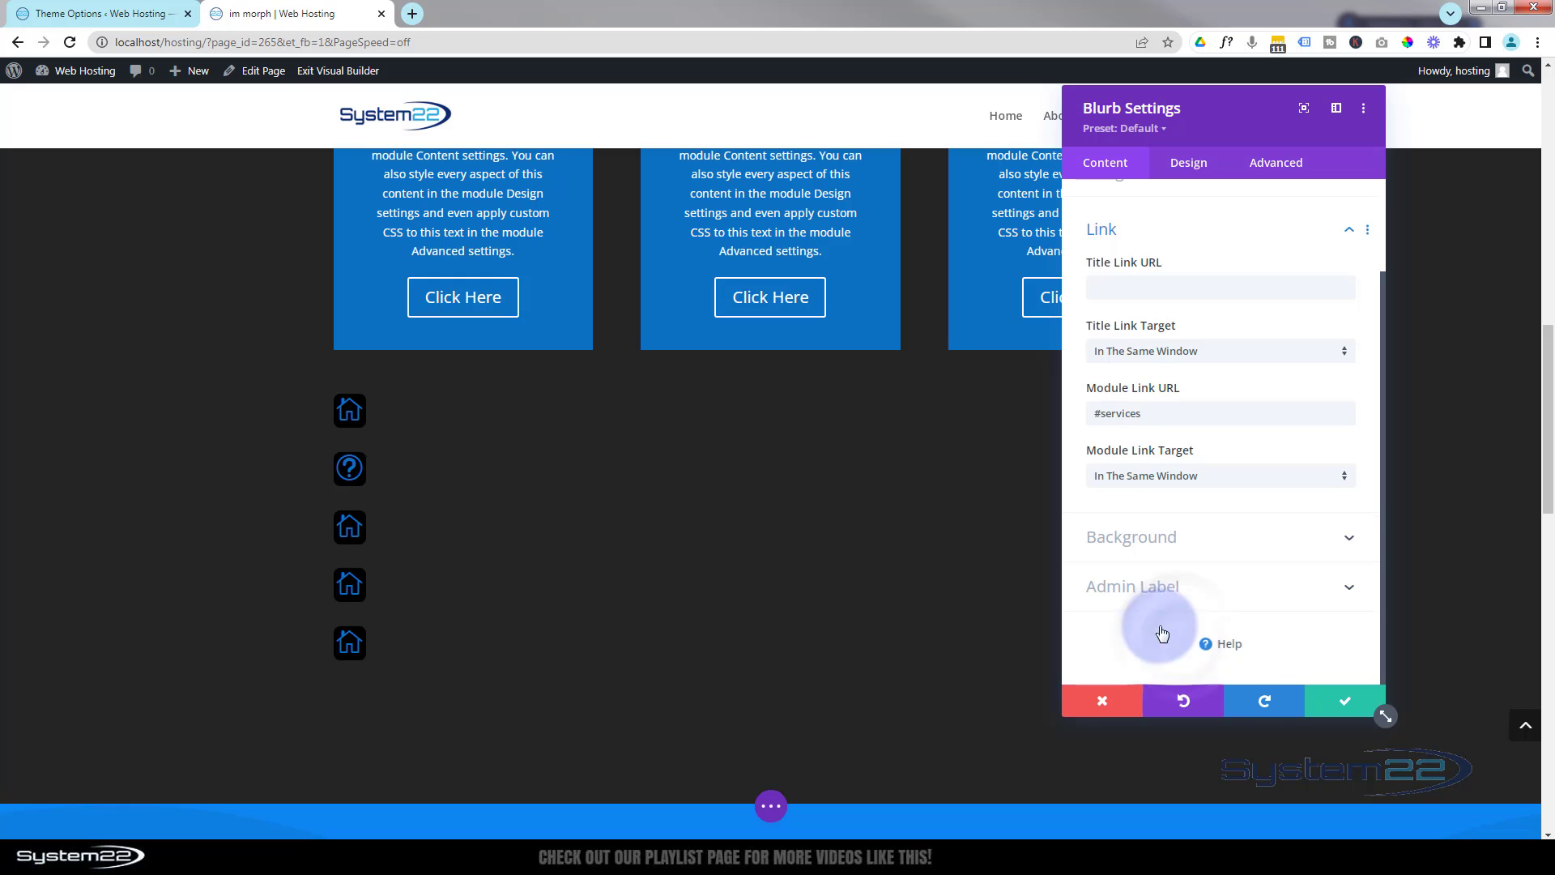
pyautogui.doubleClick(1129, 413)
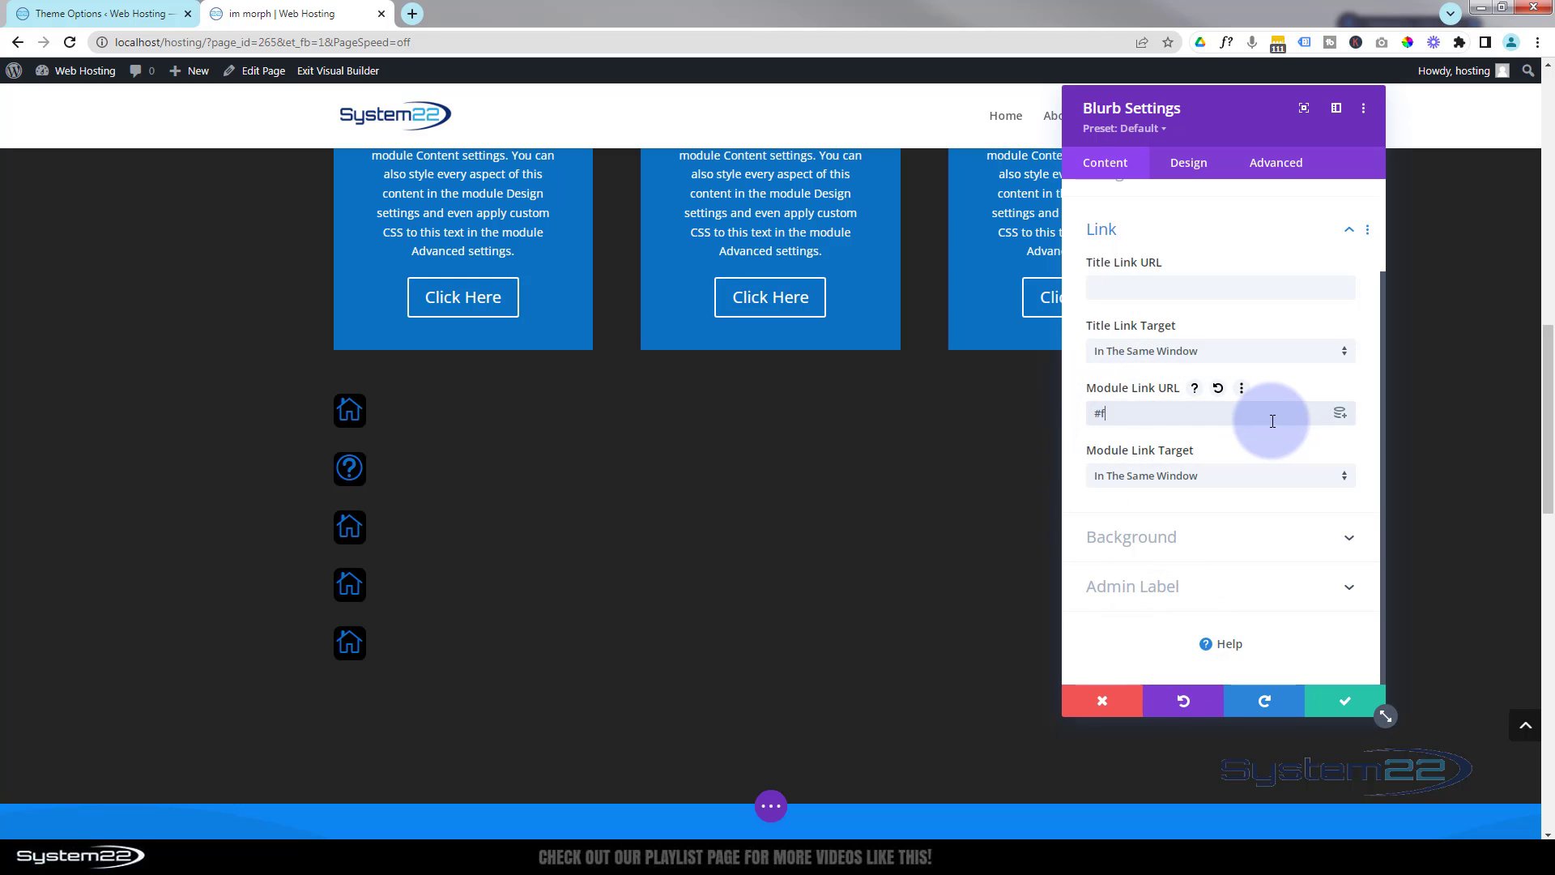
pyautogui.write('faq')
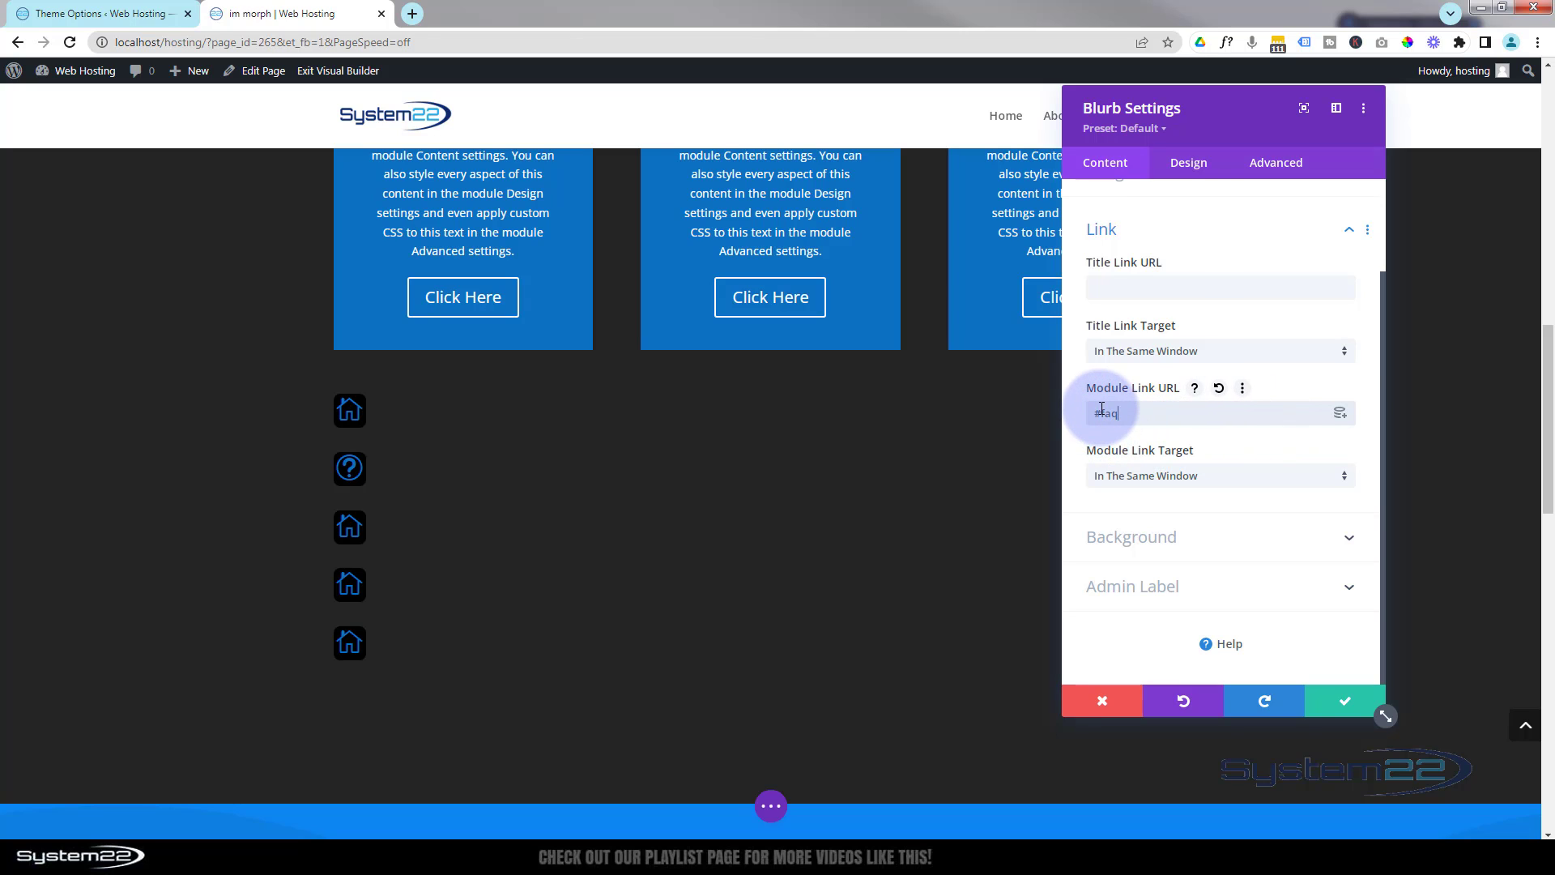
pyautogui.moveTo(1101, 411)
pyautogui.mouseDown()
pyautogui.moveTo(1133, 416)
pyautogui.moveTo(1101, 416)
pyautogui.mouseUp()
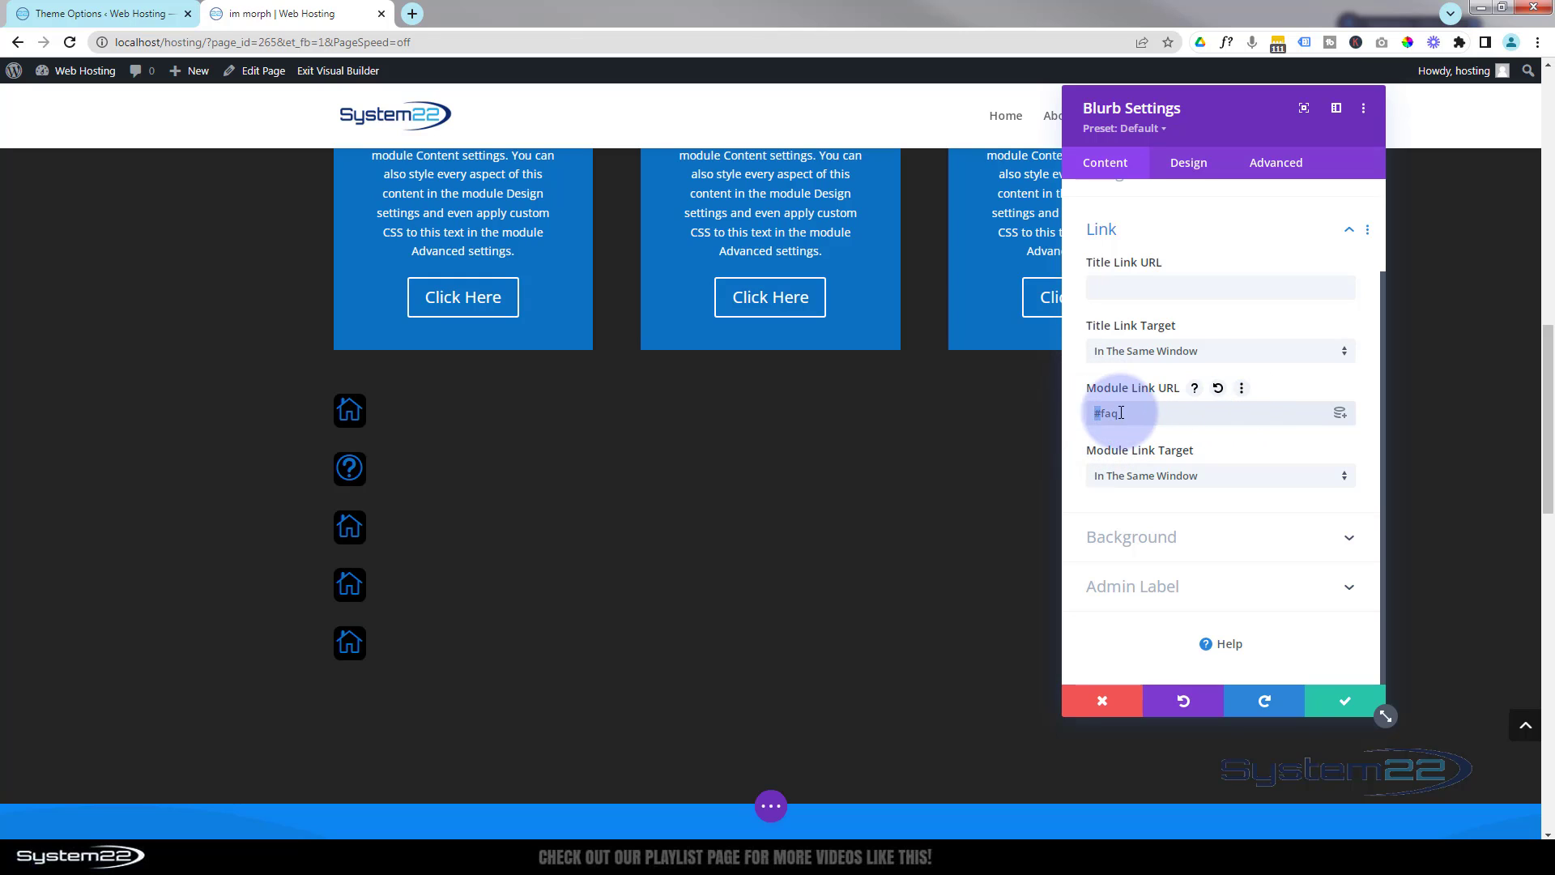
pyautogui.click(1050, 398)
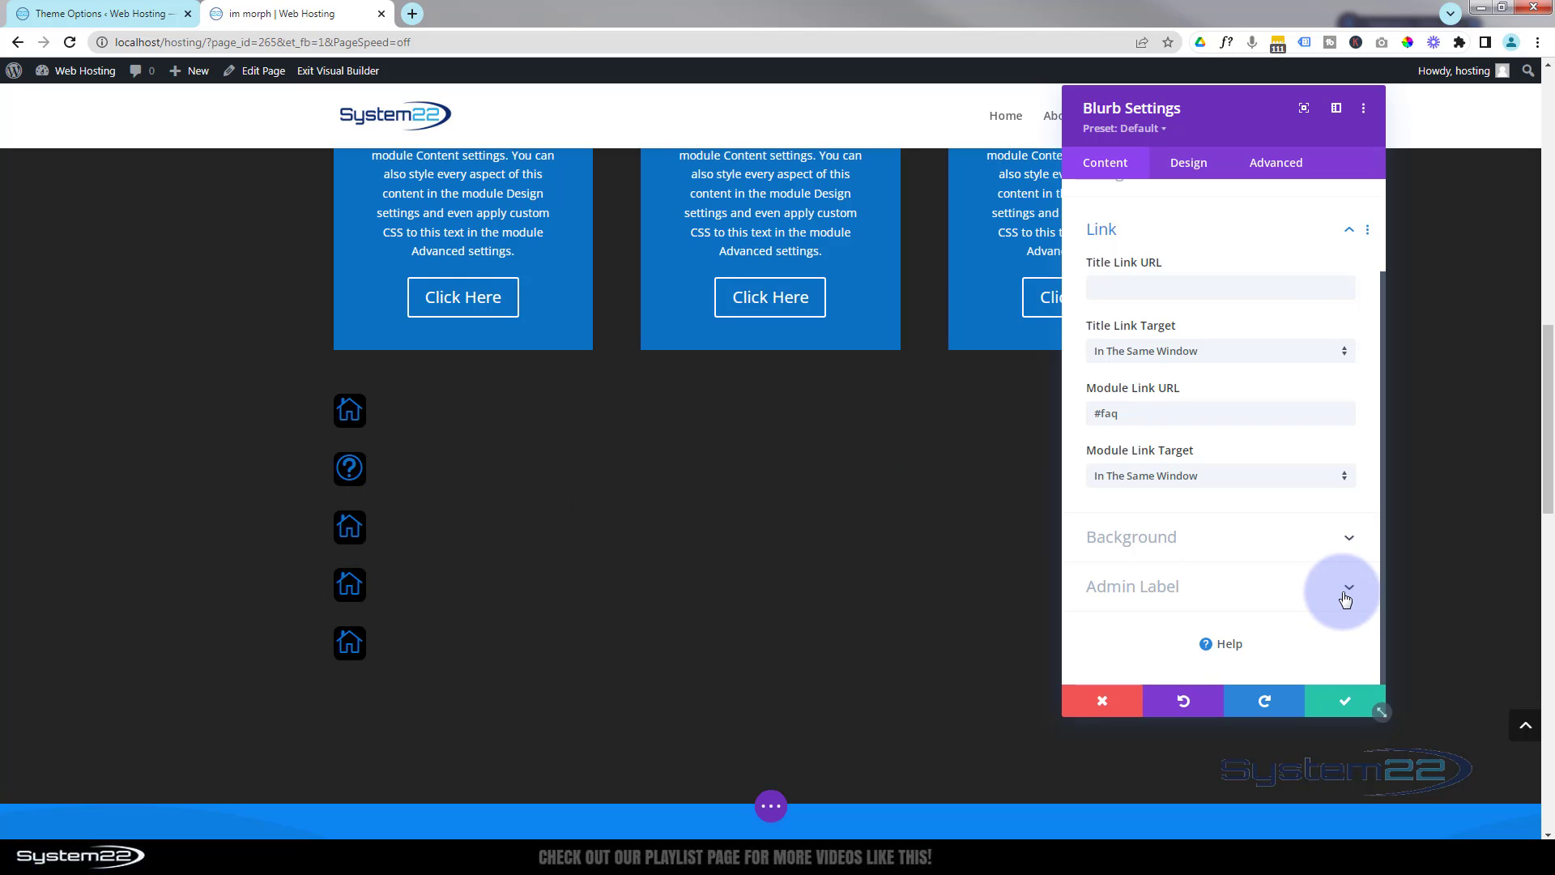
pyautogui.click(1344, 701)
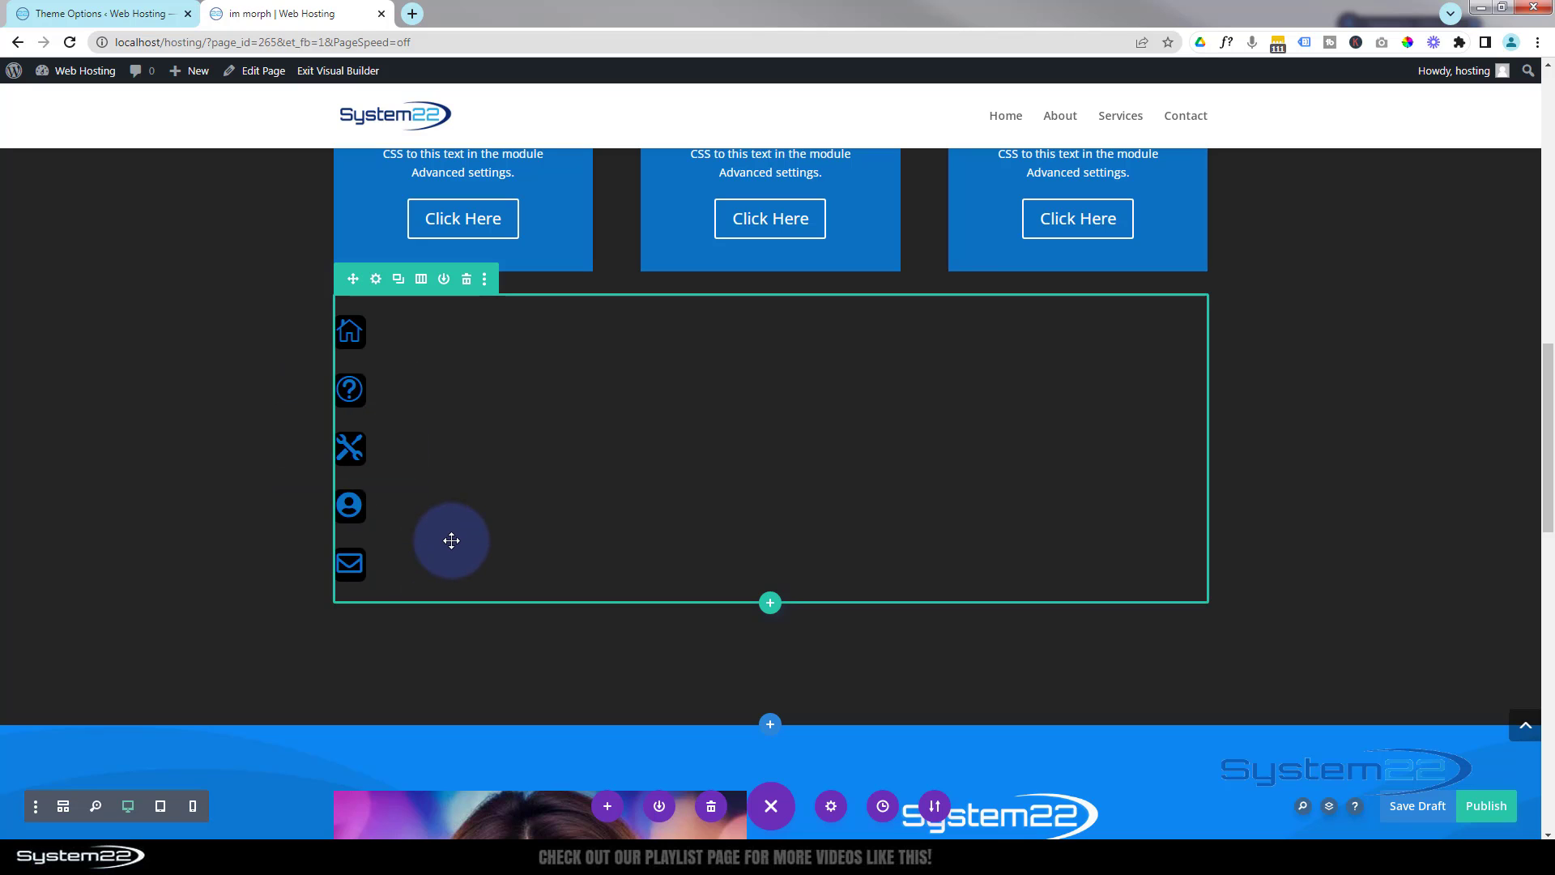
# Enable a custom gutter width of 1 for the row holding the five icon blurbs and save the row settings.
pyautogui.click(375, 280)
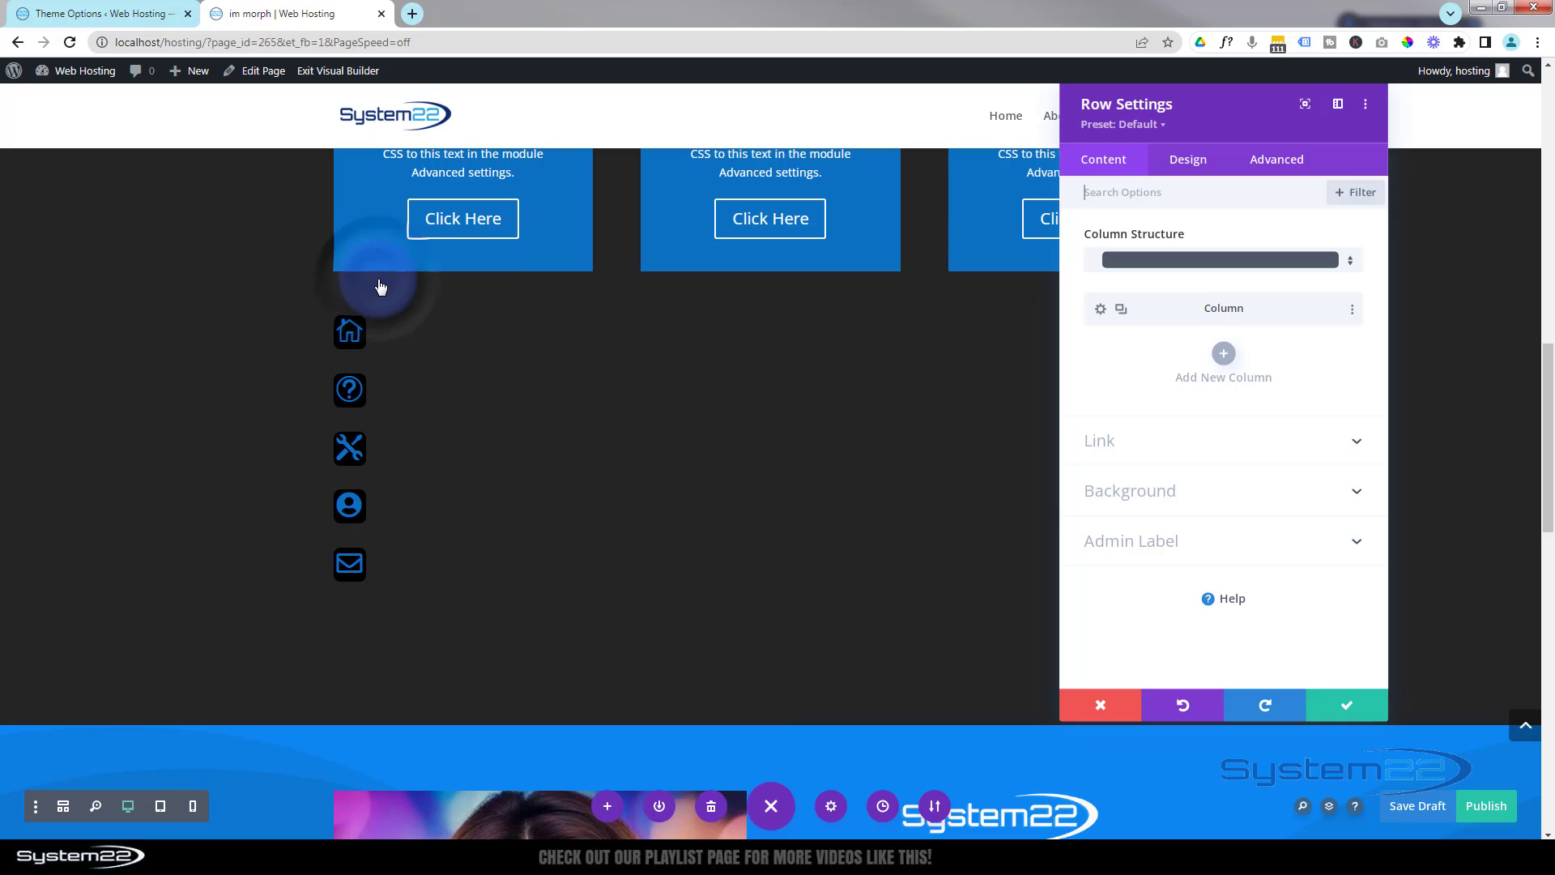
pyautogui.click(1189, 165)
pyautogui.click(1191, 236)
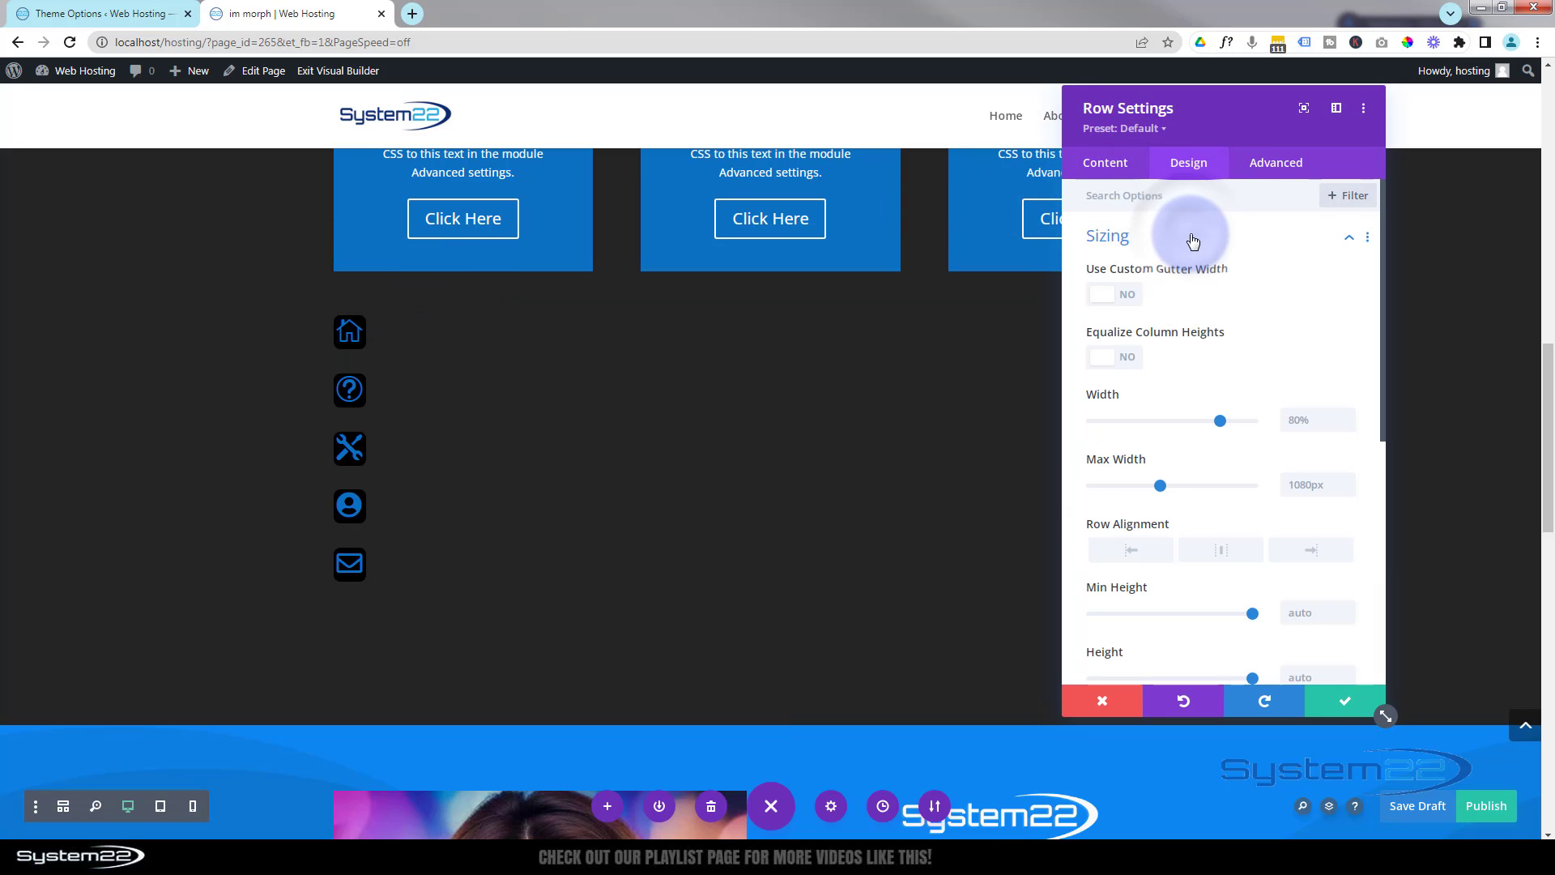
pyautogui.click(1131, 296)
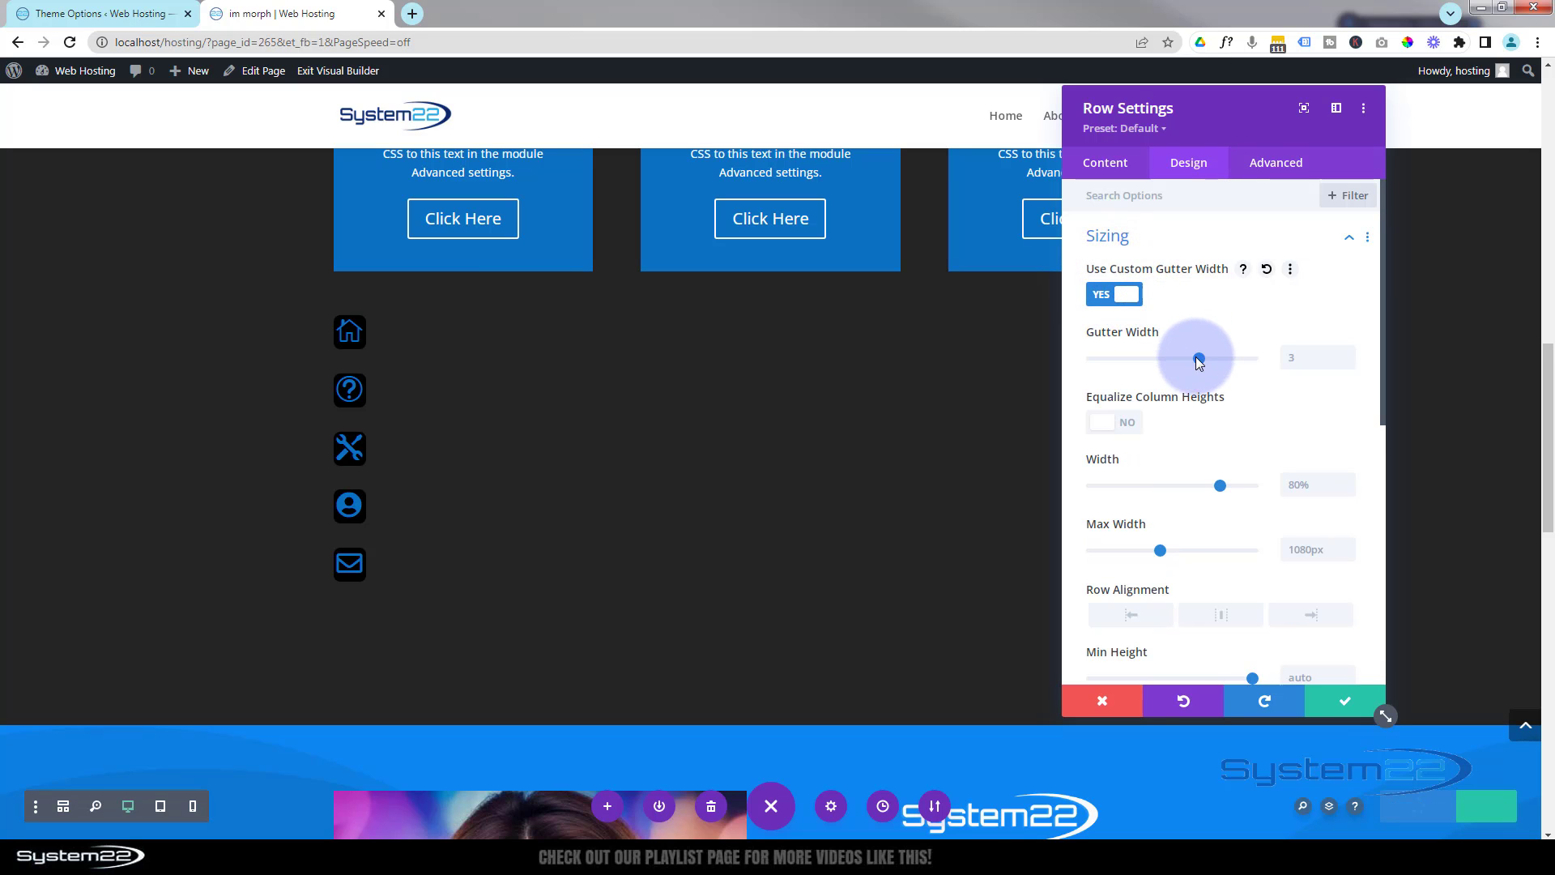
pyautogui.moveTo(1184, 359); pyautogui.dragTo(1071, 362)
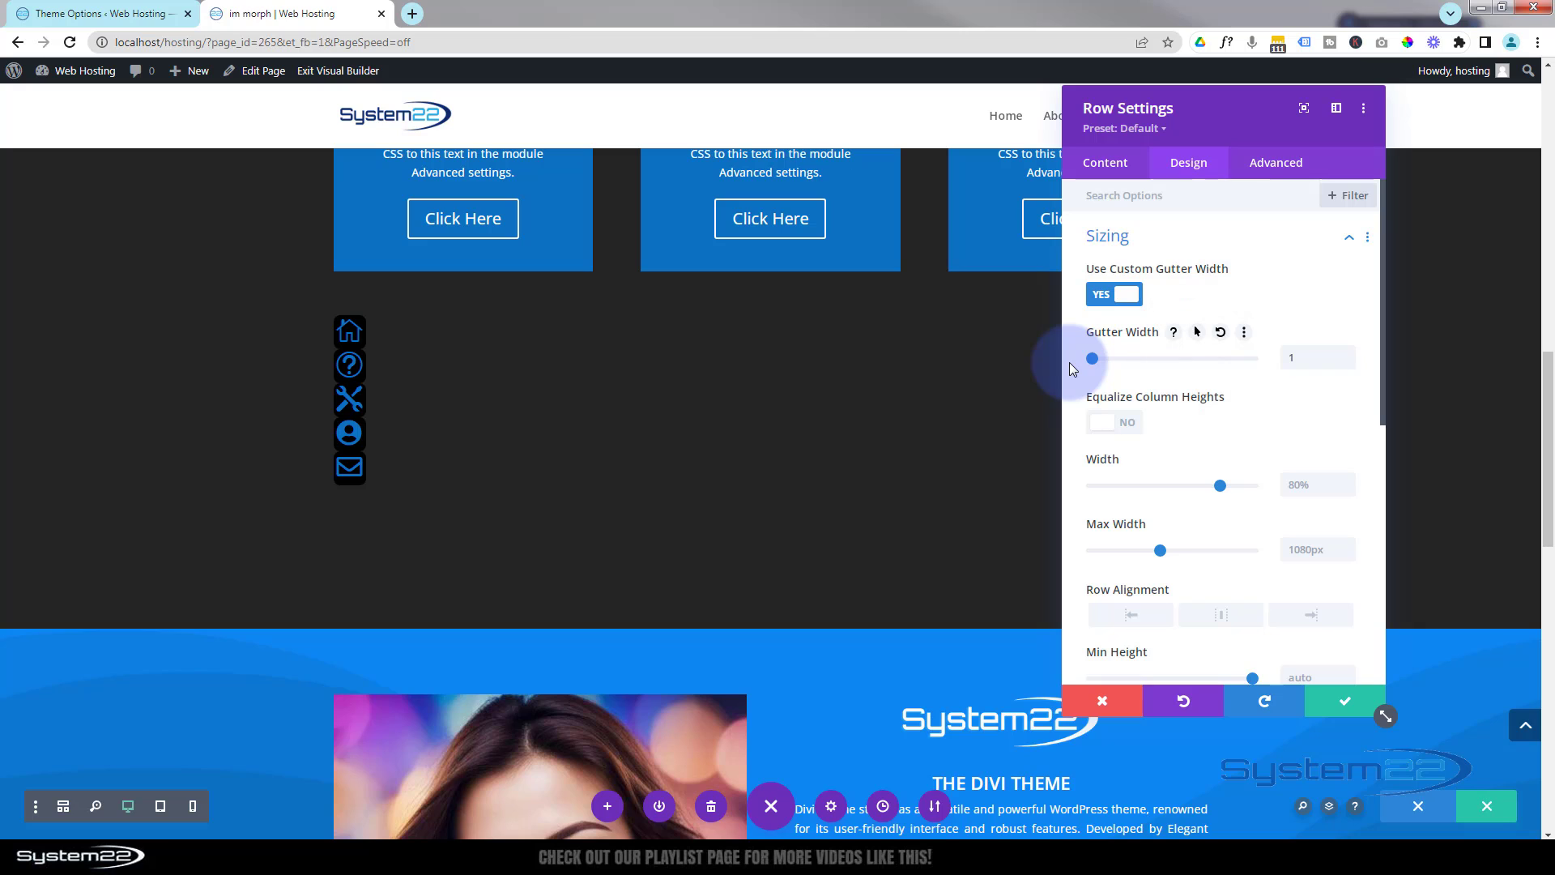
pyautogui.click(1351, 704)
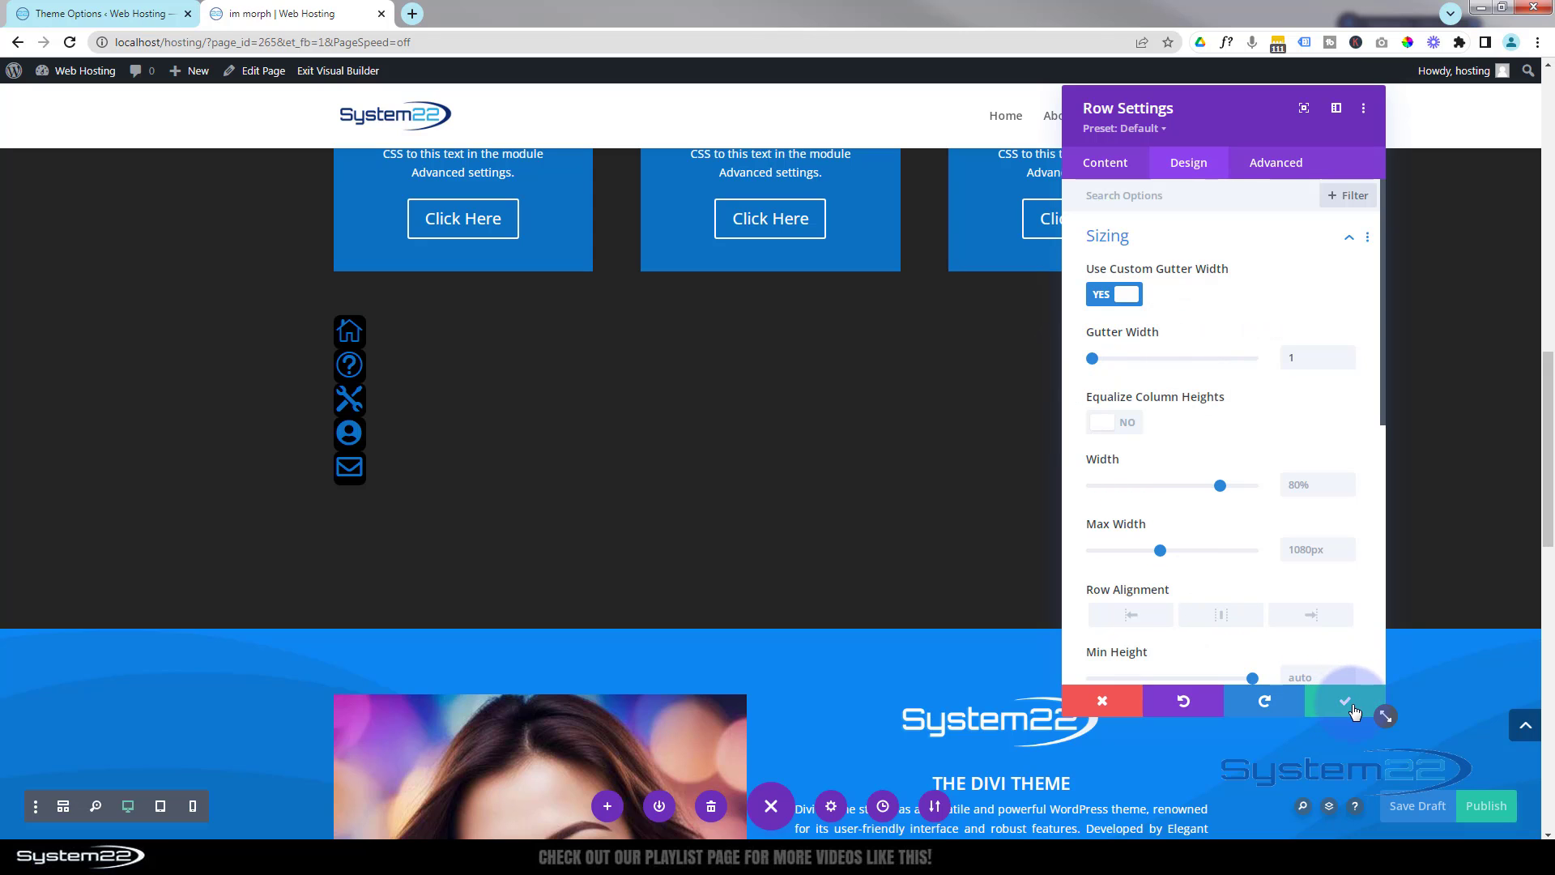
pyautogui.click(1350, 707)
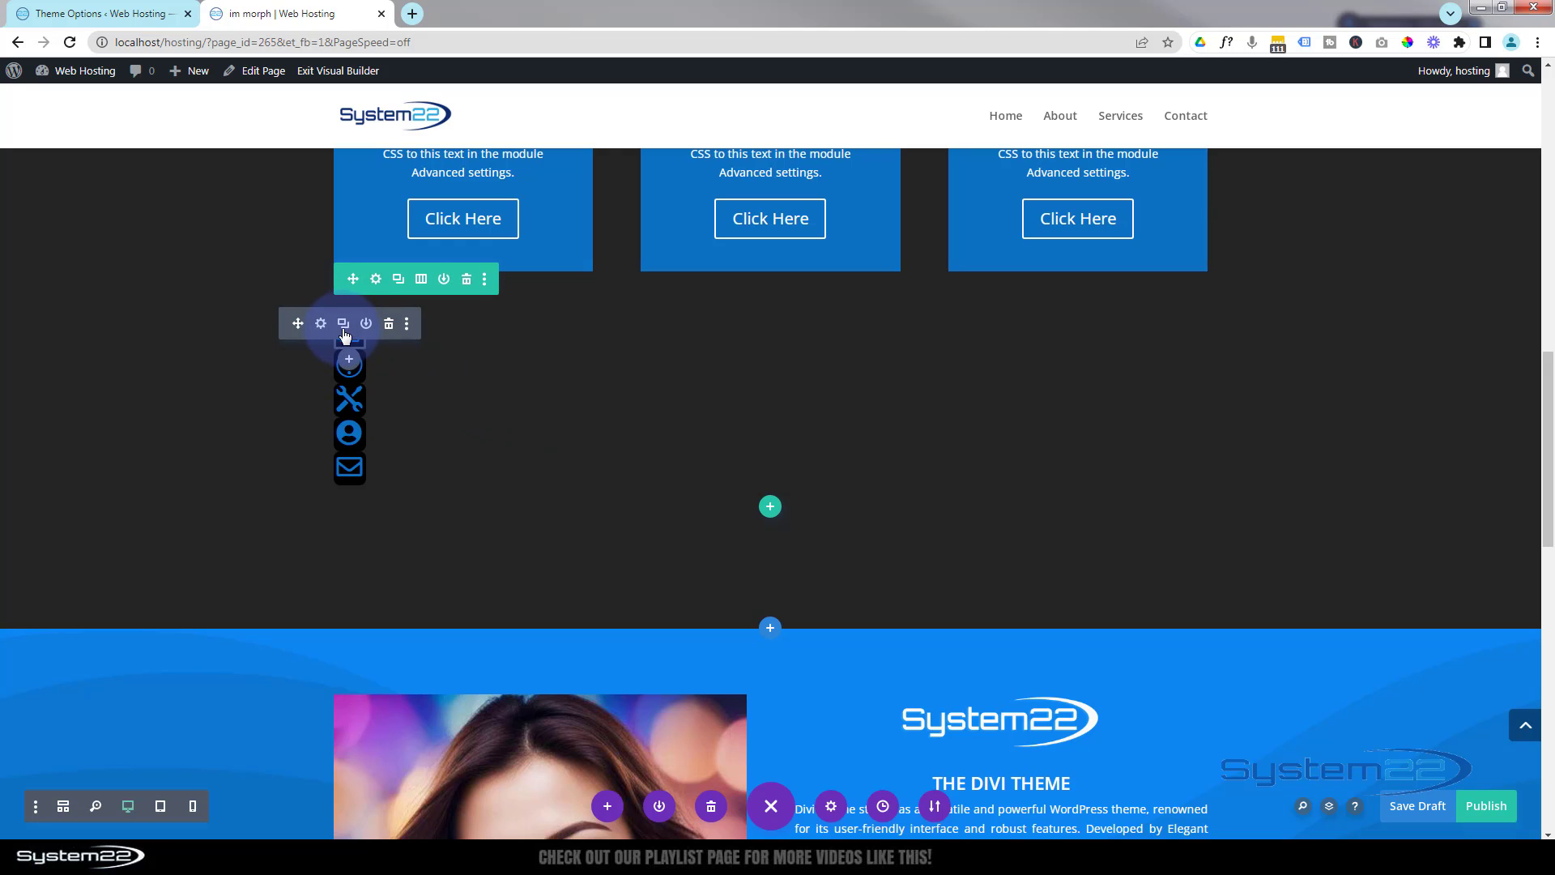
# Unlink the Home blurb's top and bottom padding, set the top to 4px, and set linked left and right padding to 5px.
pyautogui.click(321, 324)
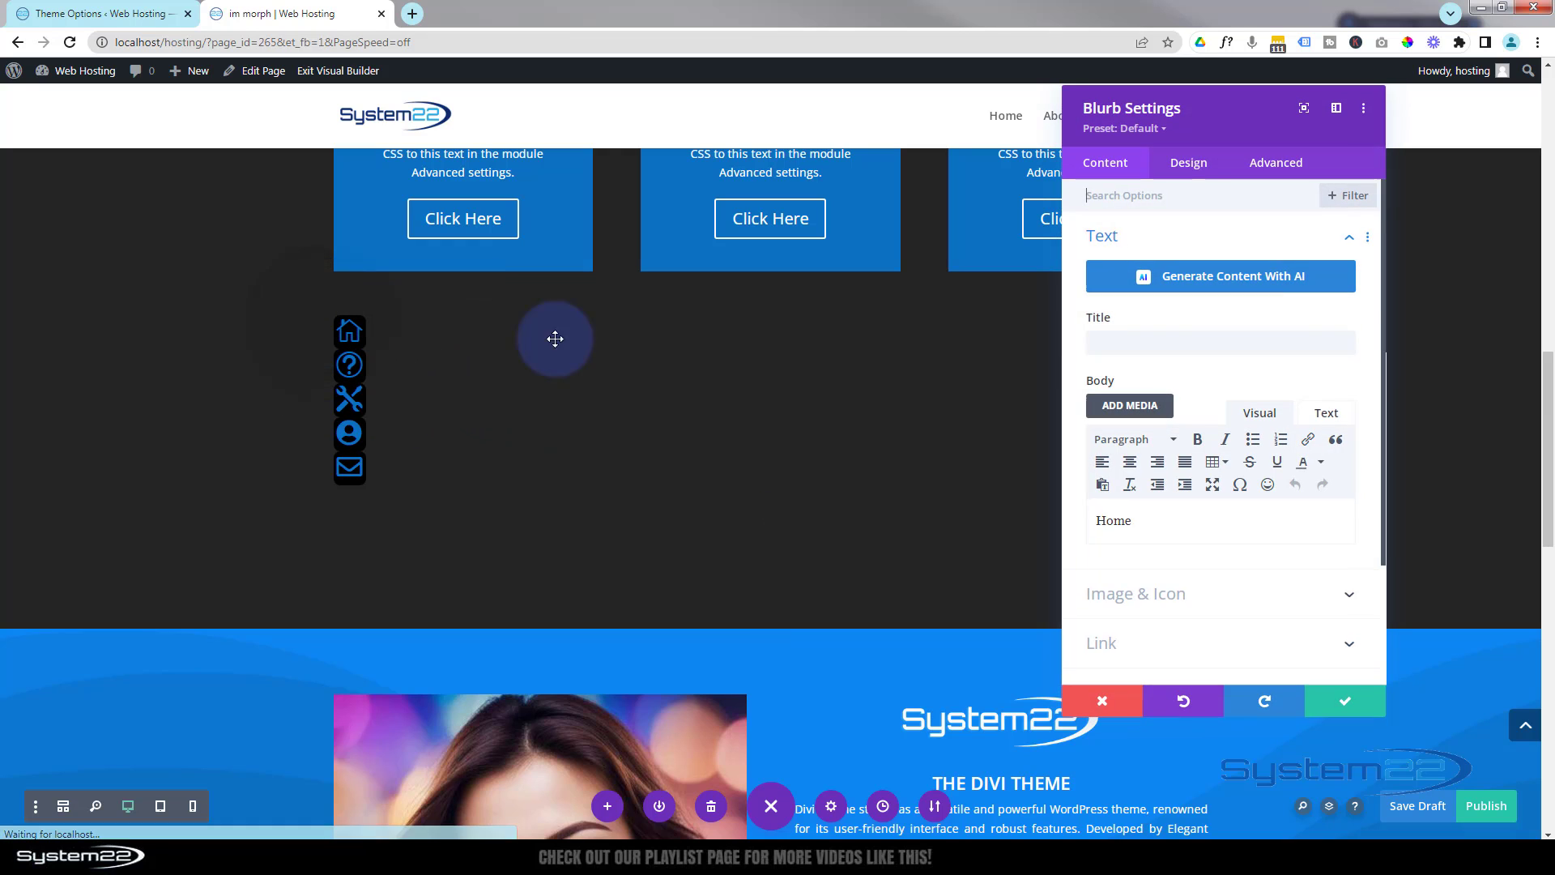
pyautogui.moveTo(1221, 129); pyautogui.dragTo(807, 130)
pyautogui.click(782, 165)
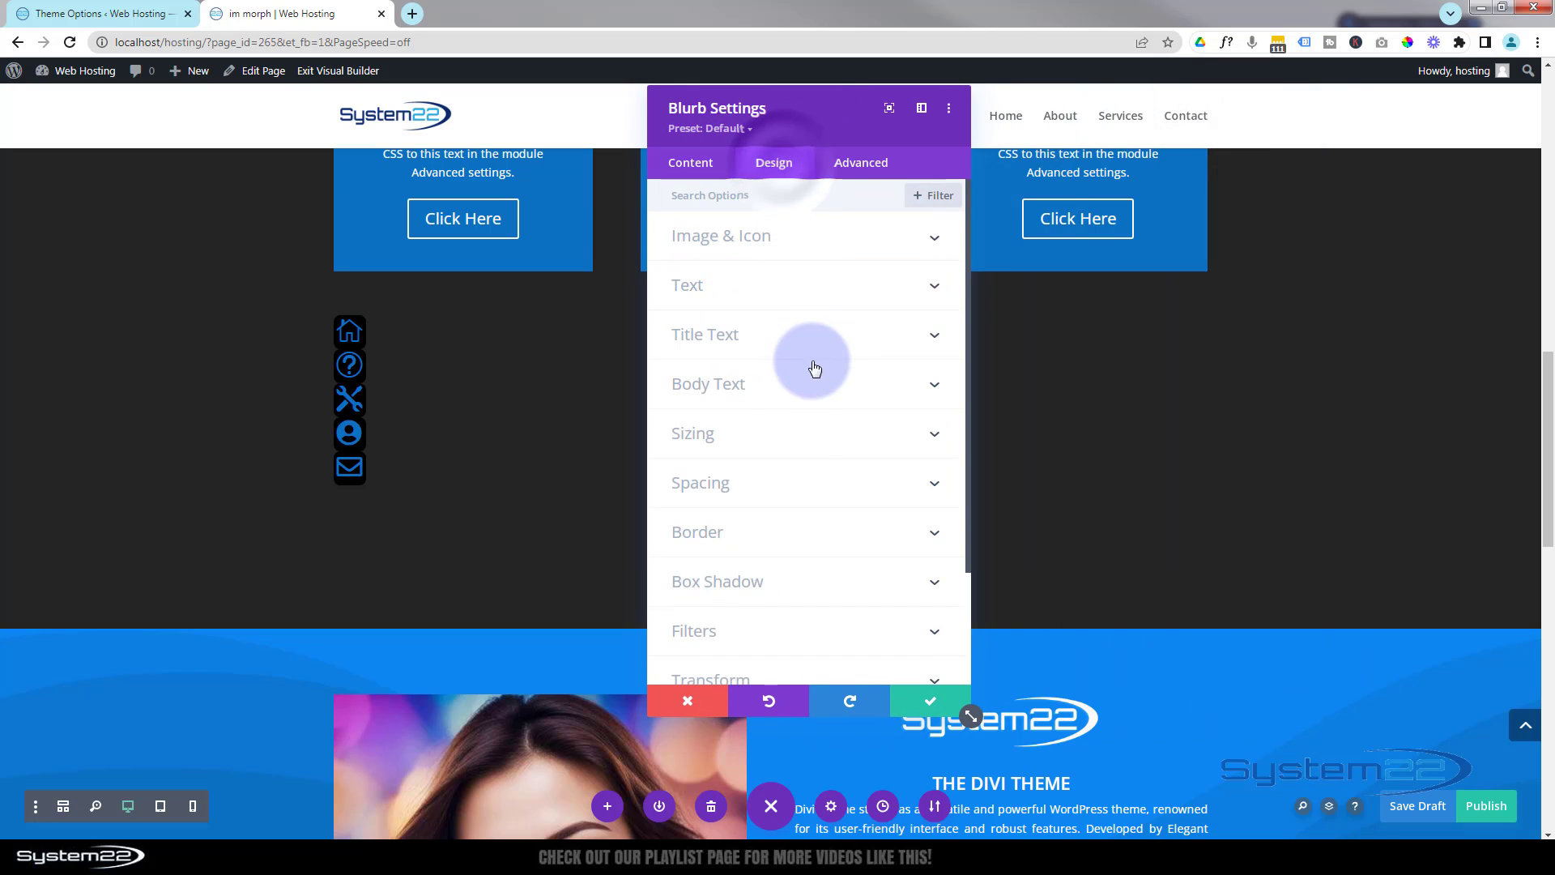
pyautogui.click(785, 484)
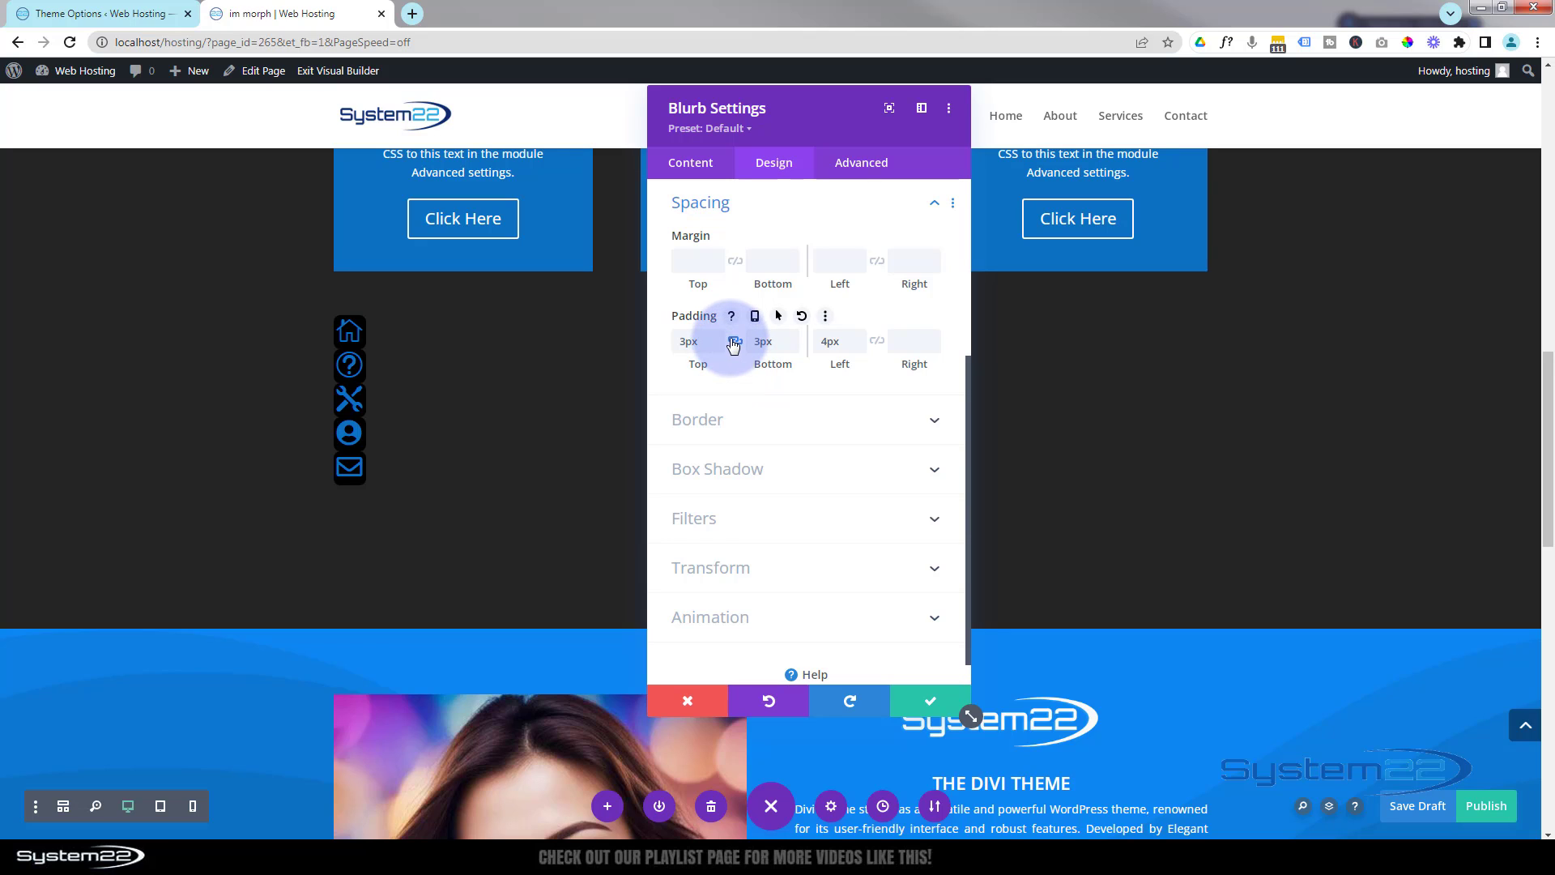
pyautogui.click(733, 344)
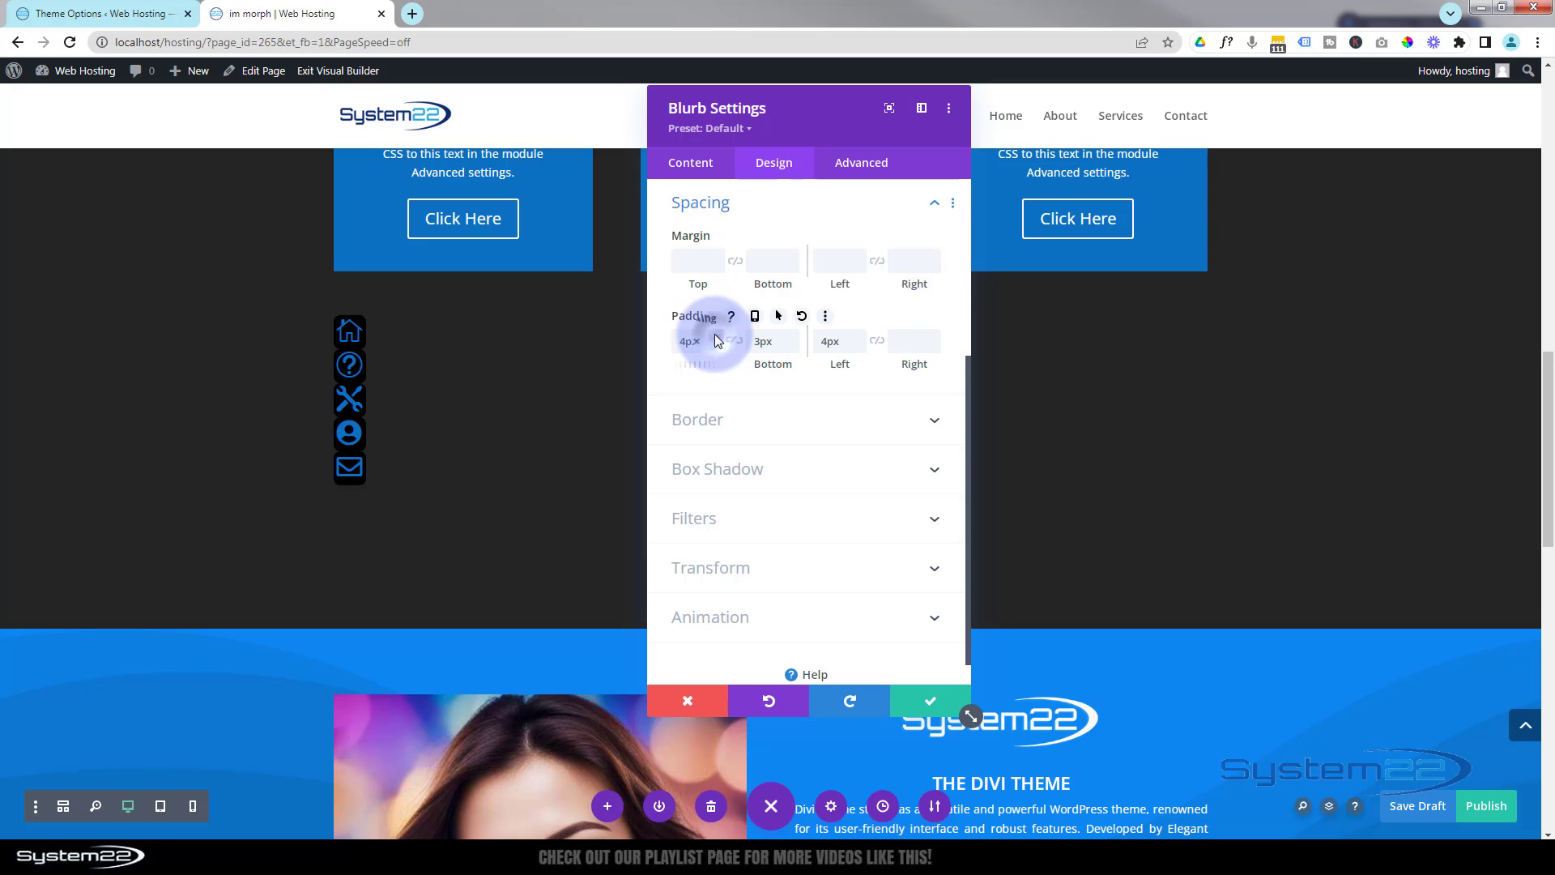
pyautogui.click(717, 336)
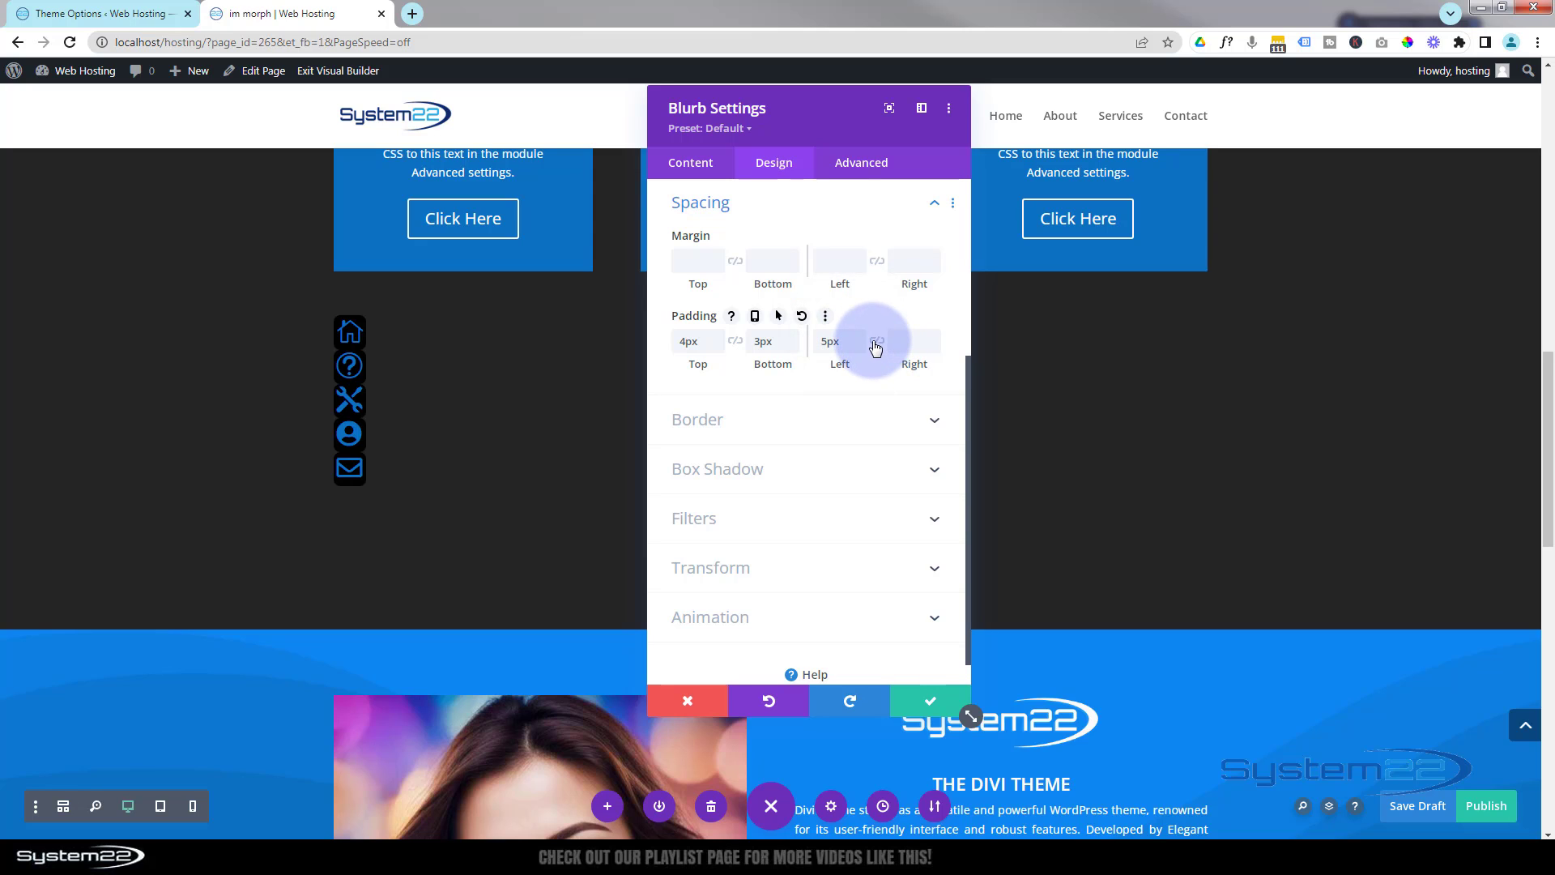
pyautogui.click(875, 342)
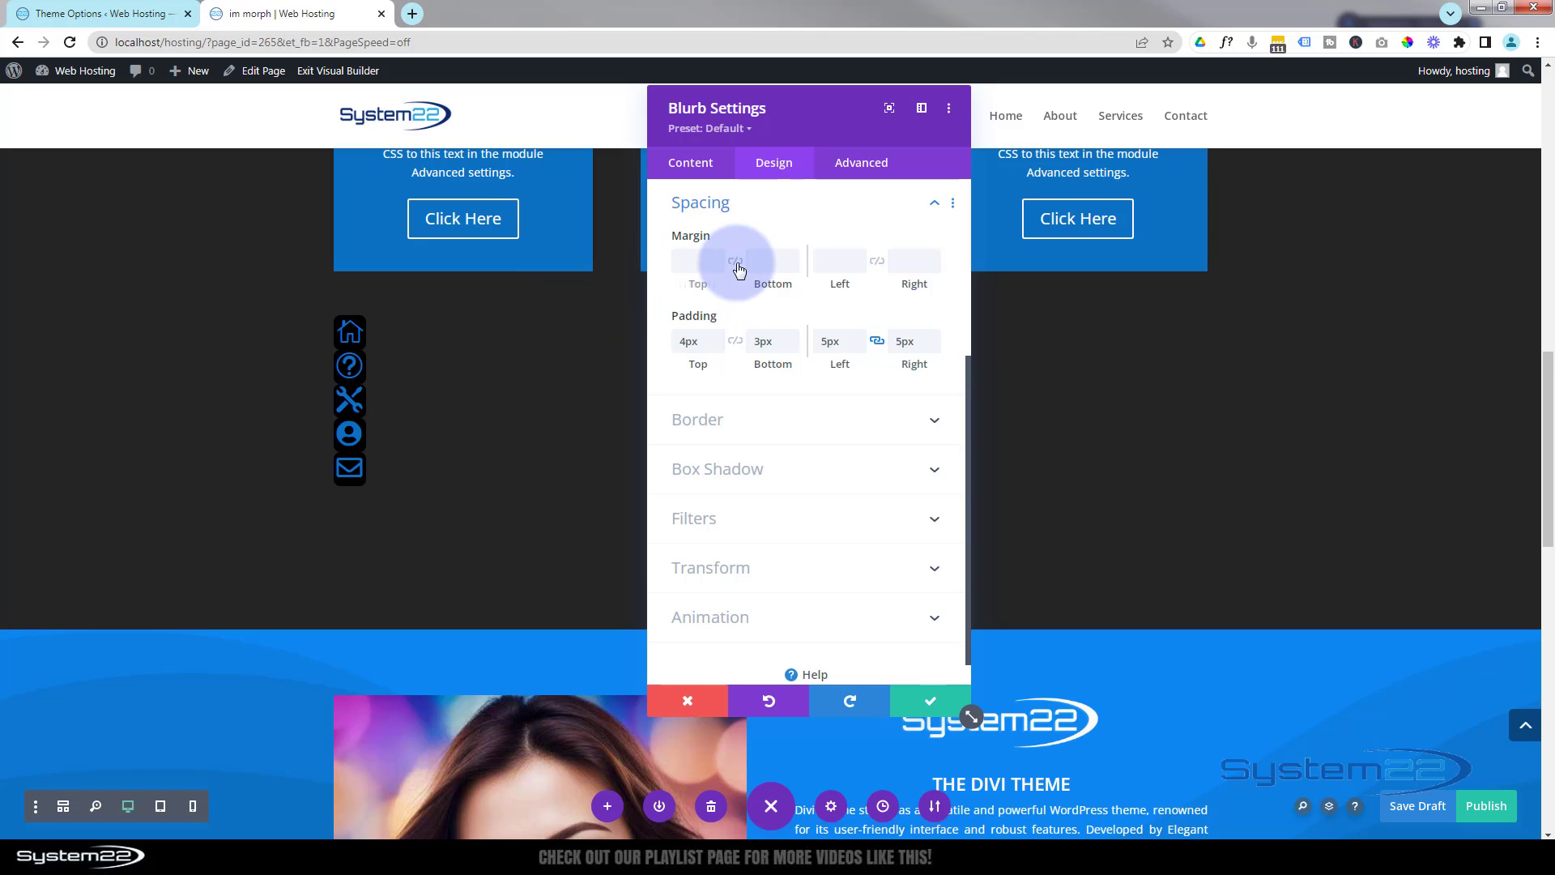
# Set the Home blurb's default desktop width to 42px in its sizing options.
pyautogui.scroll(2, 773, 348)
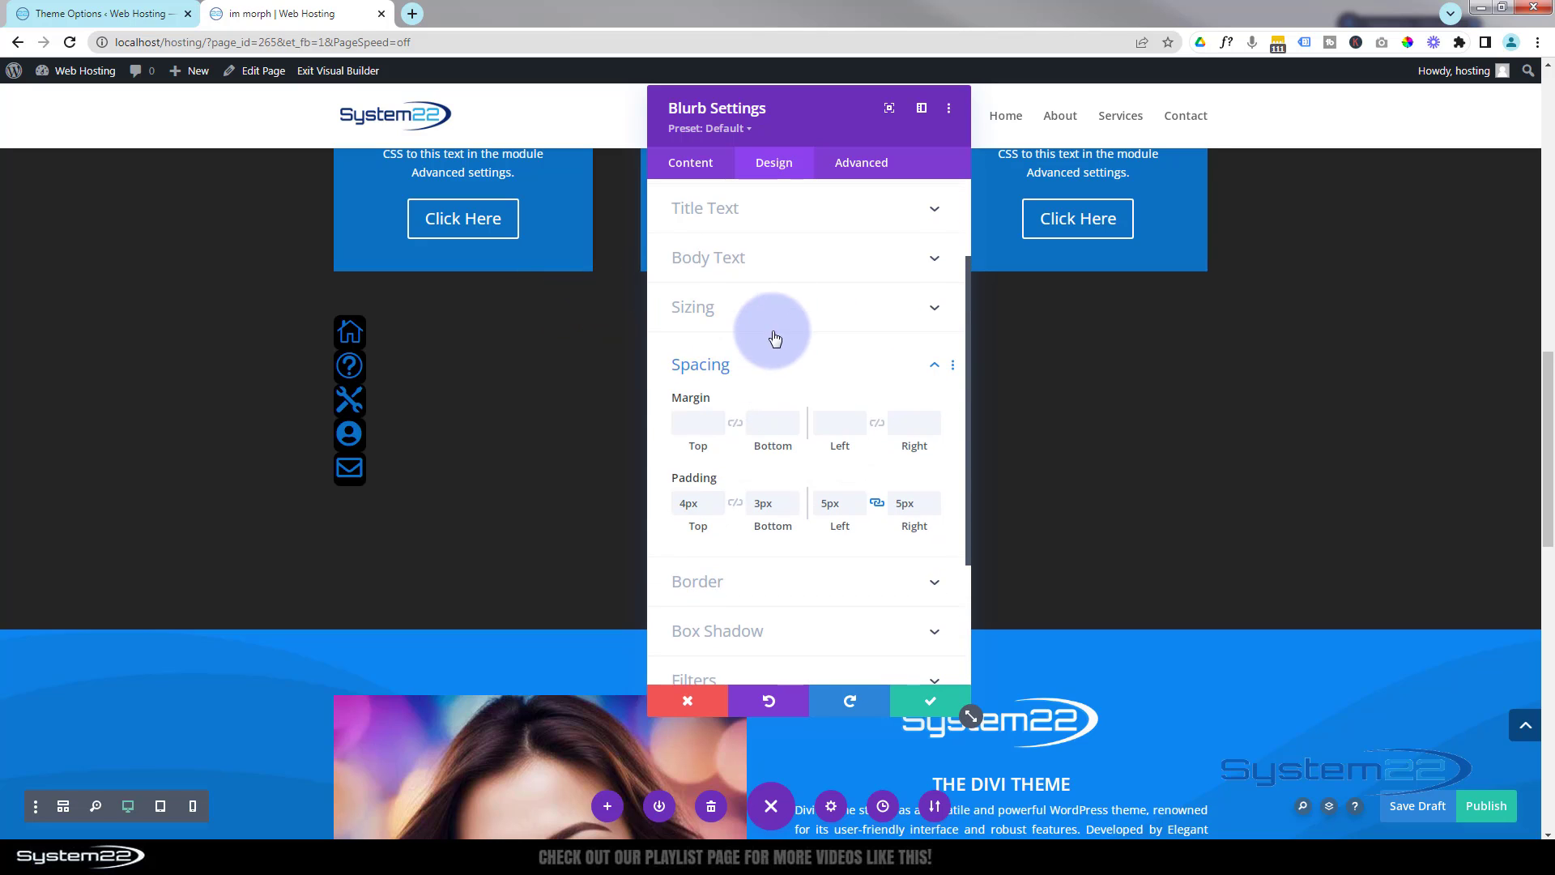
pyautogui.click(780, 314)
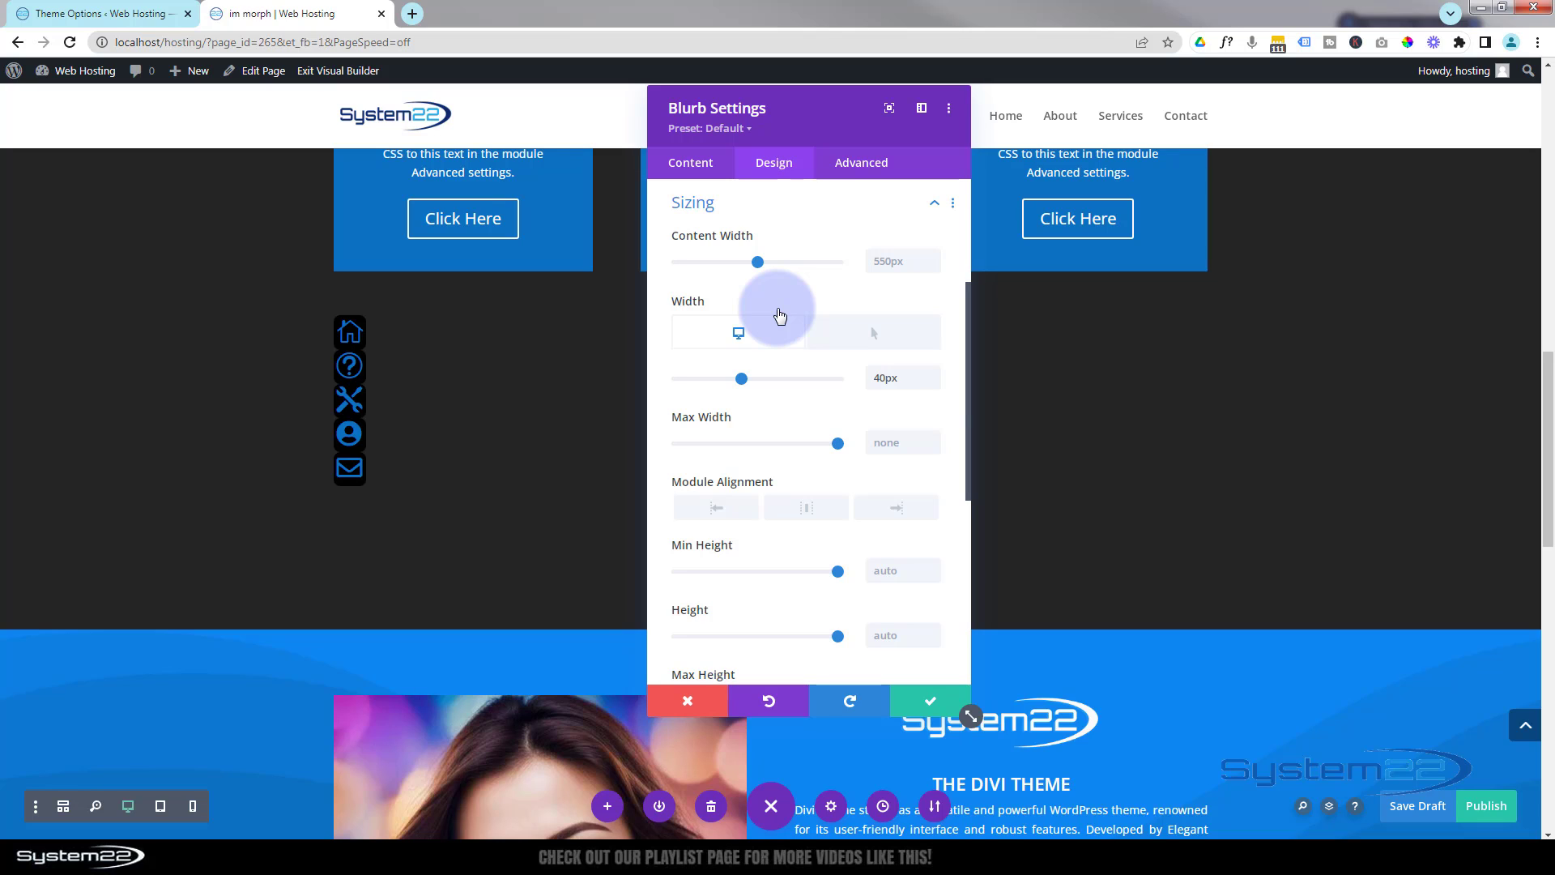
pyautogui.click(932, 373)
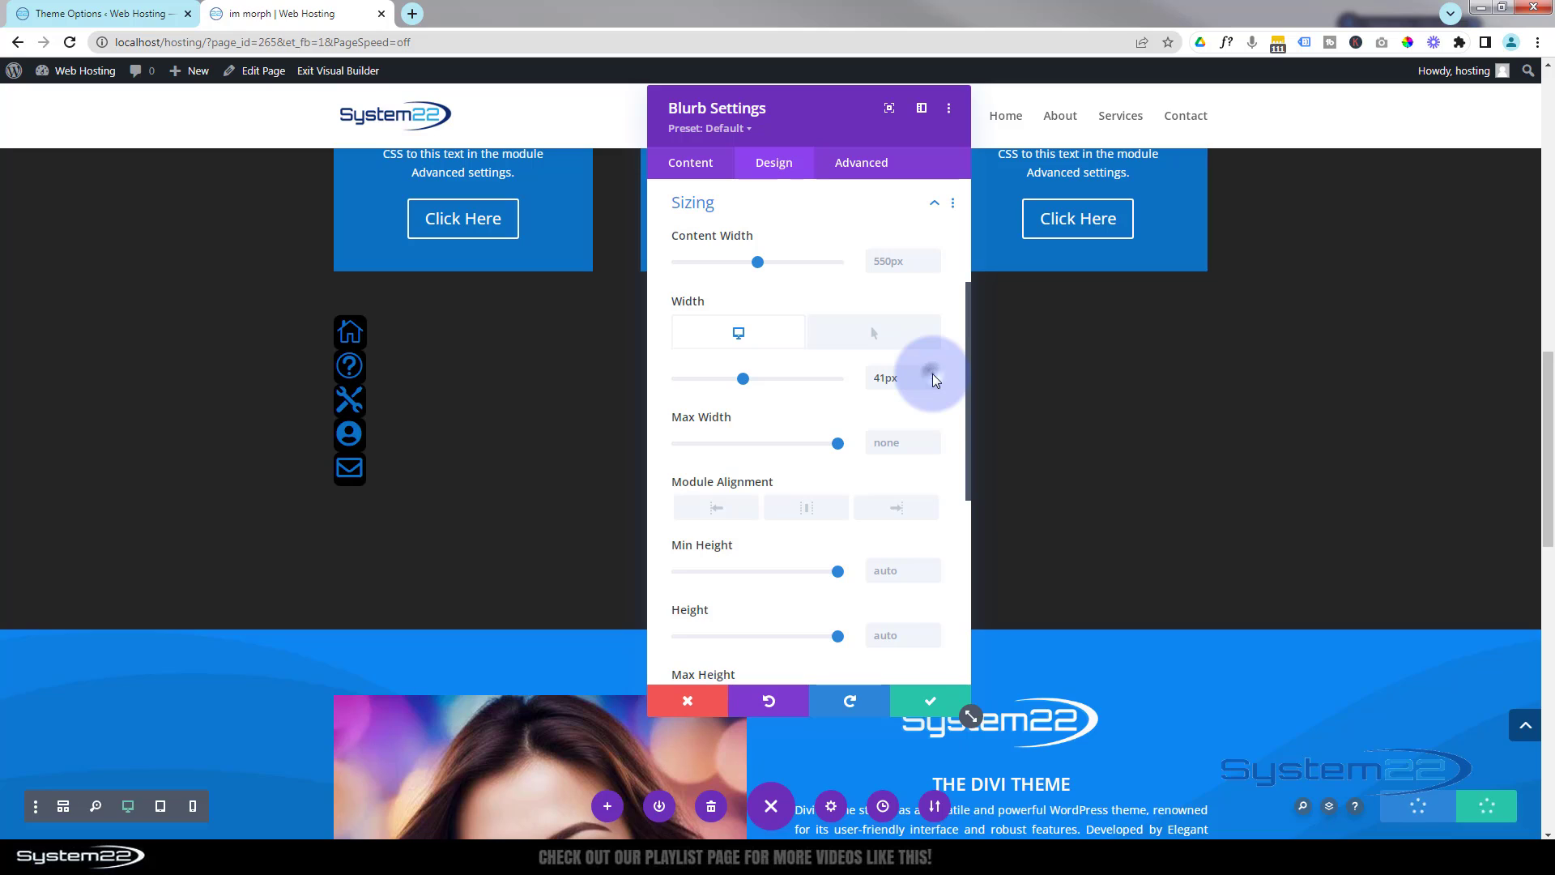
pyautogui.click(932, 375)
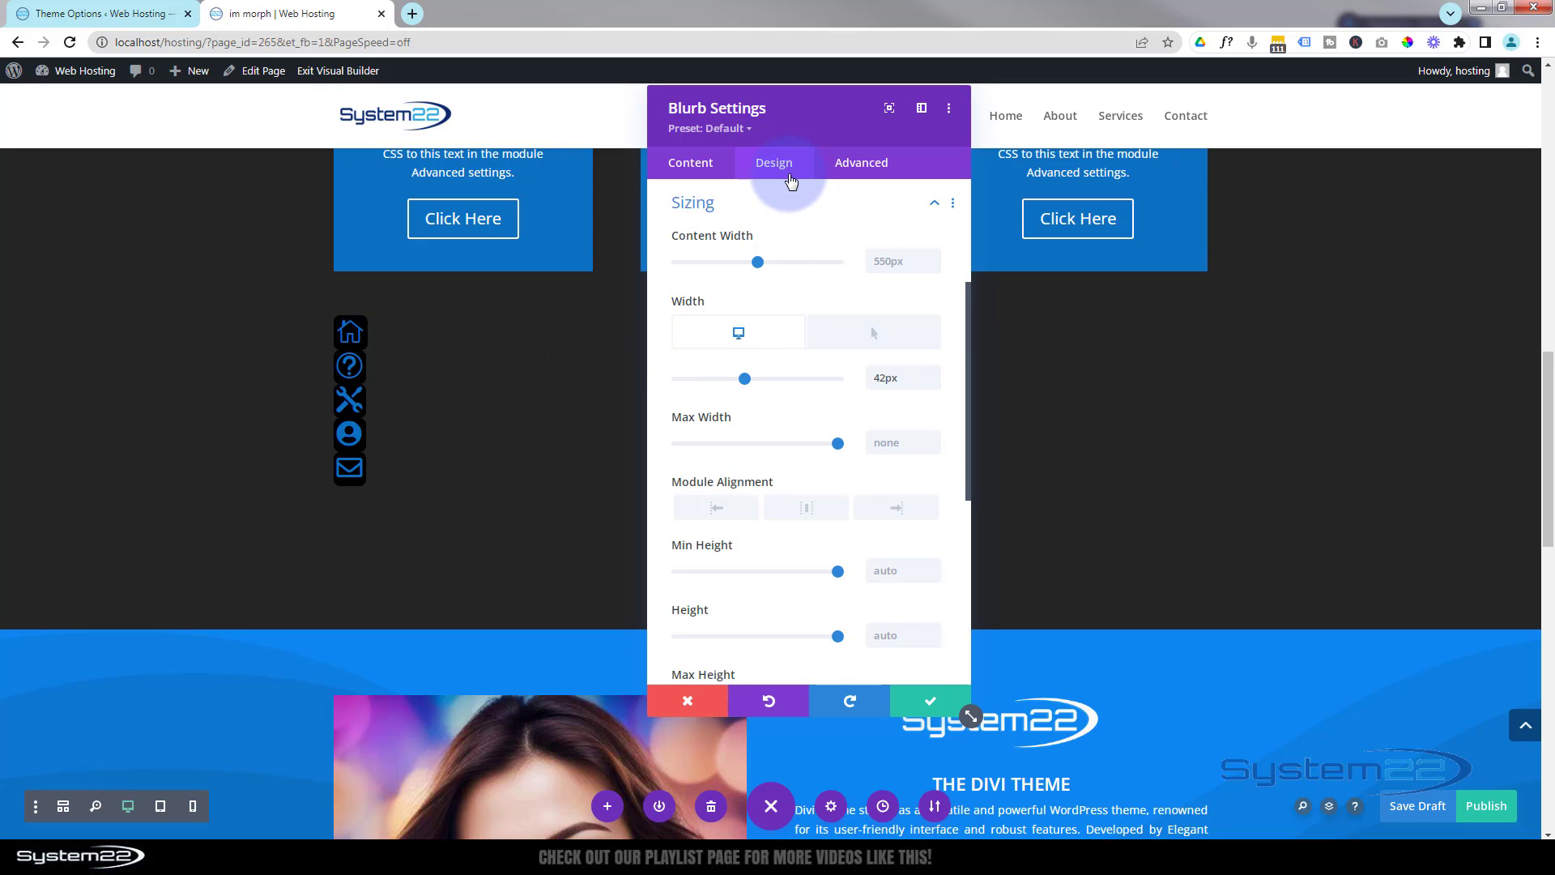
pyautogui.click(769, 204)
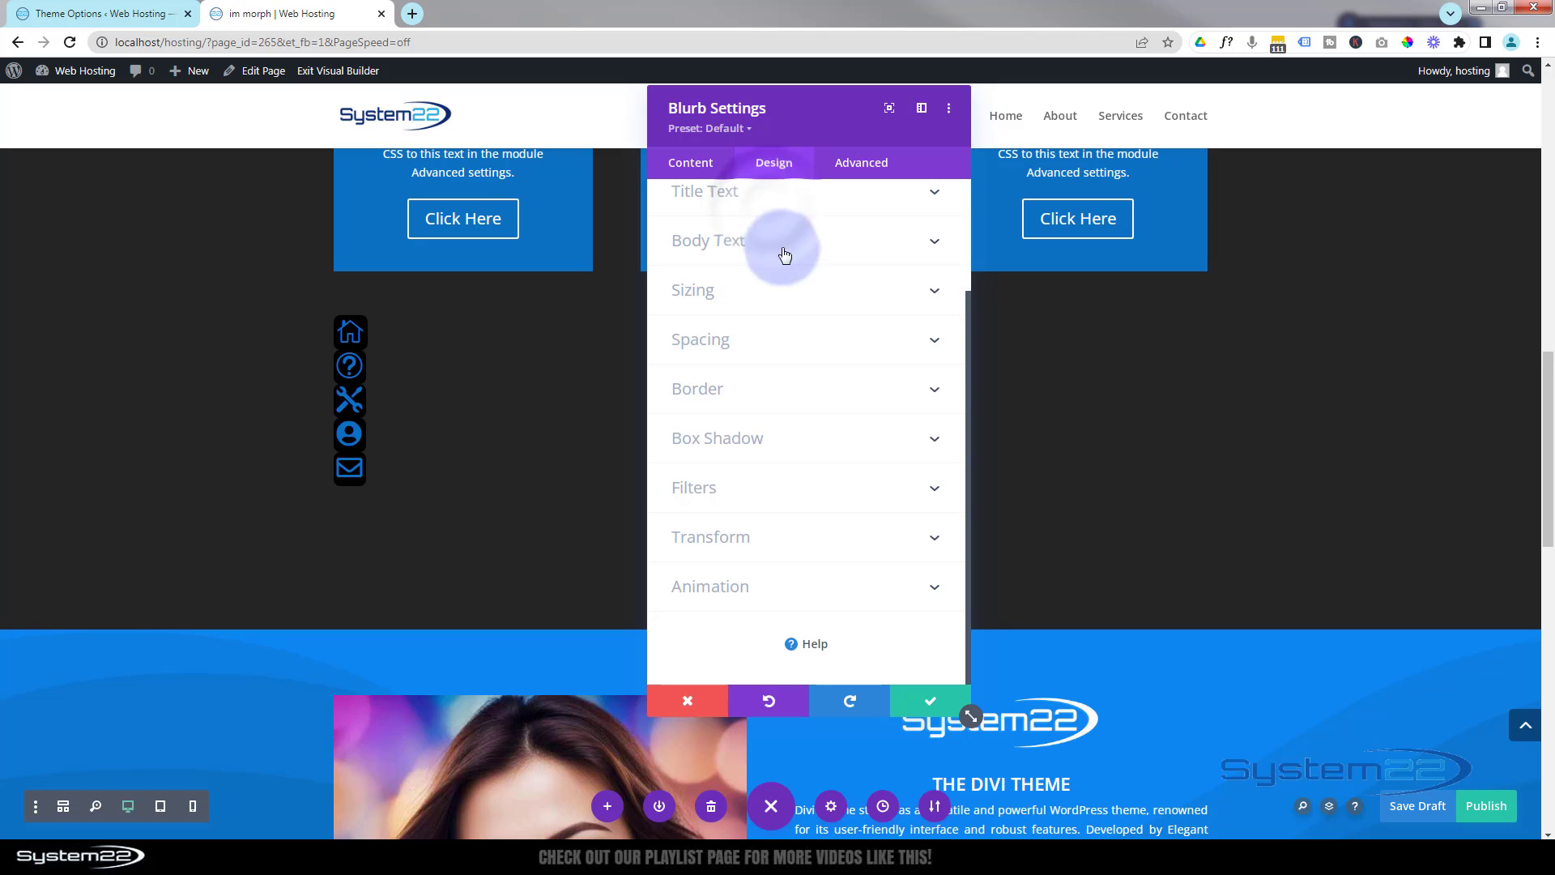
# Set the Home blurb's bottom margin to 5px in its spacing options and save the blurb settings.
pyautogui.click(779, 340)
pyautogui.scroll(-2, 773, 337)
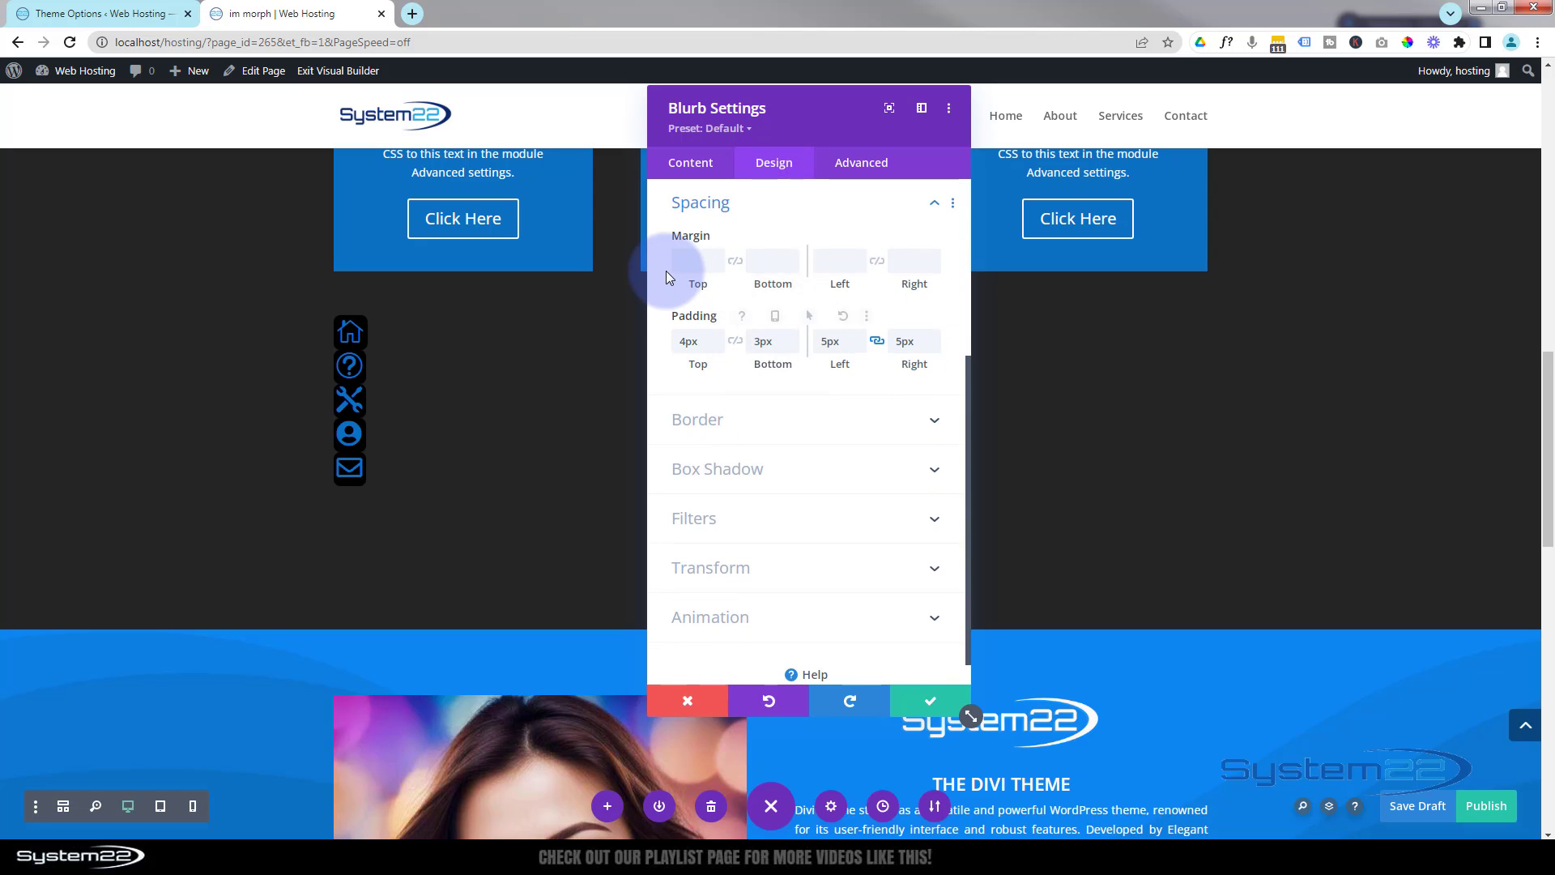
pyautogui.click(772, 260)
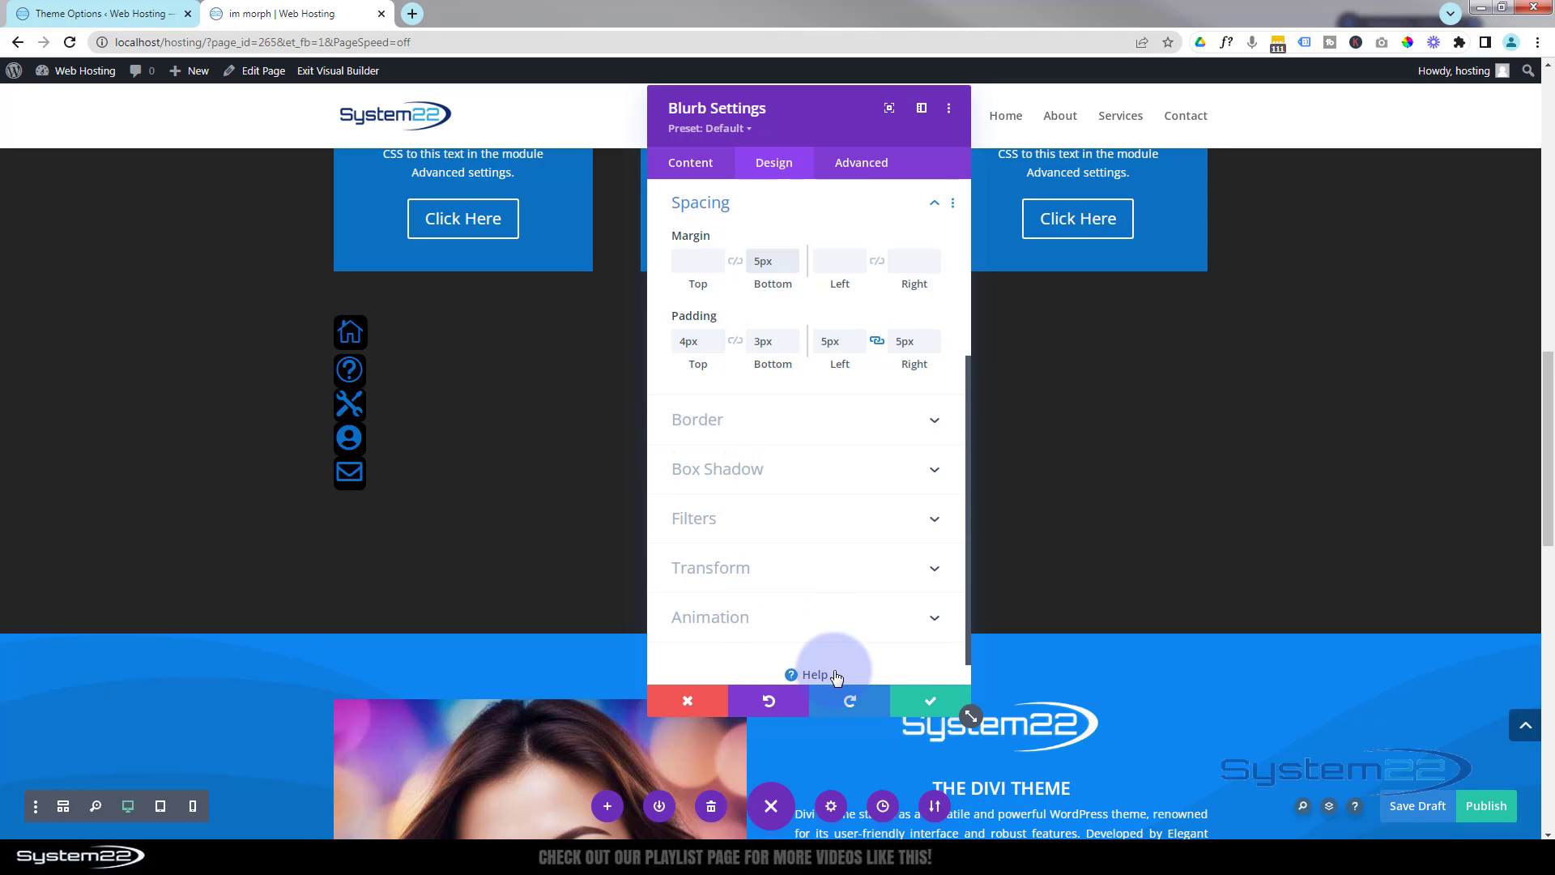
pyautogui.click(921, 703)
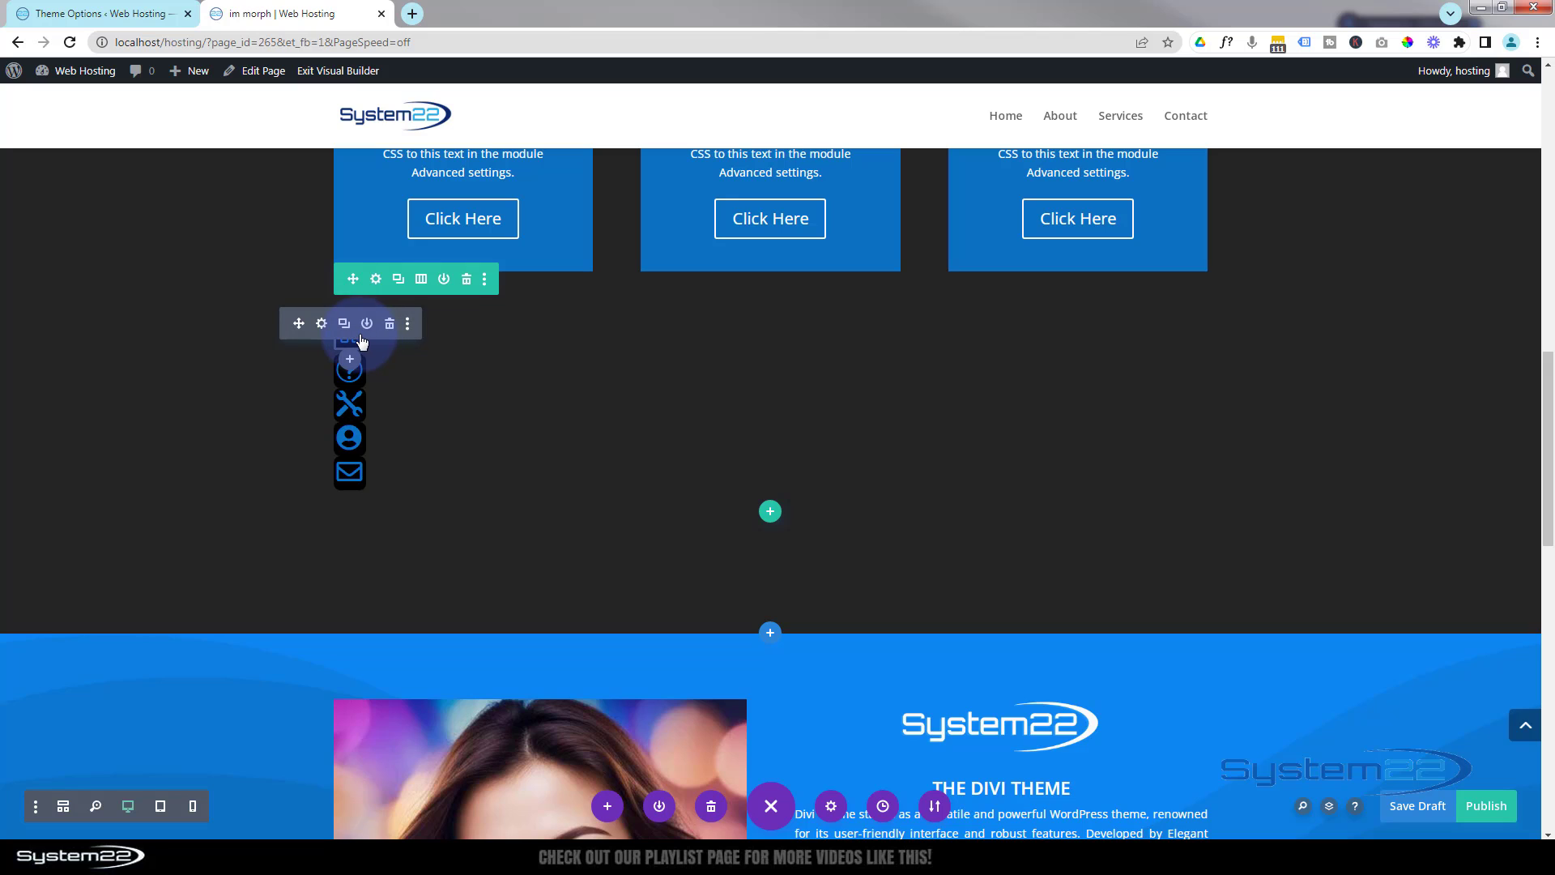
# Extend the Home blurb's styles to all blurbs throughout This Row and save the page.
pyautogui.rightClick(360, 341)
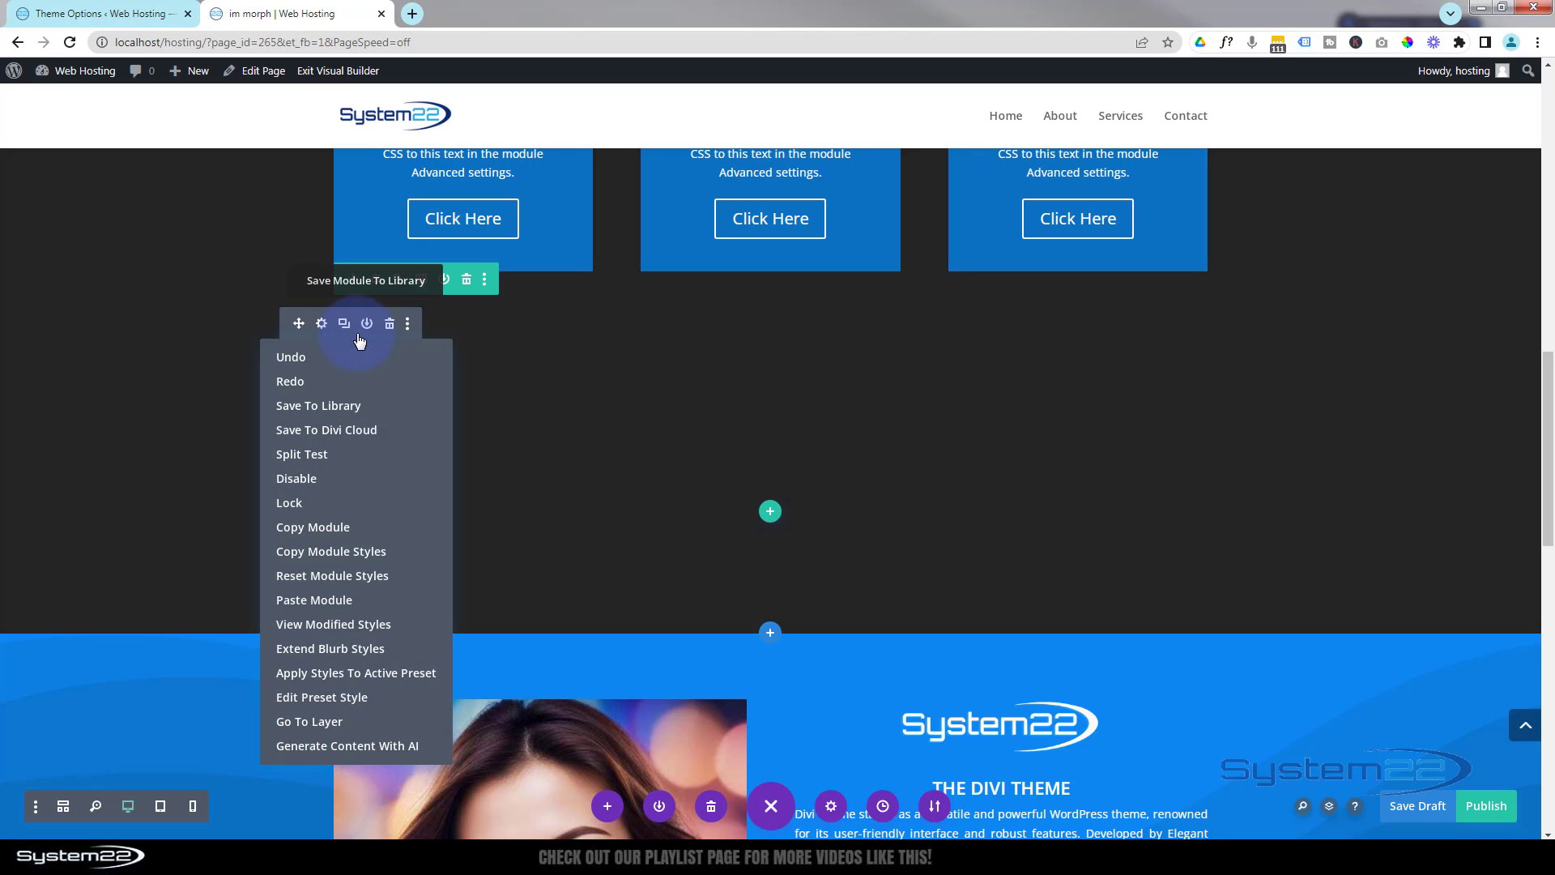
pyautogui.click(332, 649)
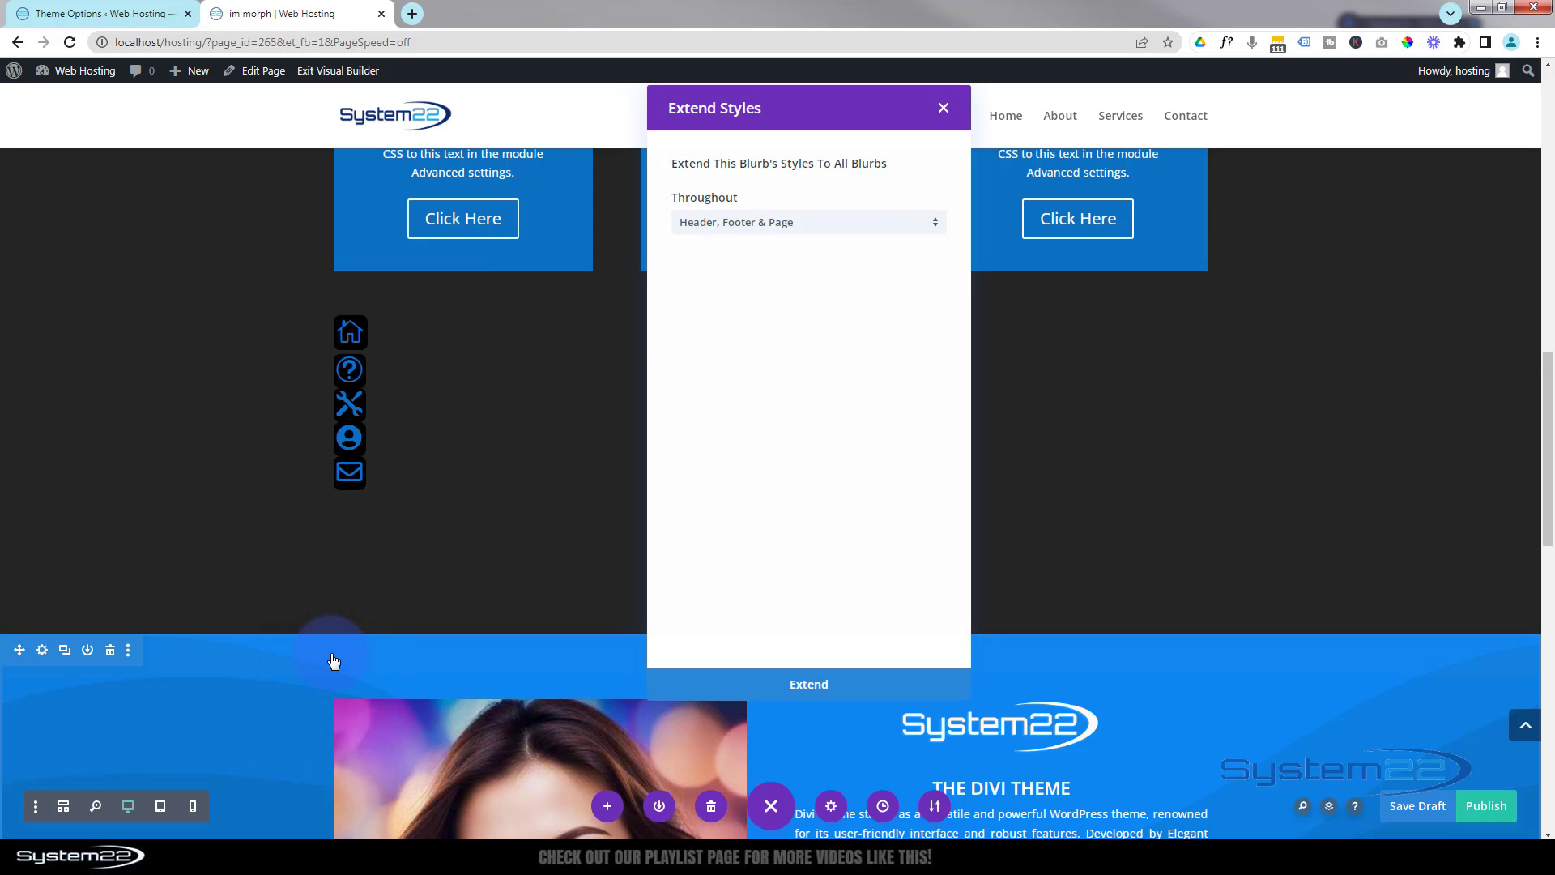
pyautogui.click(753, 223)
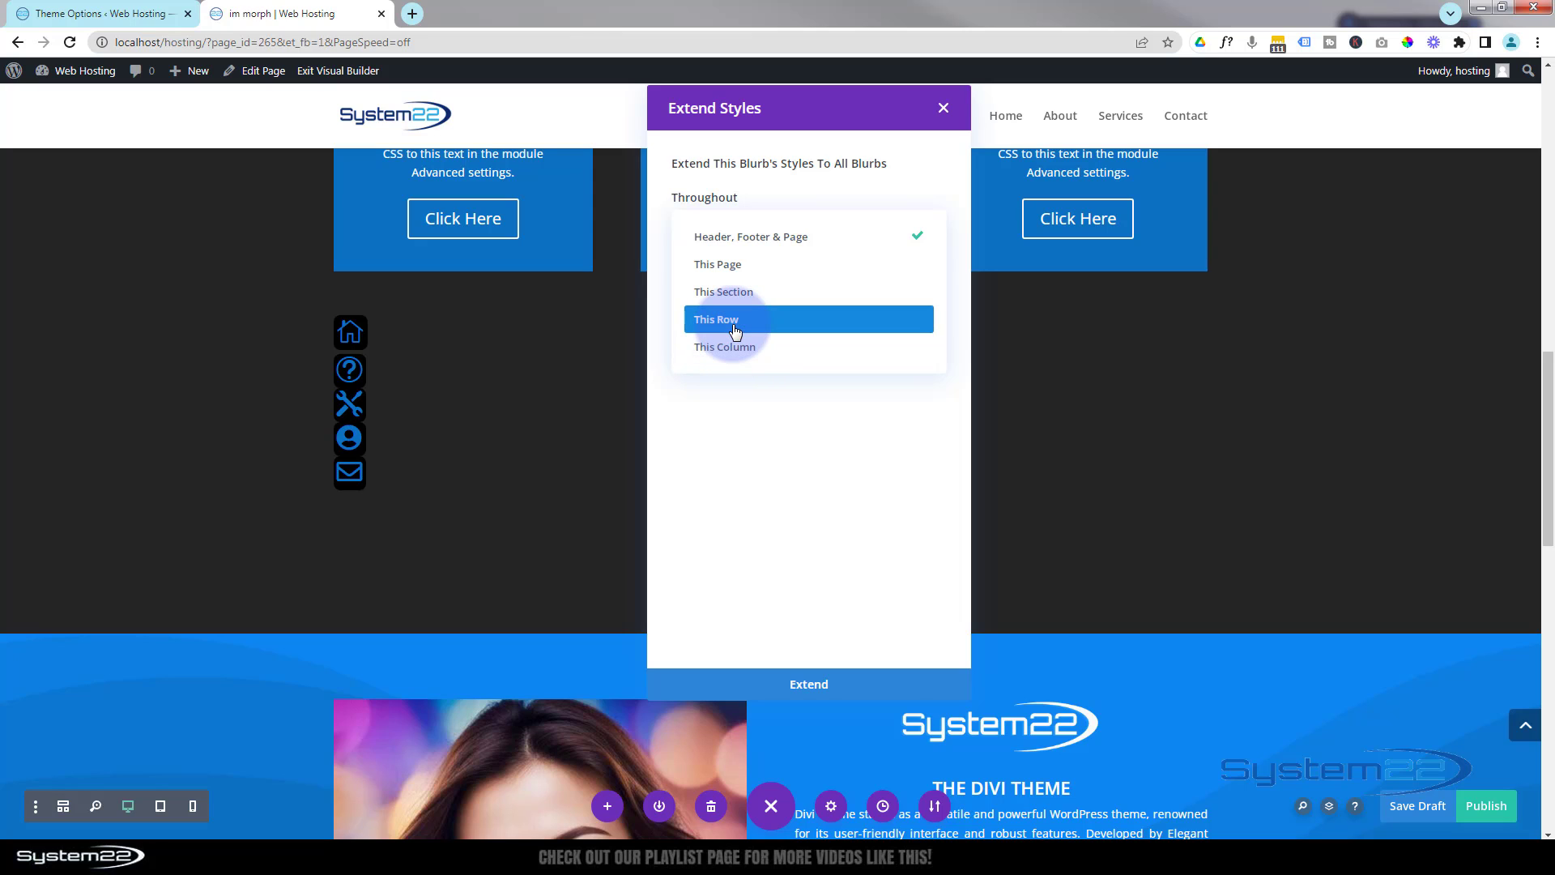
pyautogui.click(735, 327)
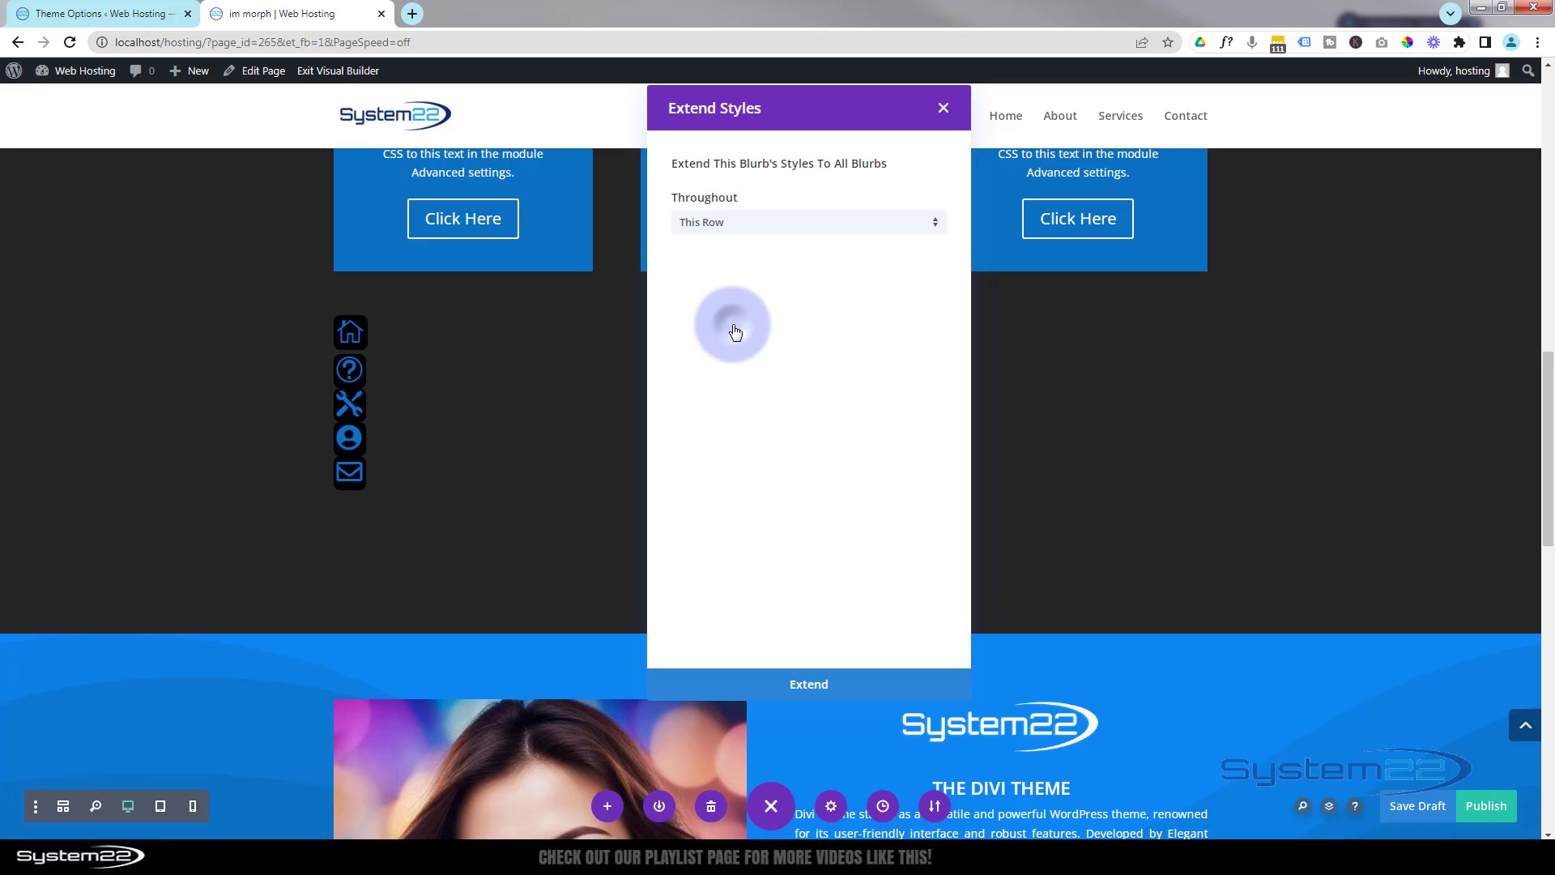
pyautogui.click(838, 687)
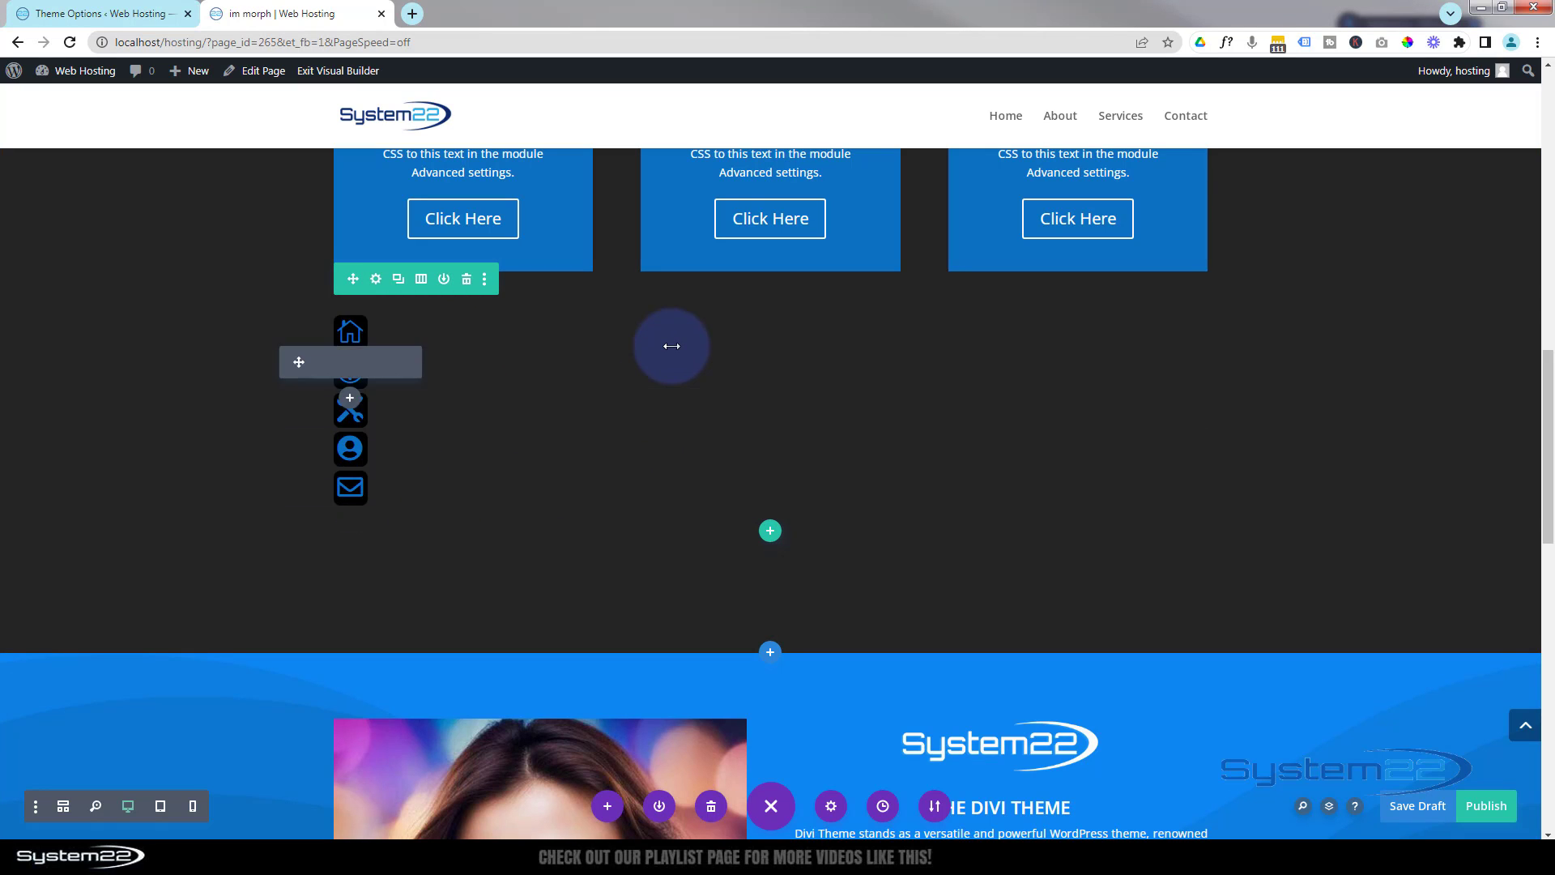
pyautogui.hotkey('ctrl', 's')
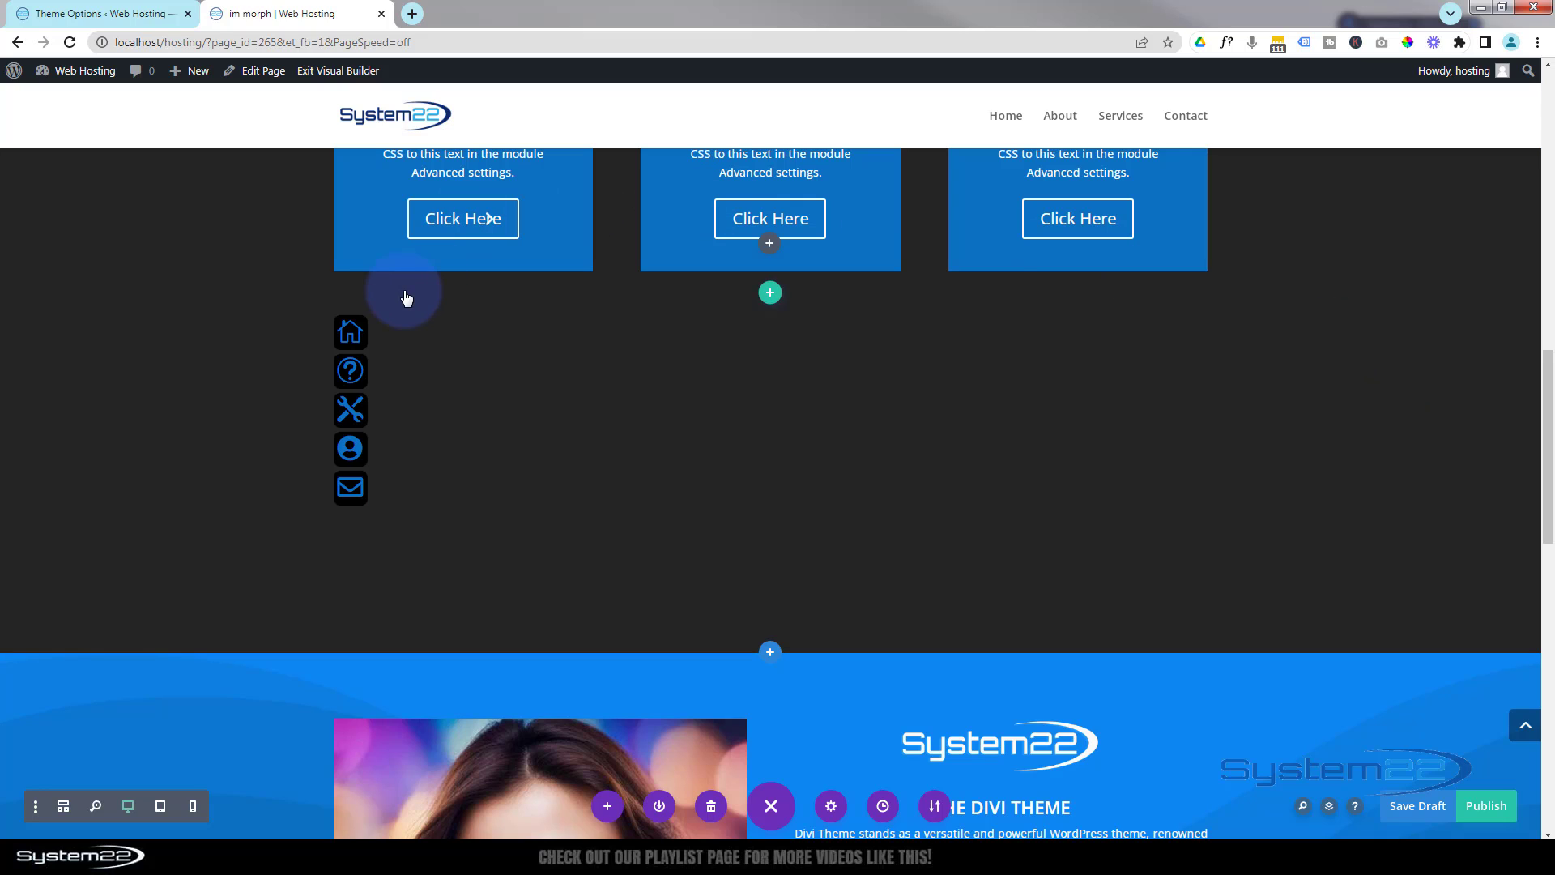
# Give the row holding the icon blurbs a red background colour.
pyautogui.moveTo(406, 305)
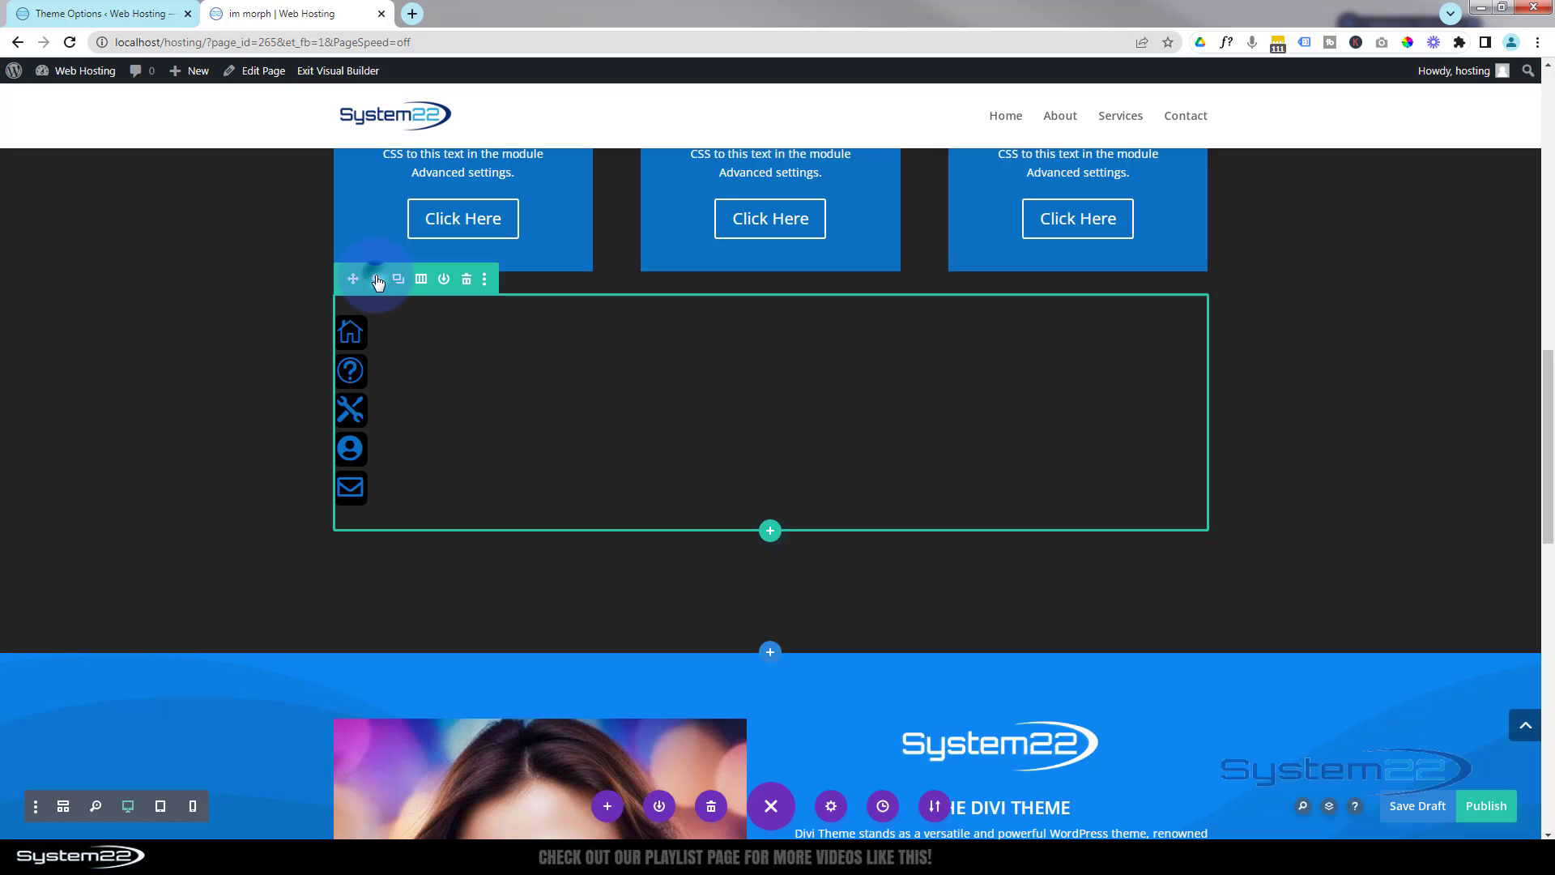
pyautogui.click(377, 280)
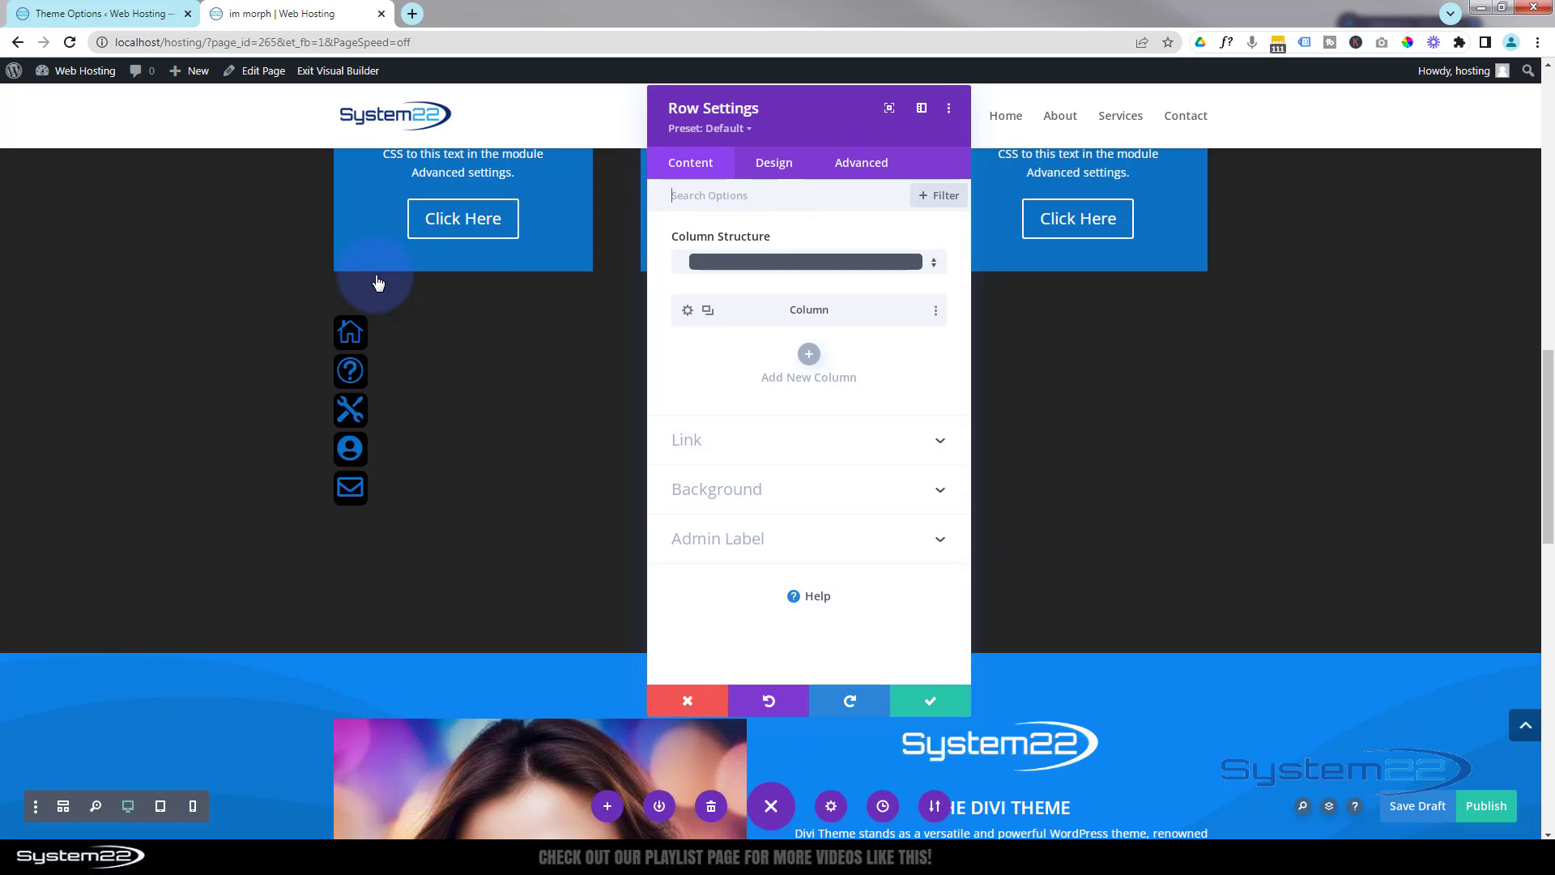
pyautogui.click(780, 494)
pyautogui.click(779, 510)
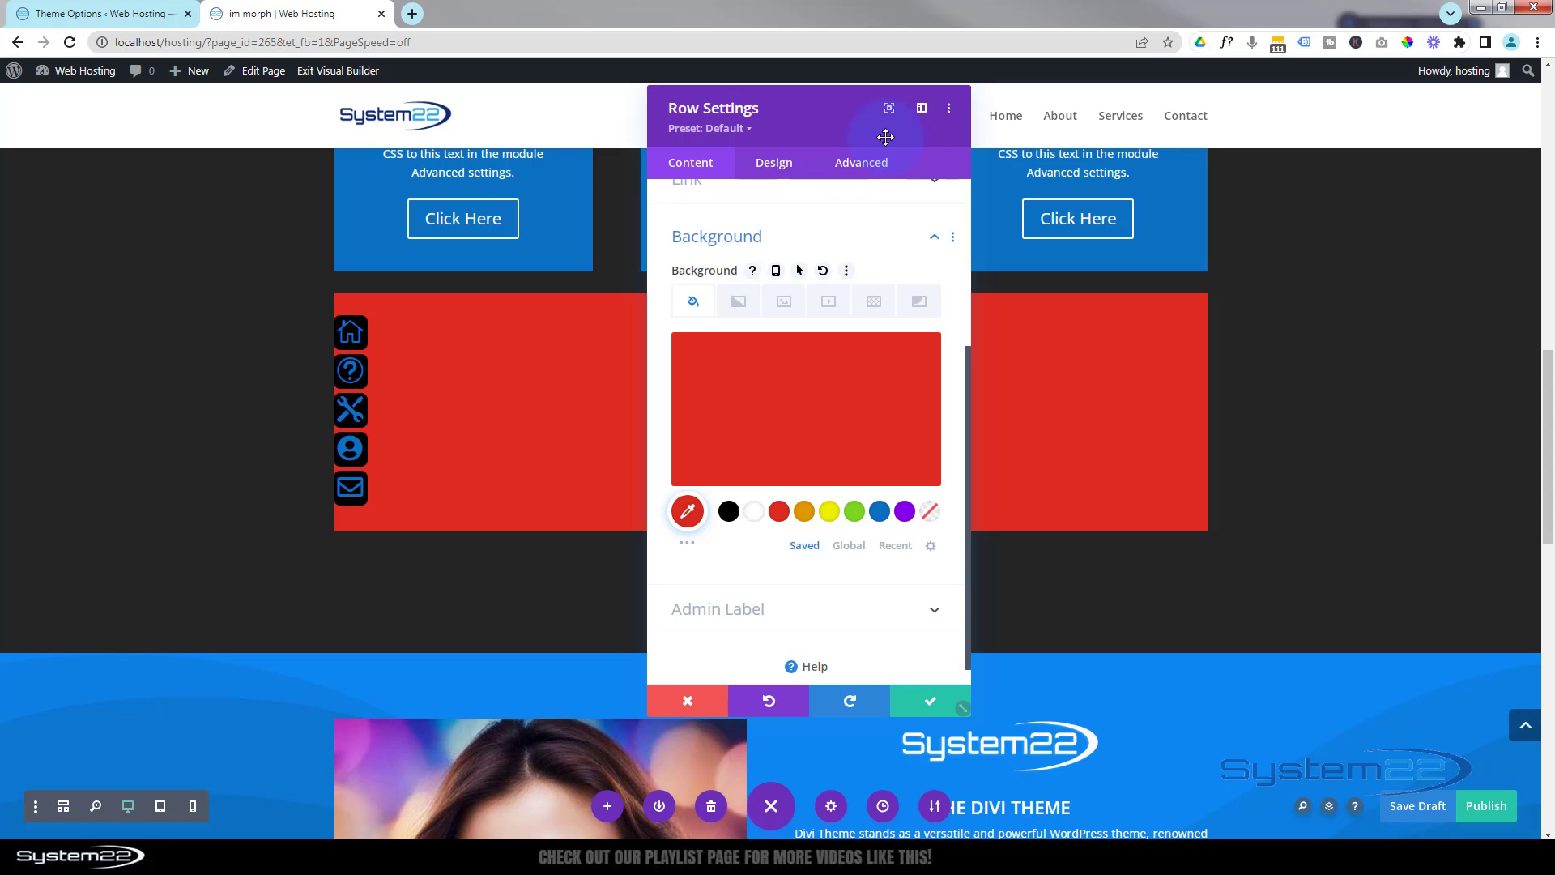
# Set the icon row's width to 42px and its row alignment to left in the sizing options.
pyautogui.click(776, 167)
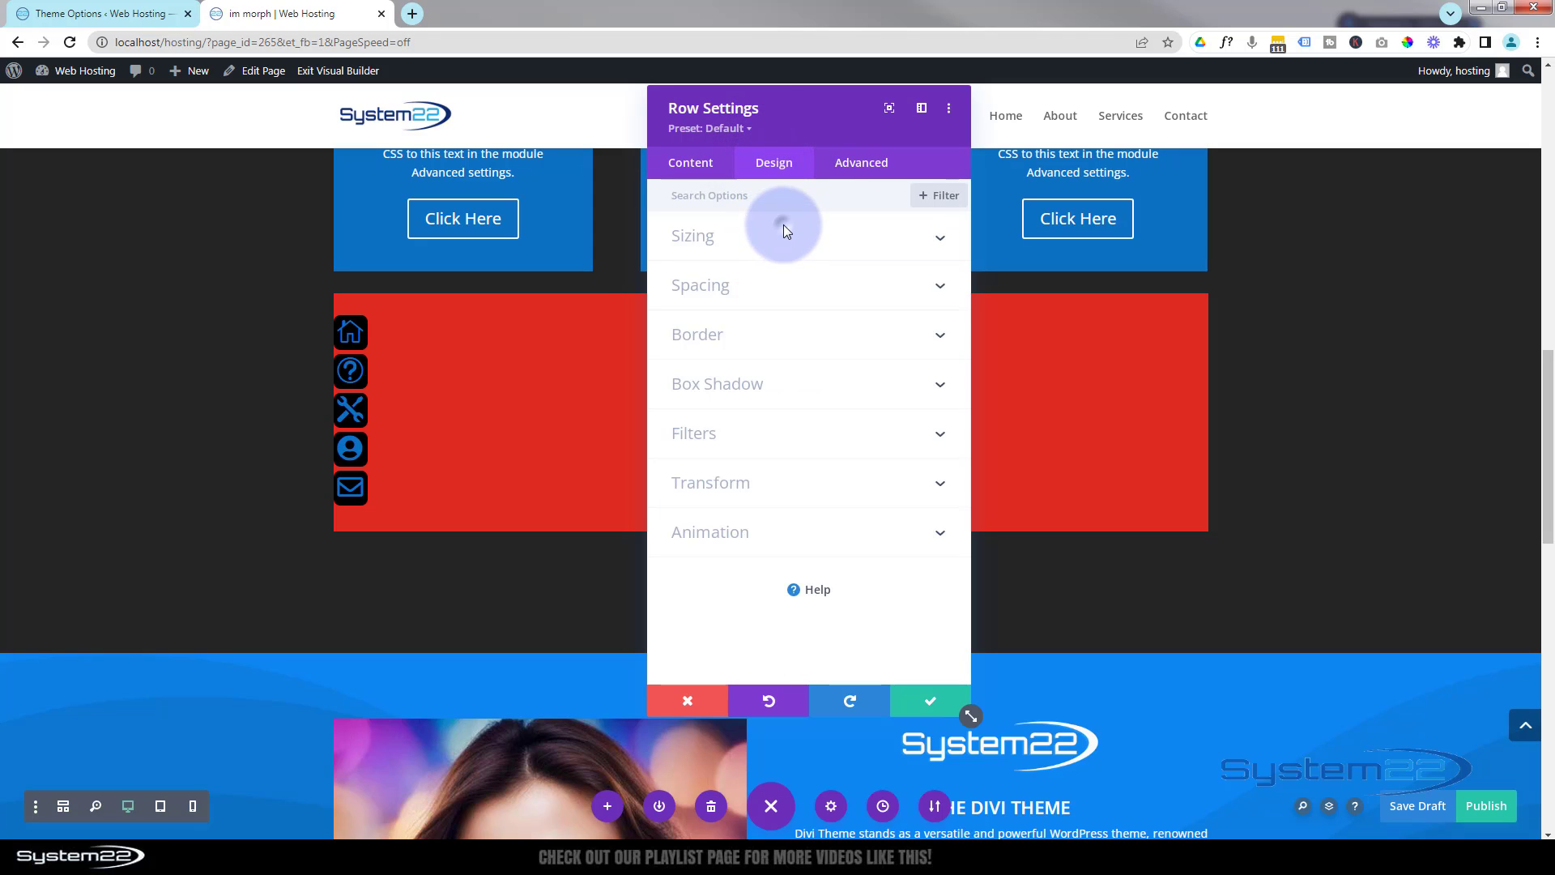
pyautogui.click(902, 238)
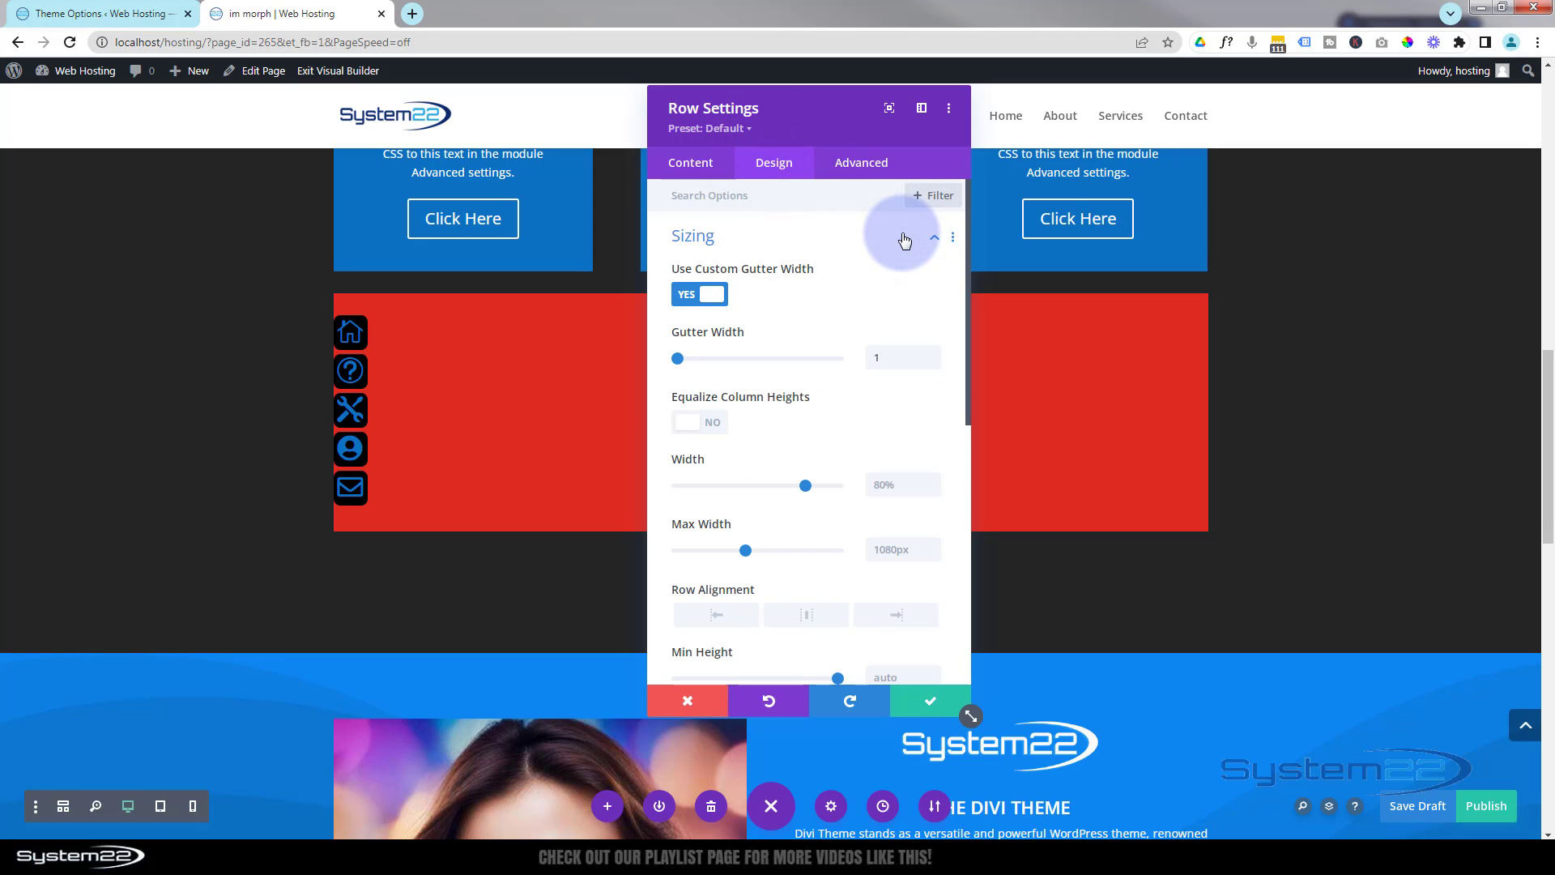
pyautogui.click(888, 468)
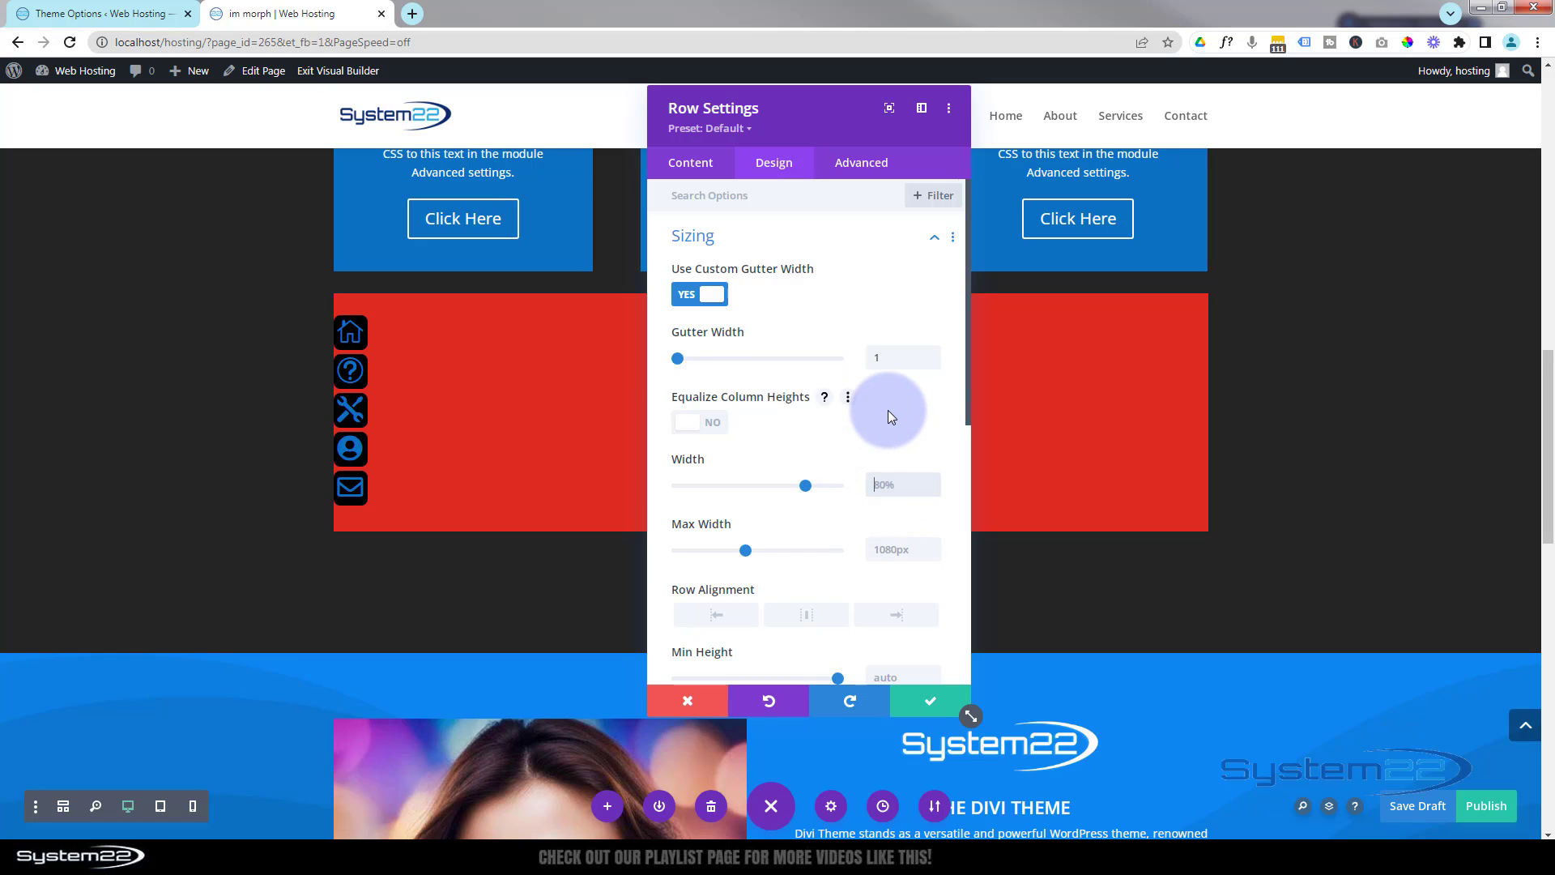
pyautogui.write('42px')
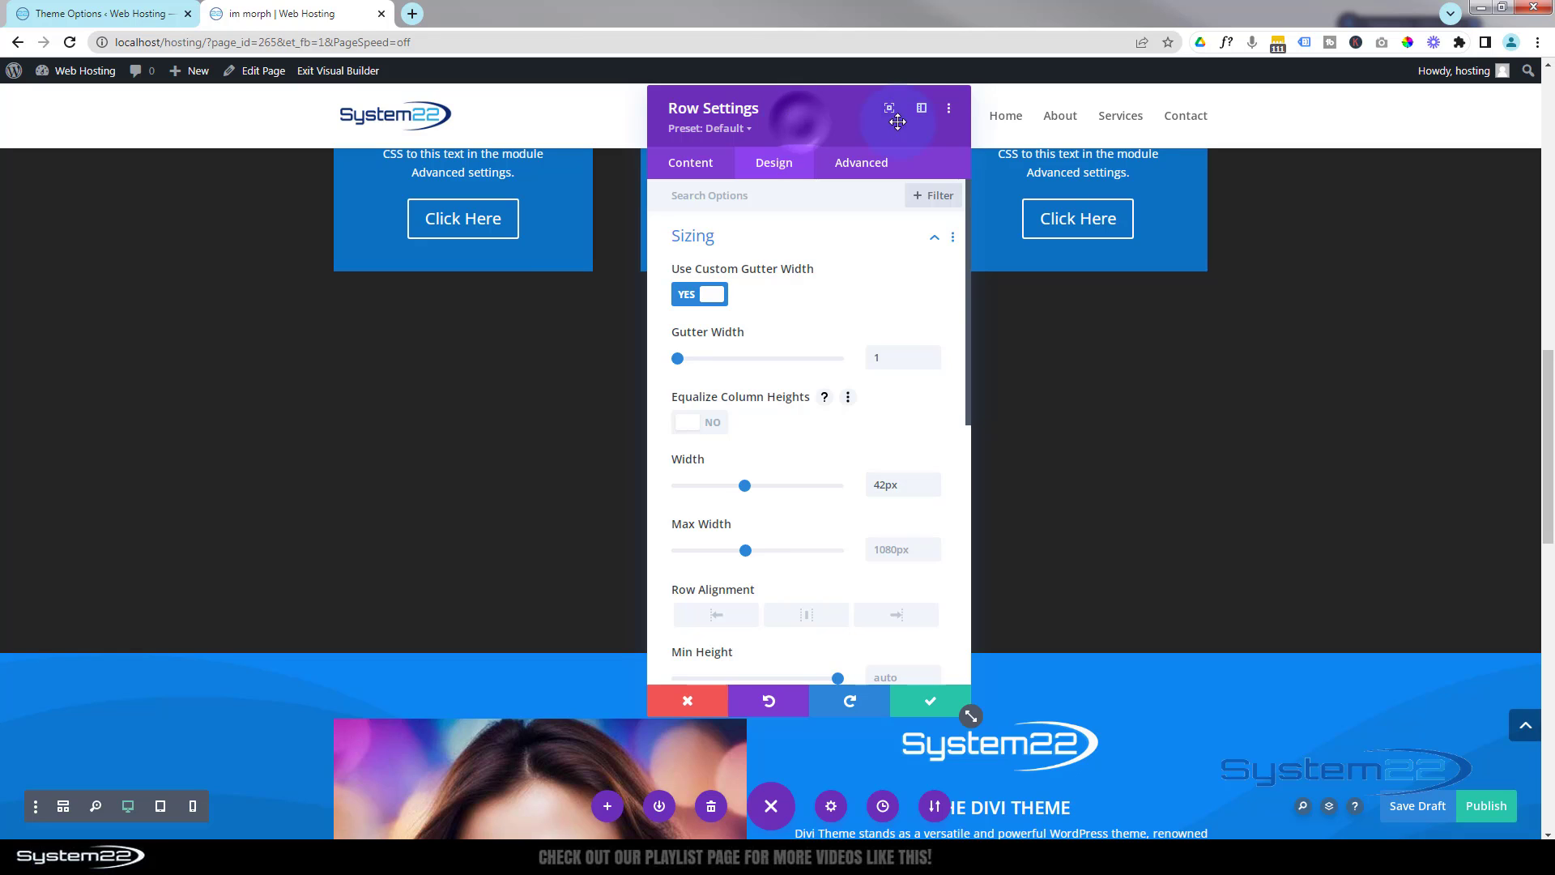
pyautogui.moveTo(799, 121); pyautogui.dragTo(1037, 109)
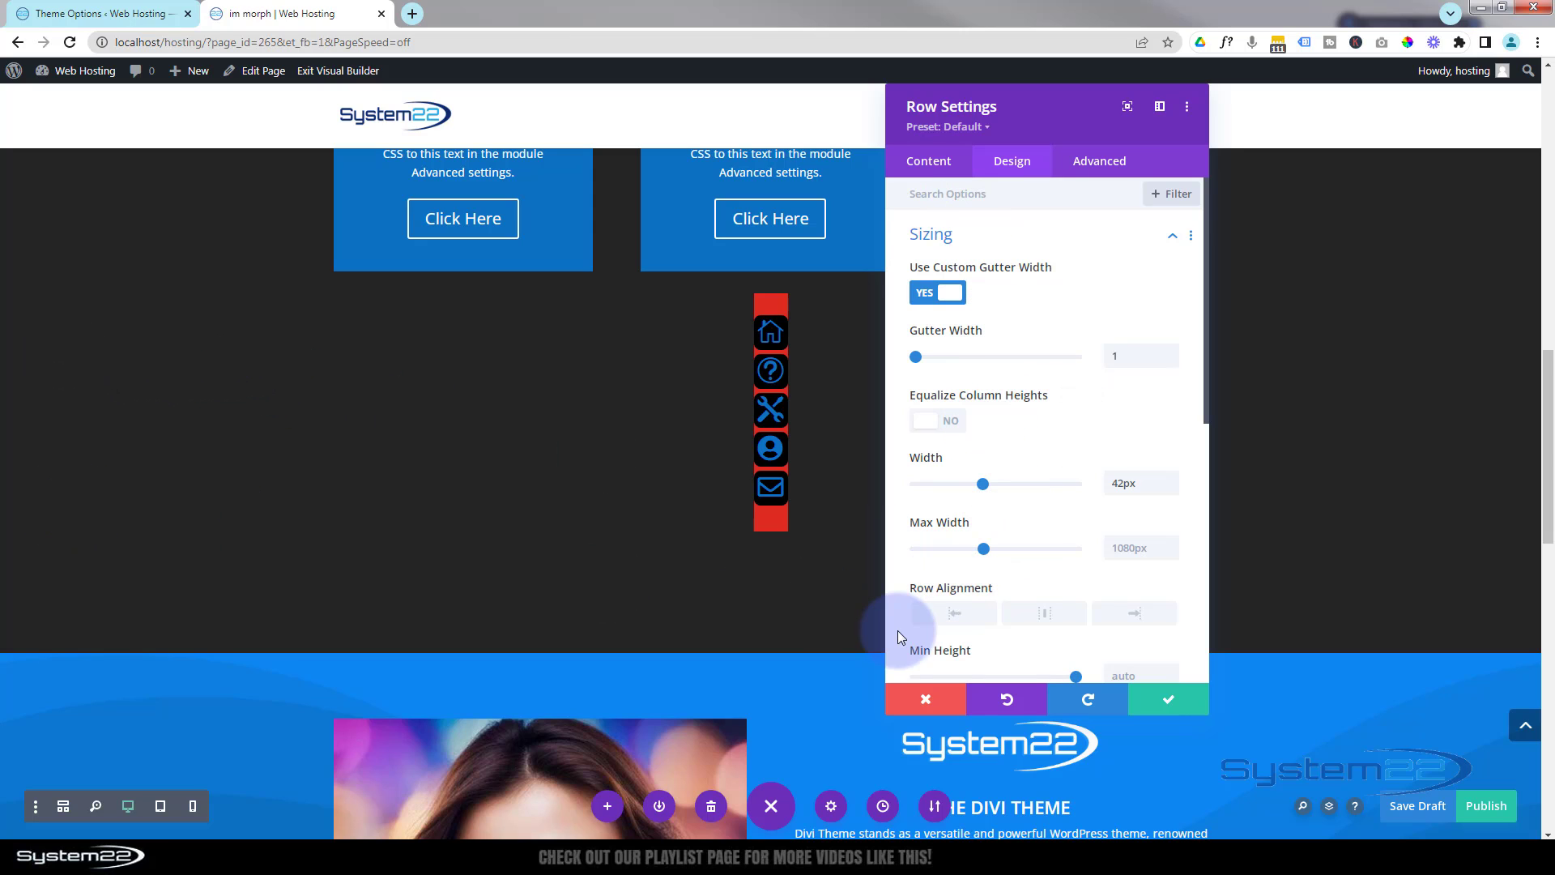
pyautogui.click(957, 614)
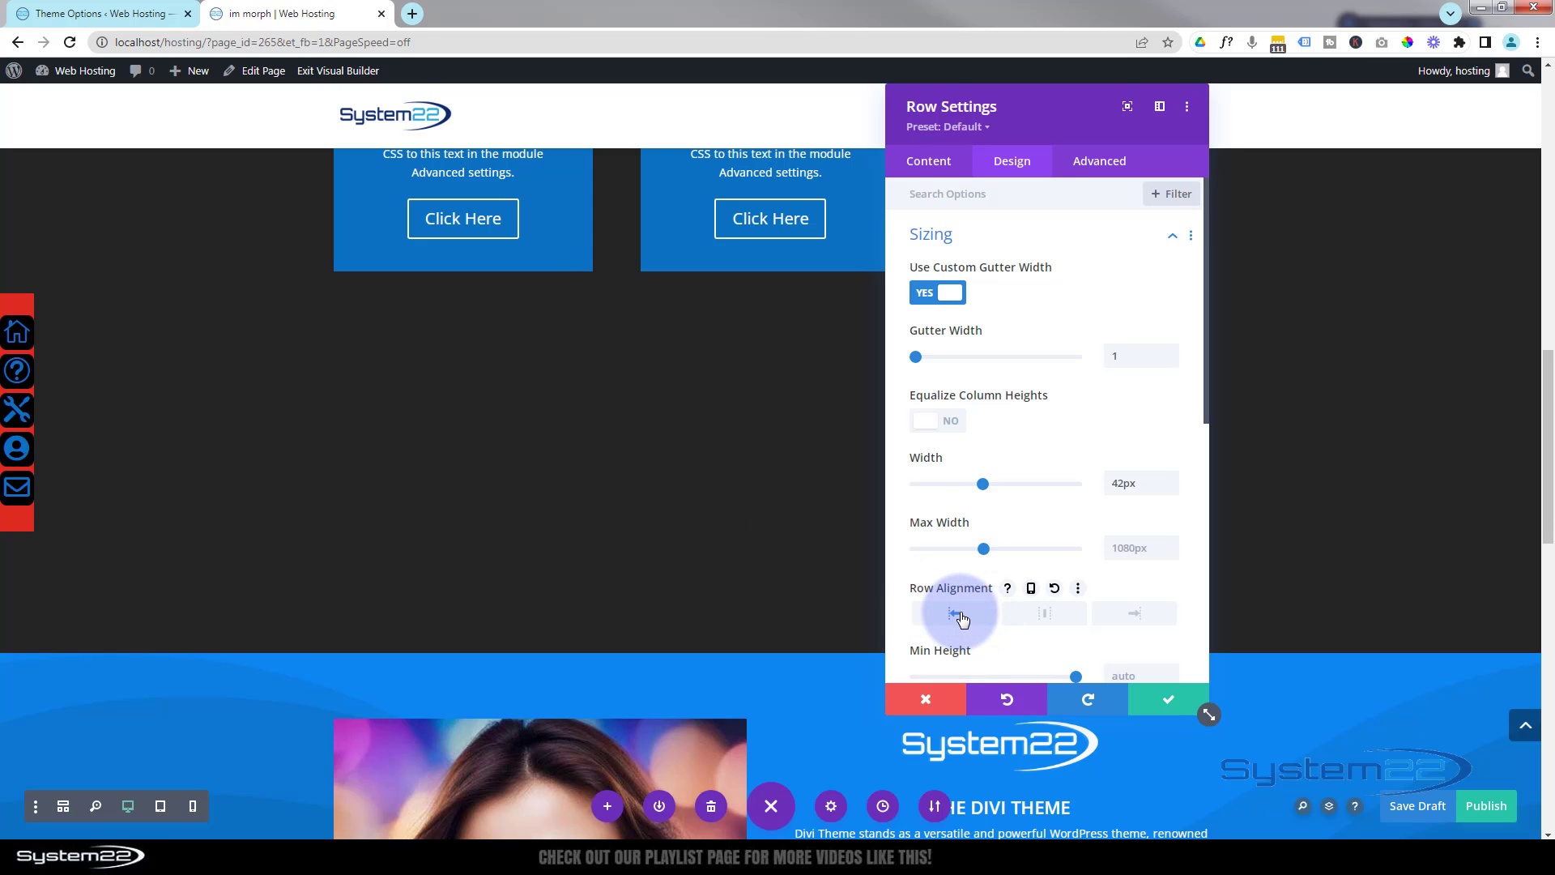
# Enable hover options for the icon row's width and set the hover width to 100px.
pyautogui.moveTo(929, 463)
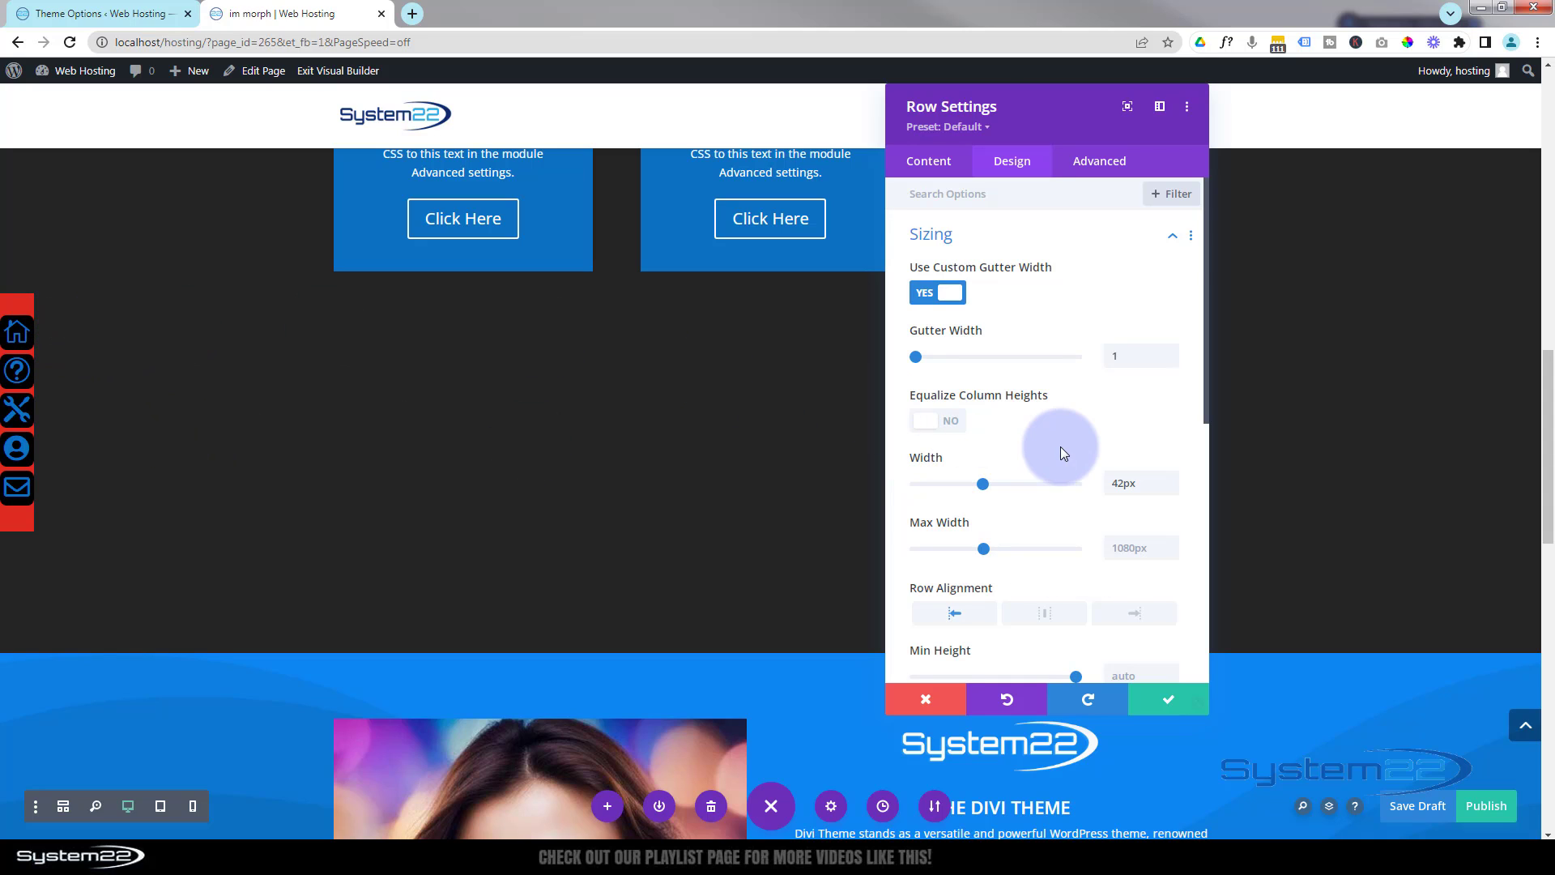
pyautogui.moveTo(967, 448)
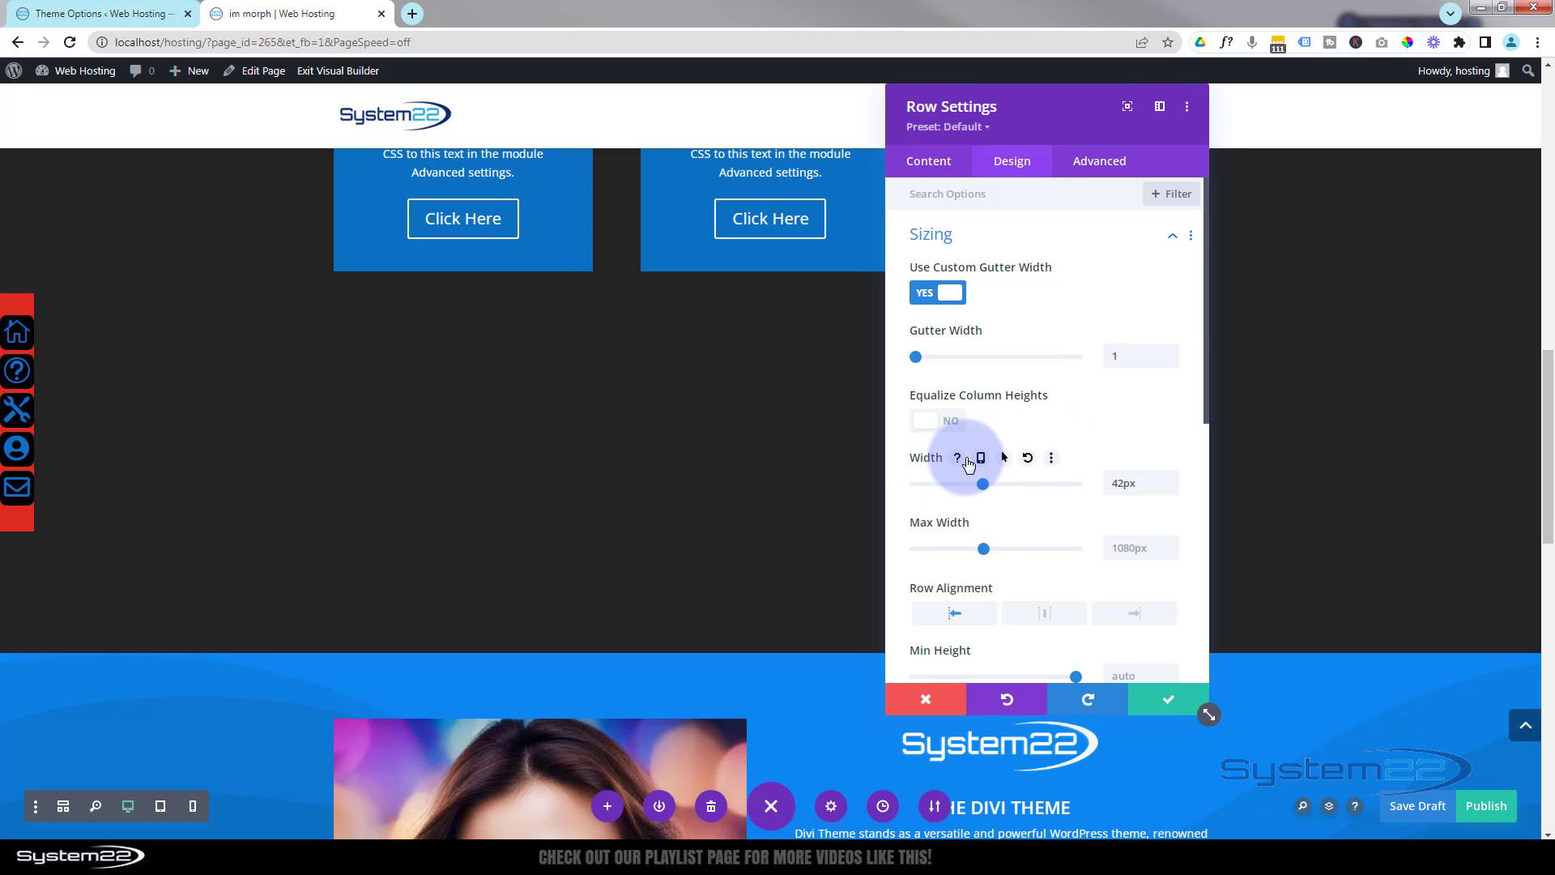
pyautogui.click(1005, 459)
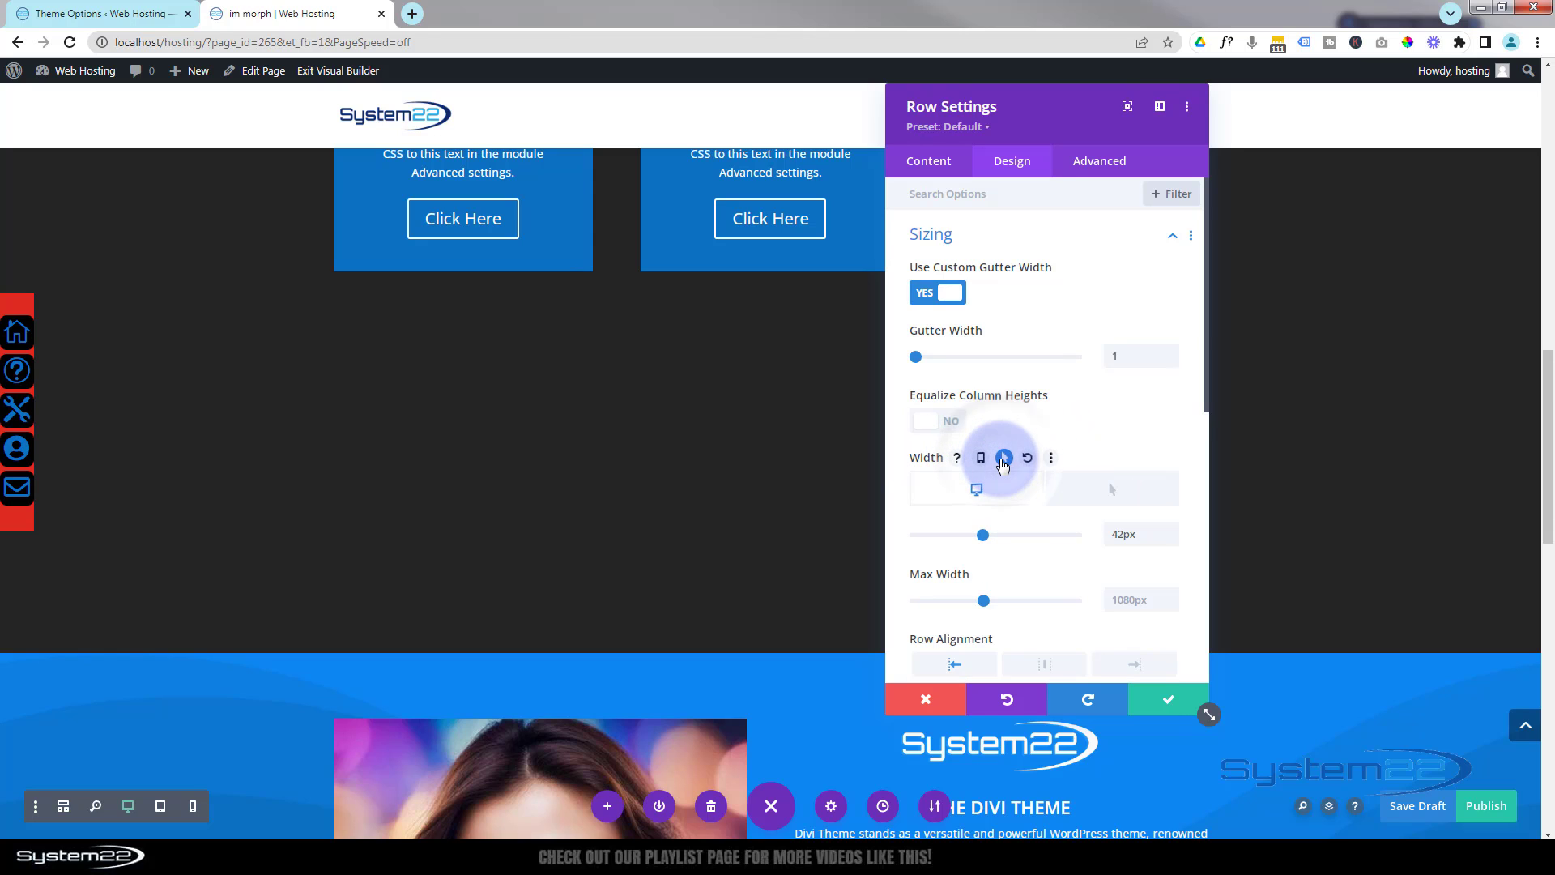
pyautogui.click(1097, 489)
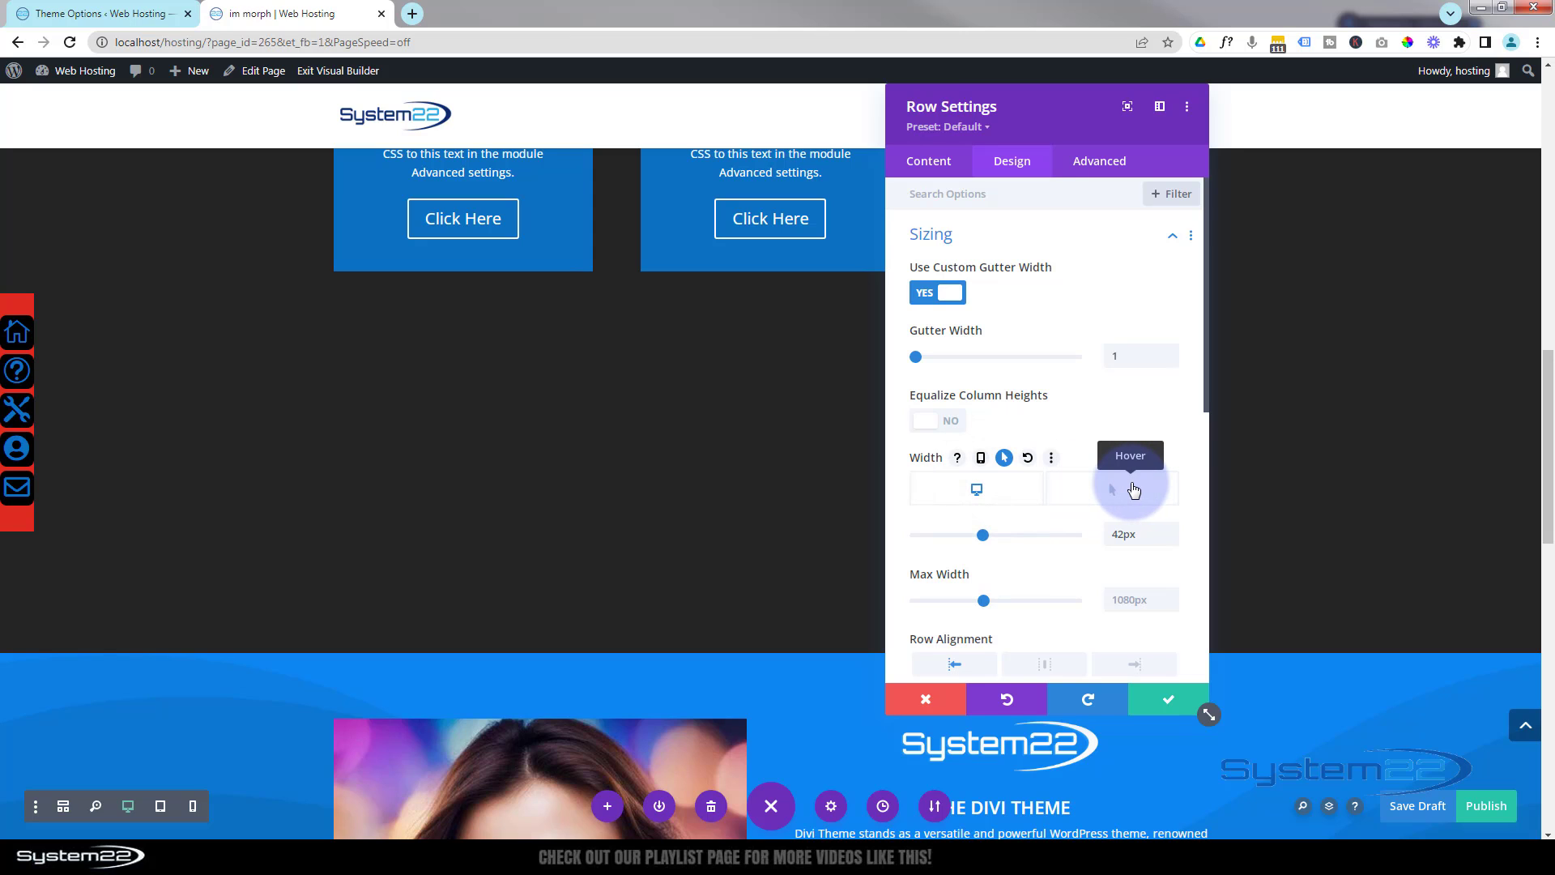
pyautogui.click(1132, 489)
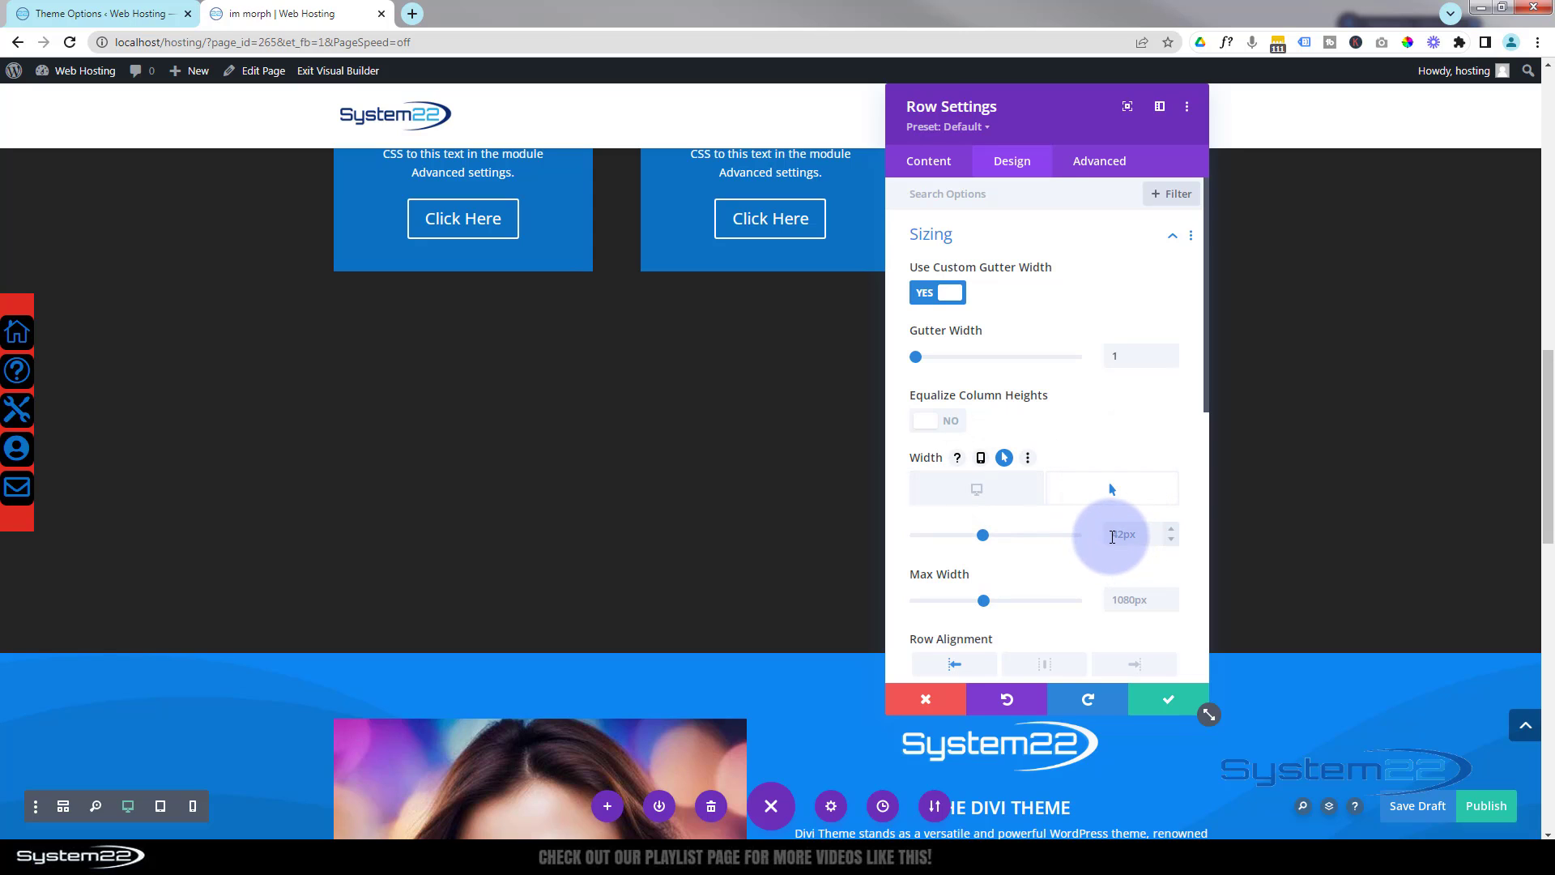
pyautogui.click(1111, 534)
pyautogui.write('1')
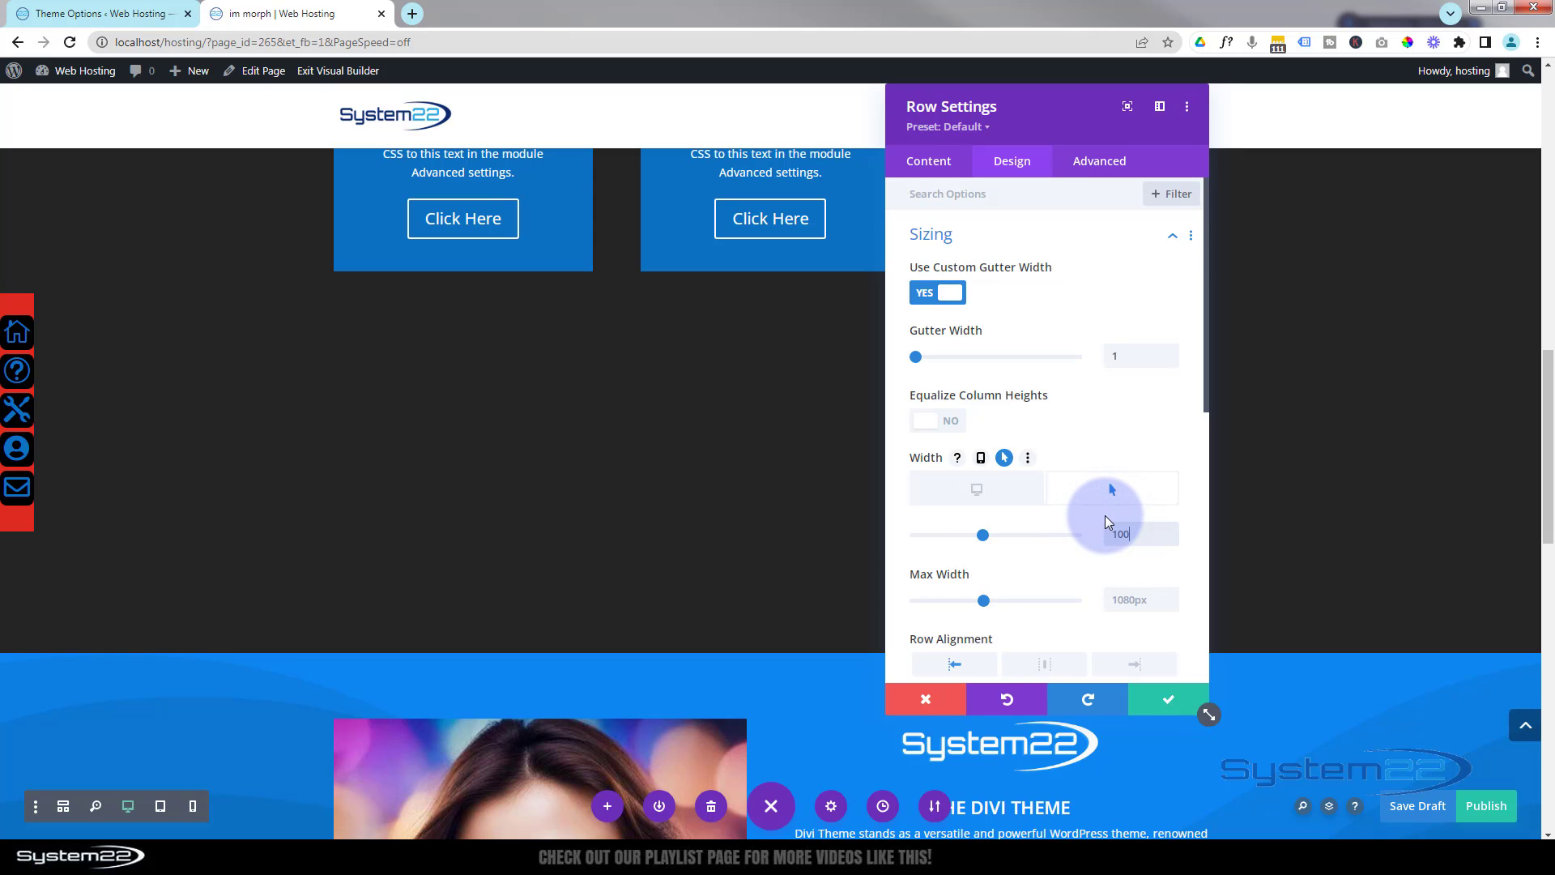
pyautogui.write('00')
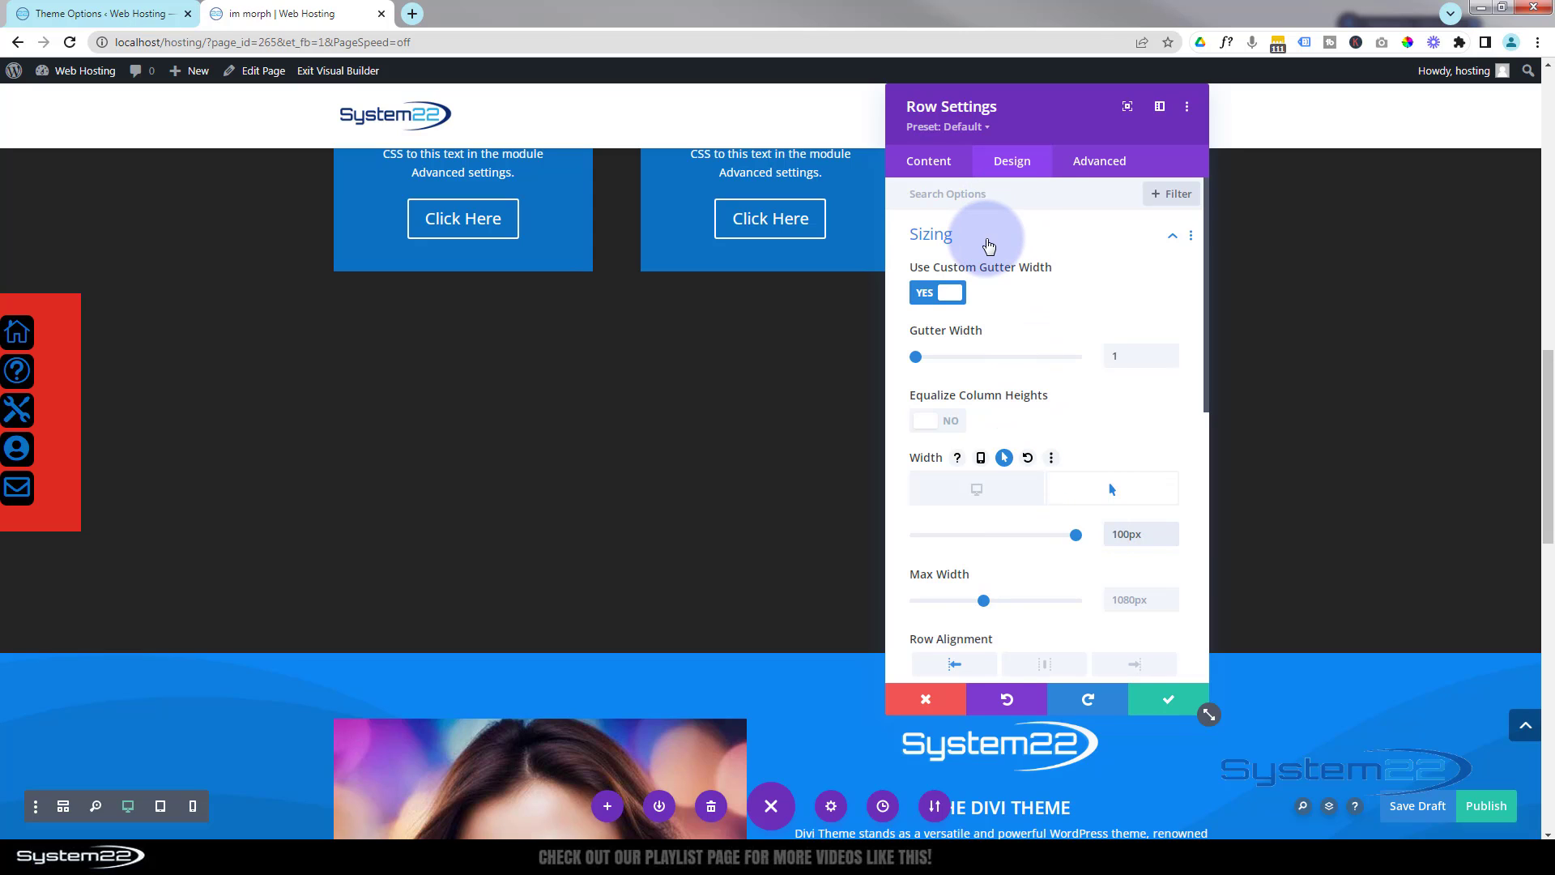
# Set the icon row's linked top and bottom padding to 0px and enable hover options for padding, showing the desktop state.
pyautogui.click(988, 243)
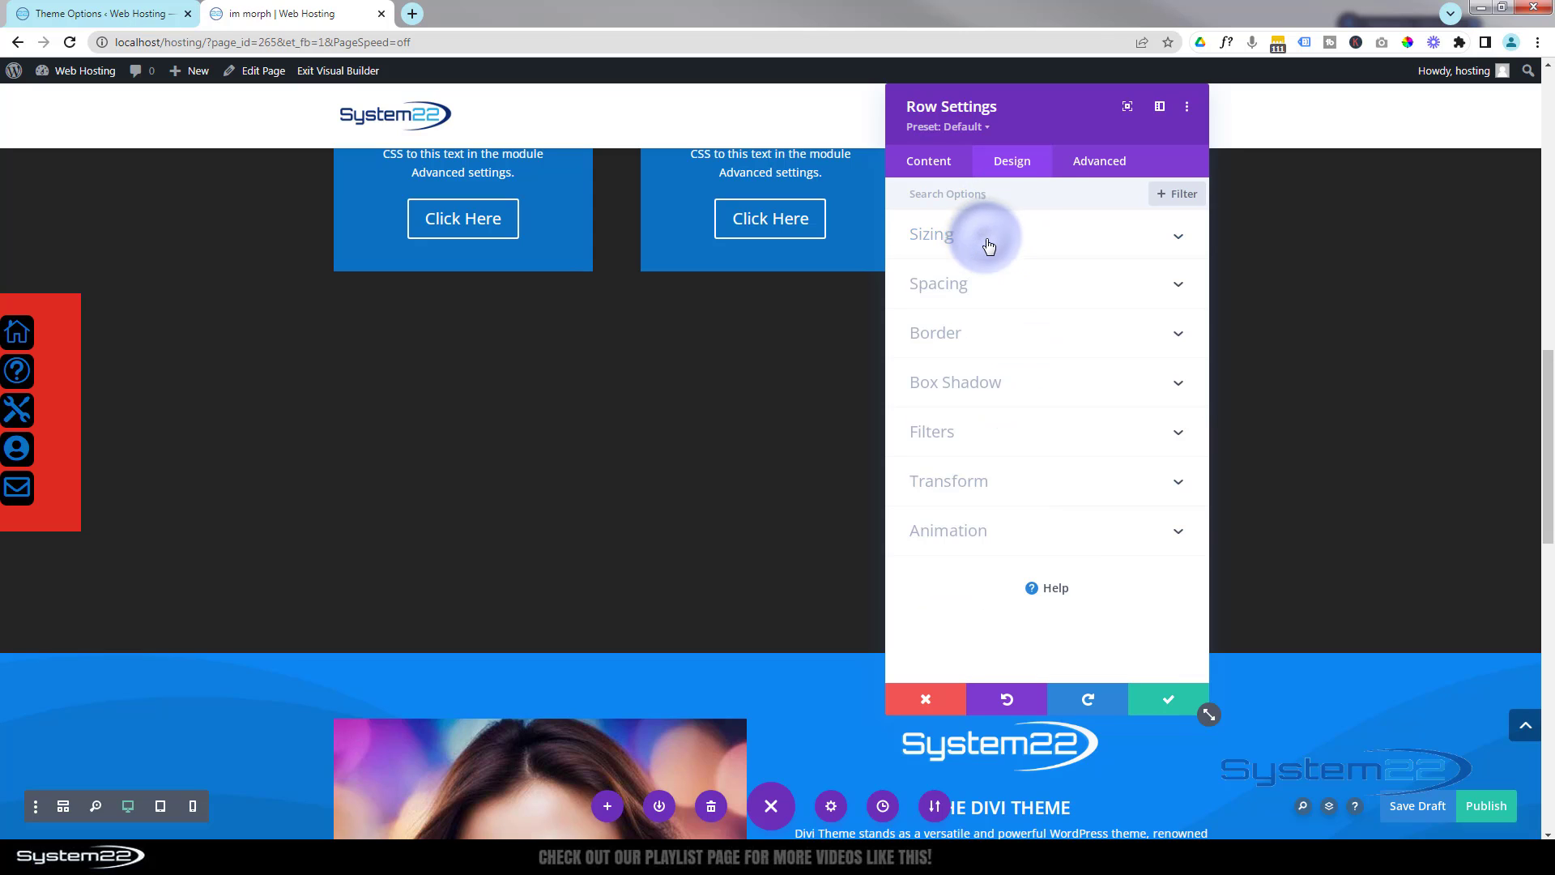
pyautogui.click(1050, 283)
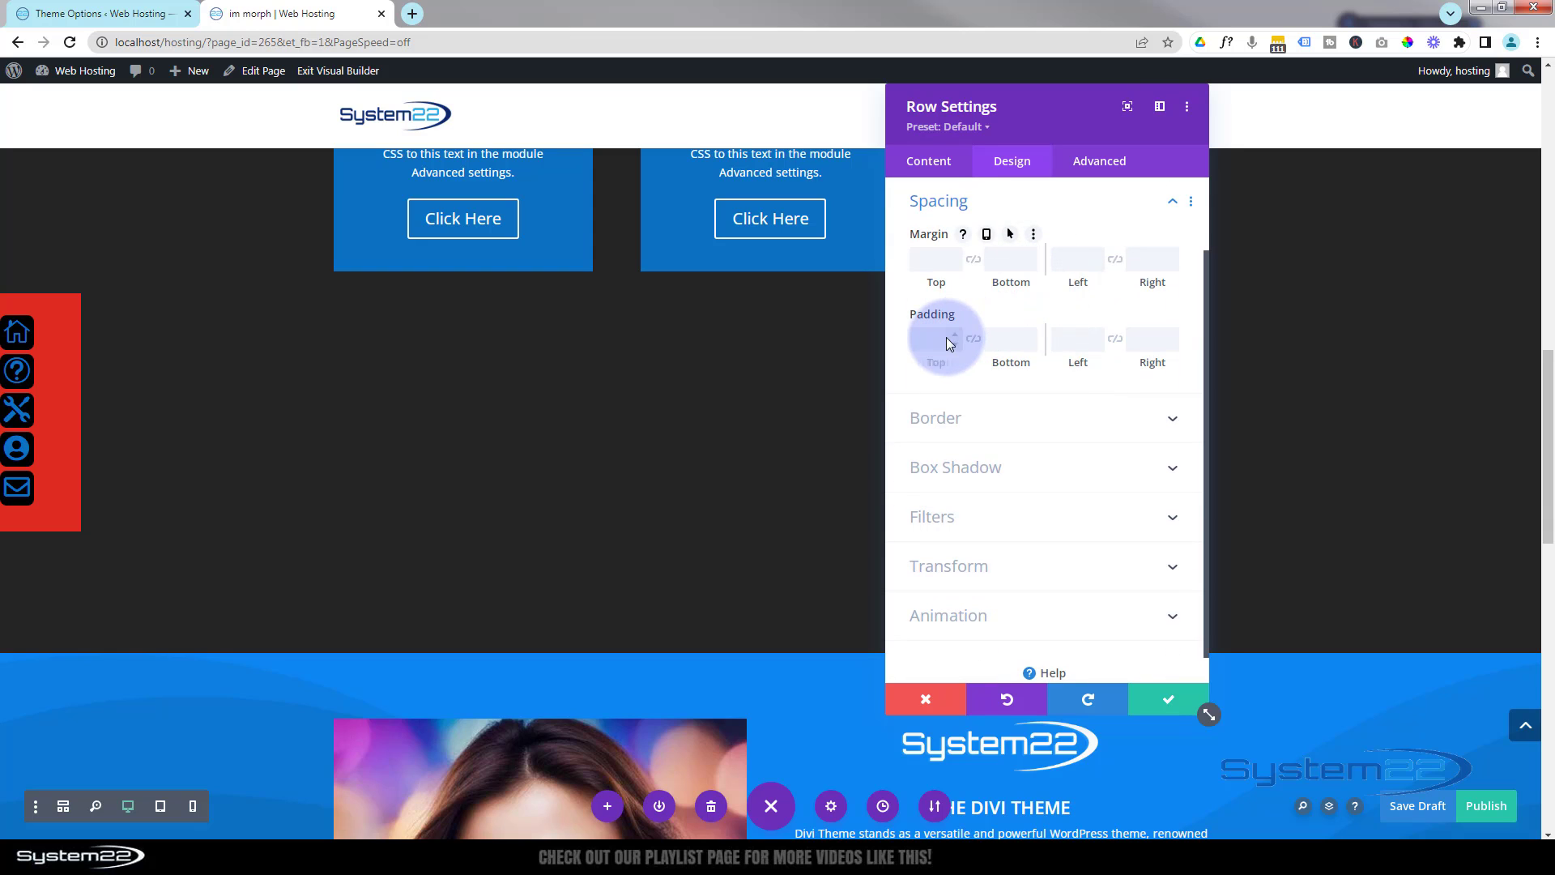
pyautogui.click(930, 339)
pyautogui.write('0')
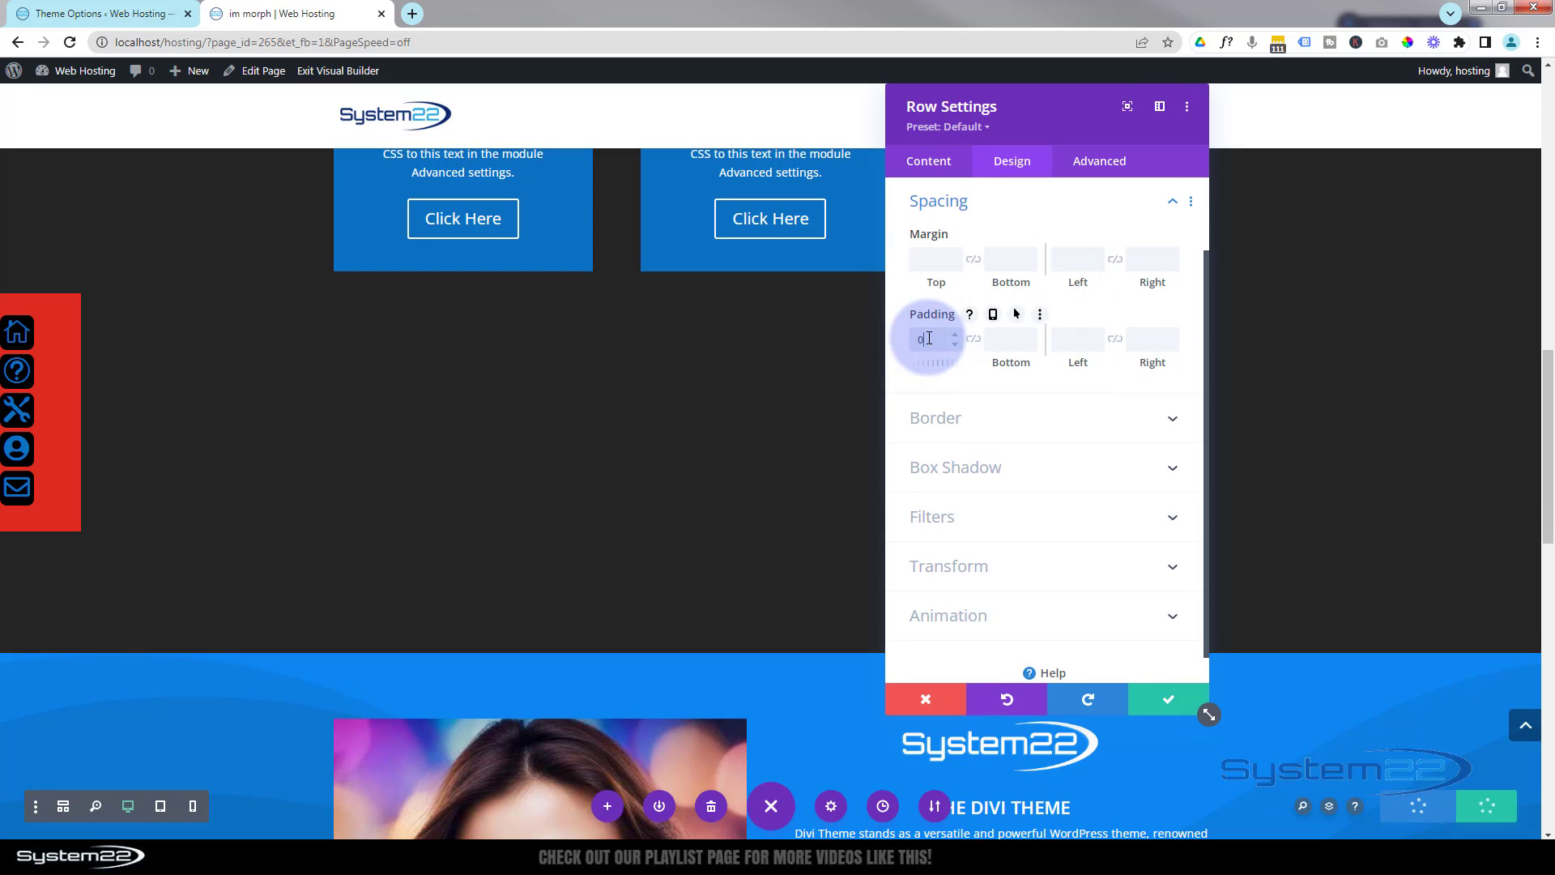
pyautogui.click(974, 340)
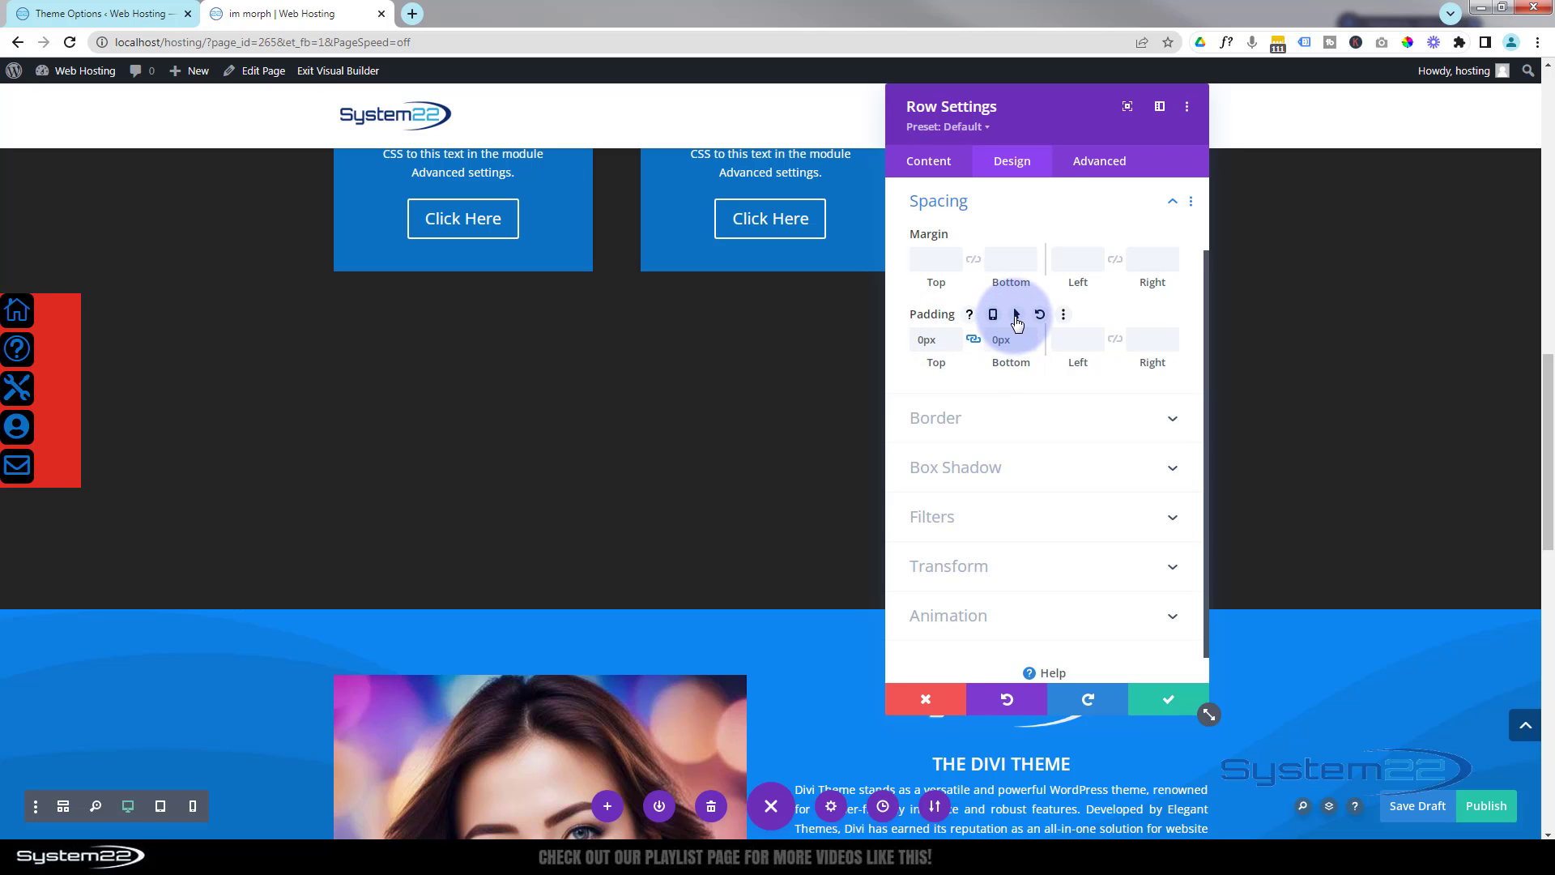
pyautogui.click(992, 315)
pyautogui.click(980, 347)
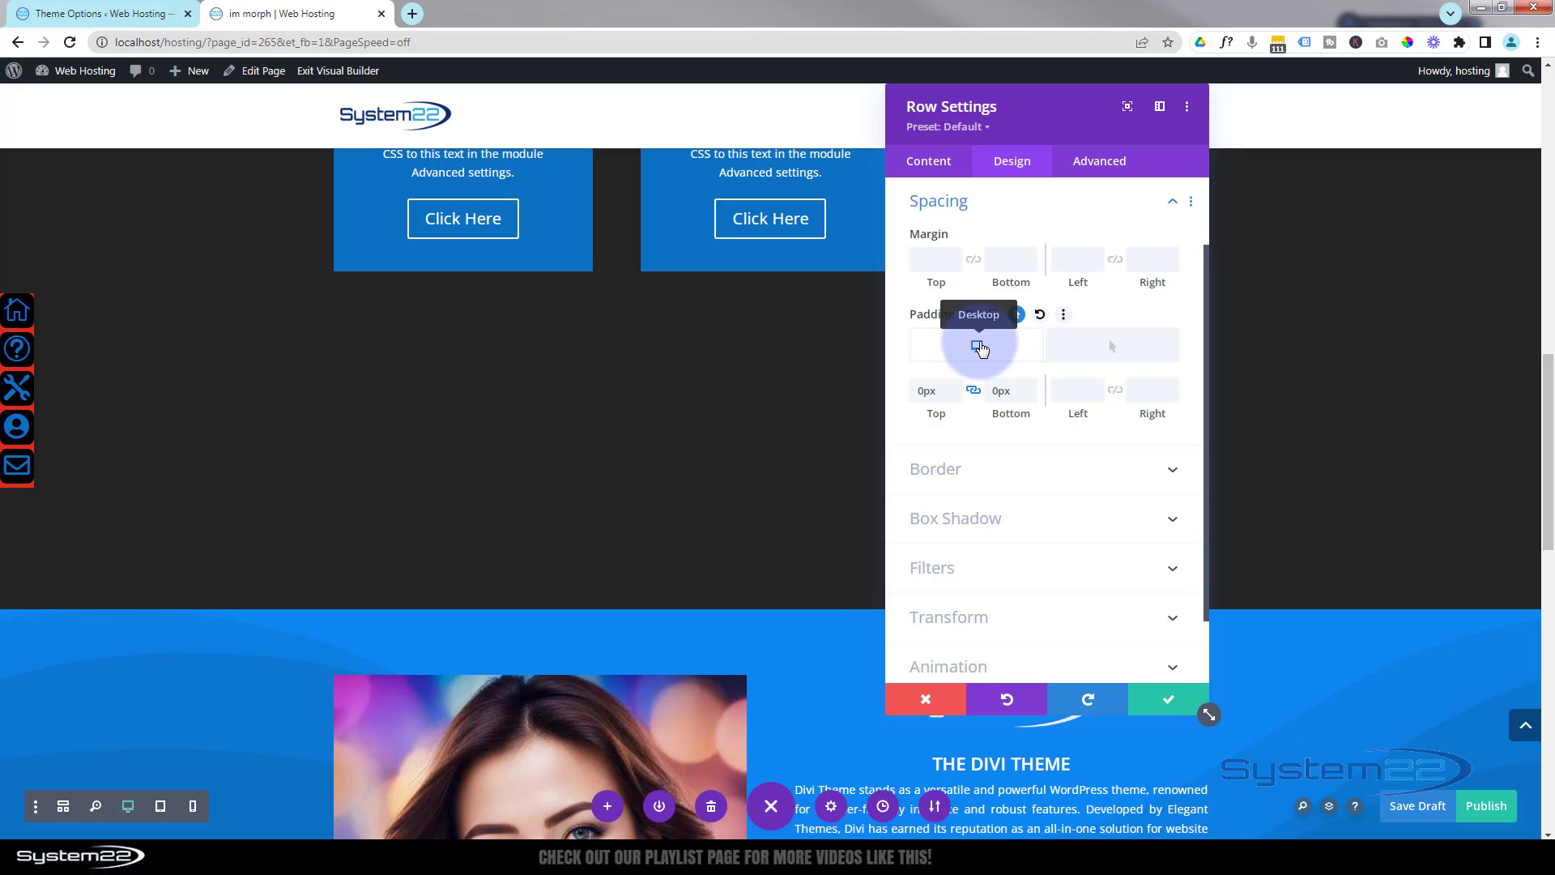
# Remove the red background colour from the icon row.
pyautogui.click(929, 161)
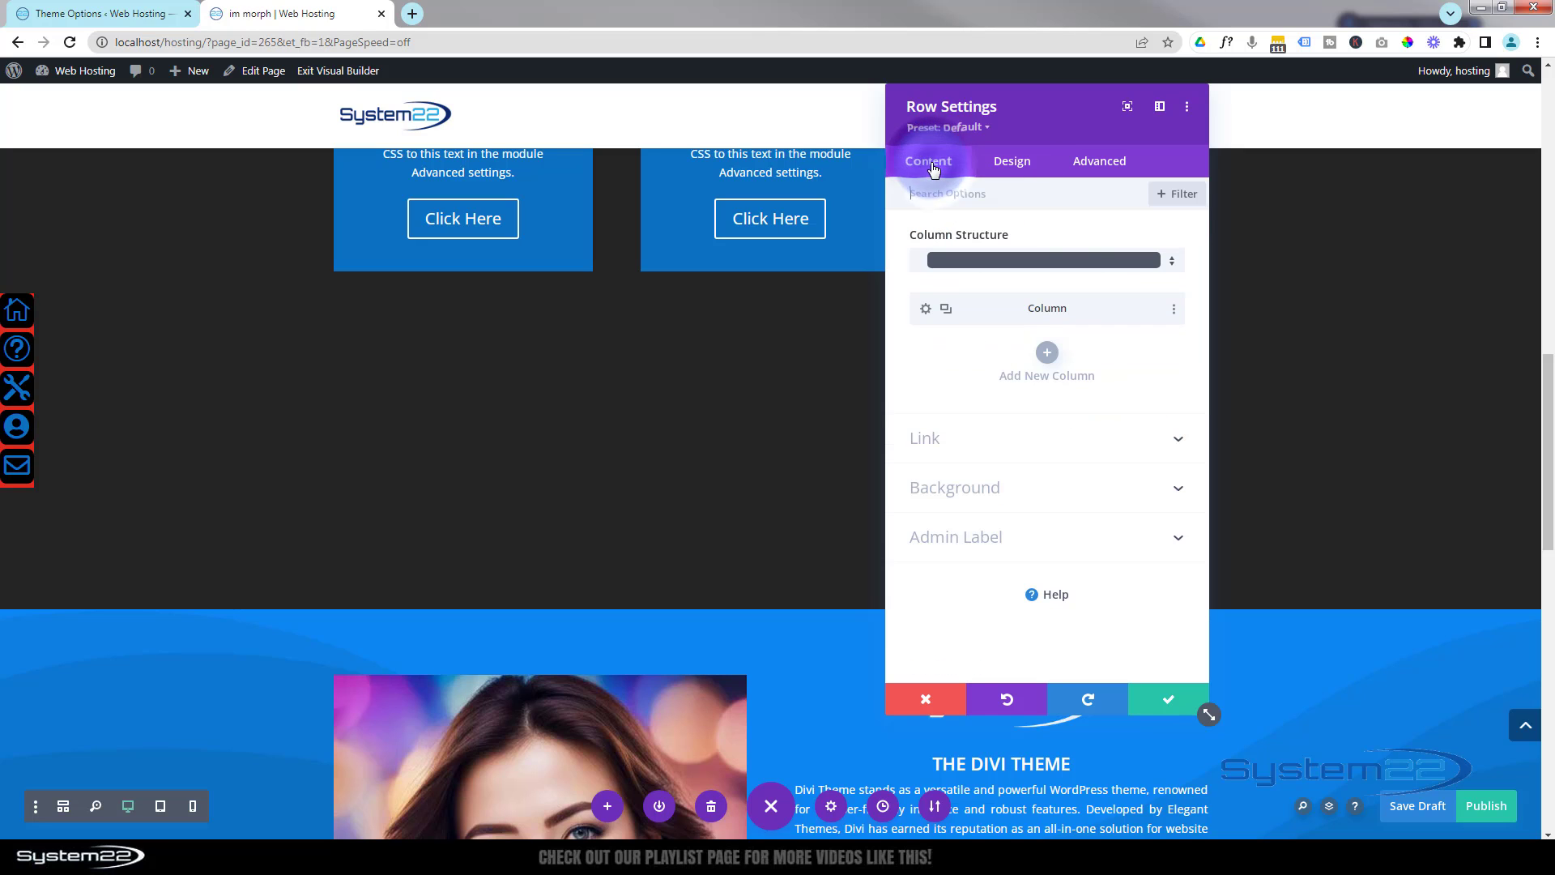
pyautogui.click(1000, 487)
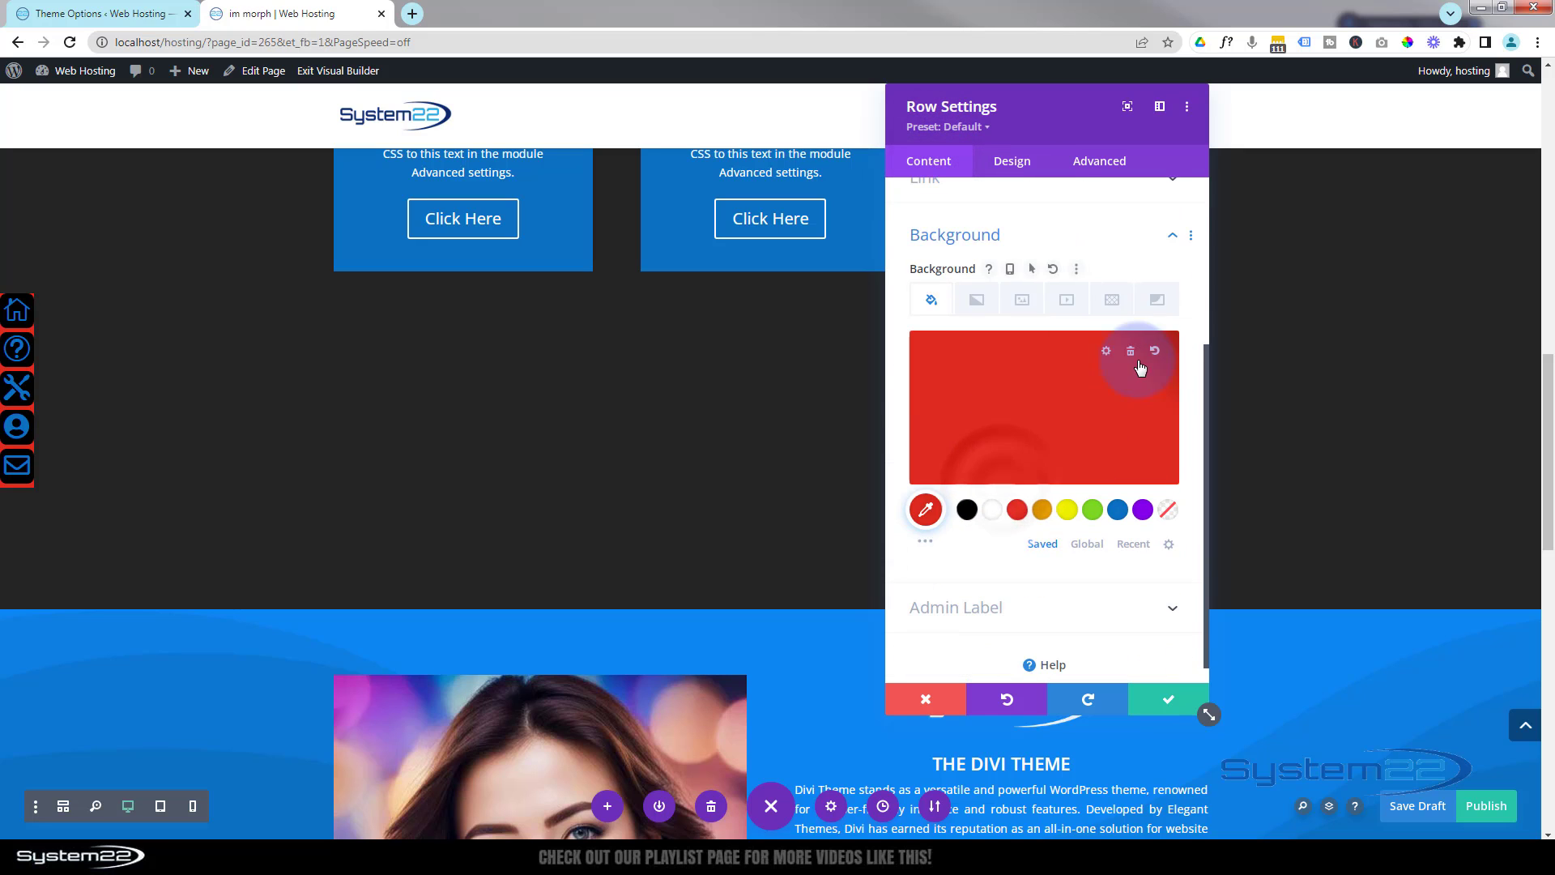
pyautogui.click(1130, 356)
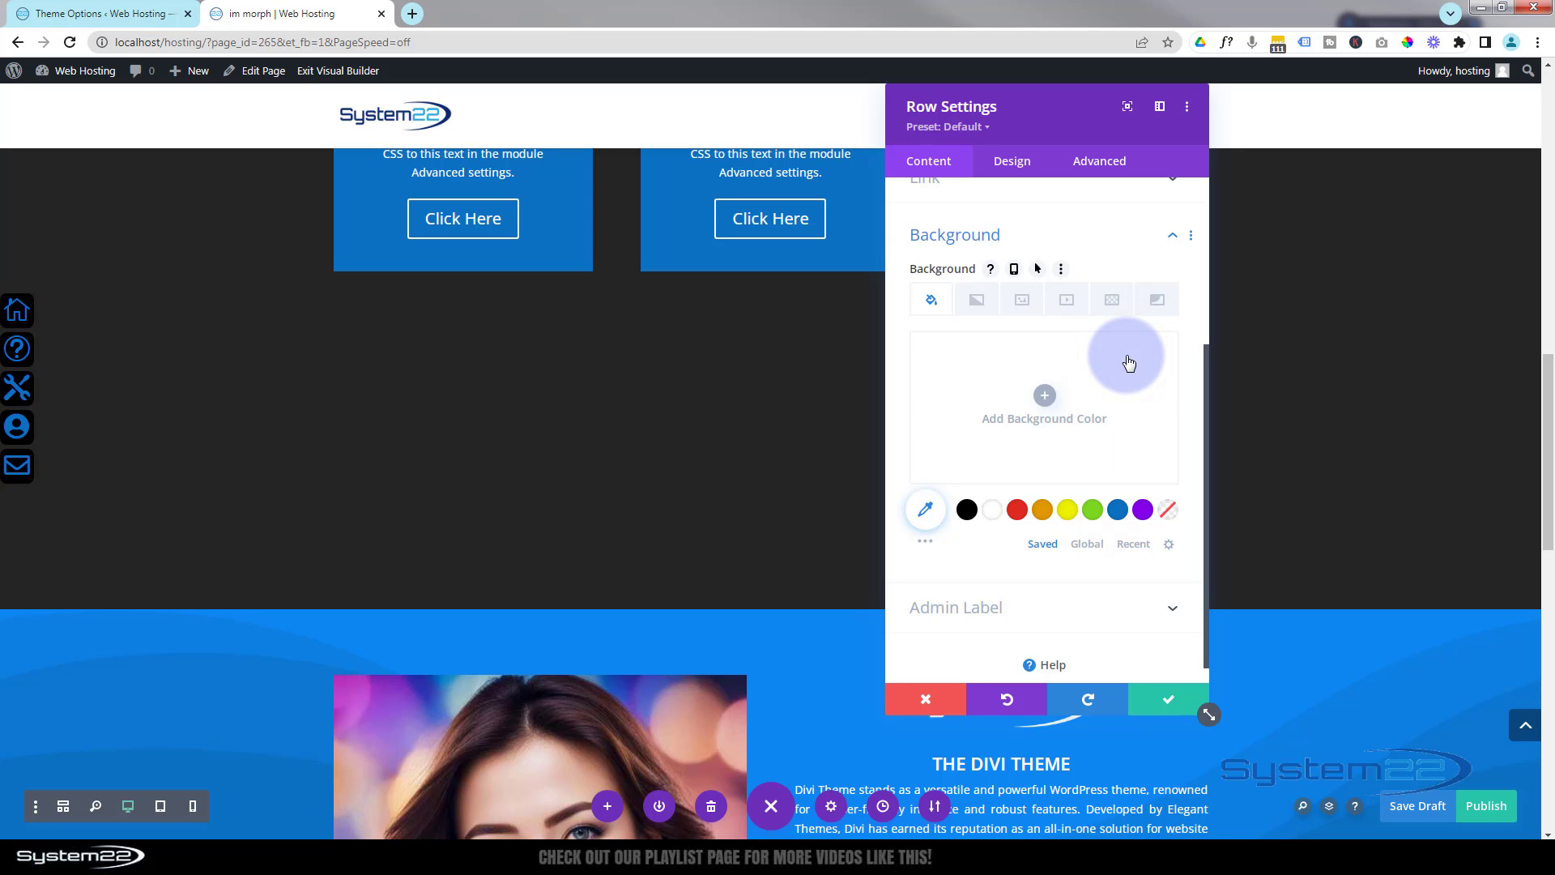
pyautogui.click(596, 521)
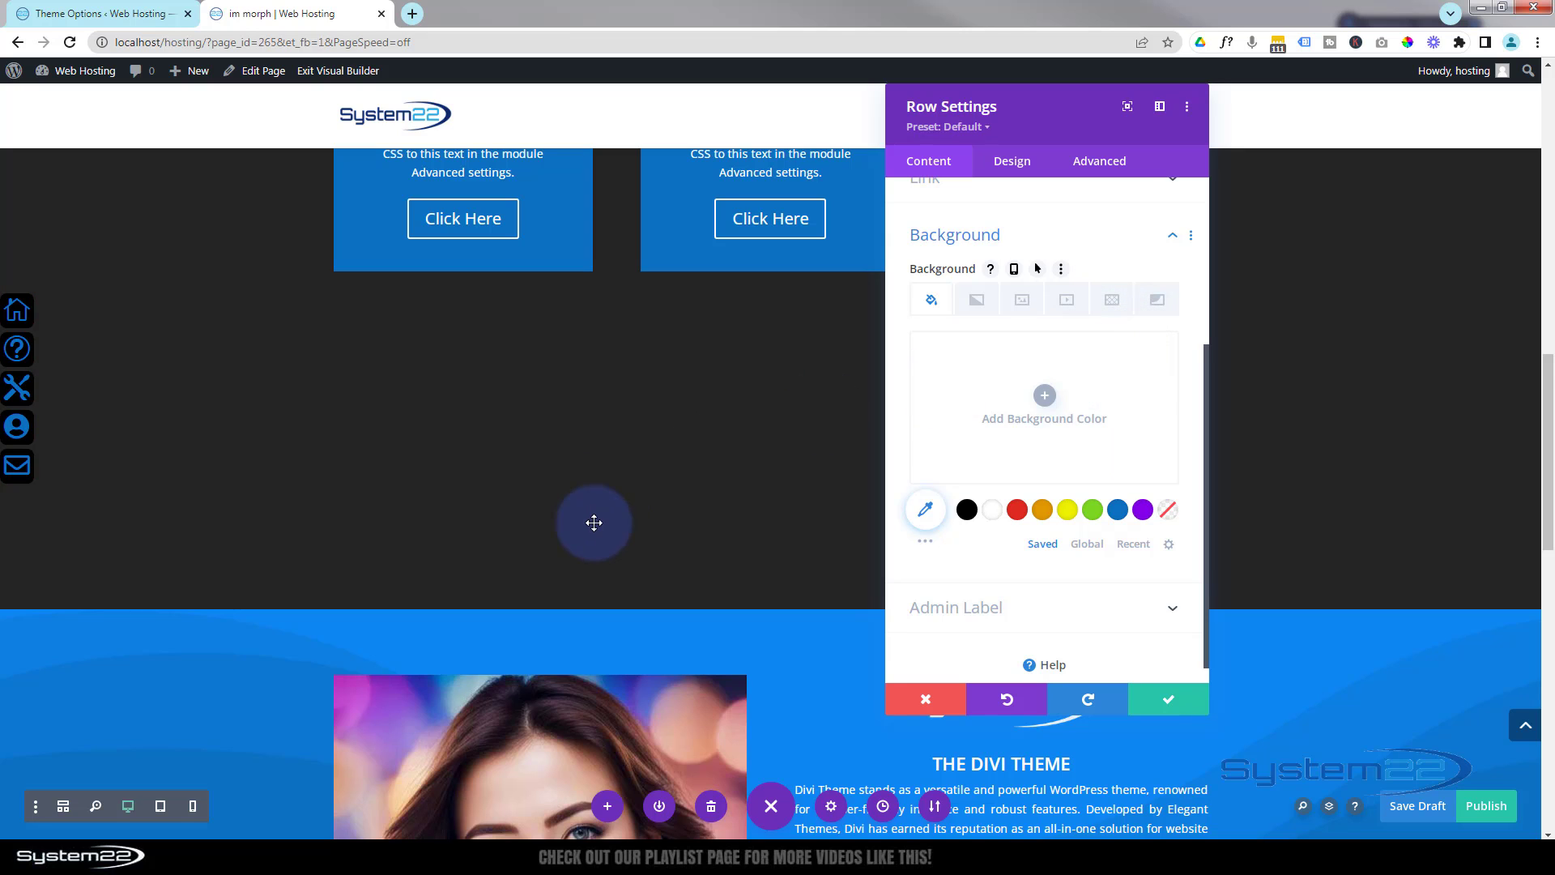
pyautogui.scroll(-3, 595, 522)
pyautogui.scroll(5, 594, 521)
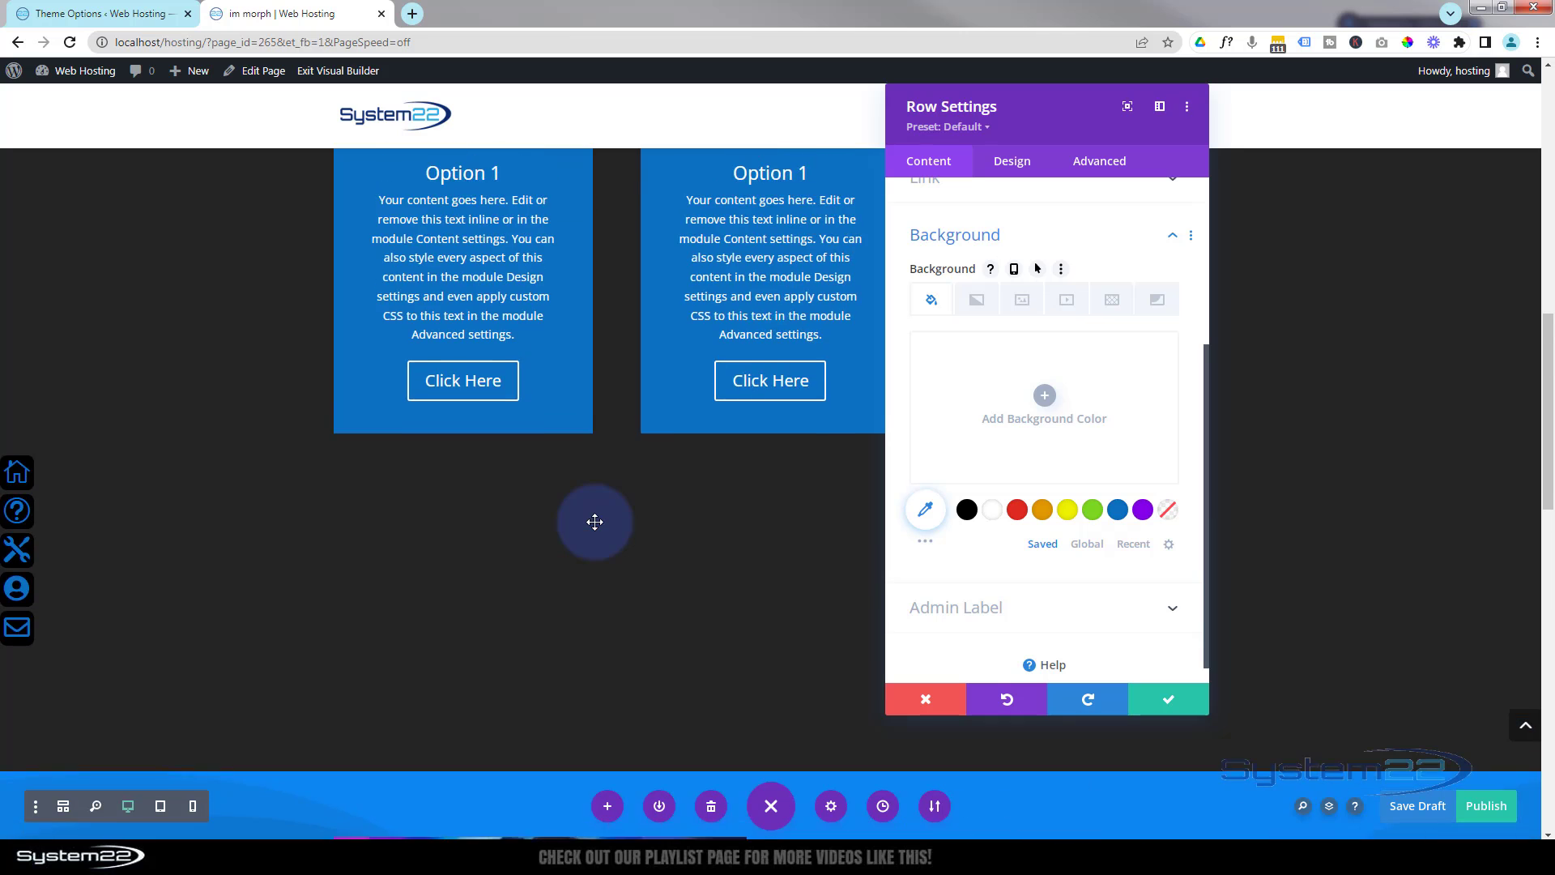
# Set the icon row's position to Fixed in its advanced position settings.
pyautogui.scroll(-4, 595, 522)
pyautogui.scroll(-2, 594, 521)
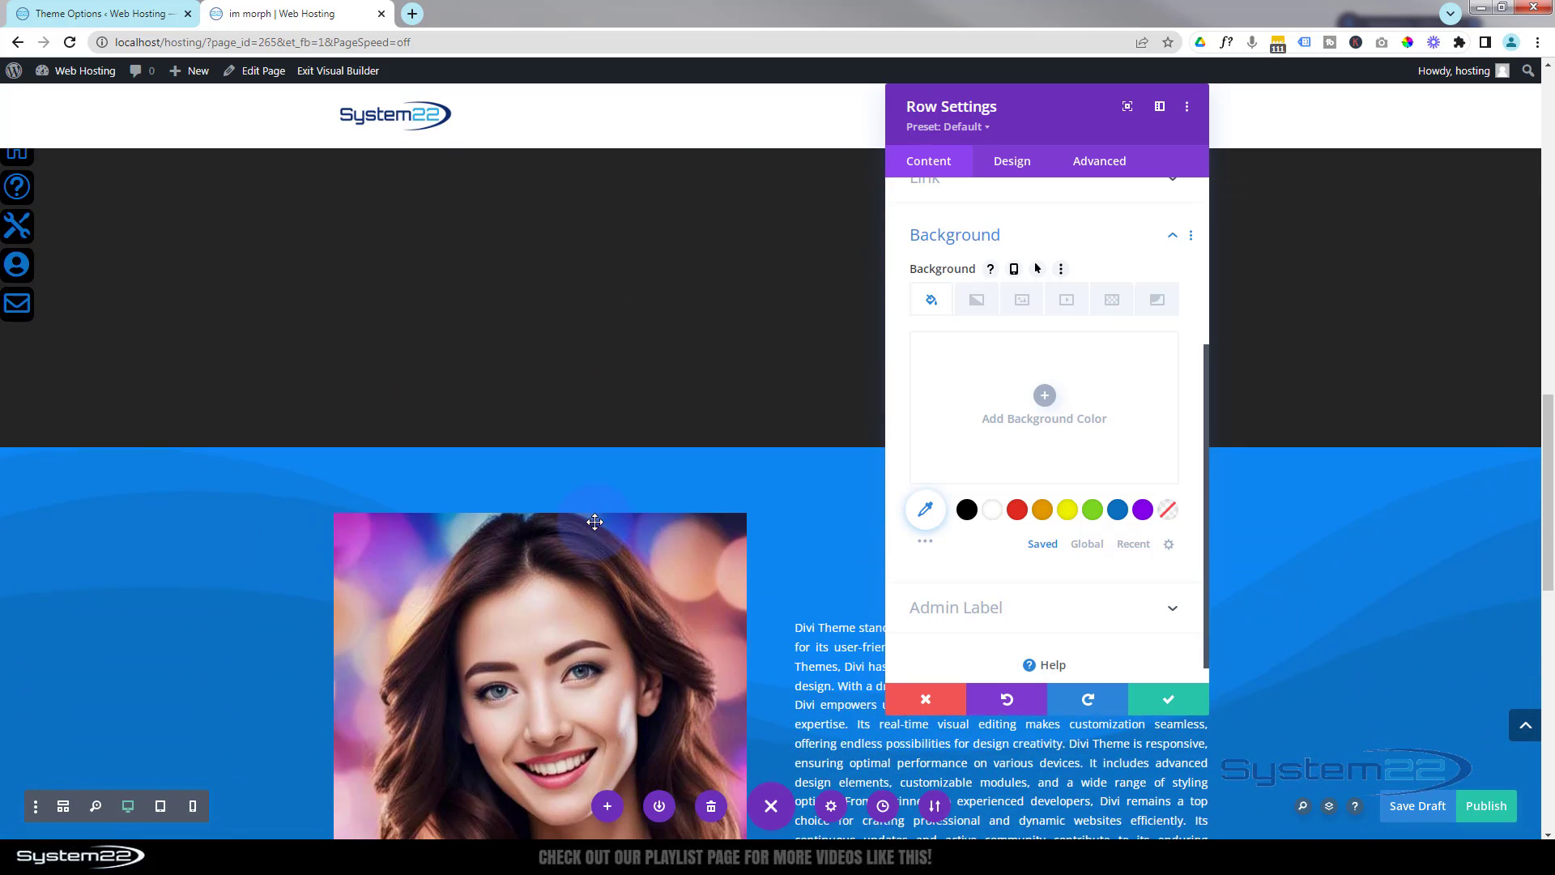
pyautogui.scroll(2, 594, 522)
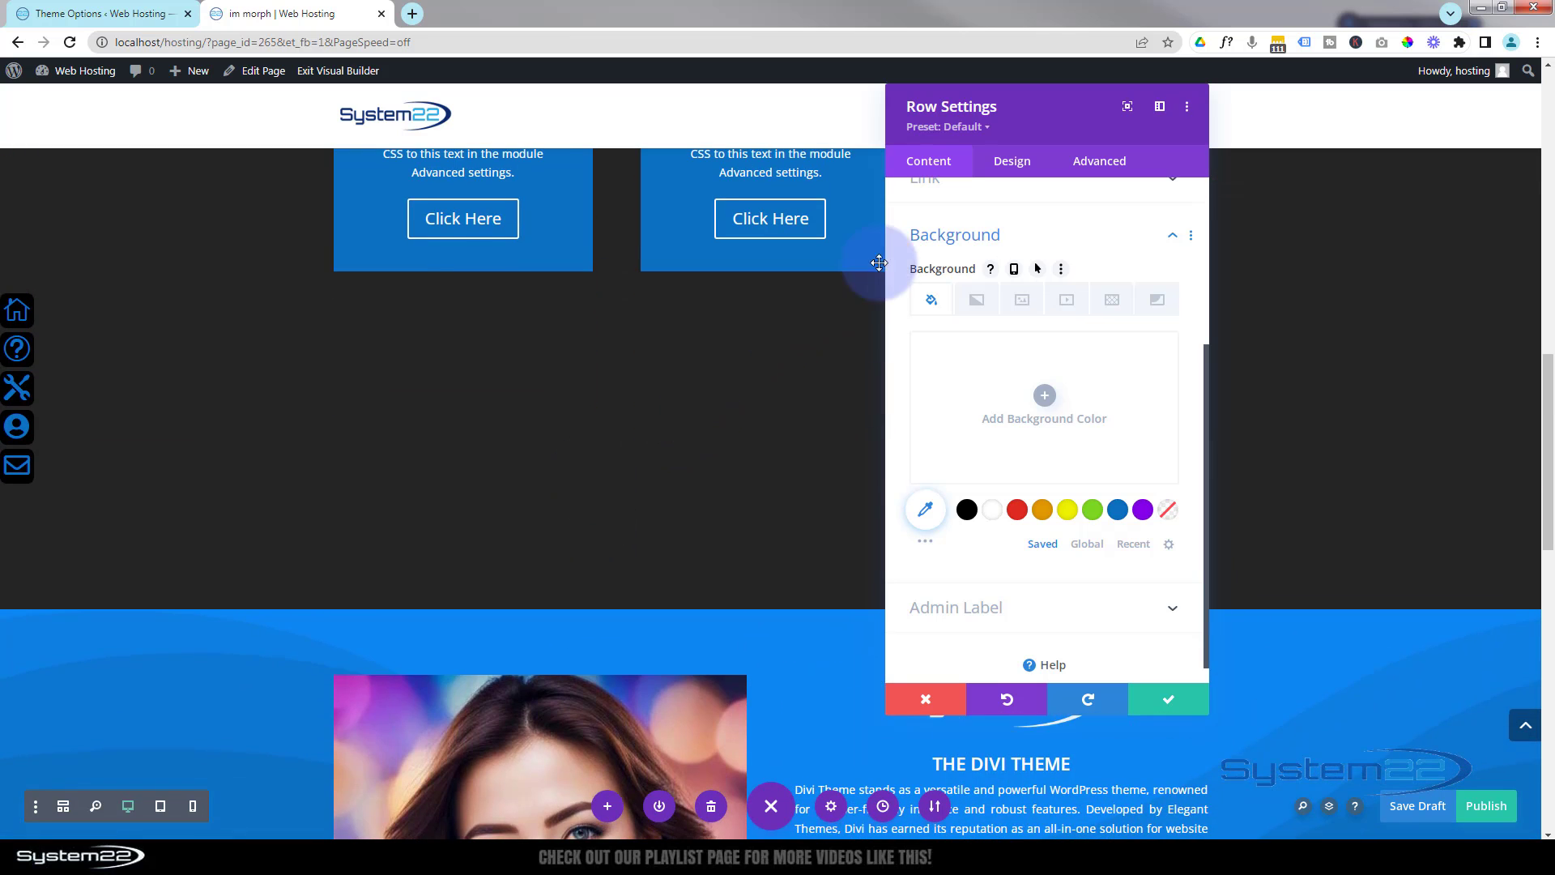
pyautogui.click(1100, 161)
pyautogui.click(1085, 481)
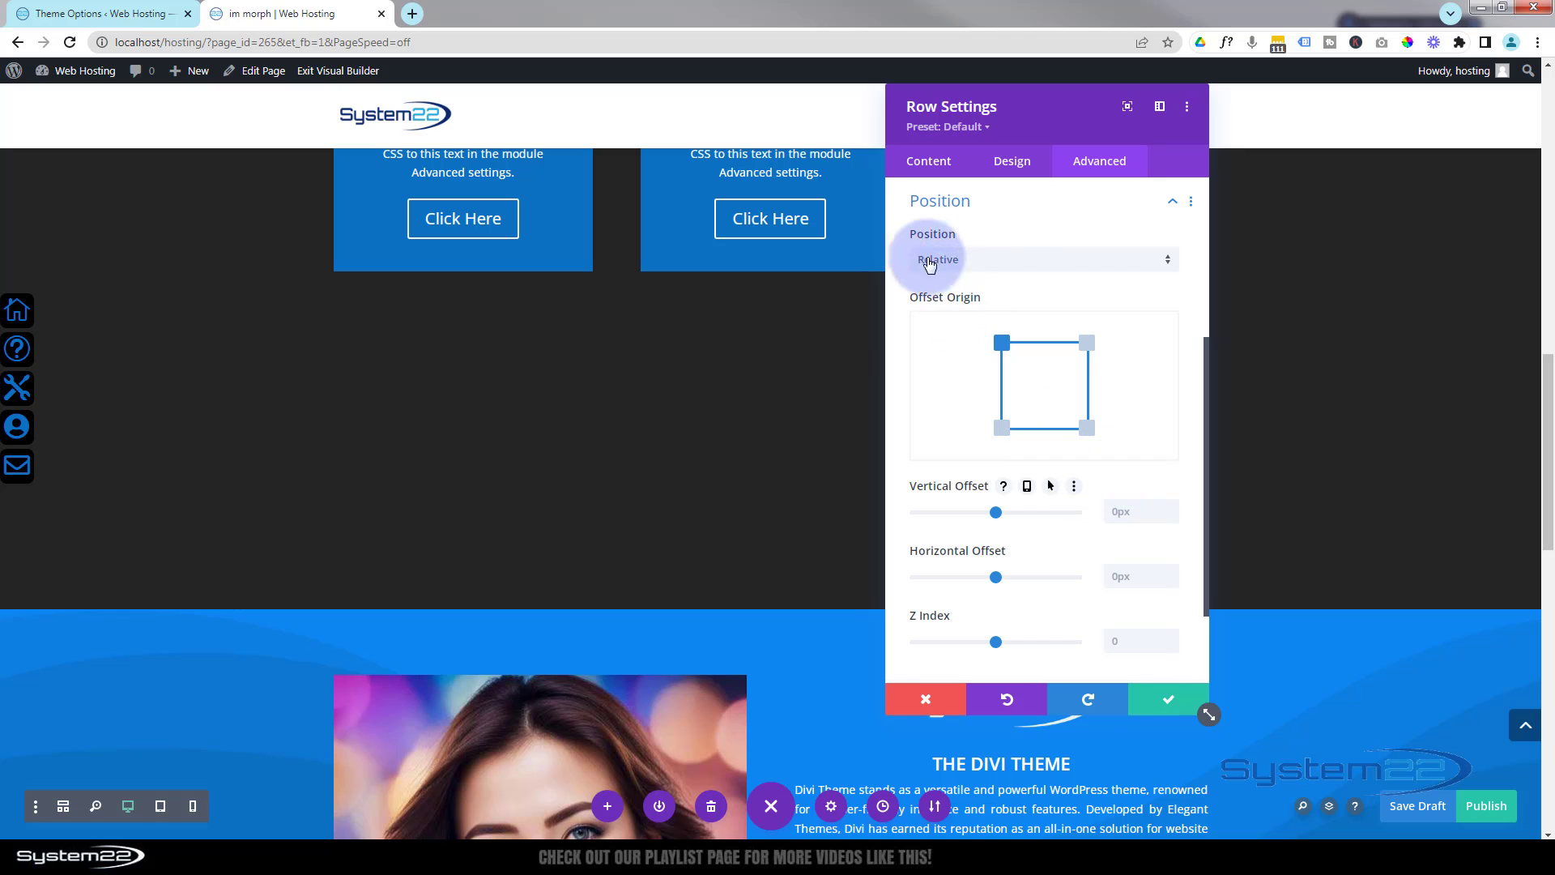
pyautogui.click(1002, 260)
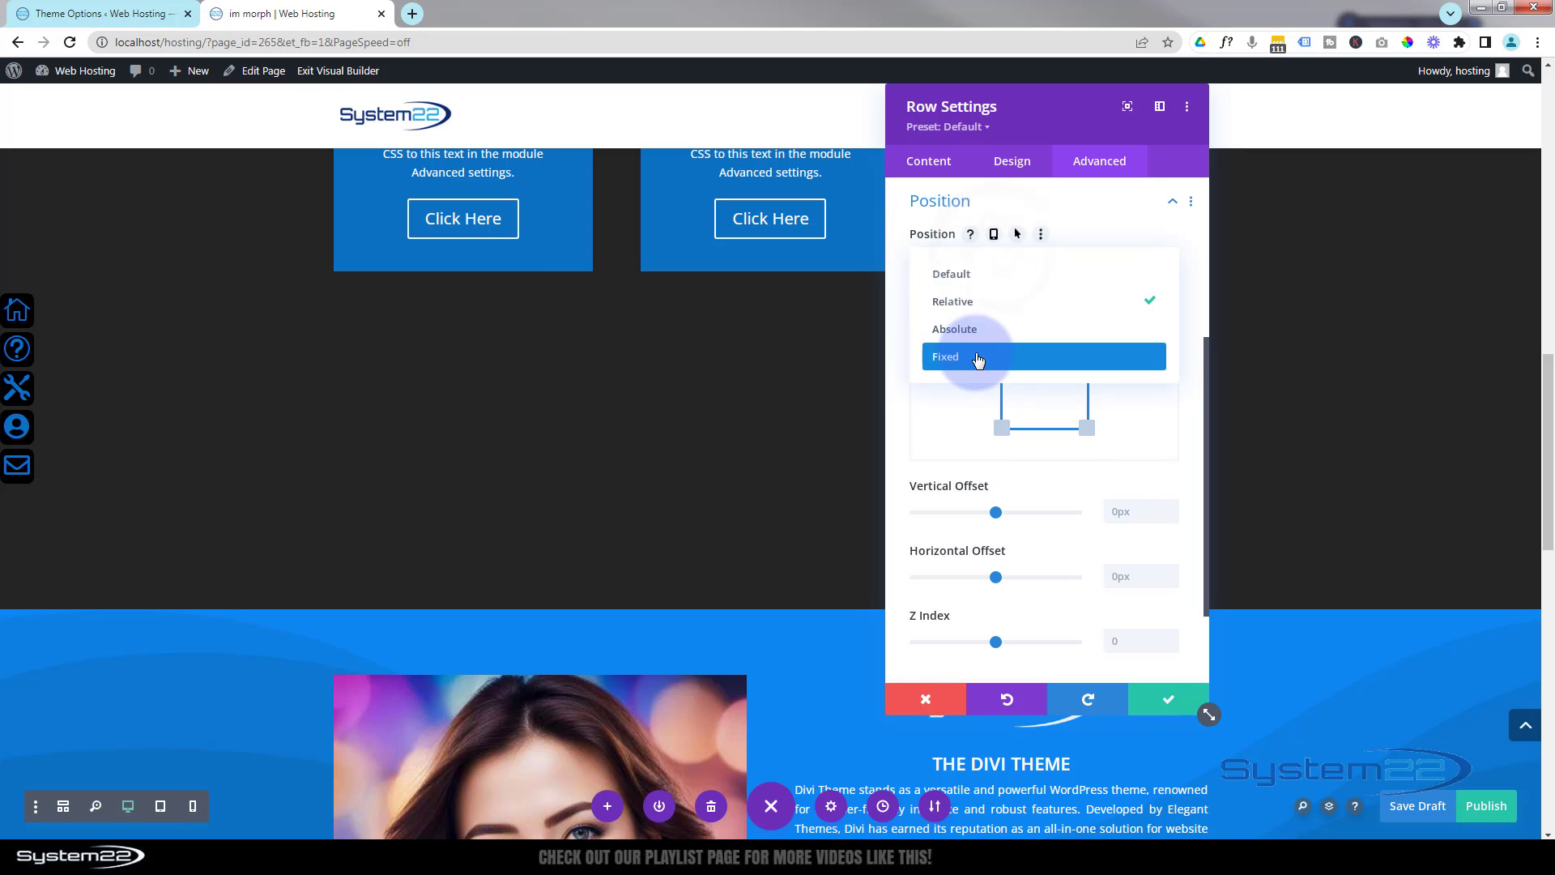
pyautogui.click(977, 357)
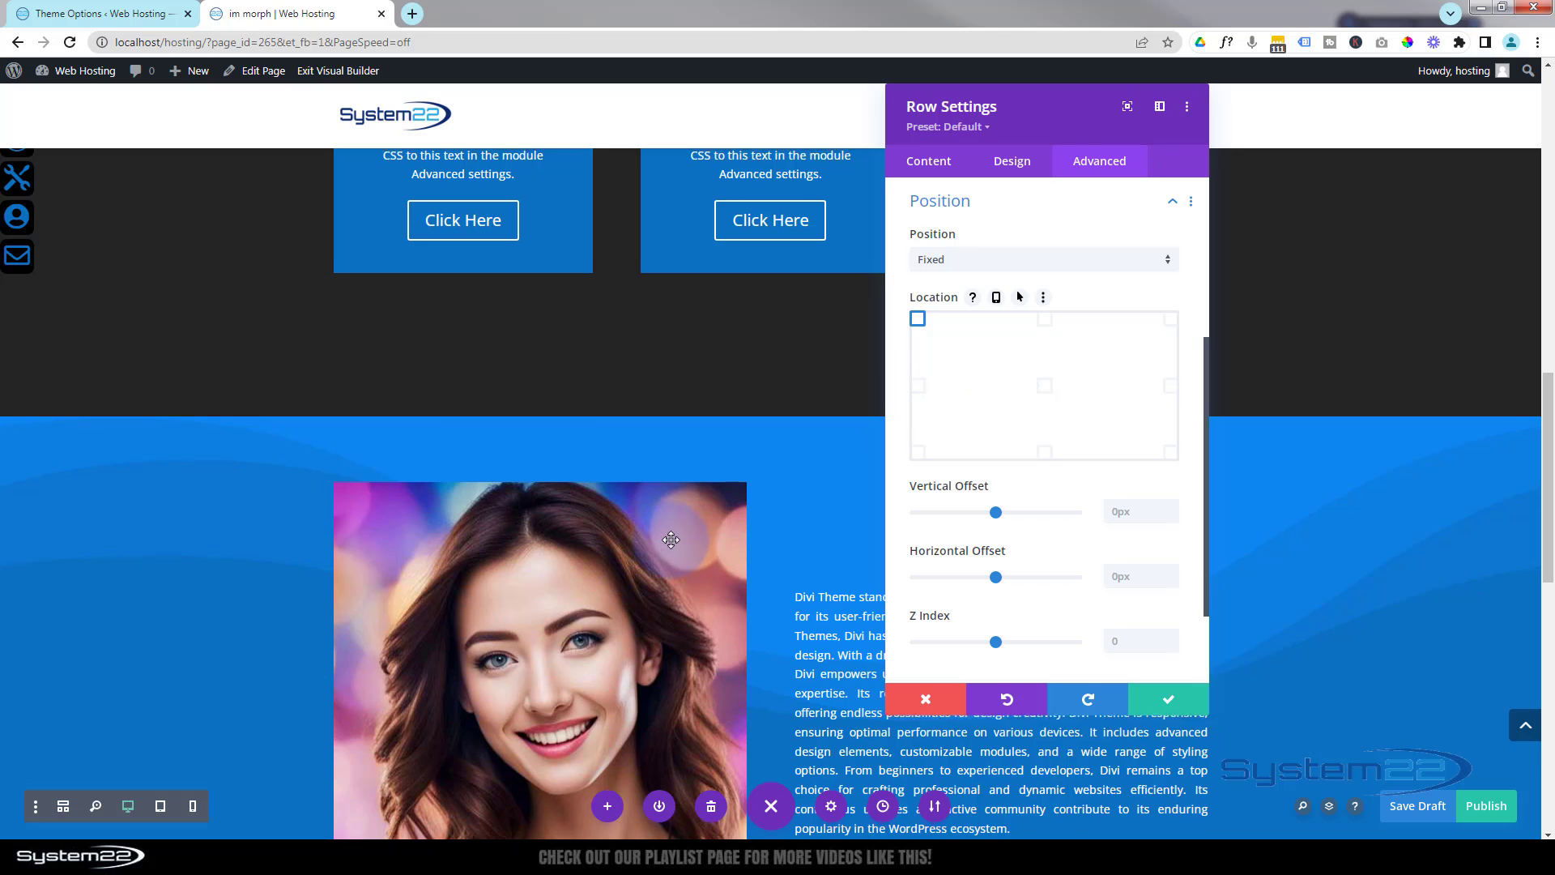
# Try the icon row's fixed location at centre-left, centre, centre-right, top-right and bottom-right, and return it to top-left.
pyautogui.scroll(3, 671, 539)
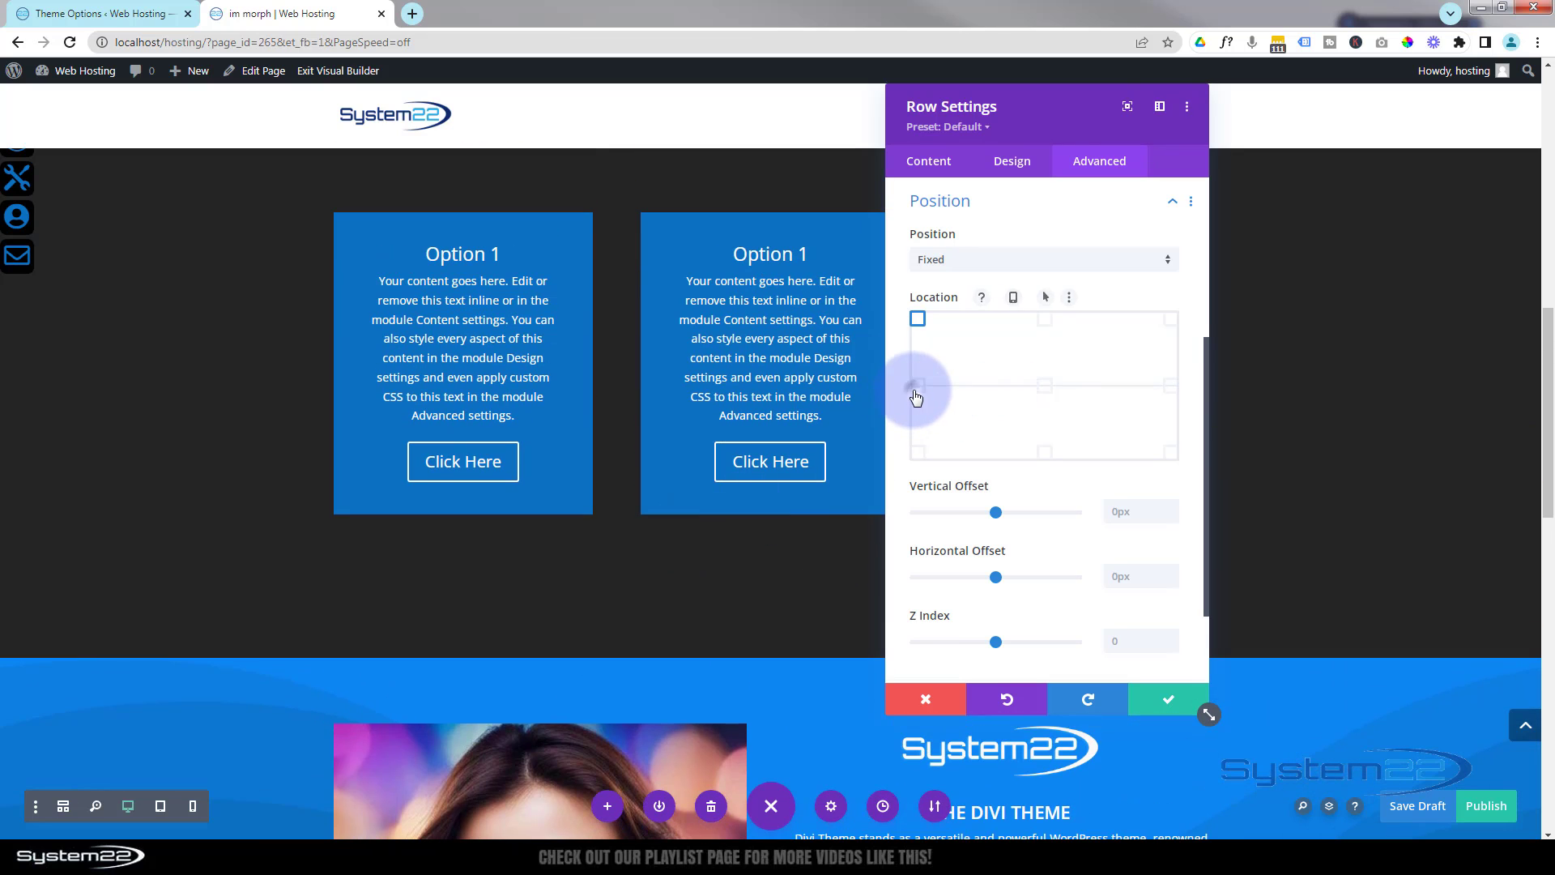
pyautogui.click(916, 397)
pyautogui.click(1046, 394)
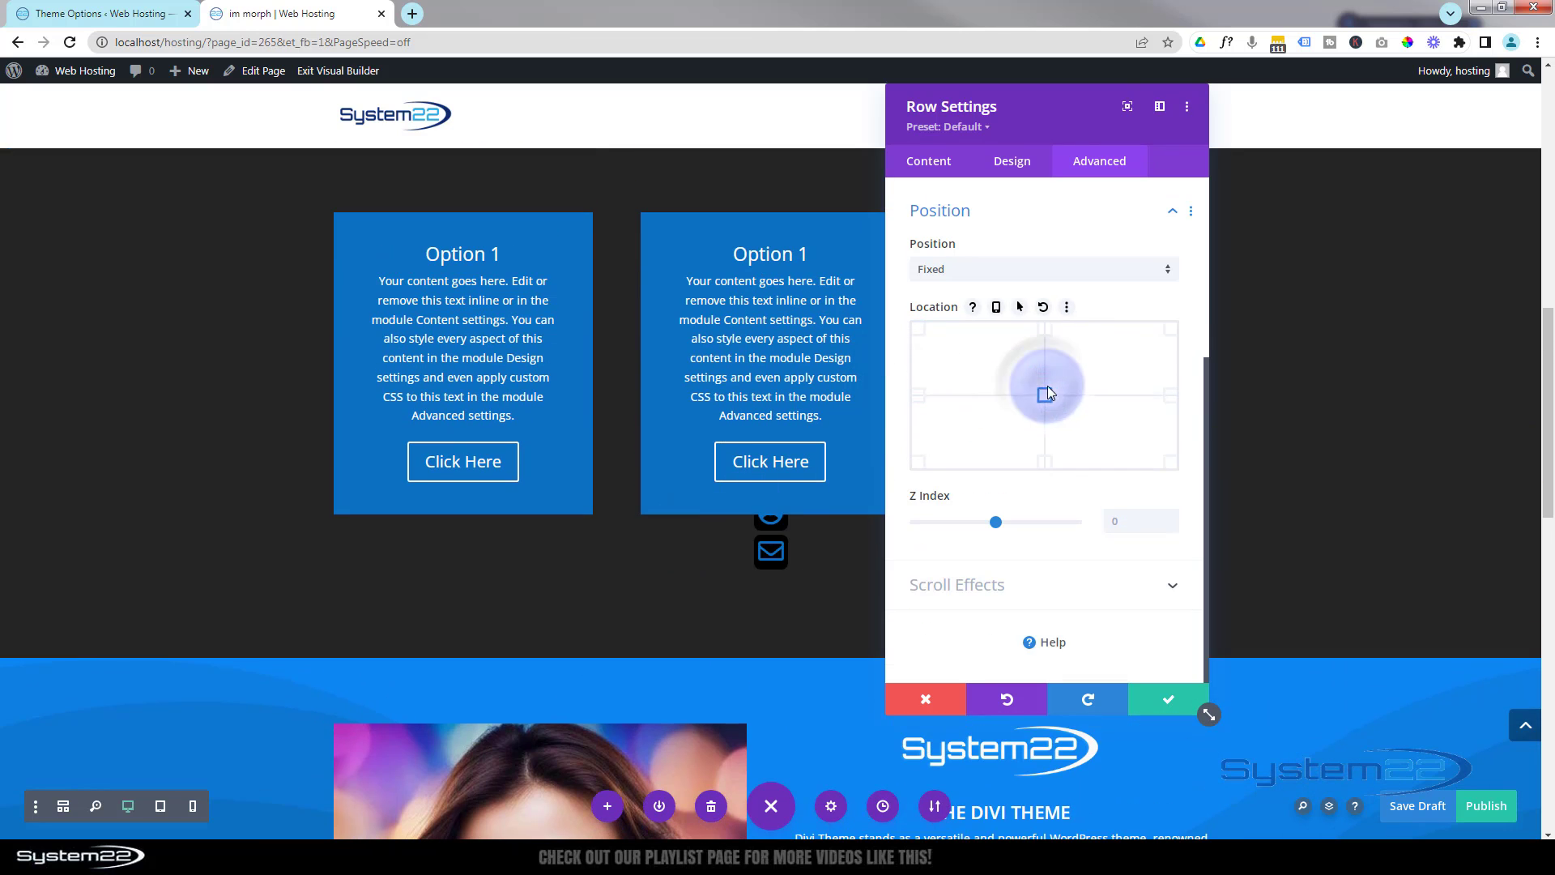
pyautogui.click(1173, 403)
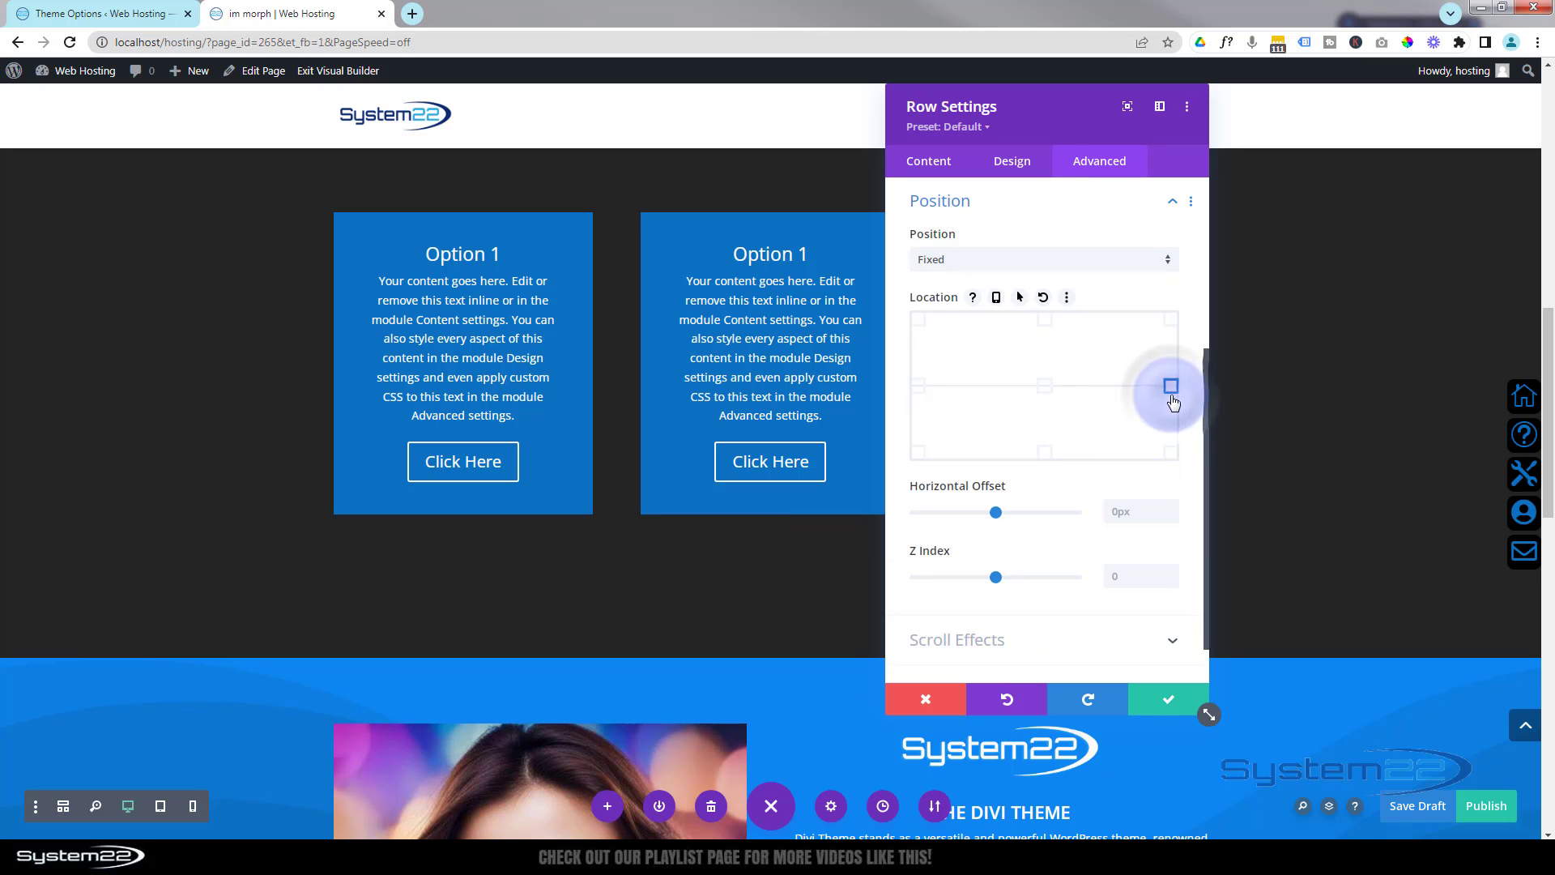
pyautogui.click(1169, 324)
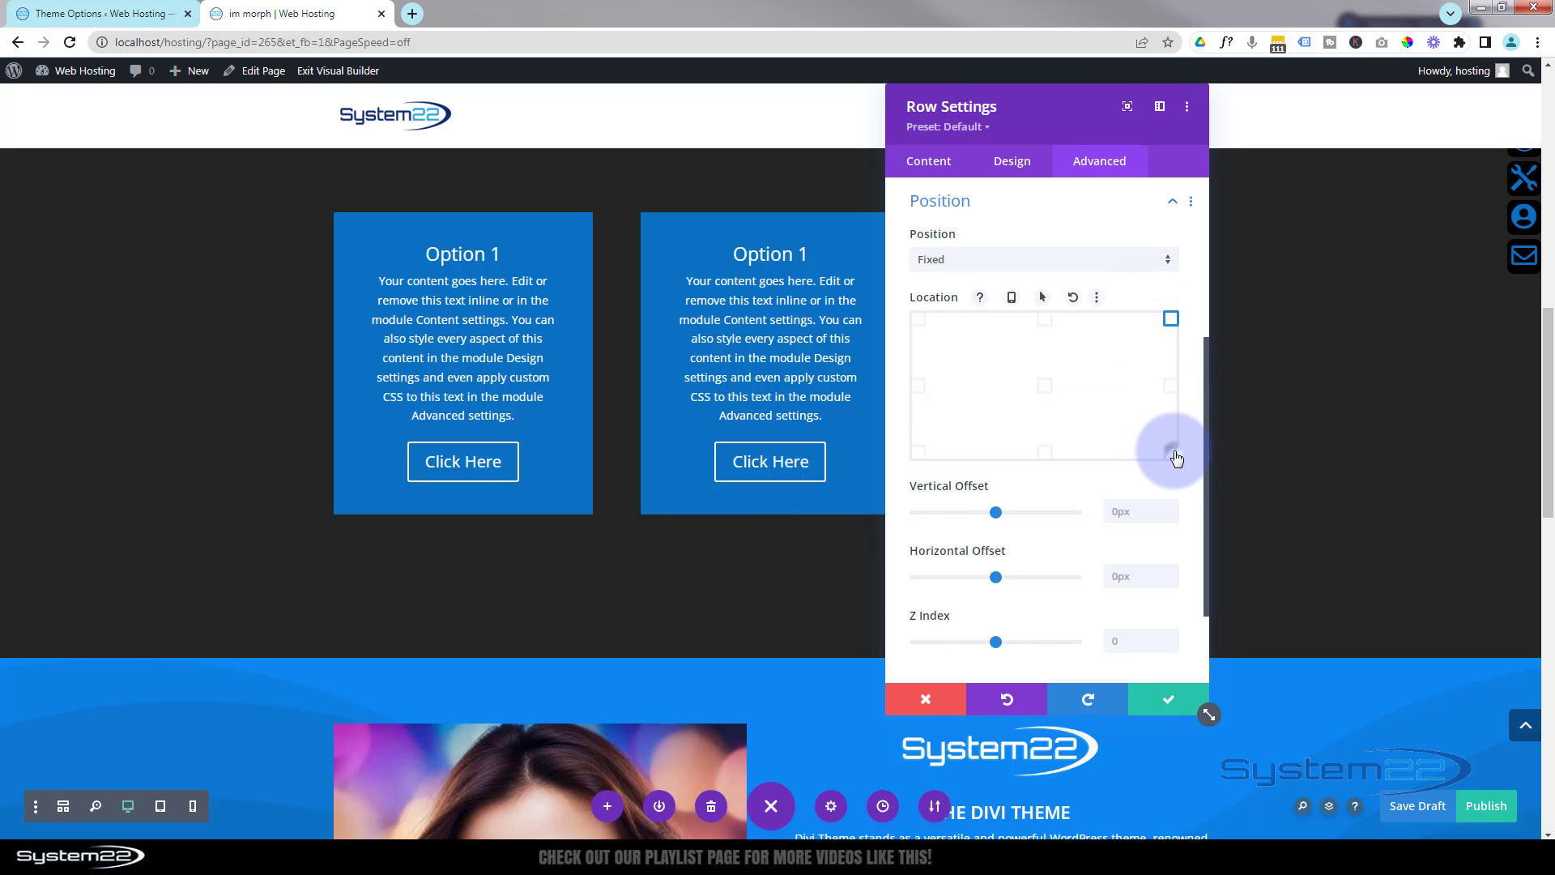
pyautogui.click(1171, 452)
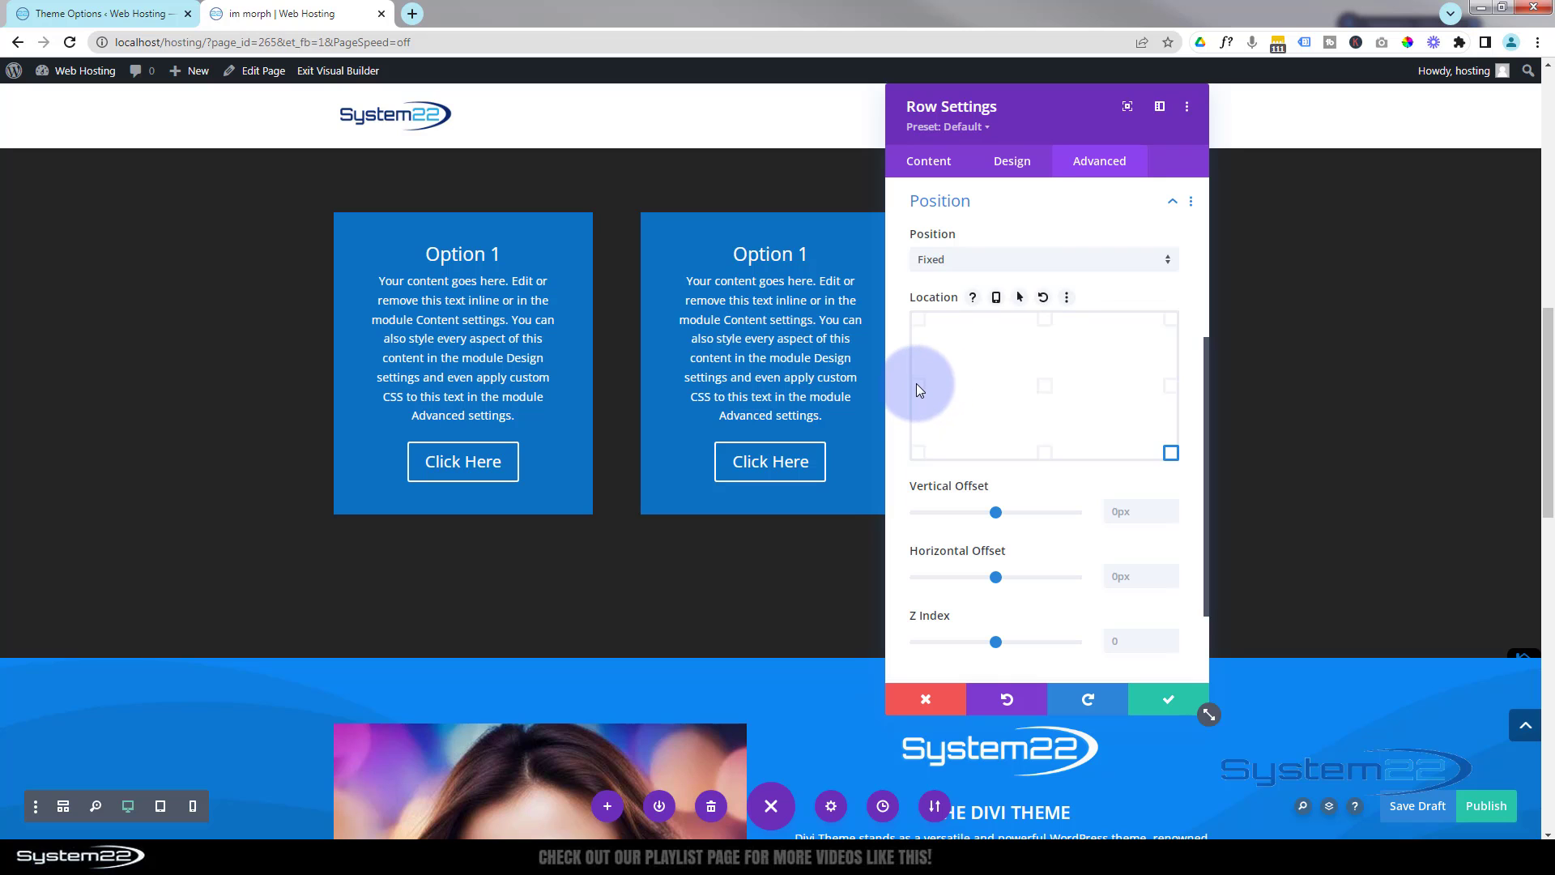
pyautogui.click(916, 323)
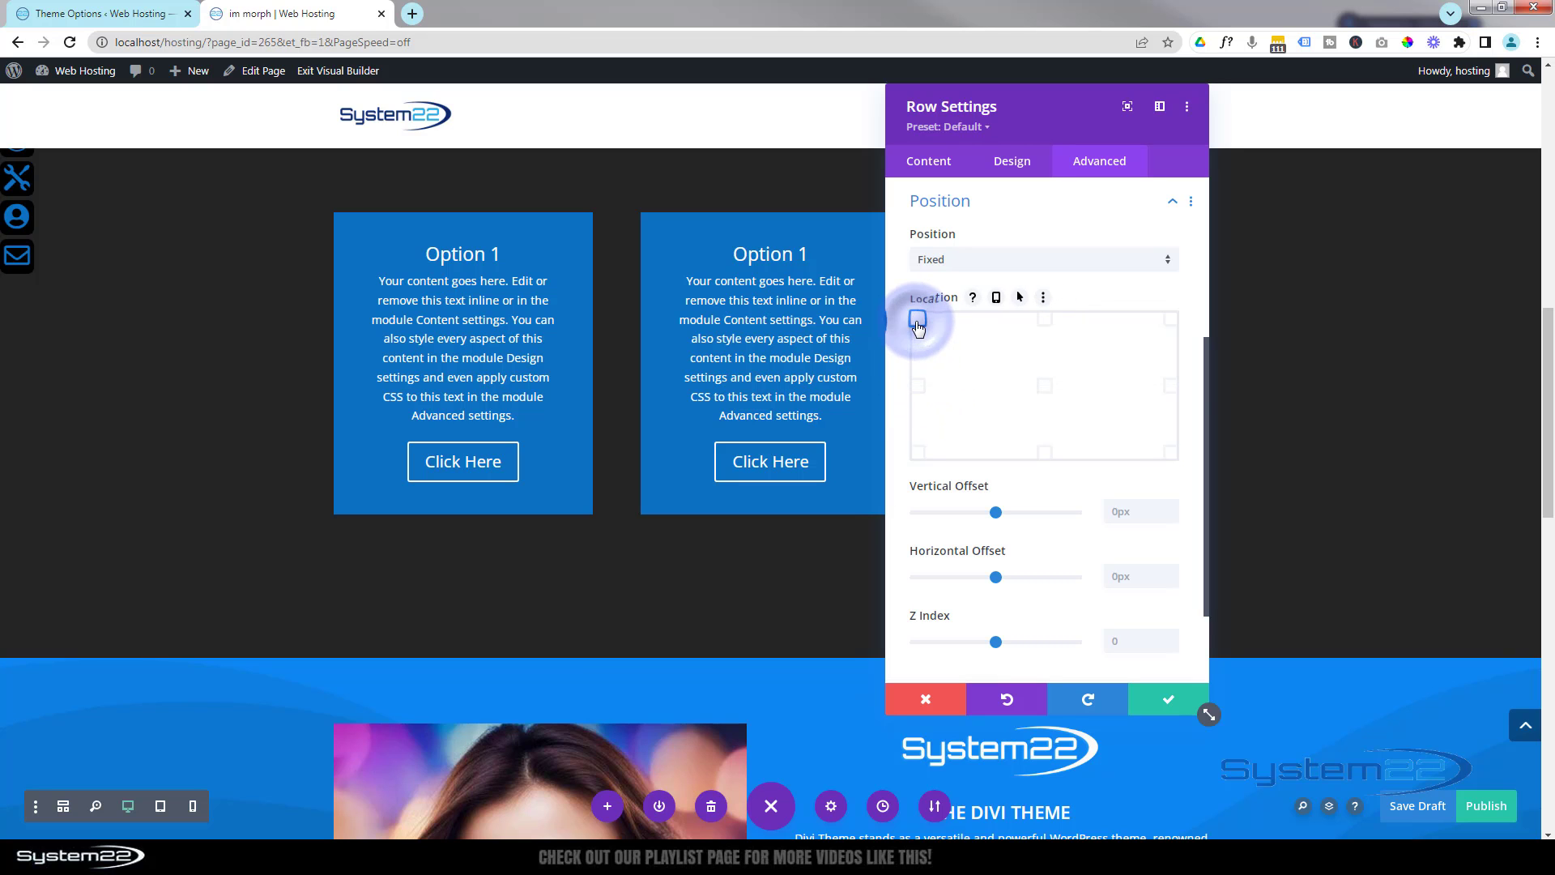
# Set the fixed icon row's vertical offset to 116px and its horizontal offset to 3px.
pyautogui.scroll(10, 442, 536)
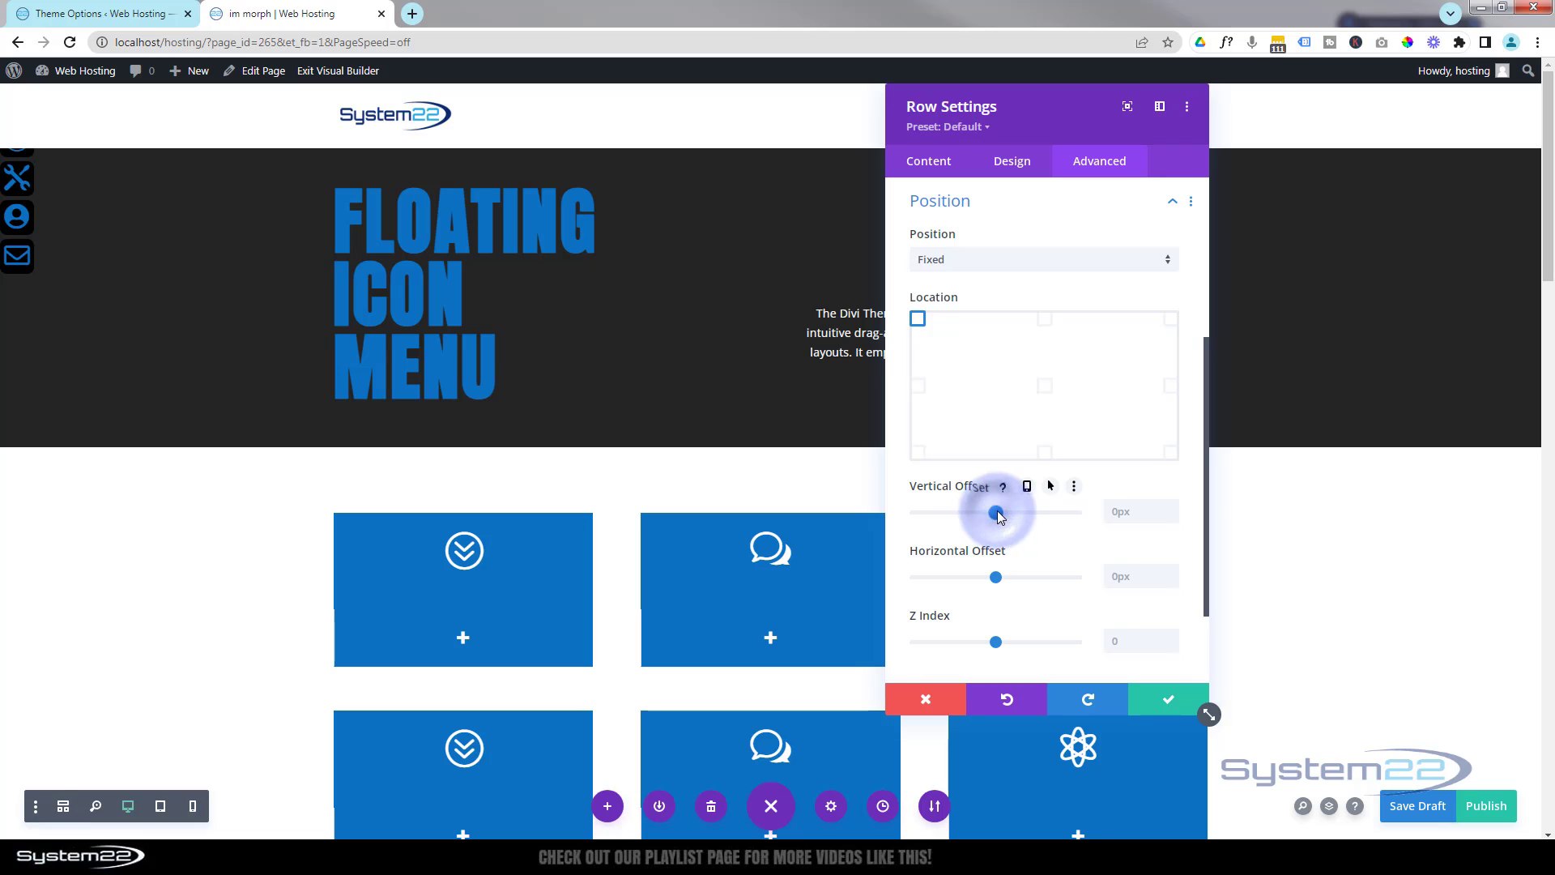
pyautogui.moveTo(998, 512); pyautogui.dragTo(1005, 512)
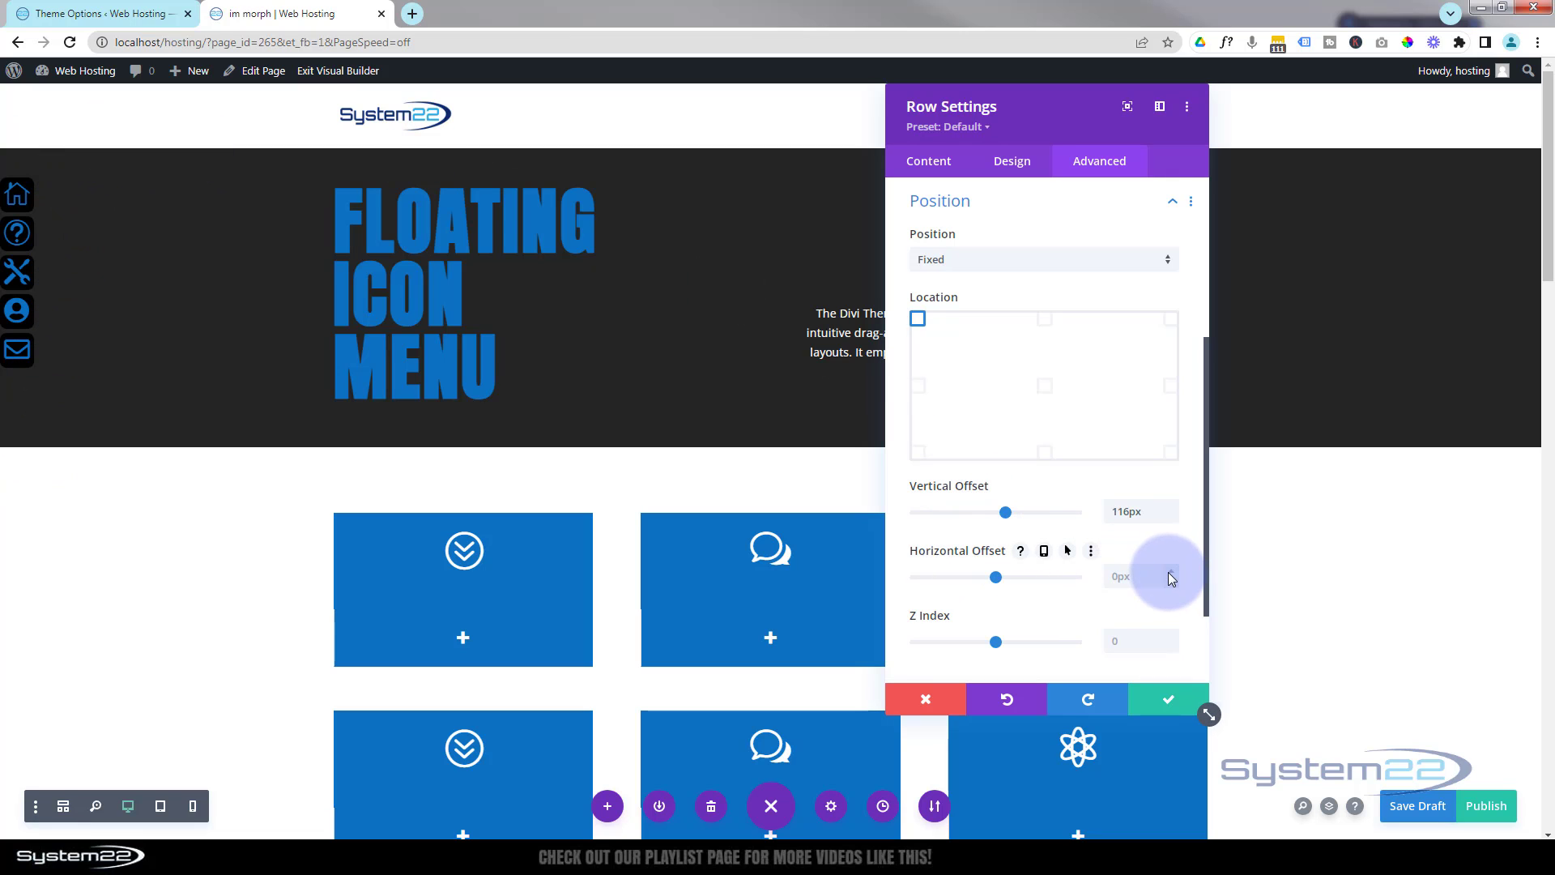
pyautogui.click(1171, 574)
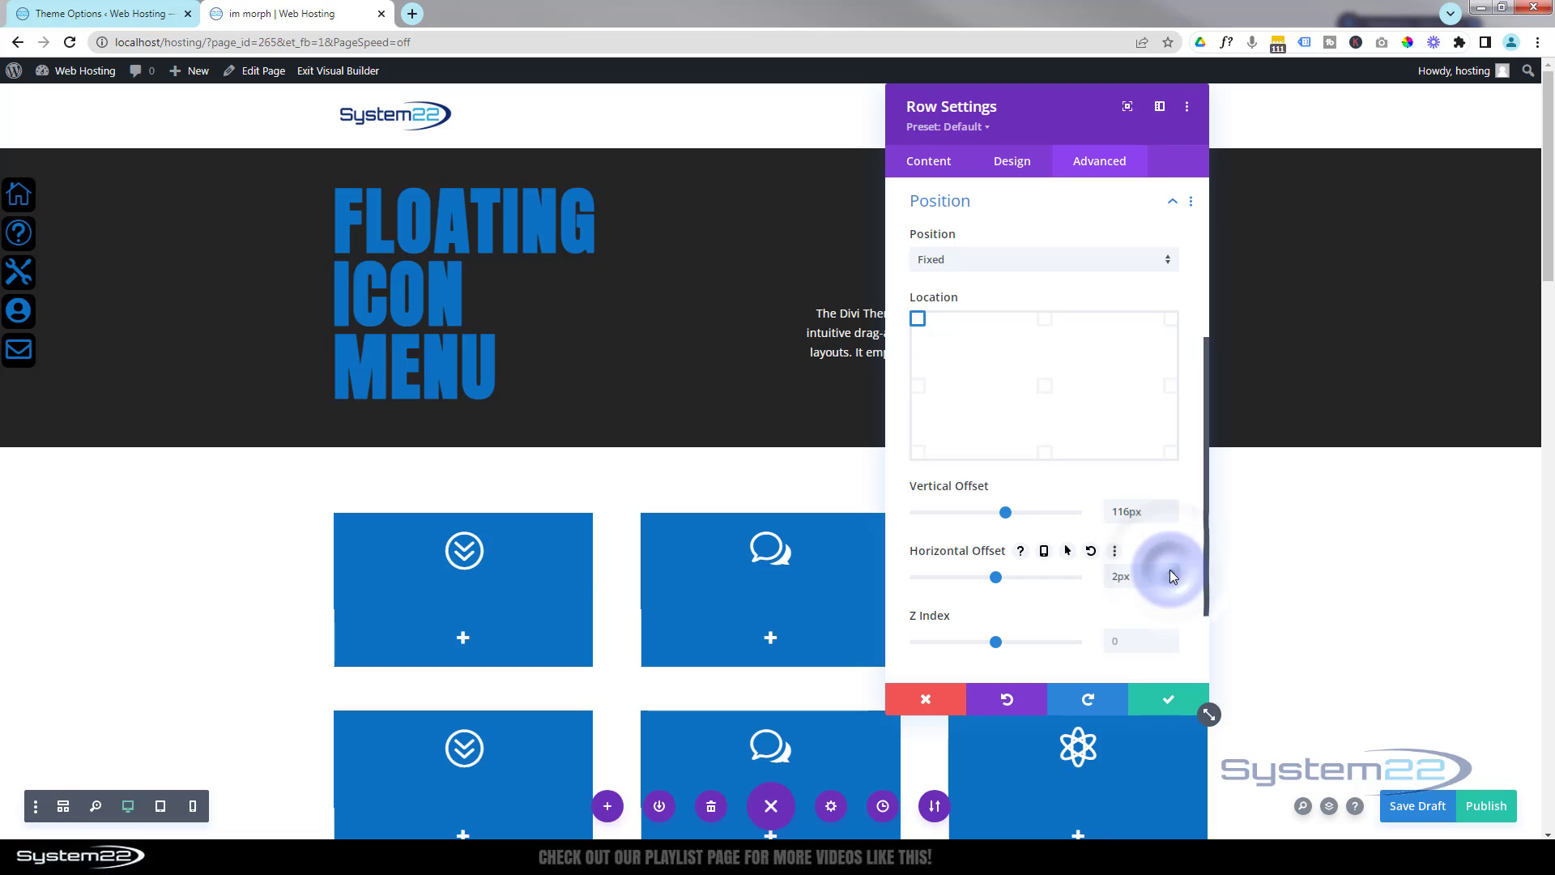
pyautogui.click(1171, 574)
pyautogui.click(1171, 575)
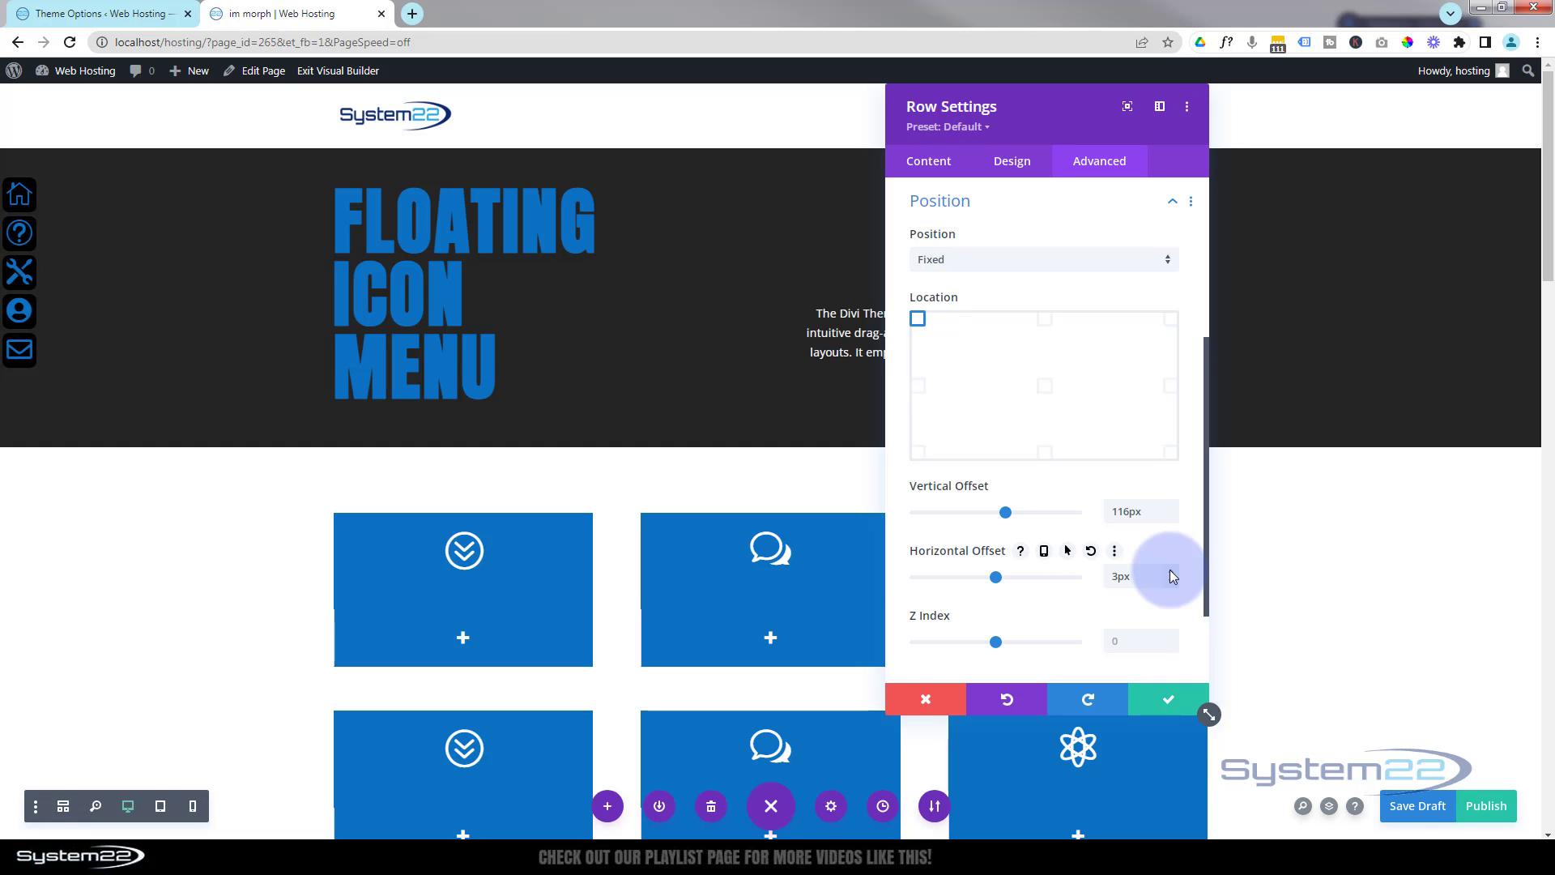
# Look through the page's sections to check how the fixed icon menu stays in place and overlaps each one.
pyautogui.scroll(-4, 615, 396)
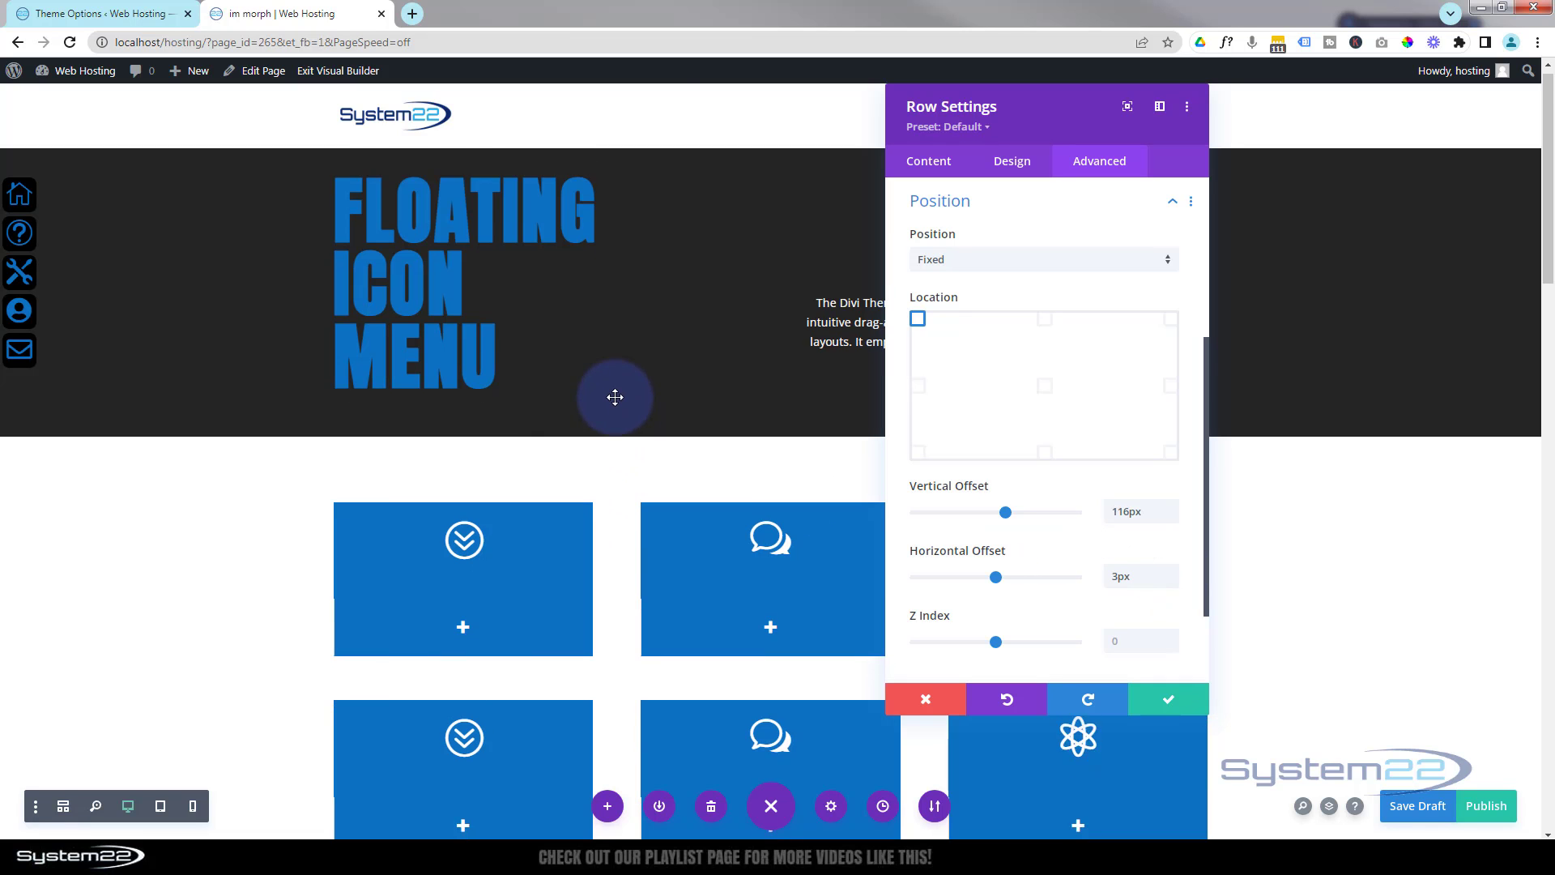
pyautogui.scroll(-9, 615, 397)
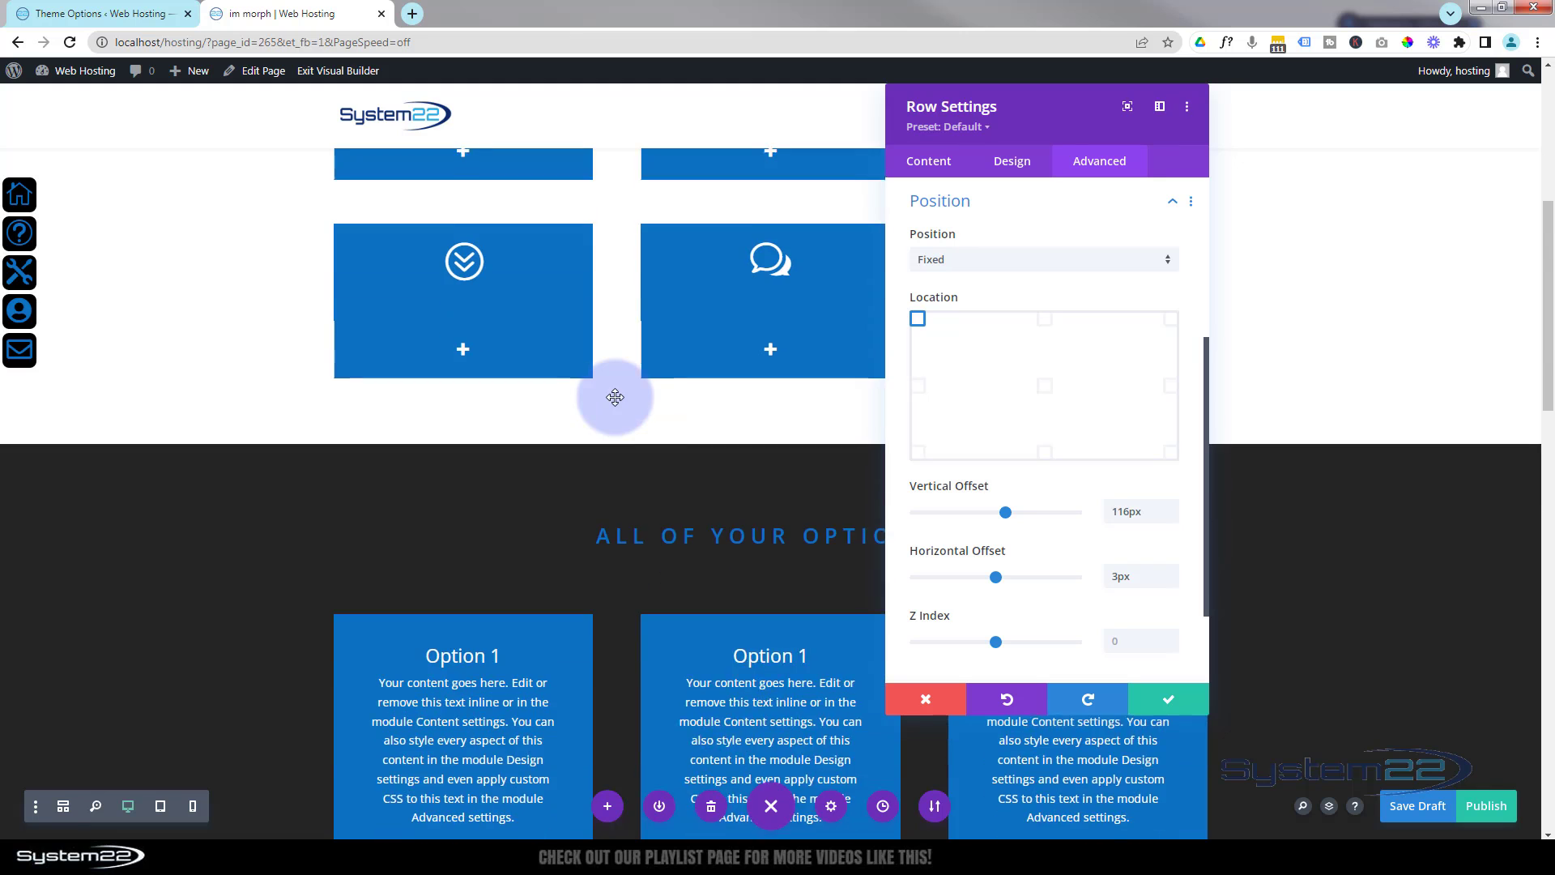
pyautogui.scroll(-4, 615, 397)
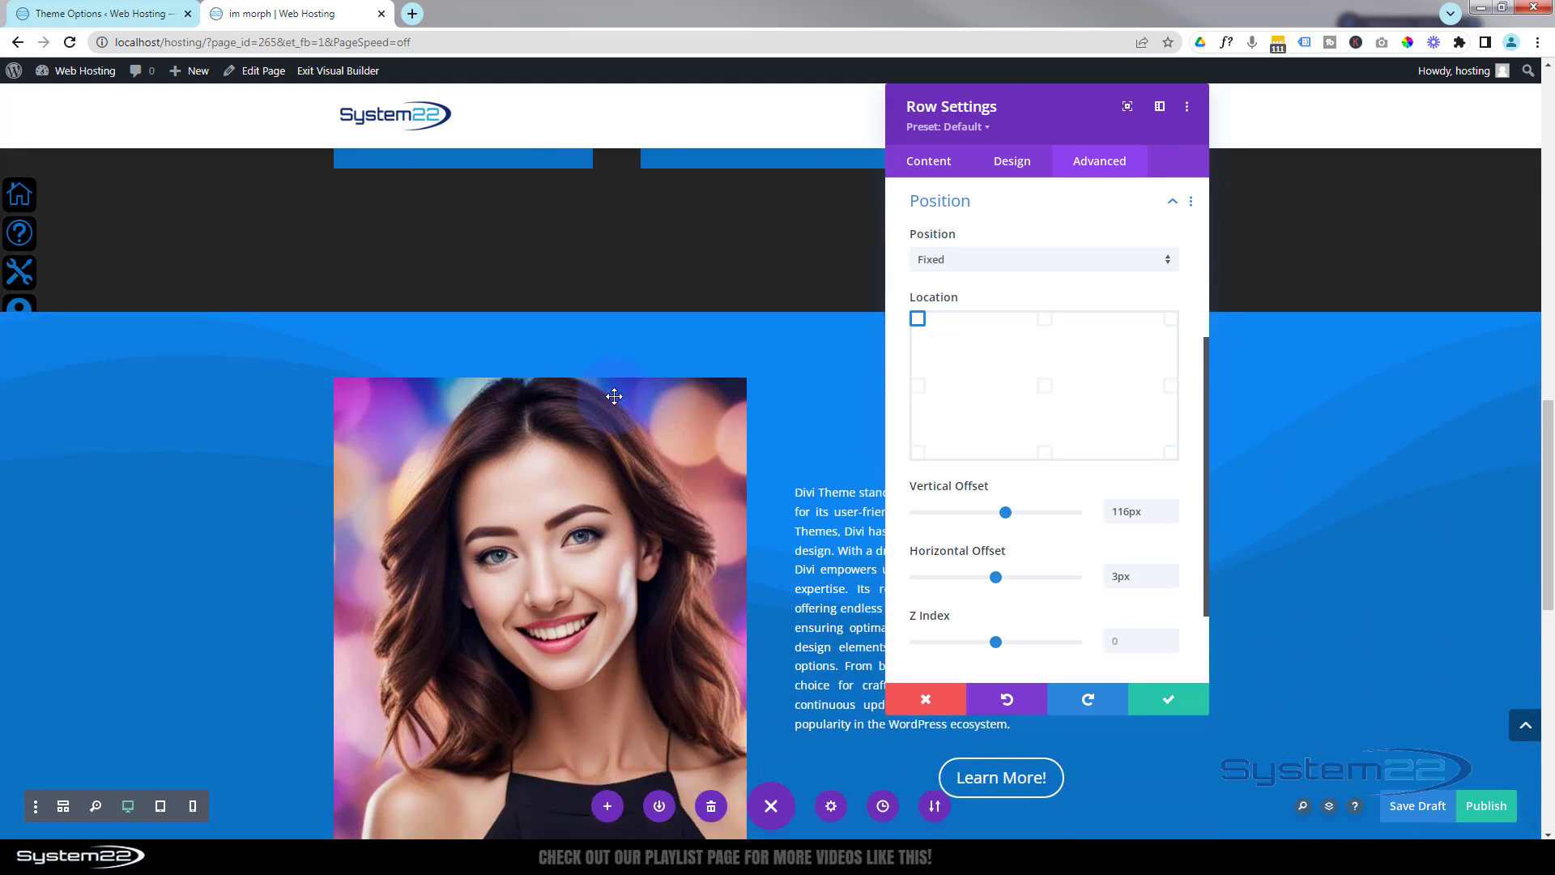
pyautogui.scroll(3, 614, 398)
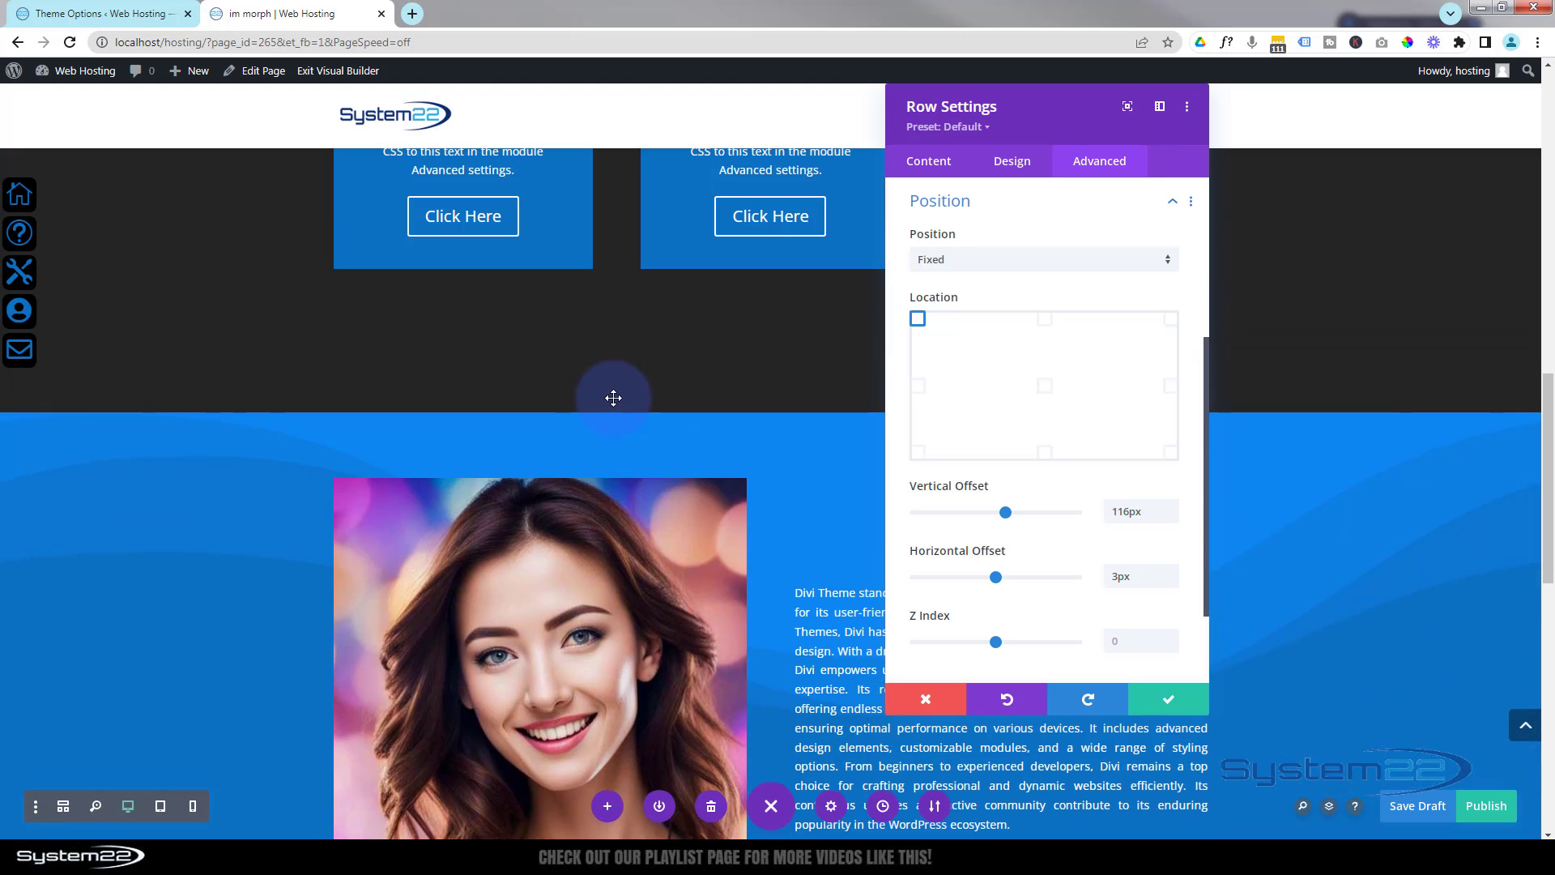
pyautogui.scroll(-7, 613, 398)
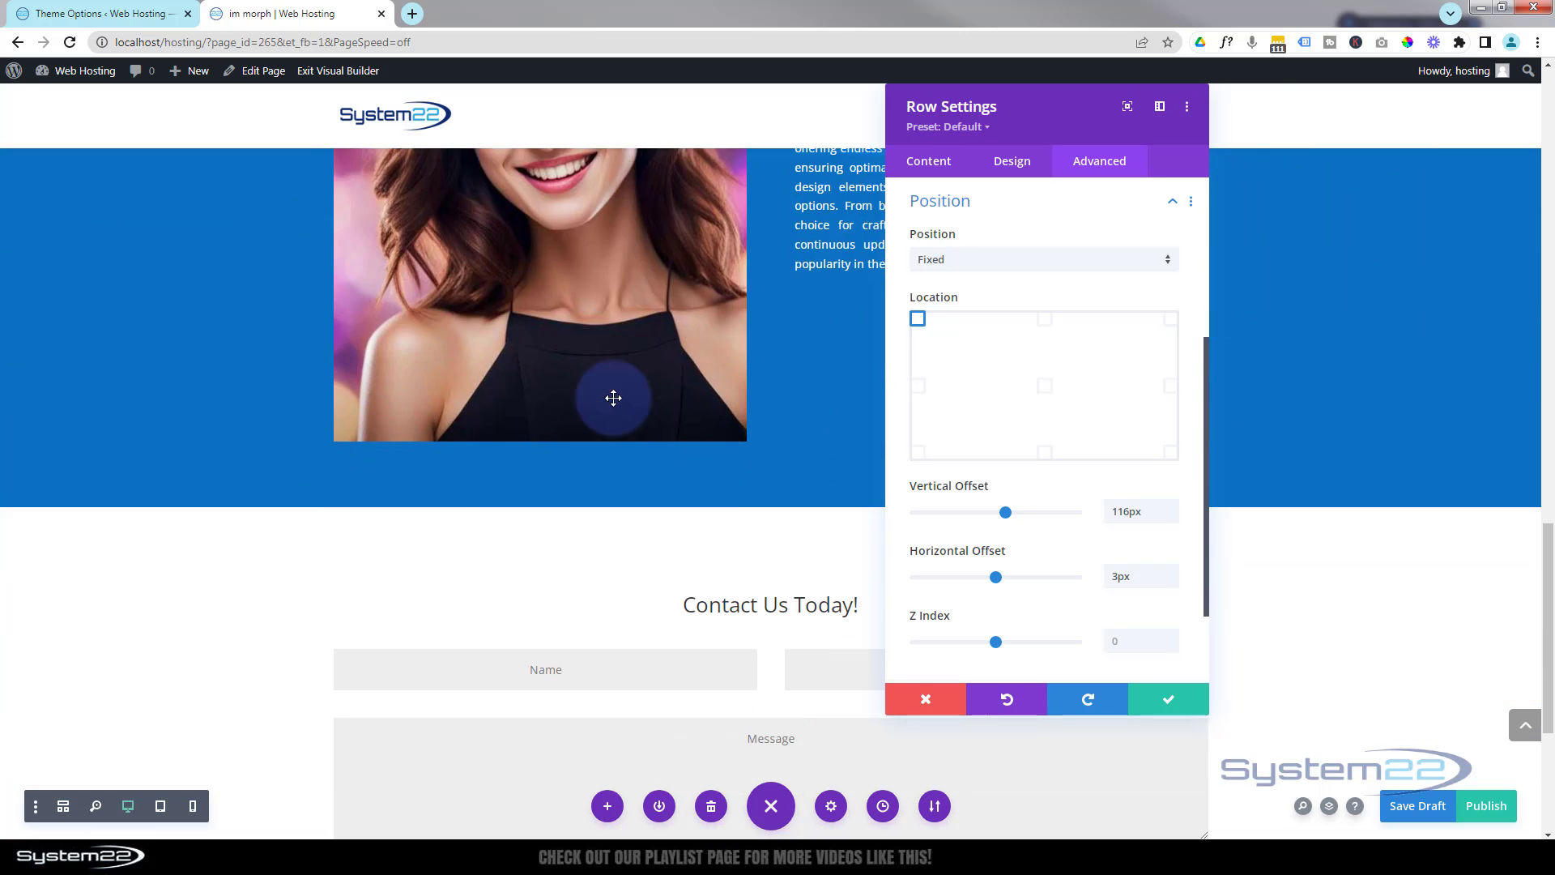
pyautogui.scroll(-4, 613, 398)
pyautogui.scroll(5, 612, 400)
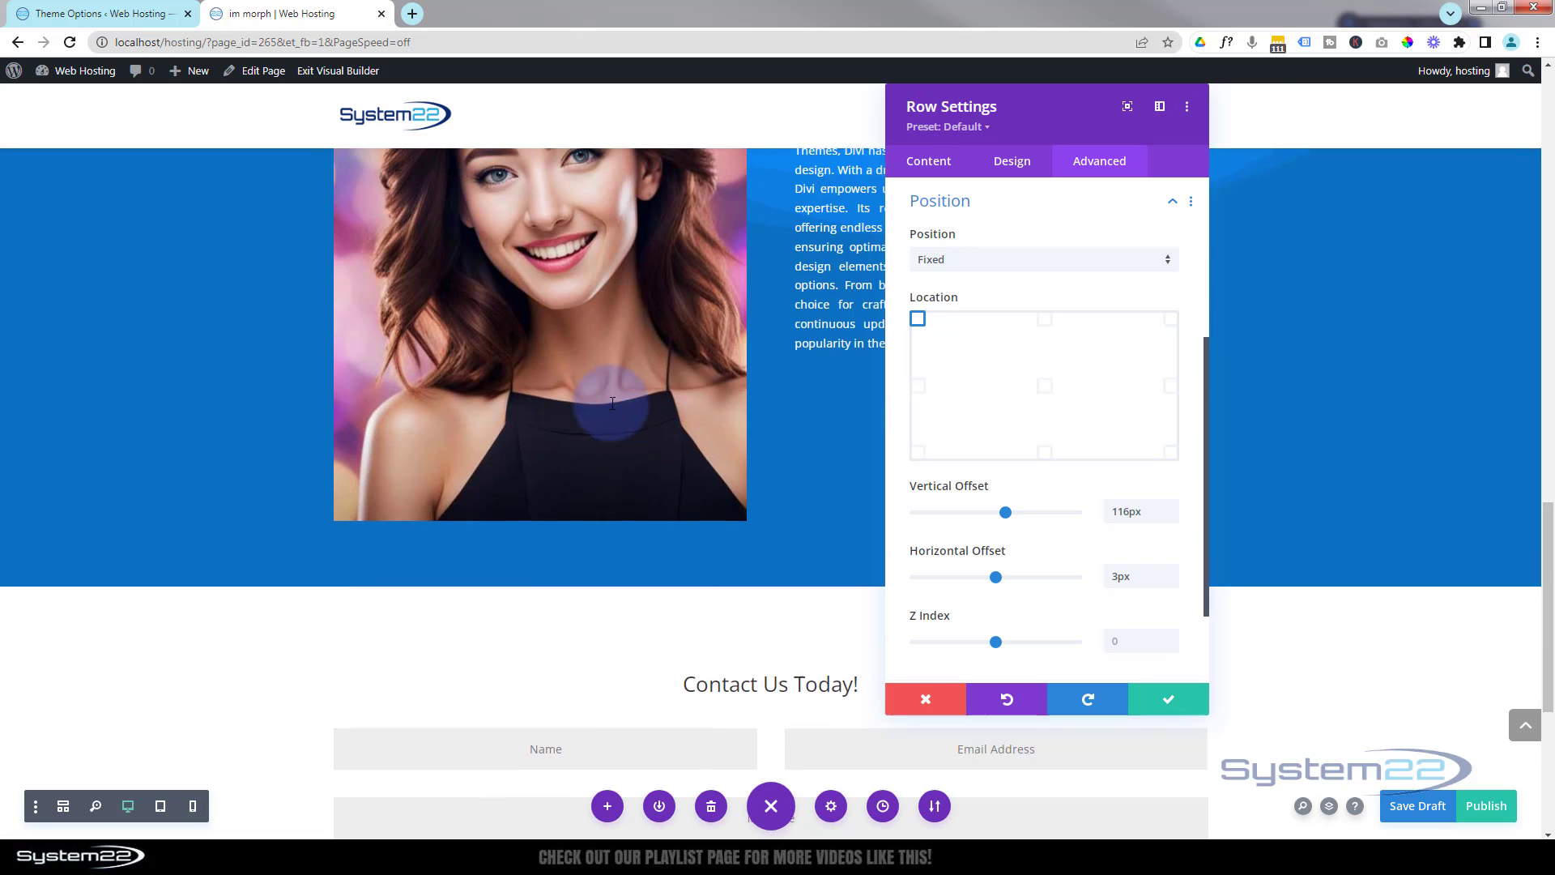
pyautogui.scroll(13, 612, 403)
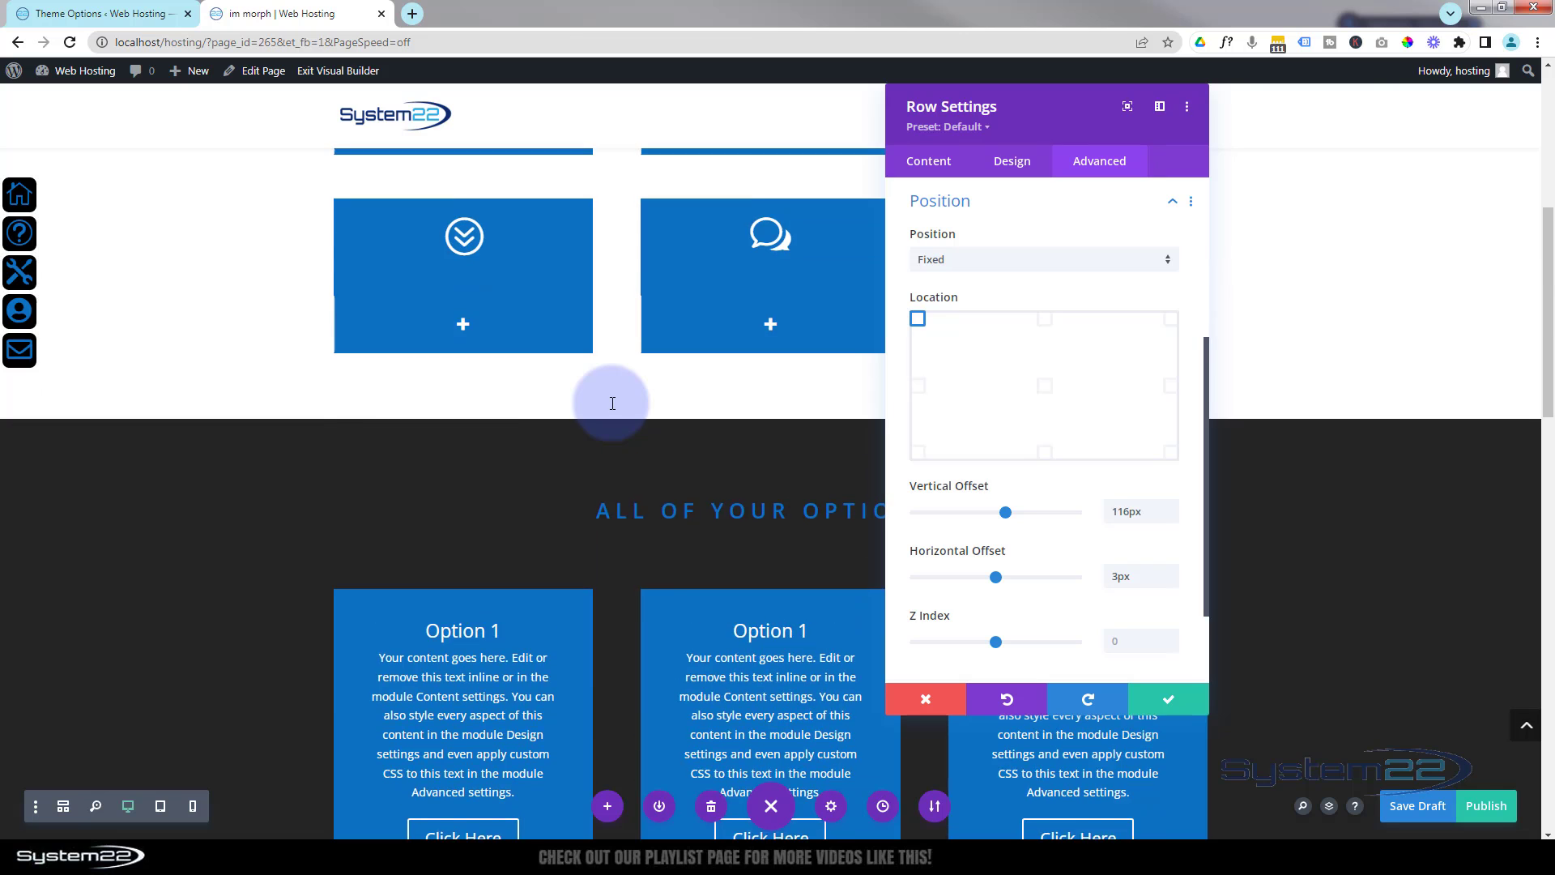
pyautogui.scroll(-8, 612, 403)
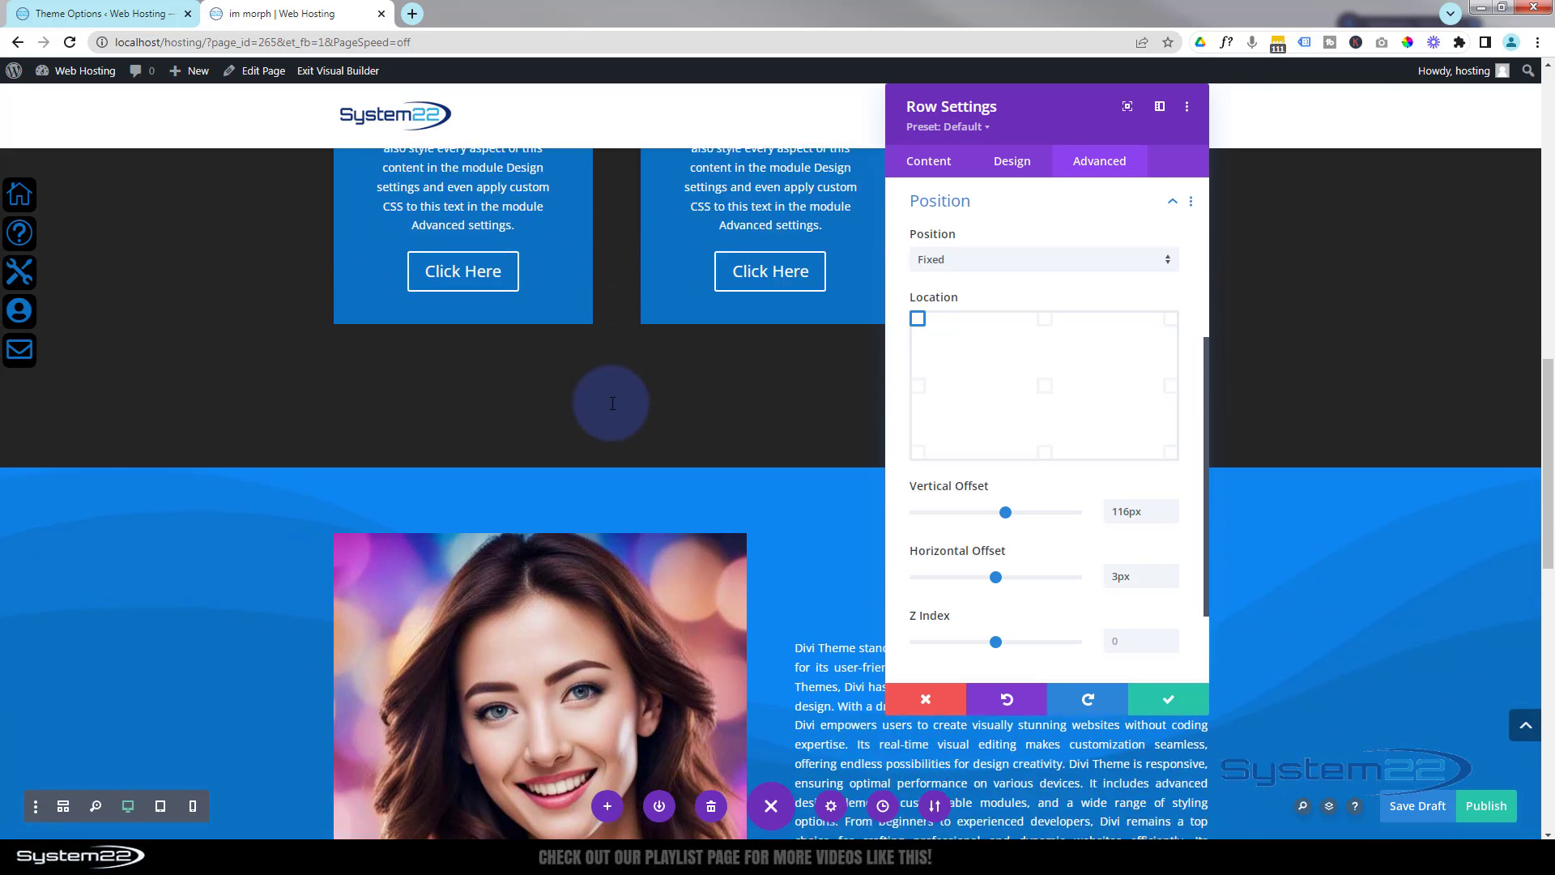
pyautogui.scroll(-2, 612, 402)
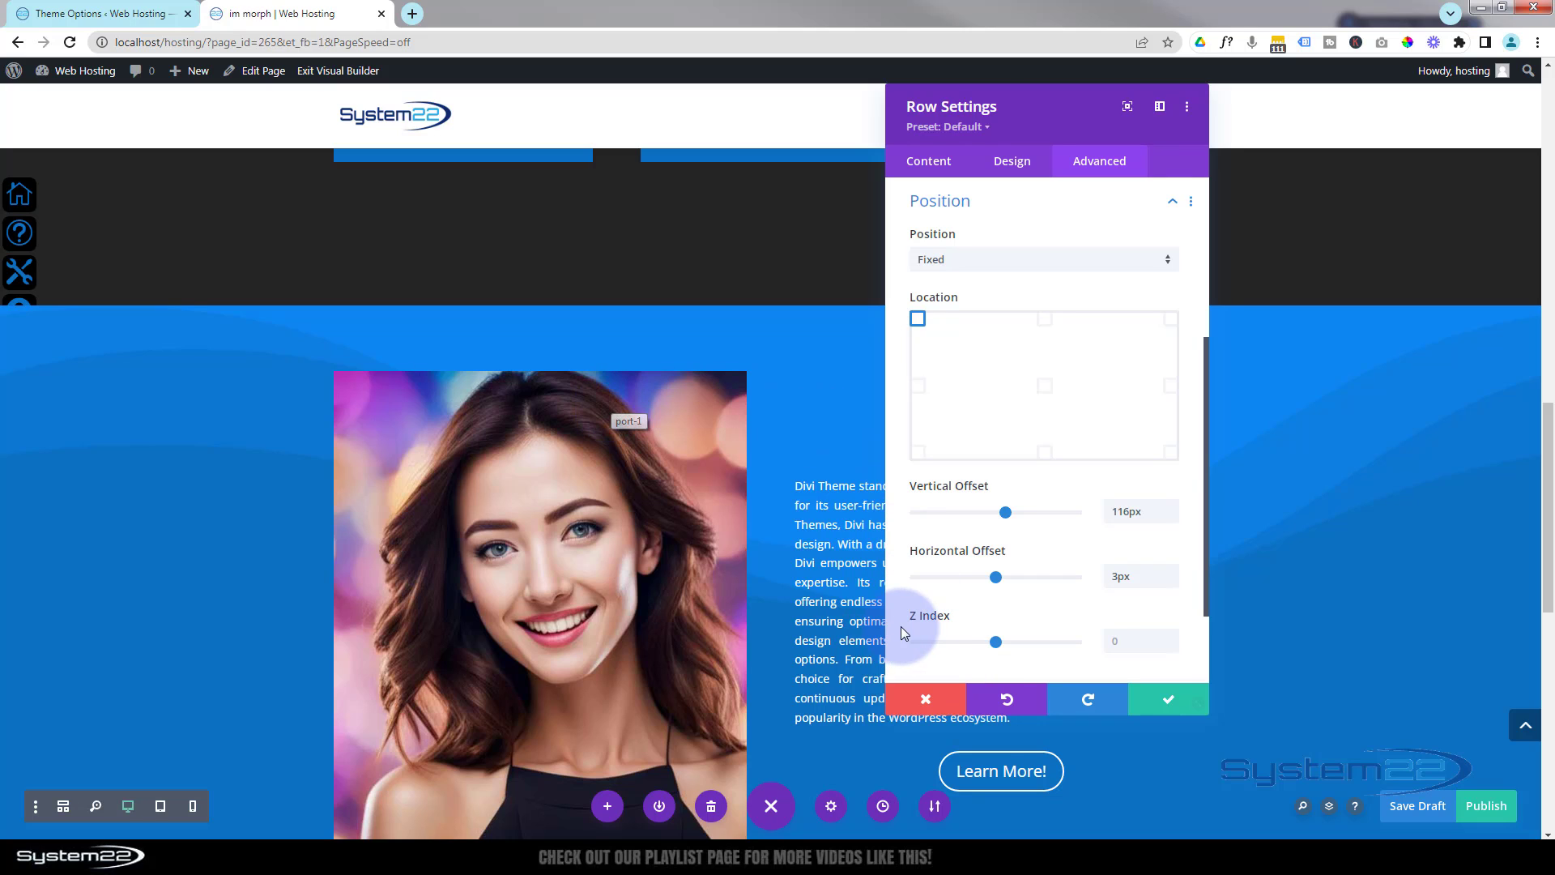
# Raise the icon row's Z index to 103 and check the floating menu against all page sections.
pyautogui.moveTo(929, 621)
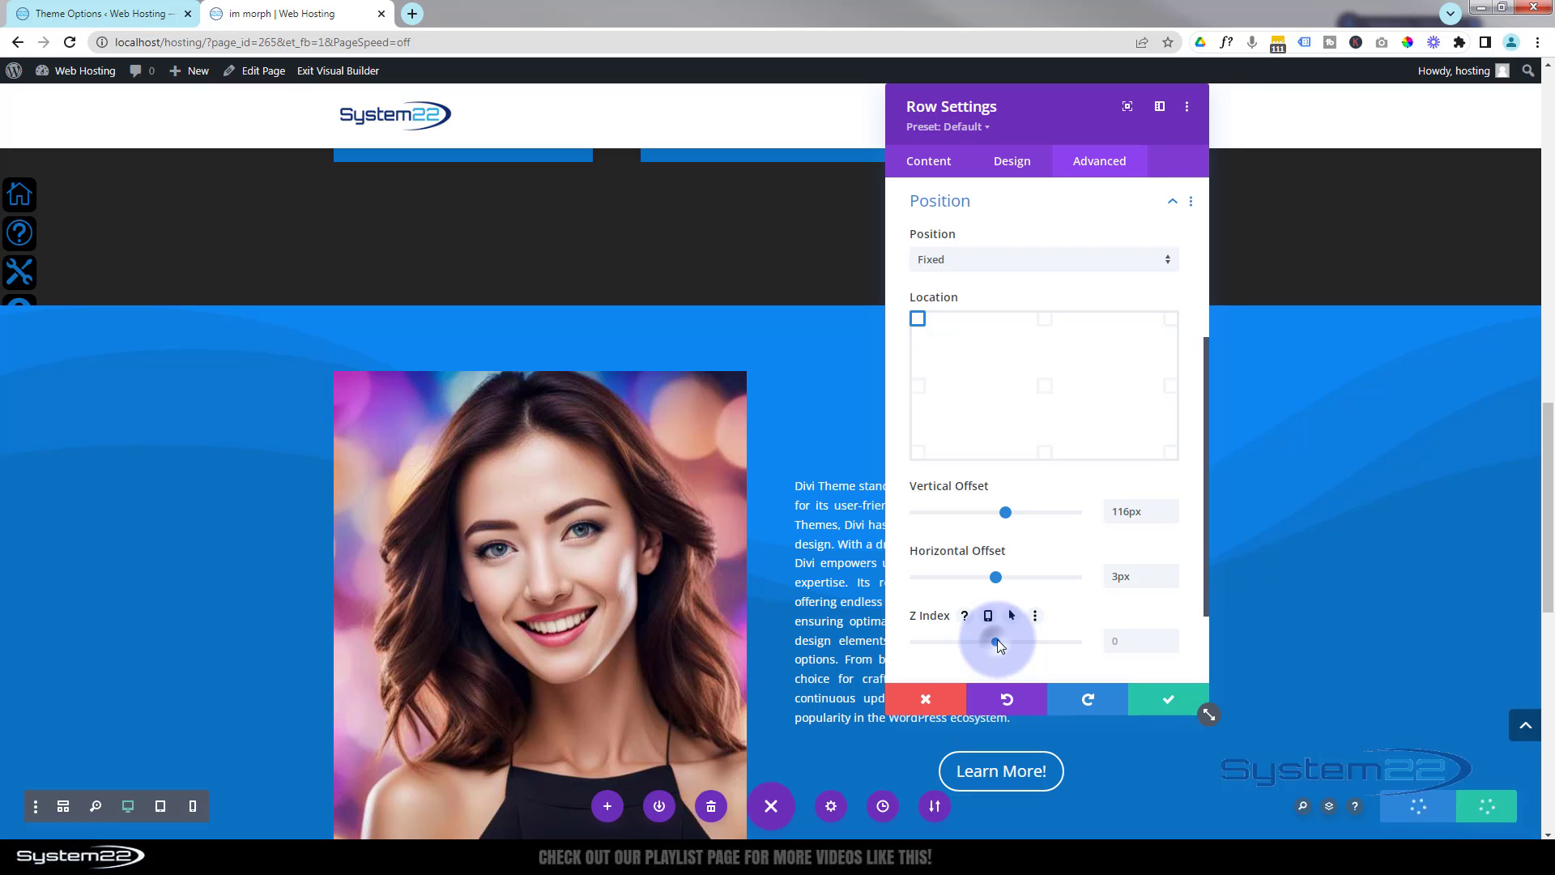
pyautogui.moveTo(998, 639); pyautogui.dragTo(1013, 639)
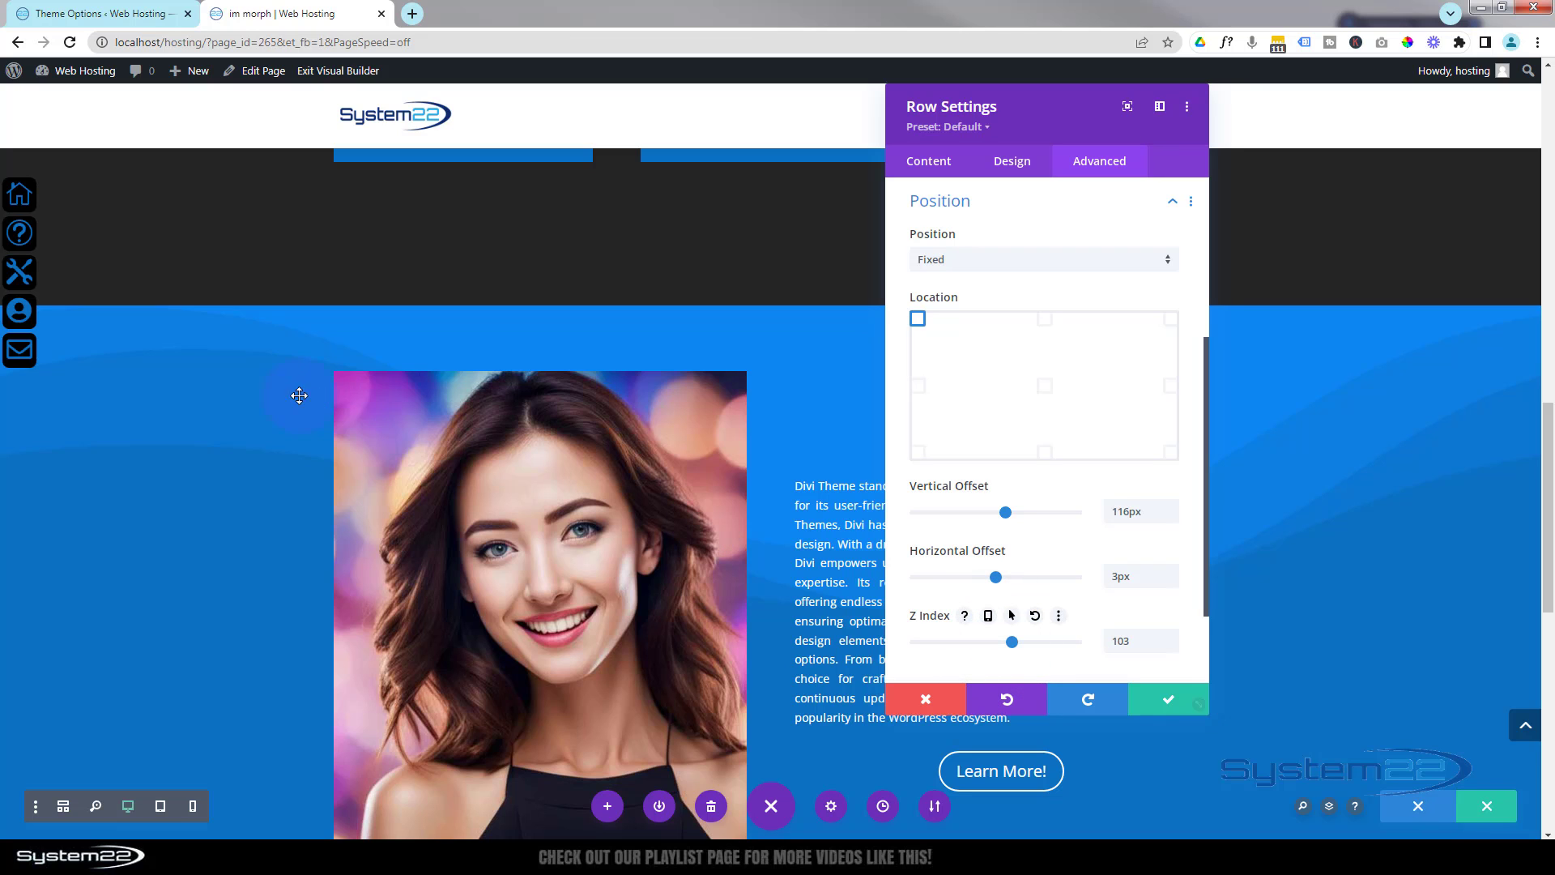
pyautogui.scroll(-10, 299, 396)
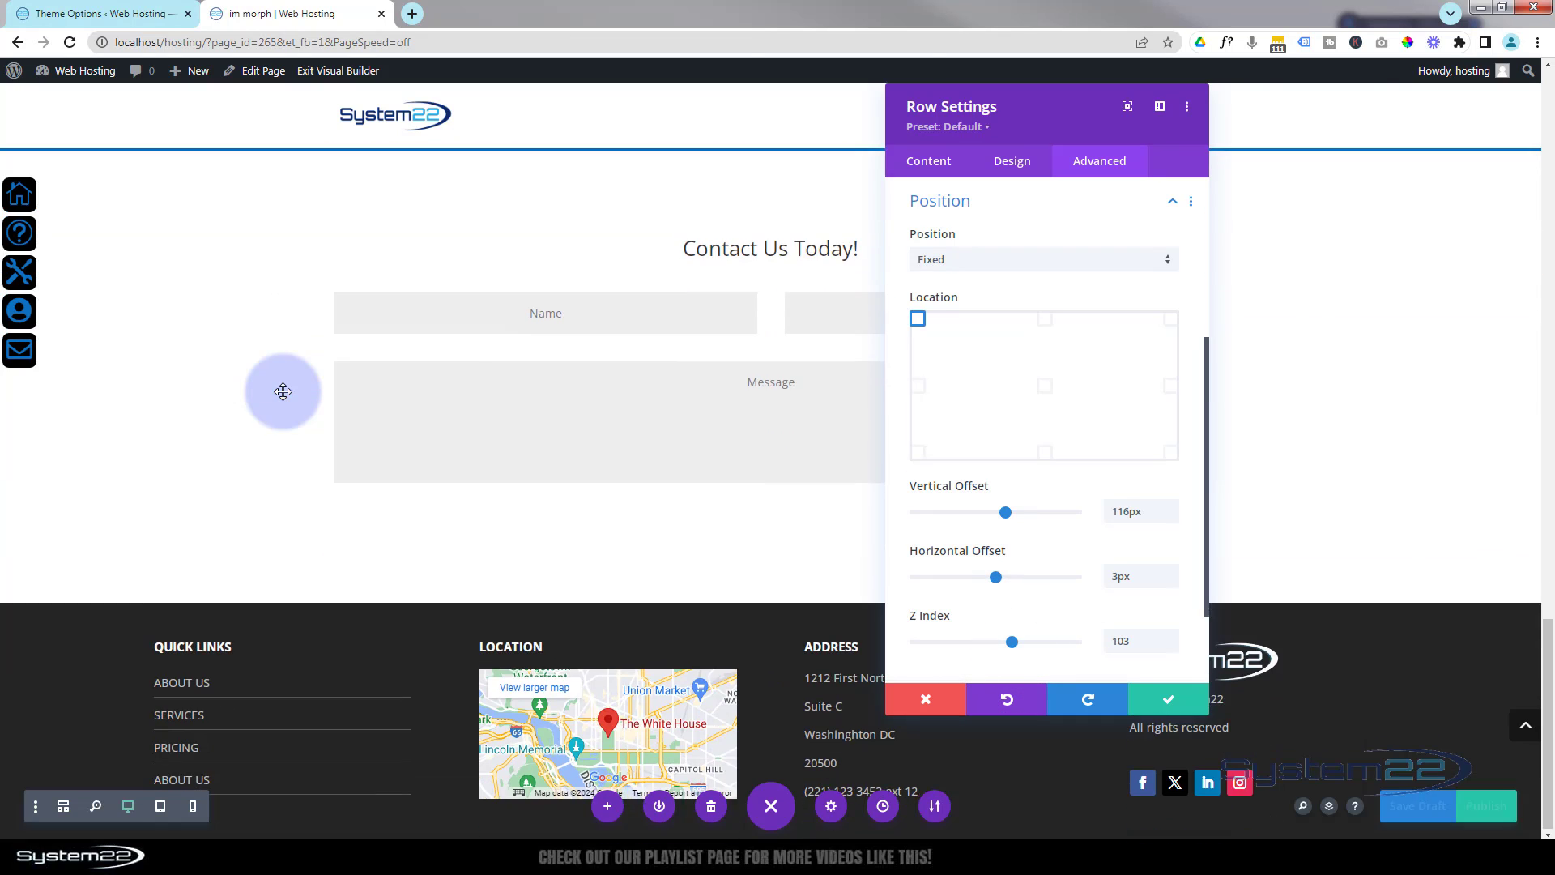
pyautogui.scroll(12, 282, 391)
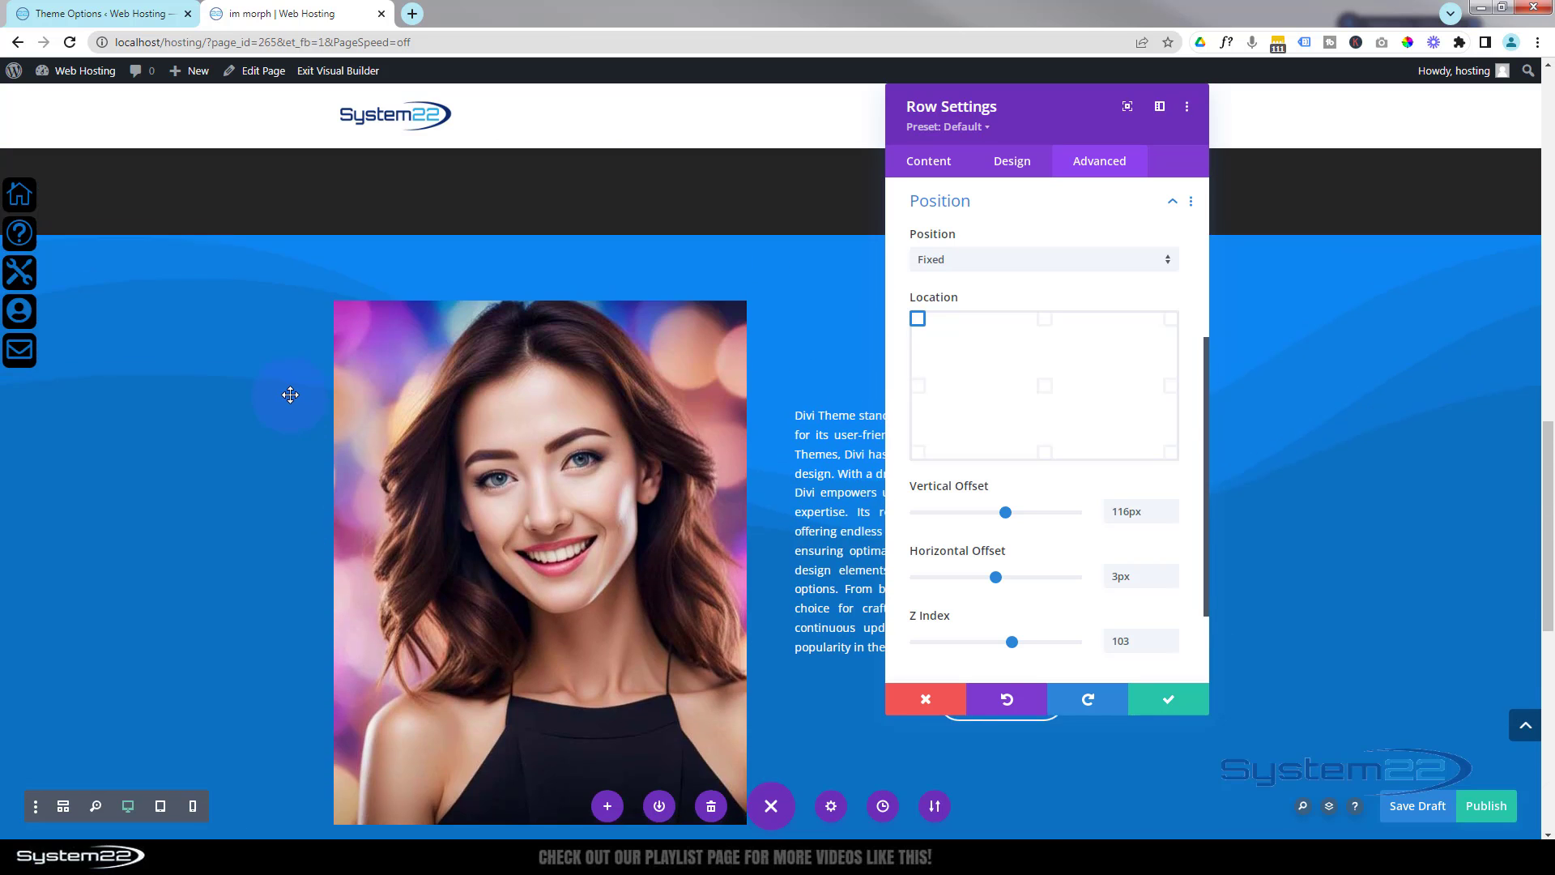
pyautogui.scroll(8, 290, 395)
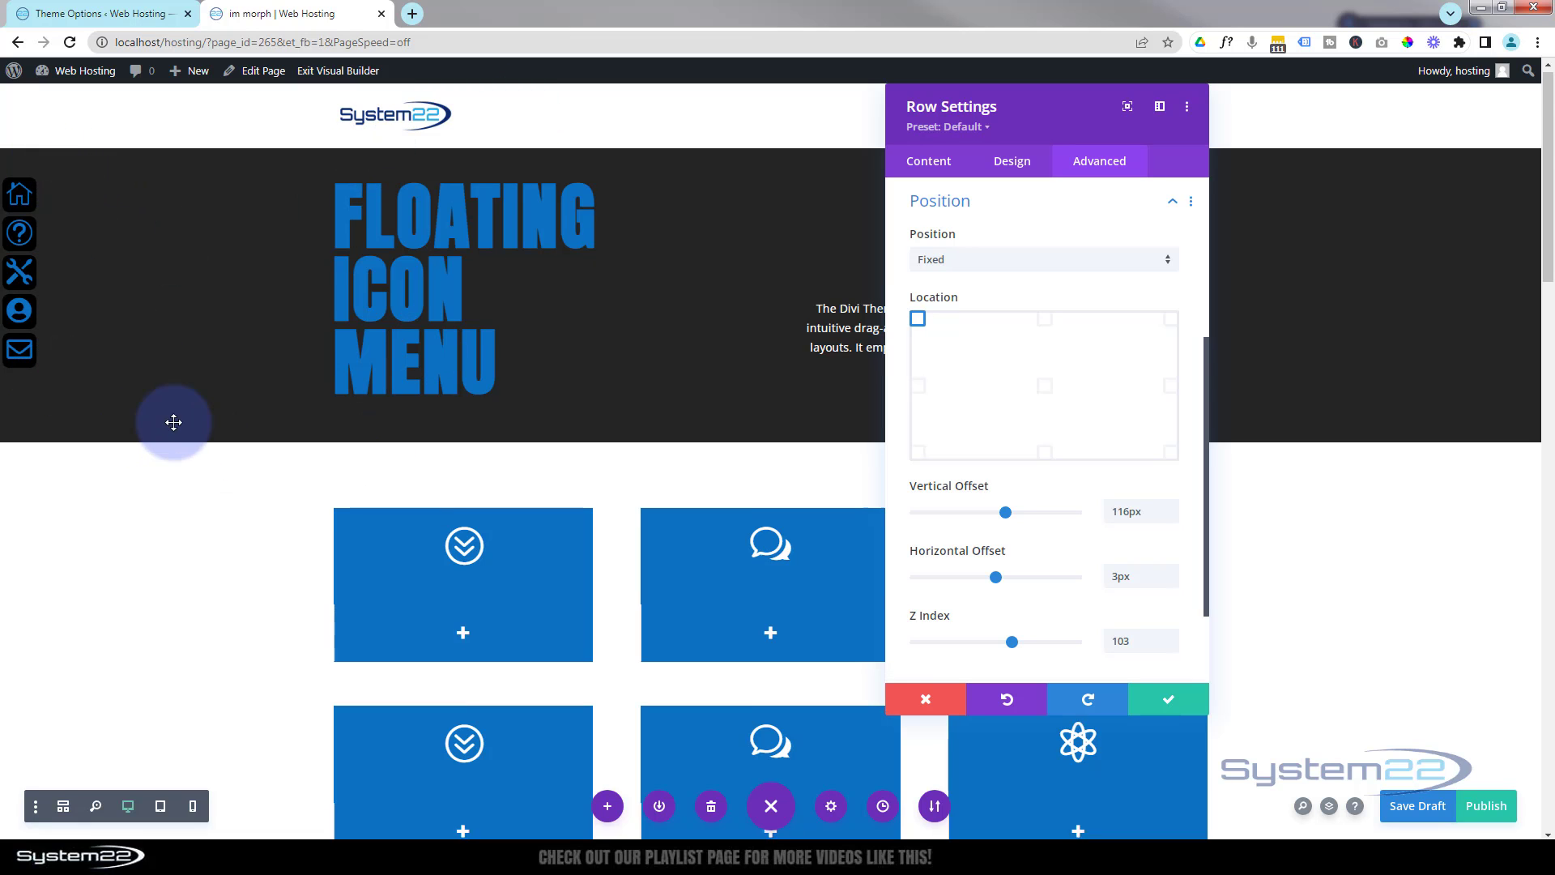
pyautogui.scroll(-15, 174, 422)
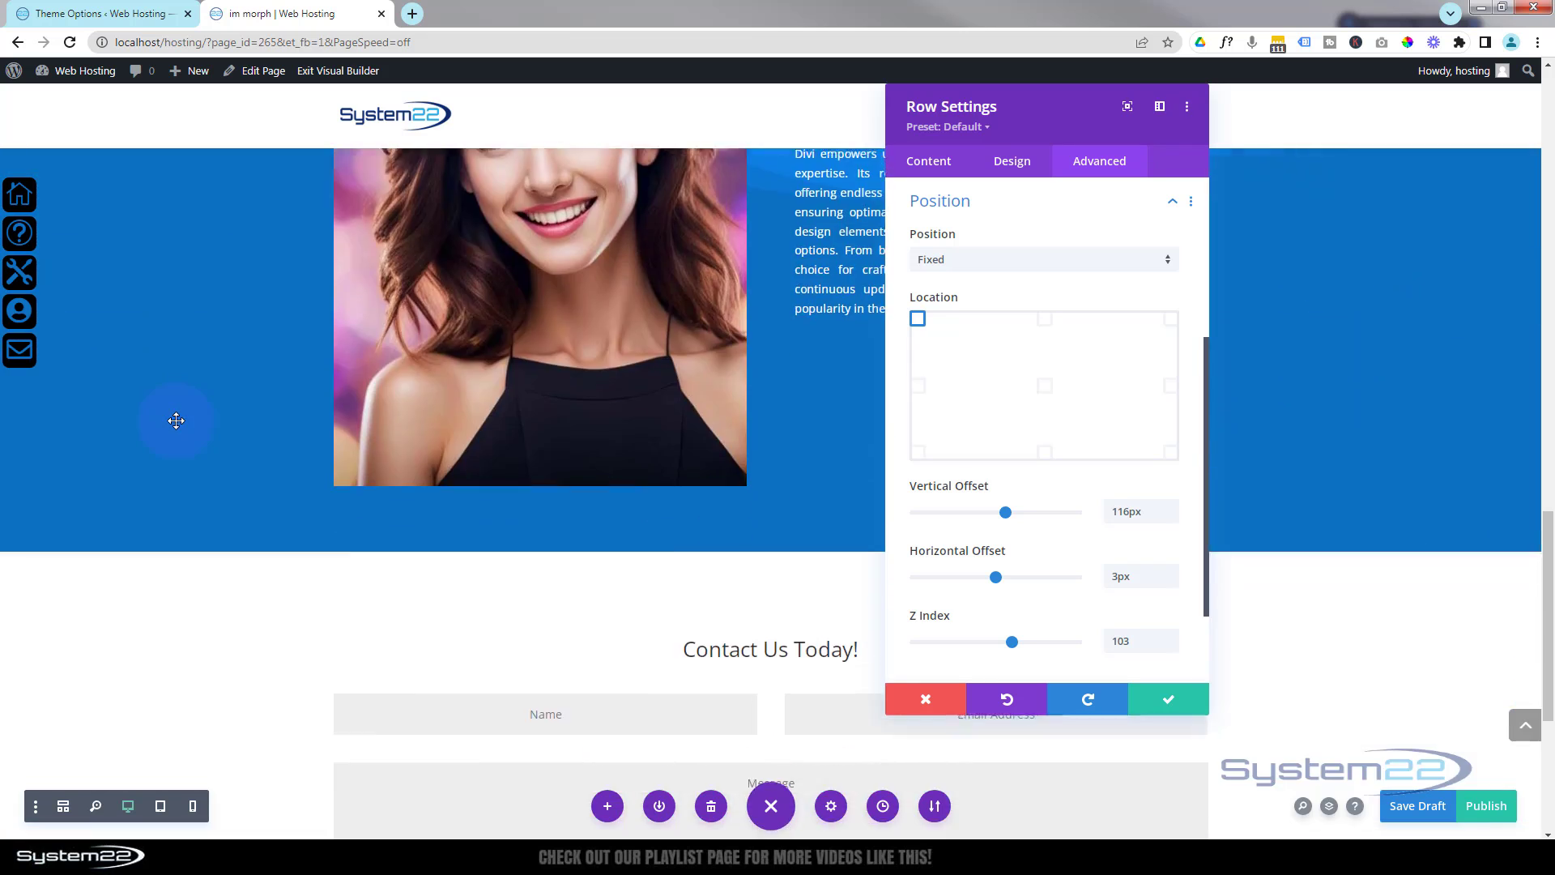
pyautogui.scroll(-5, 176, 421)
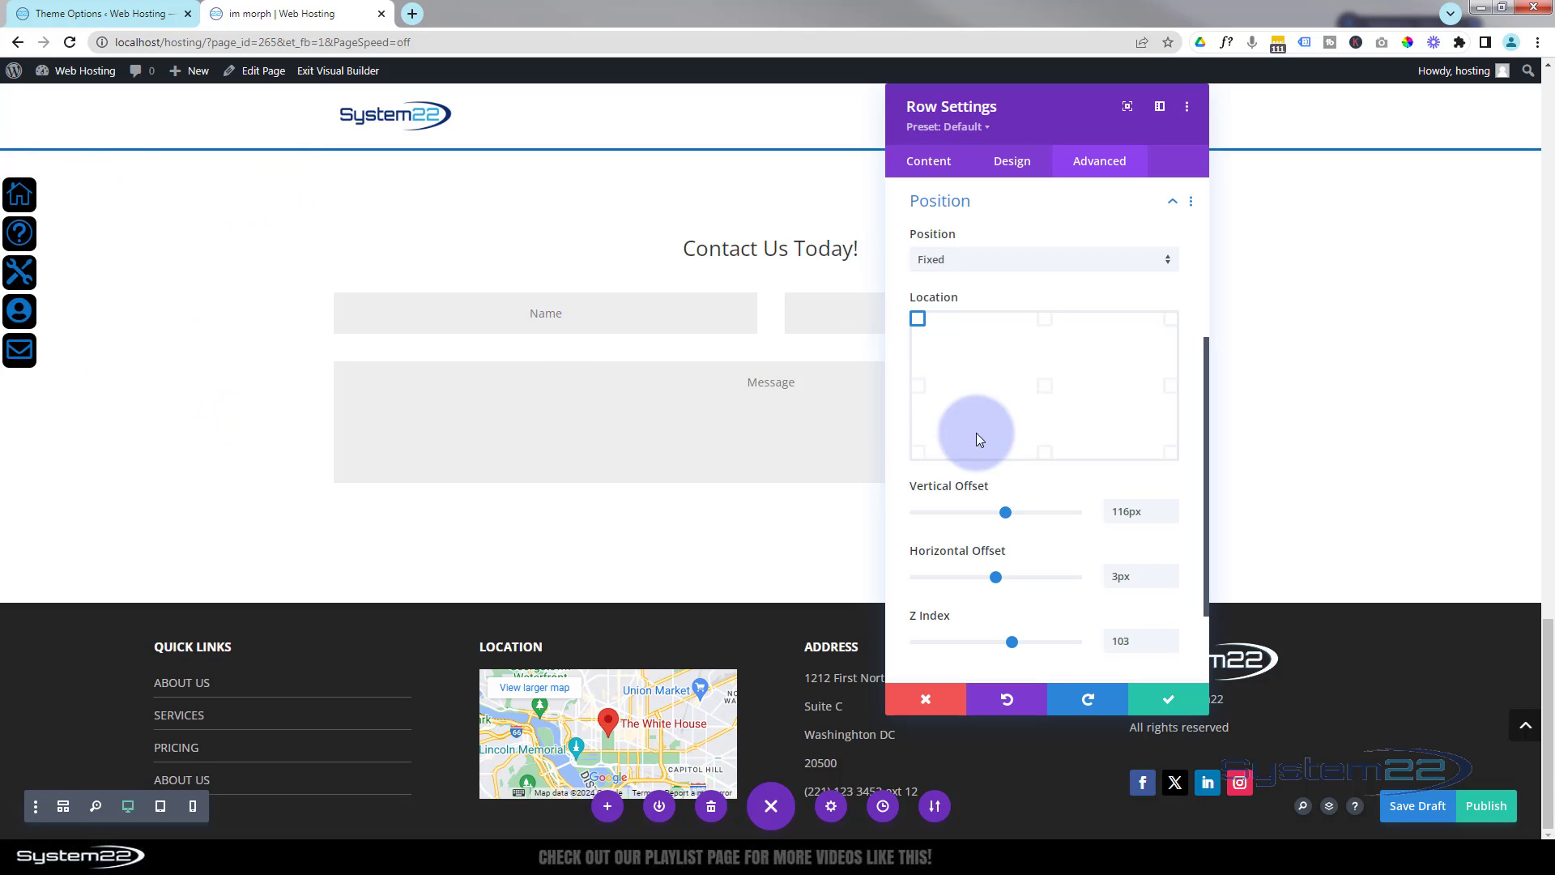
# Save the row settings and the page draft, and exit the visual builder to the live page.
pyautogui.click(1158, 702)
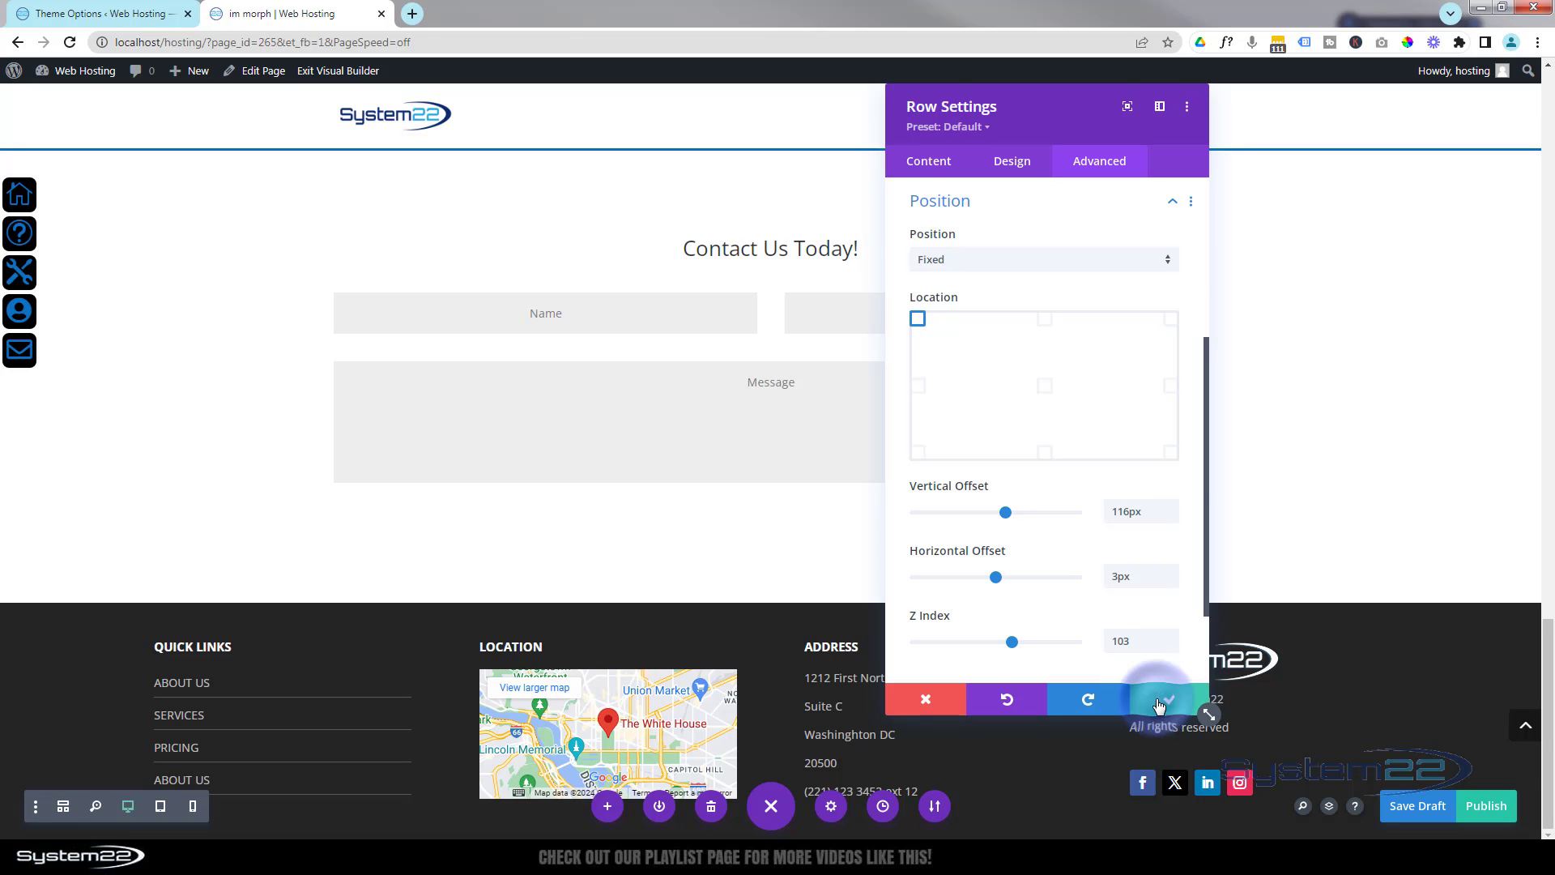
pyautogui.click(1418, 810)
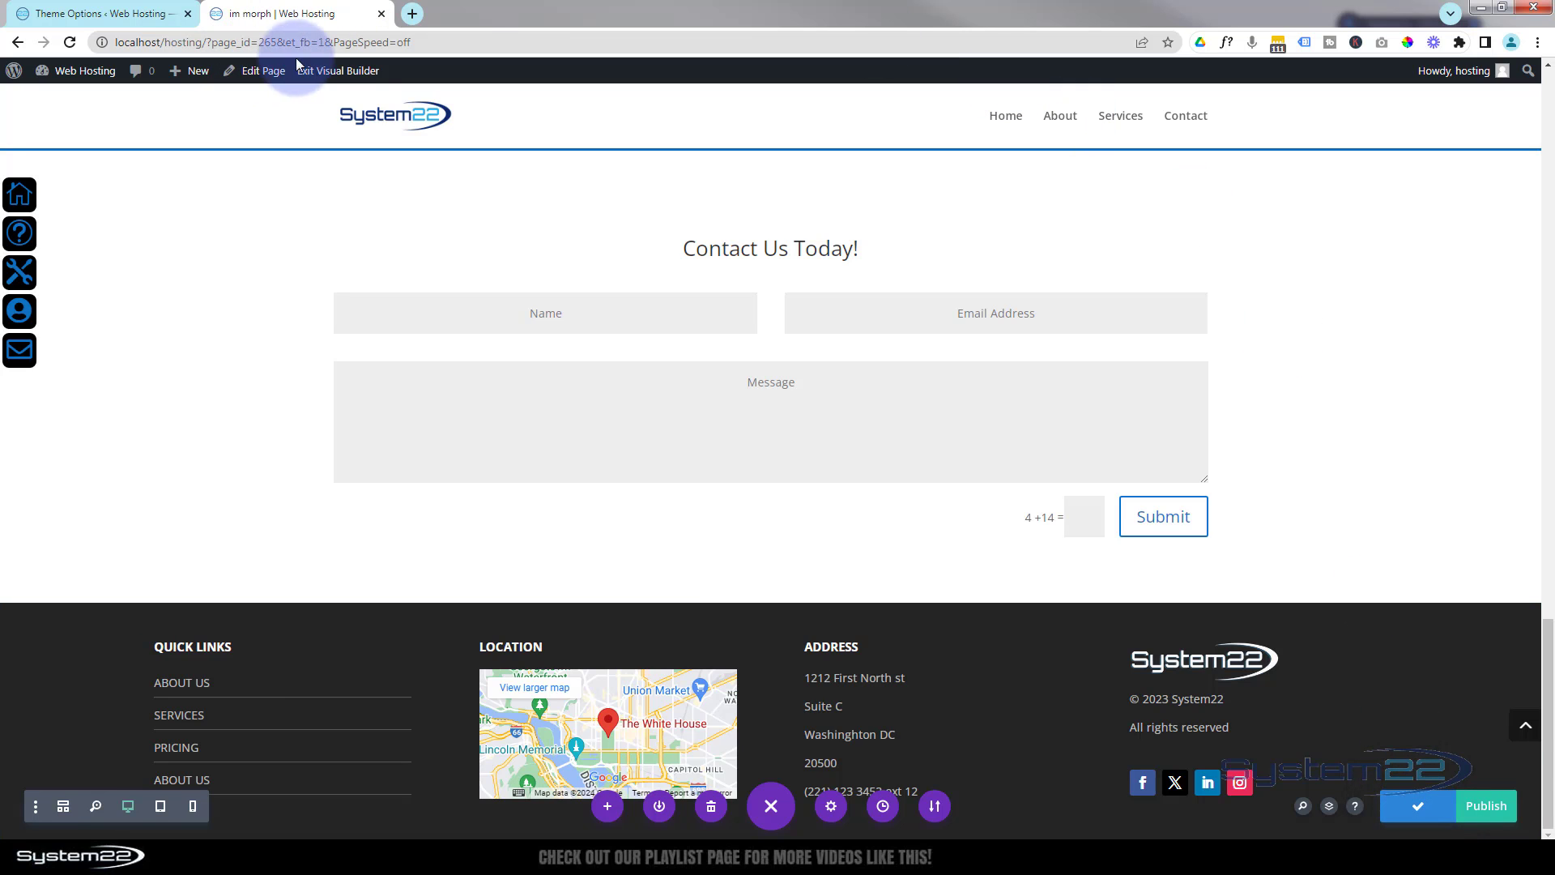
pyautogui.click(328, 73)
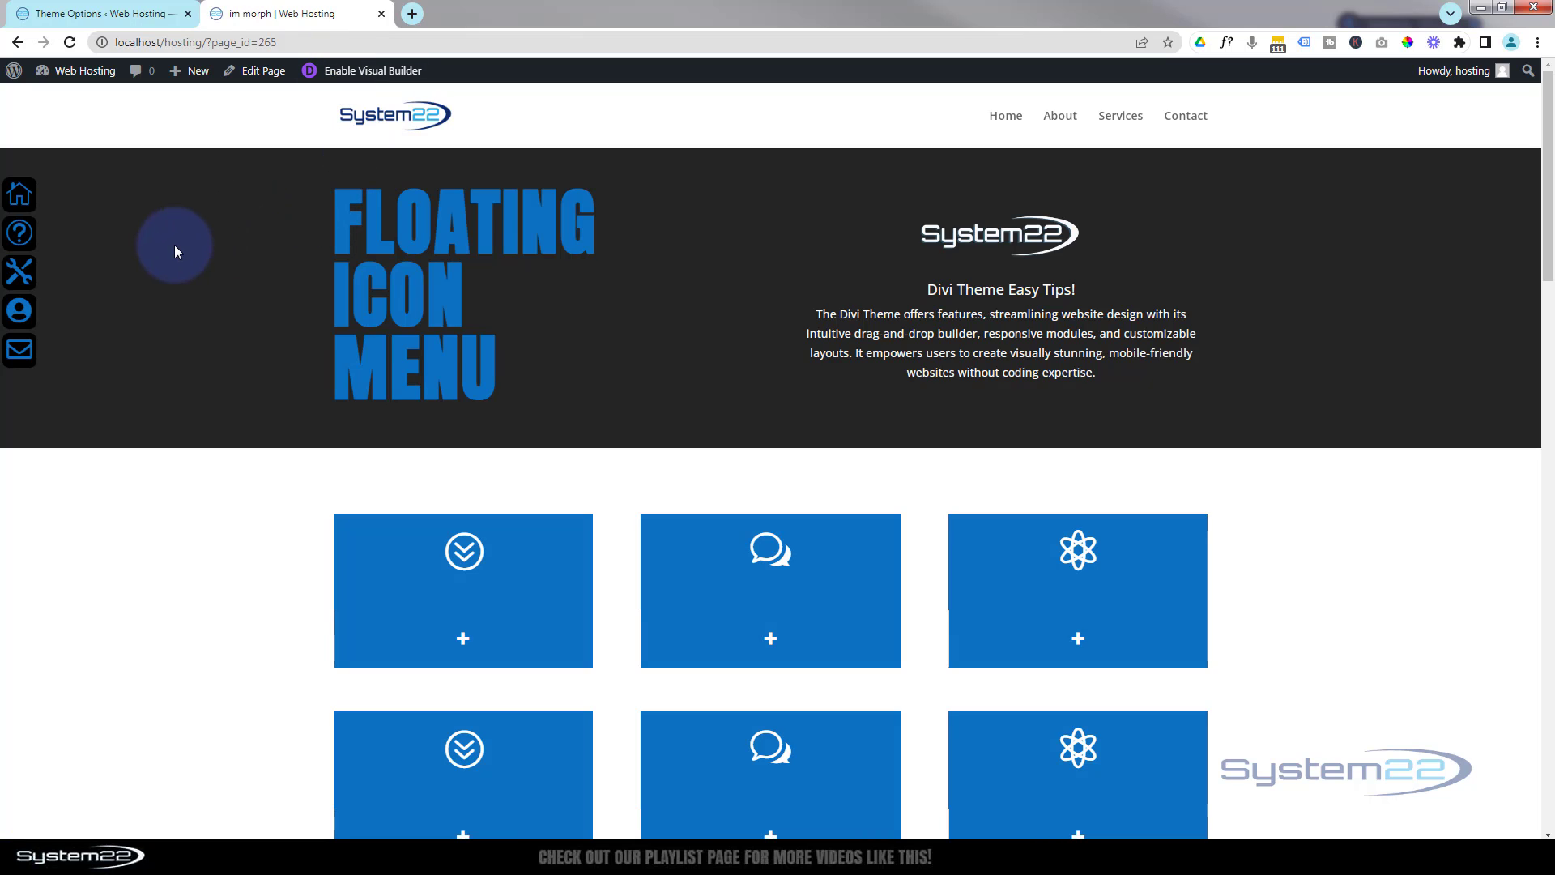
# Test the FAQS icon link of the floating menu on the live page.
pyautogui.click(22, 237)
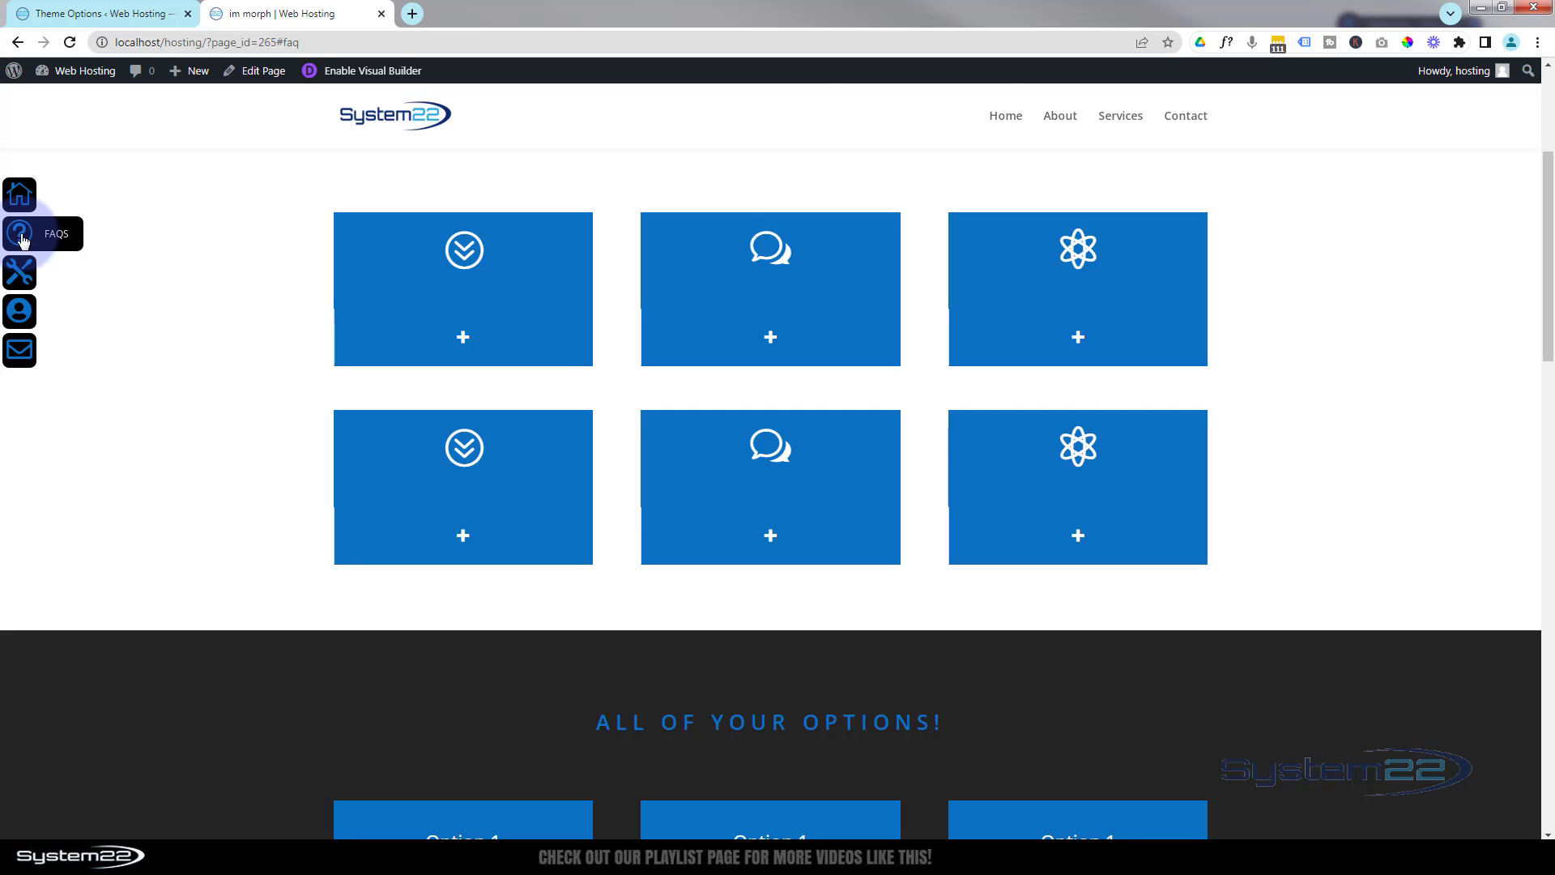
# Test the Info, About, Email and Home icon links of the floating menu on the live page.
pyautogui.click(24, 280)
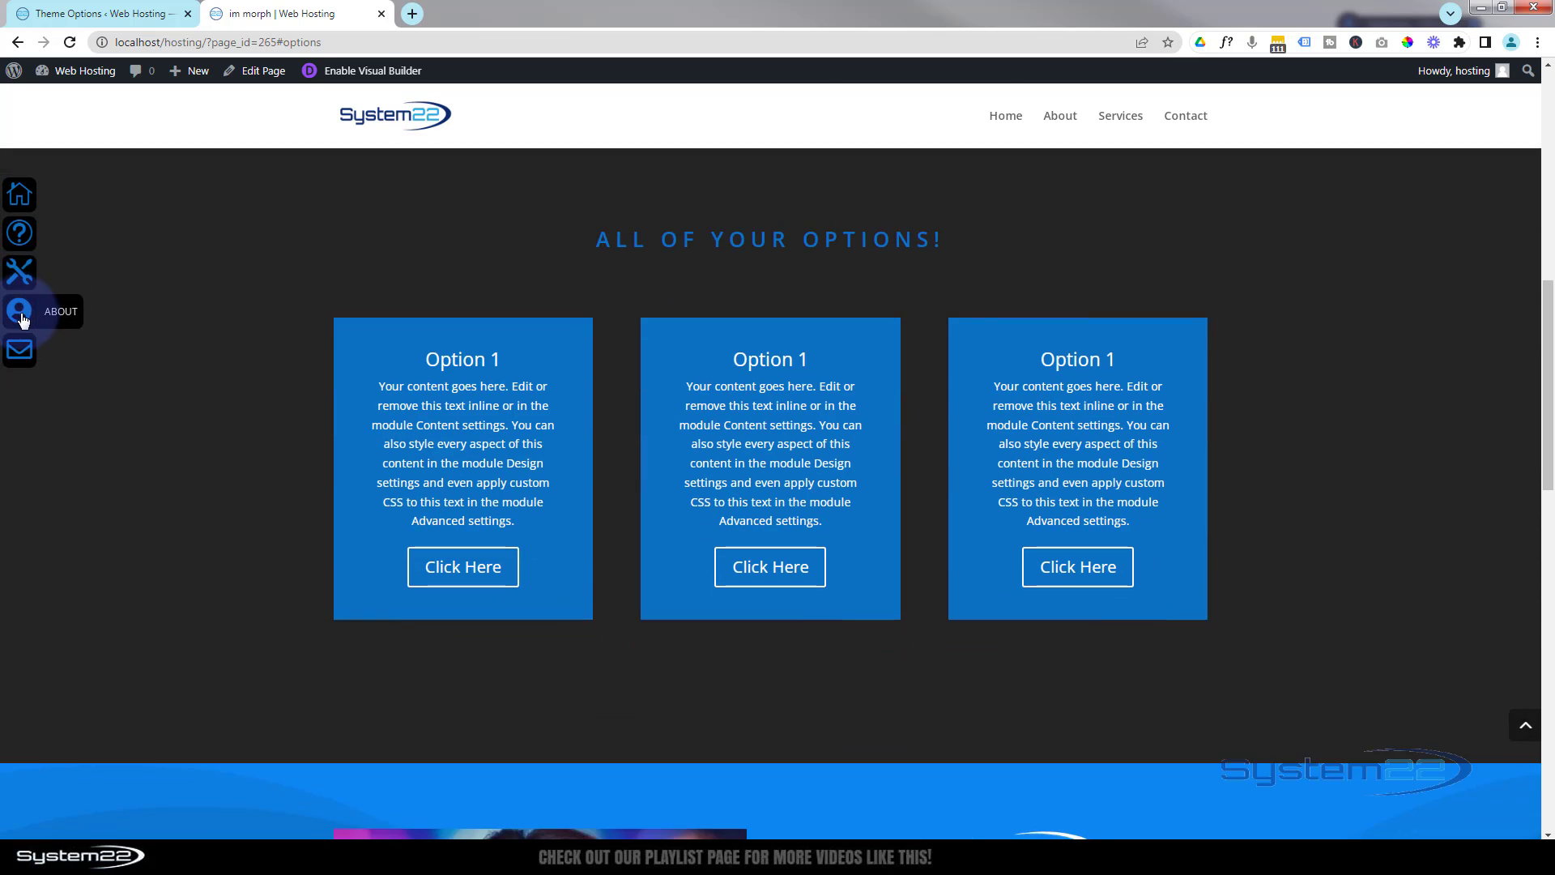
pyautogui.click(21, 315)
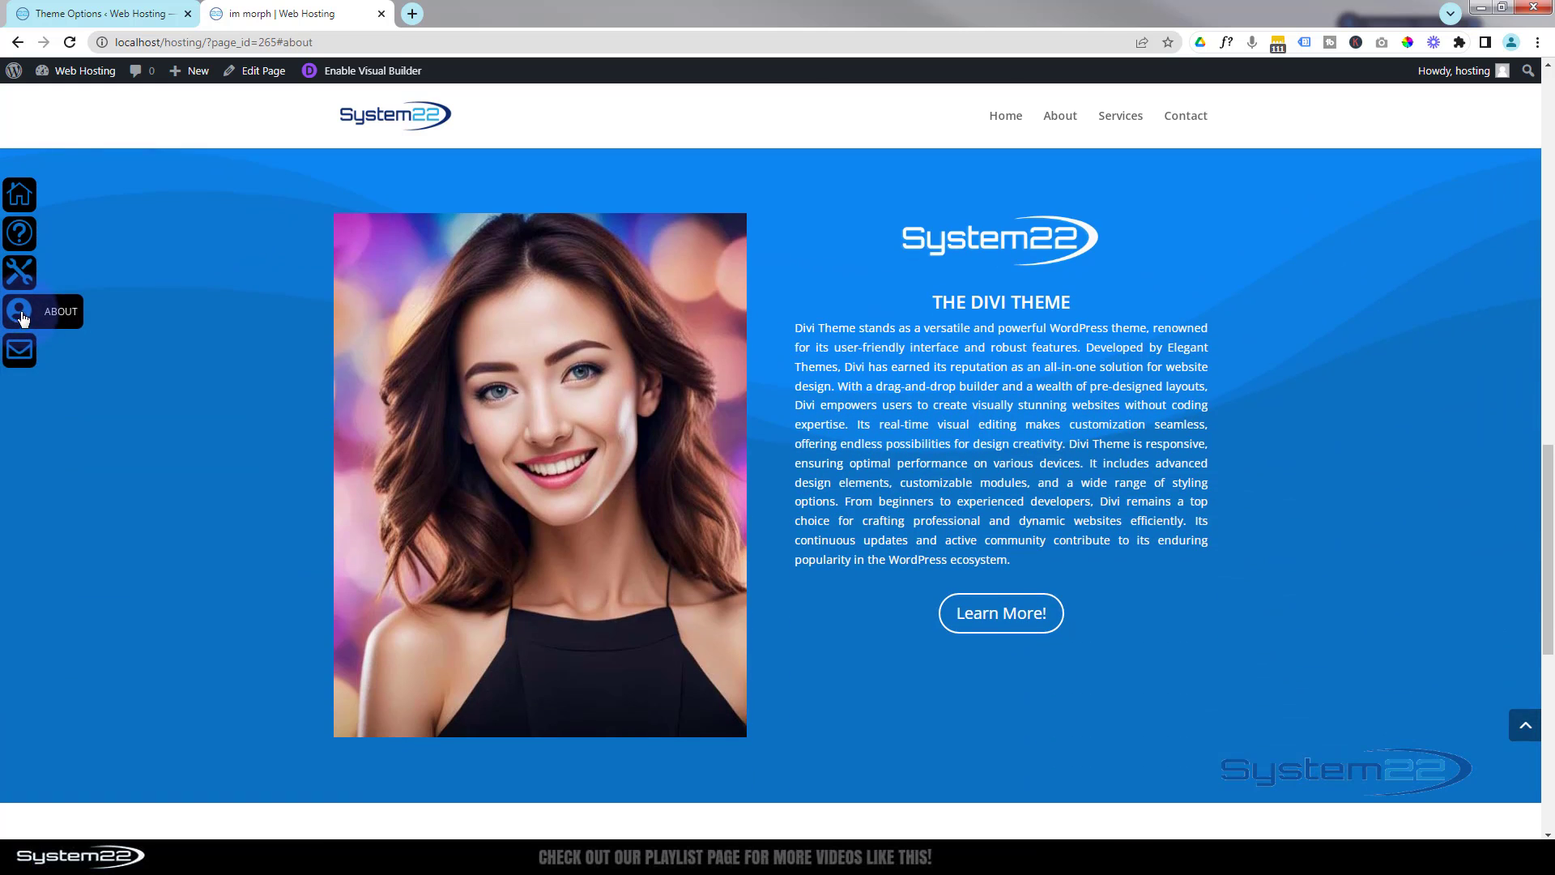
pyautogui.click(22, 358)
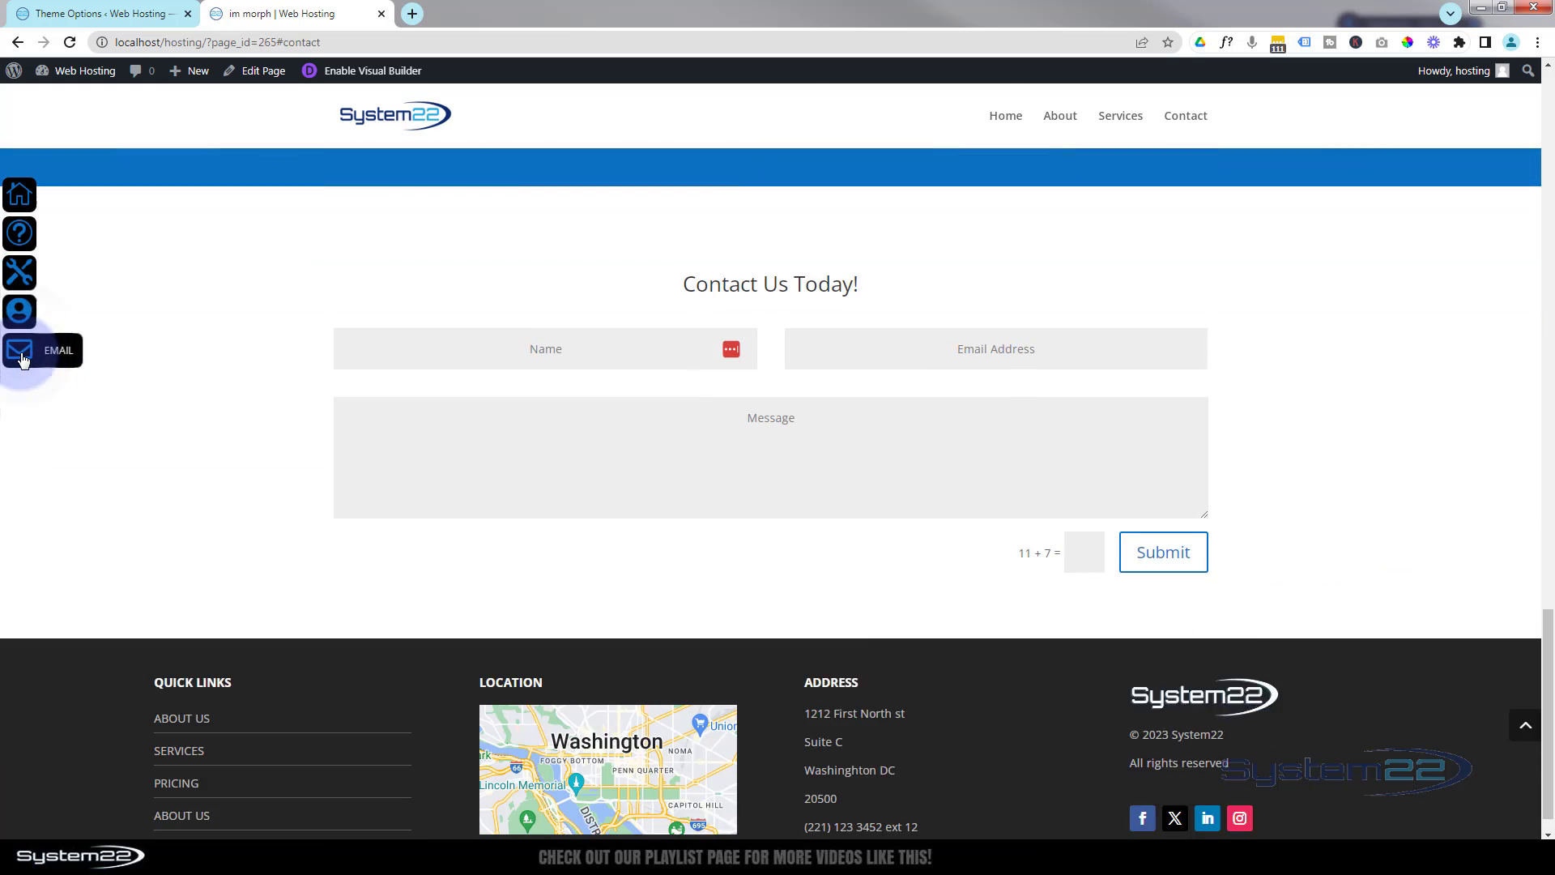
pyautogui.click(21, 196)
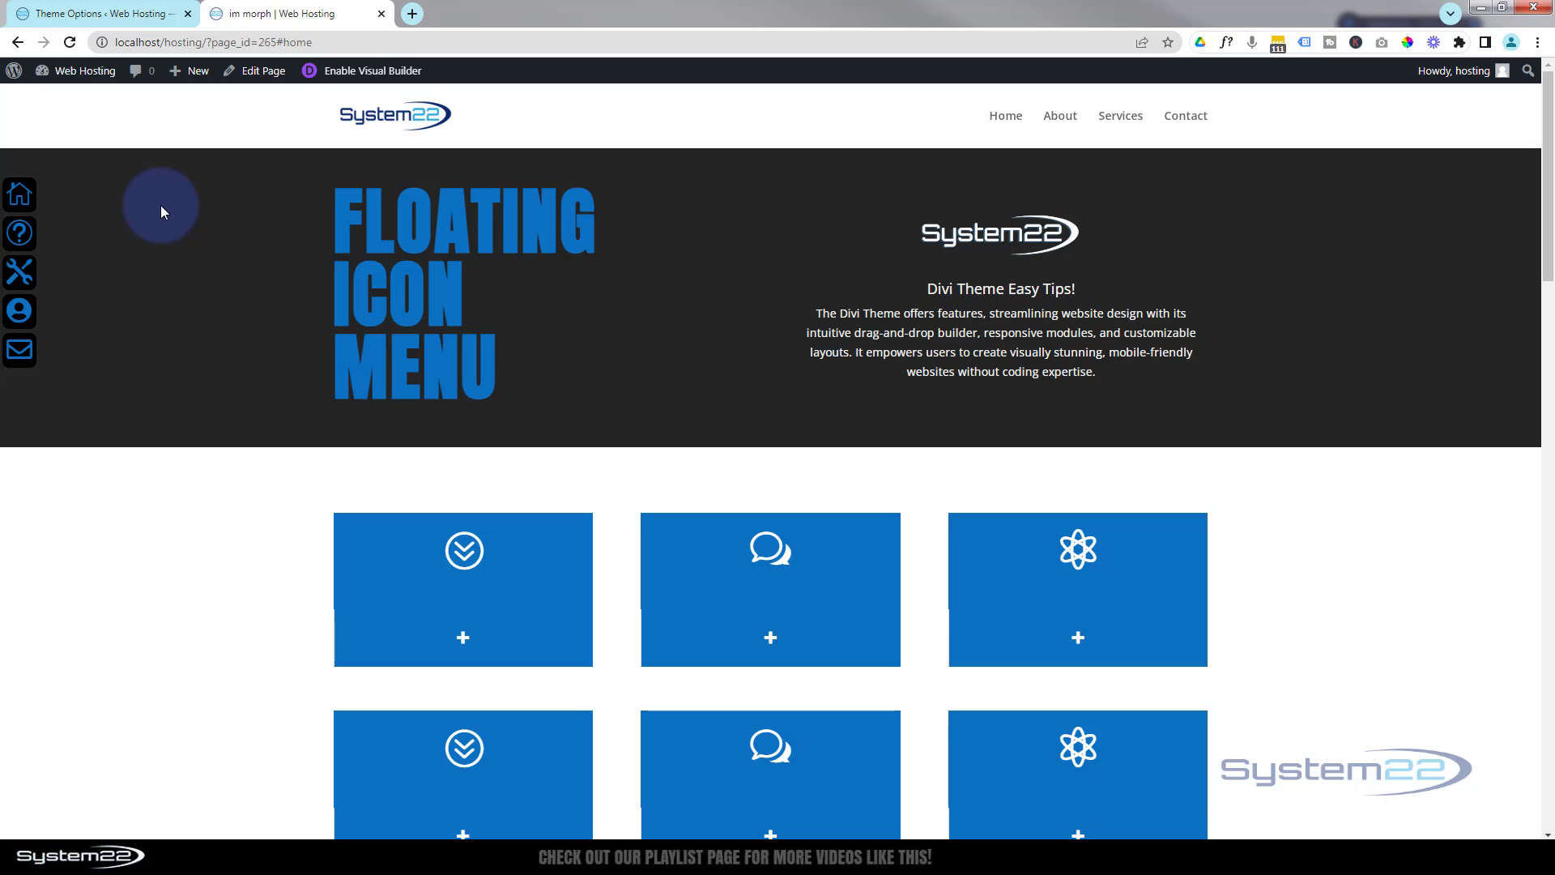
# Preview the live page at iPad Air size and check the floating icon menu over the page sections.
pyautogui.hotkey('ctrl', 'shift', 'i')
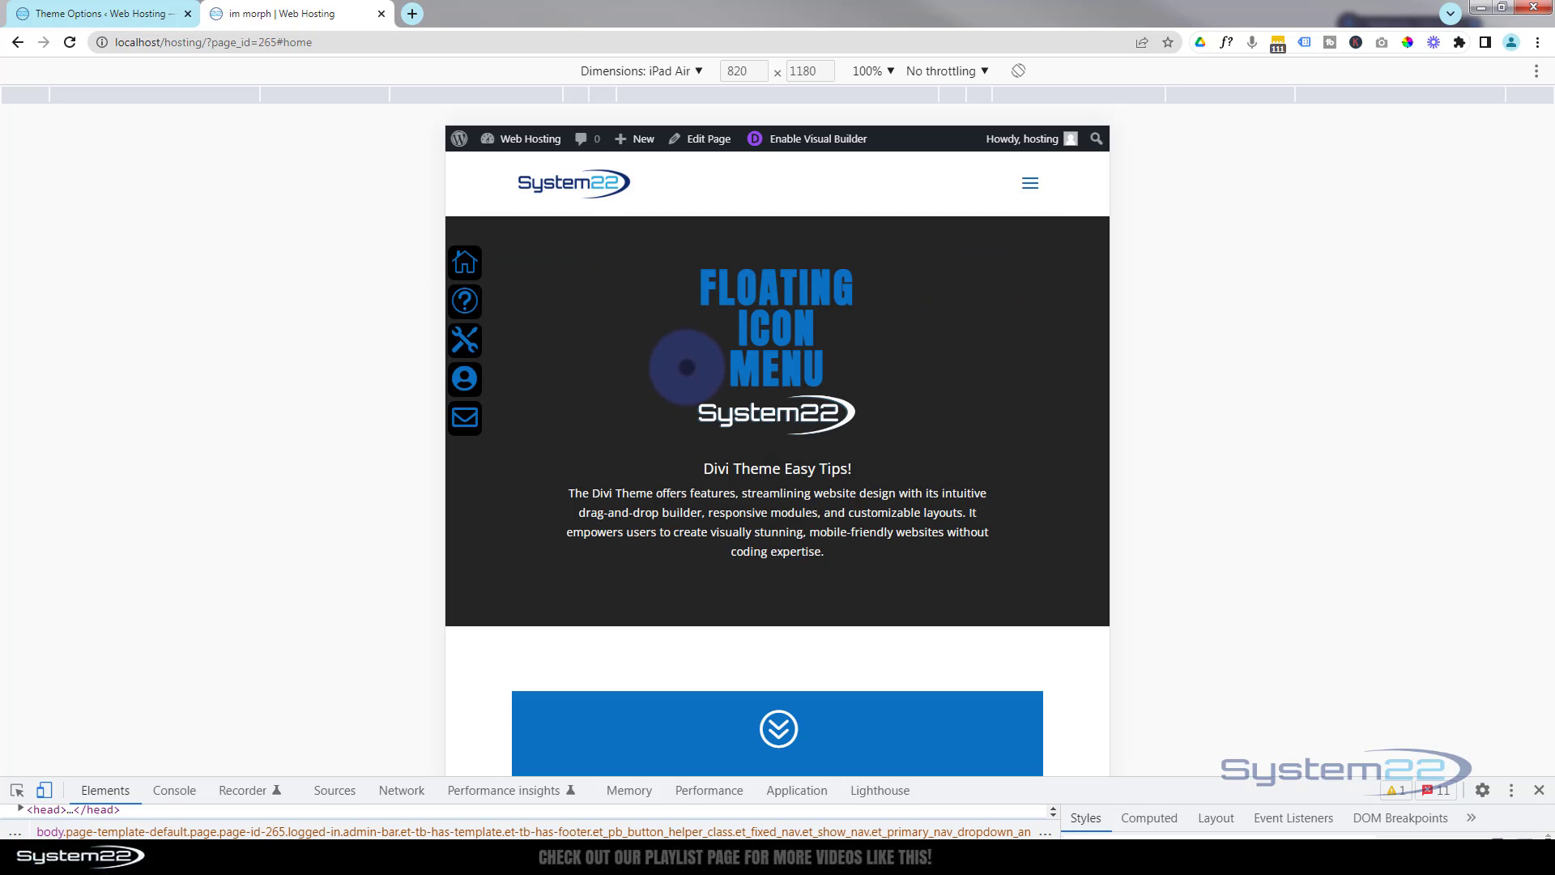
pyautogui.scroll(-2, 687, 367)
pyautogui.scroll(-14, 687, 367)
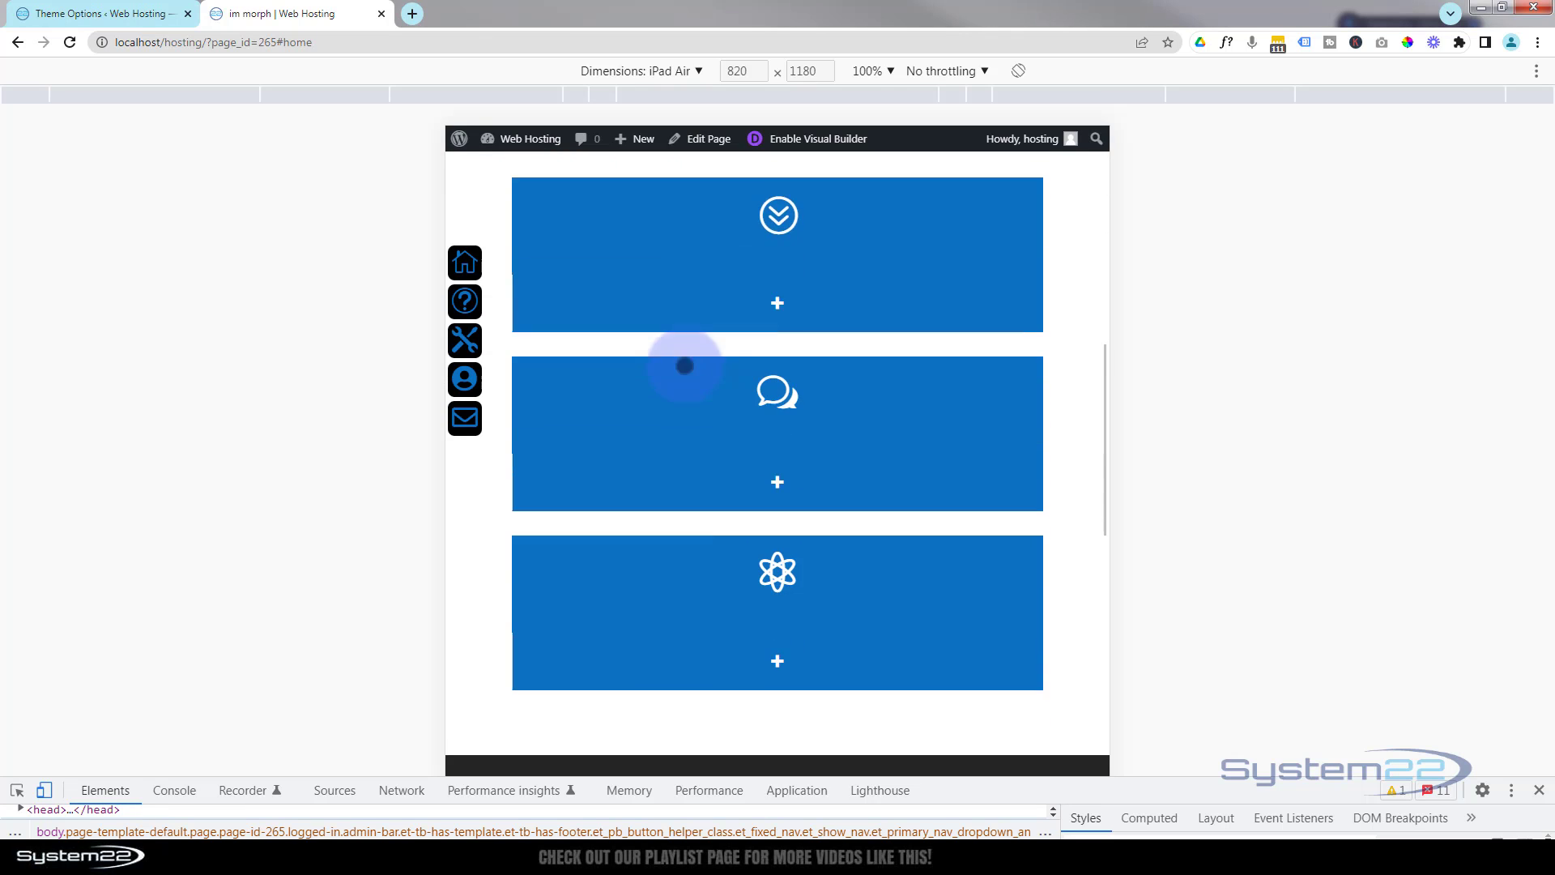
pyautogui.scroll(-5, 684, 366)
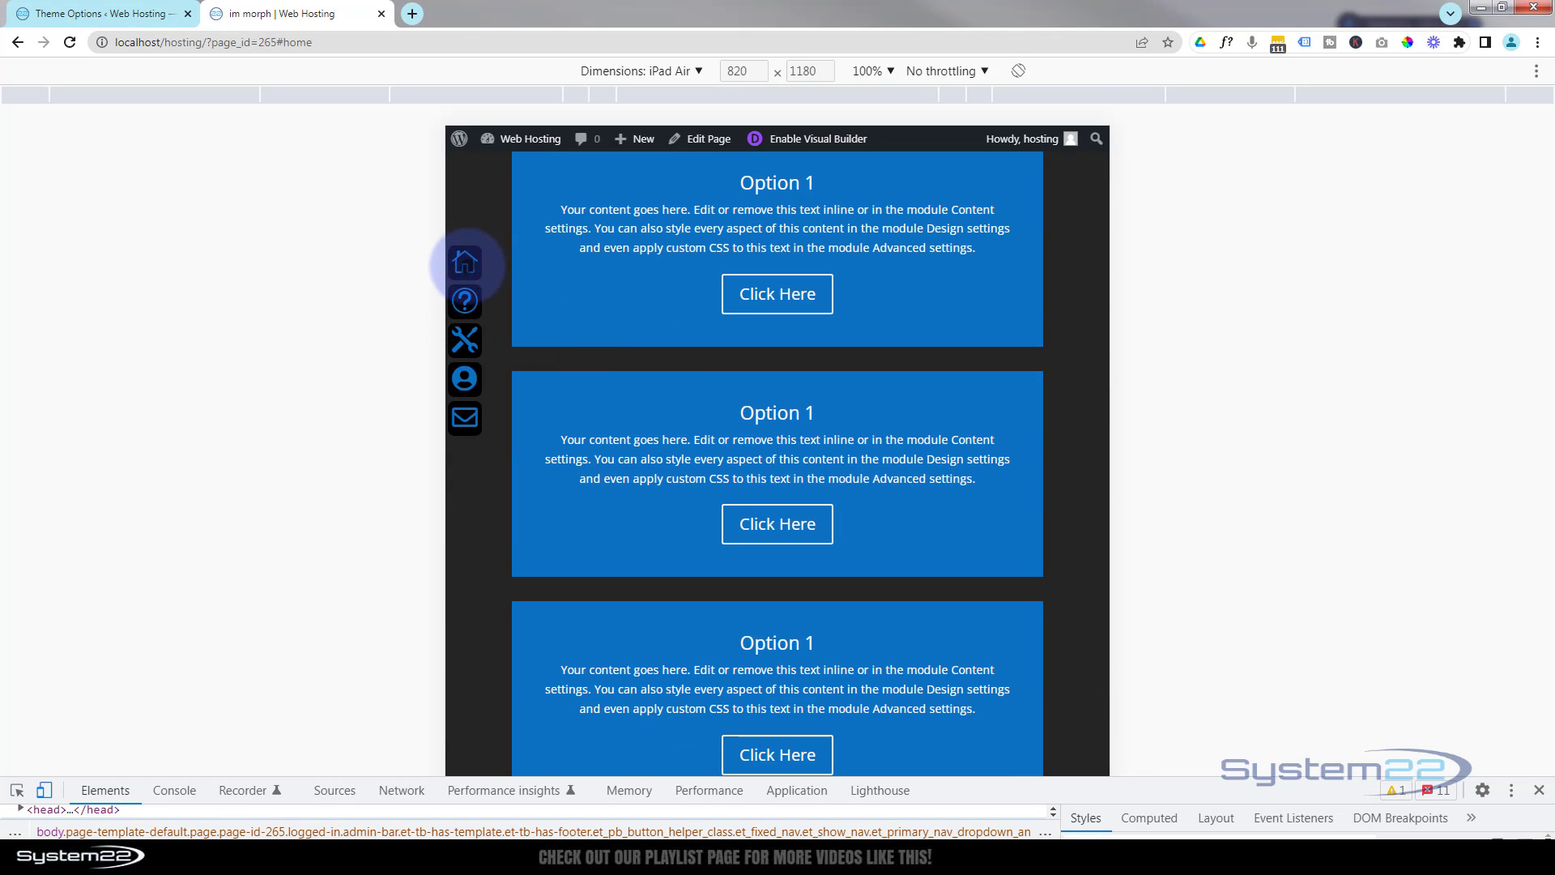
pyautogui.scroll(1, 463, 261)
# Test the Home, FAQS, Info, About and Email icon links in the iPad Air preview.
pyautogui.click(464, 260)
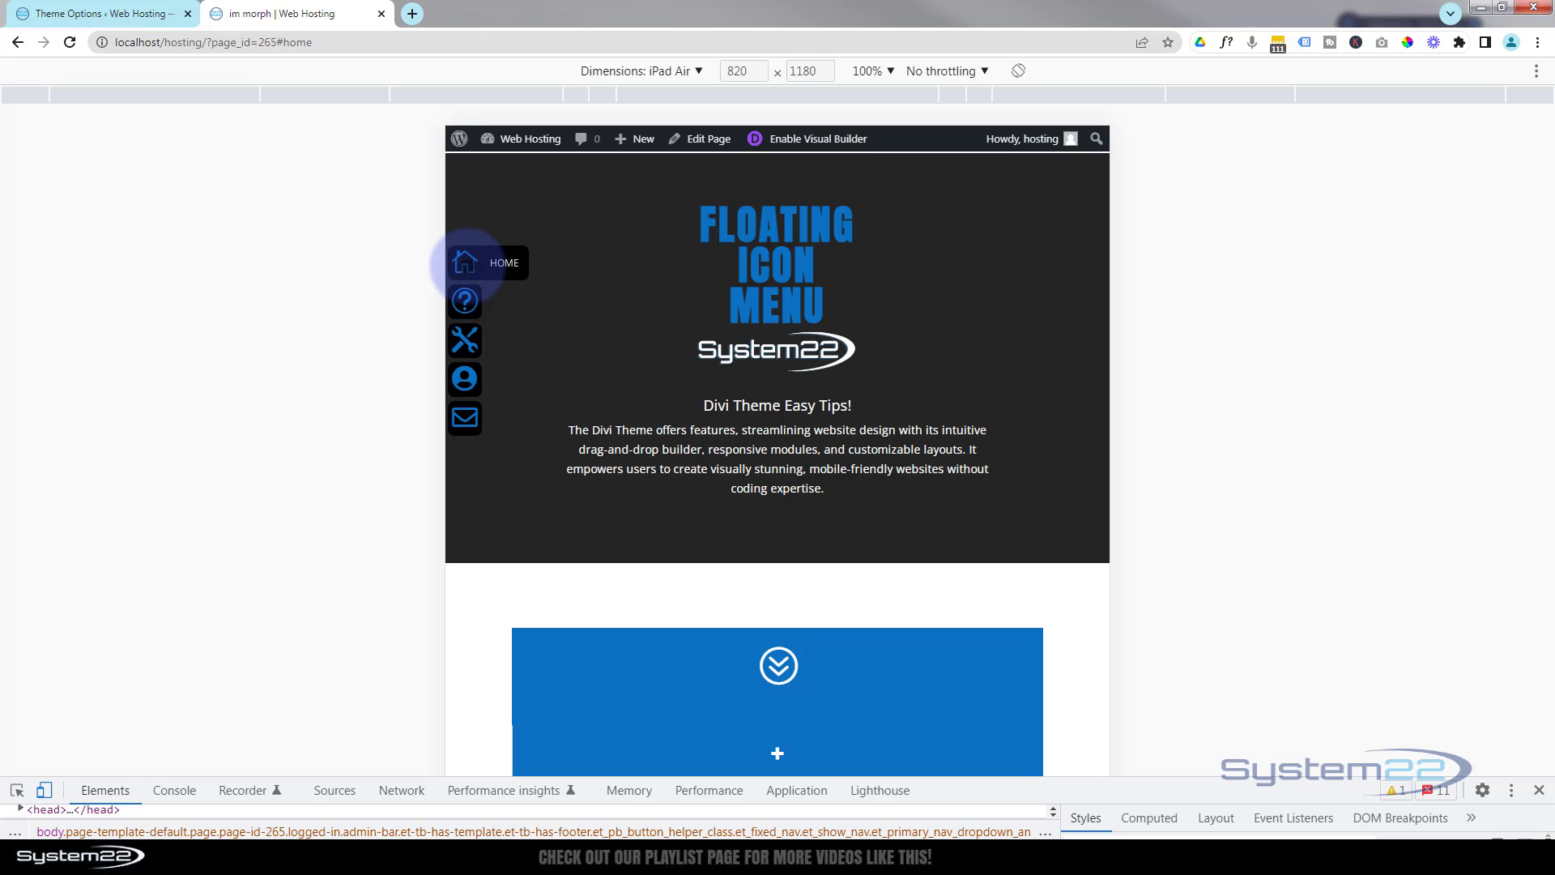
pyautogui.click(464, 302)
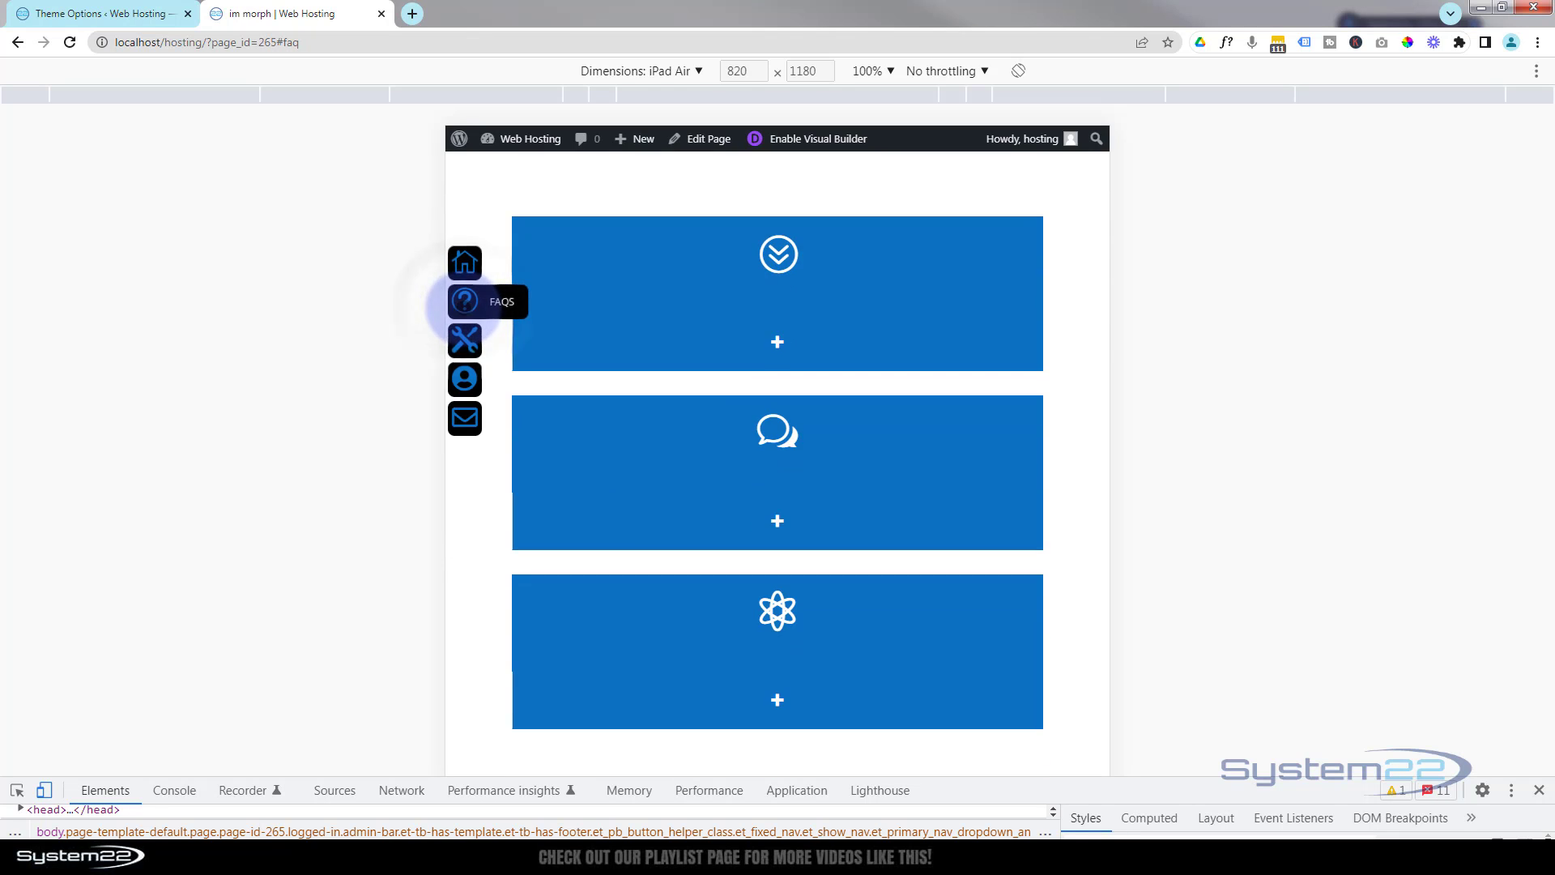
pyautogui.click(468, 342)
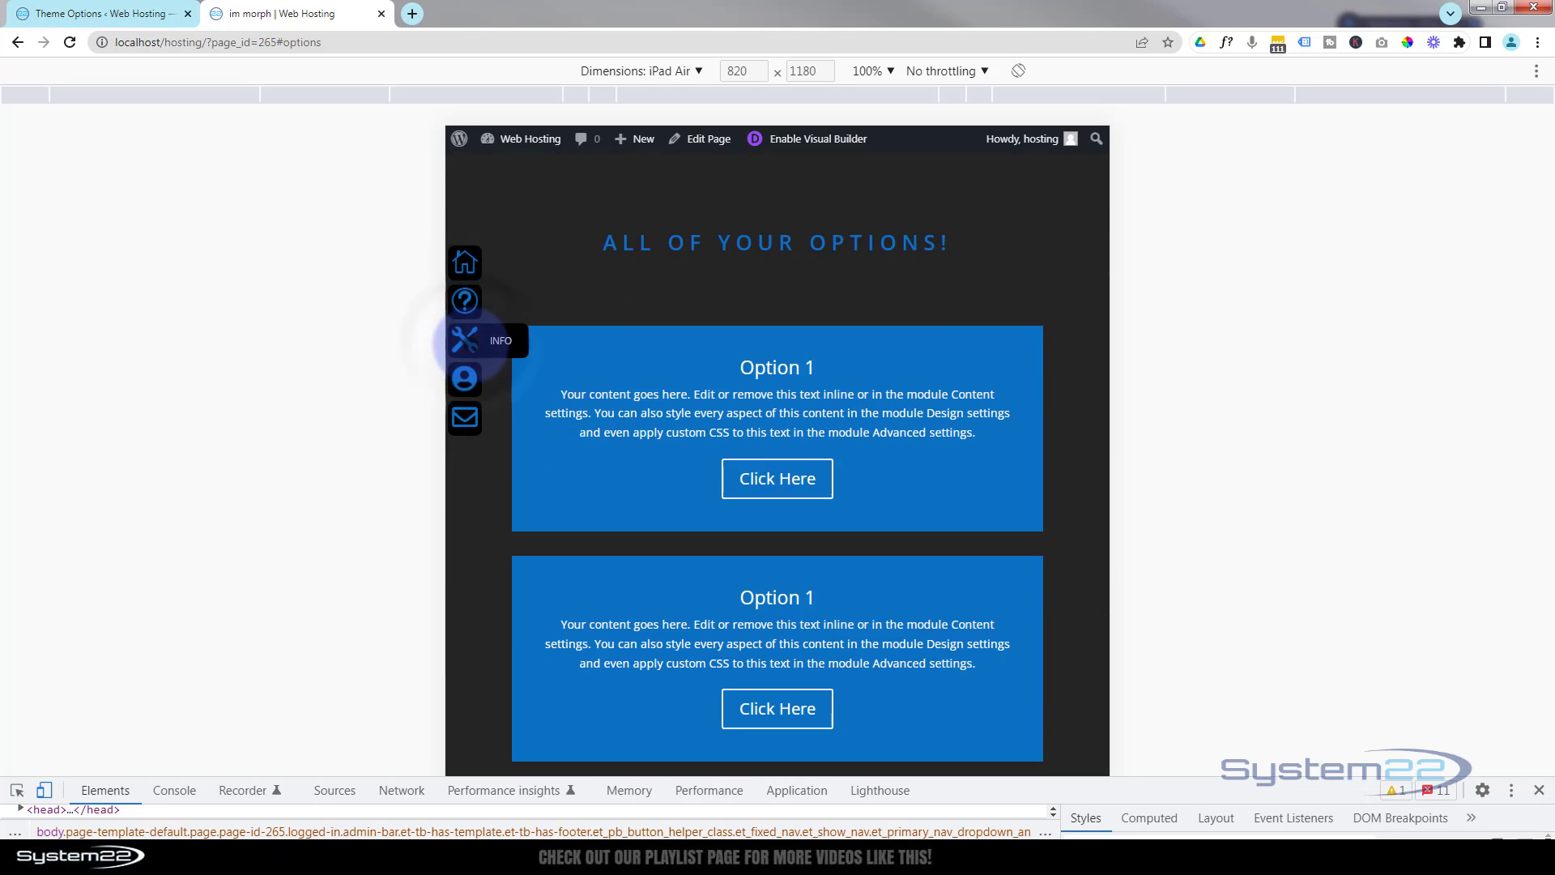
pyautogui.click(466, 379)
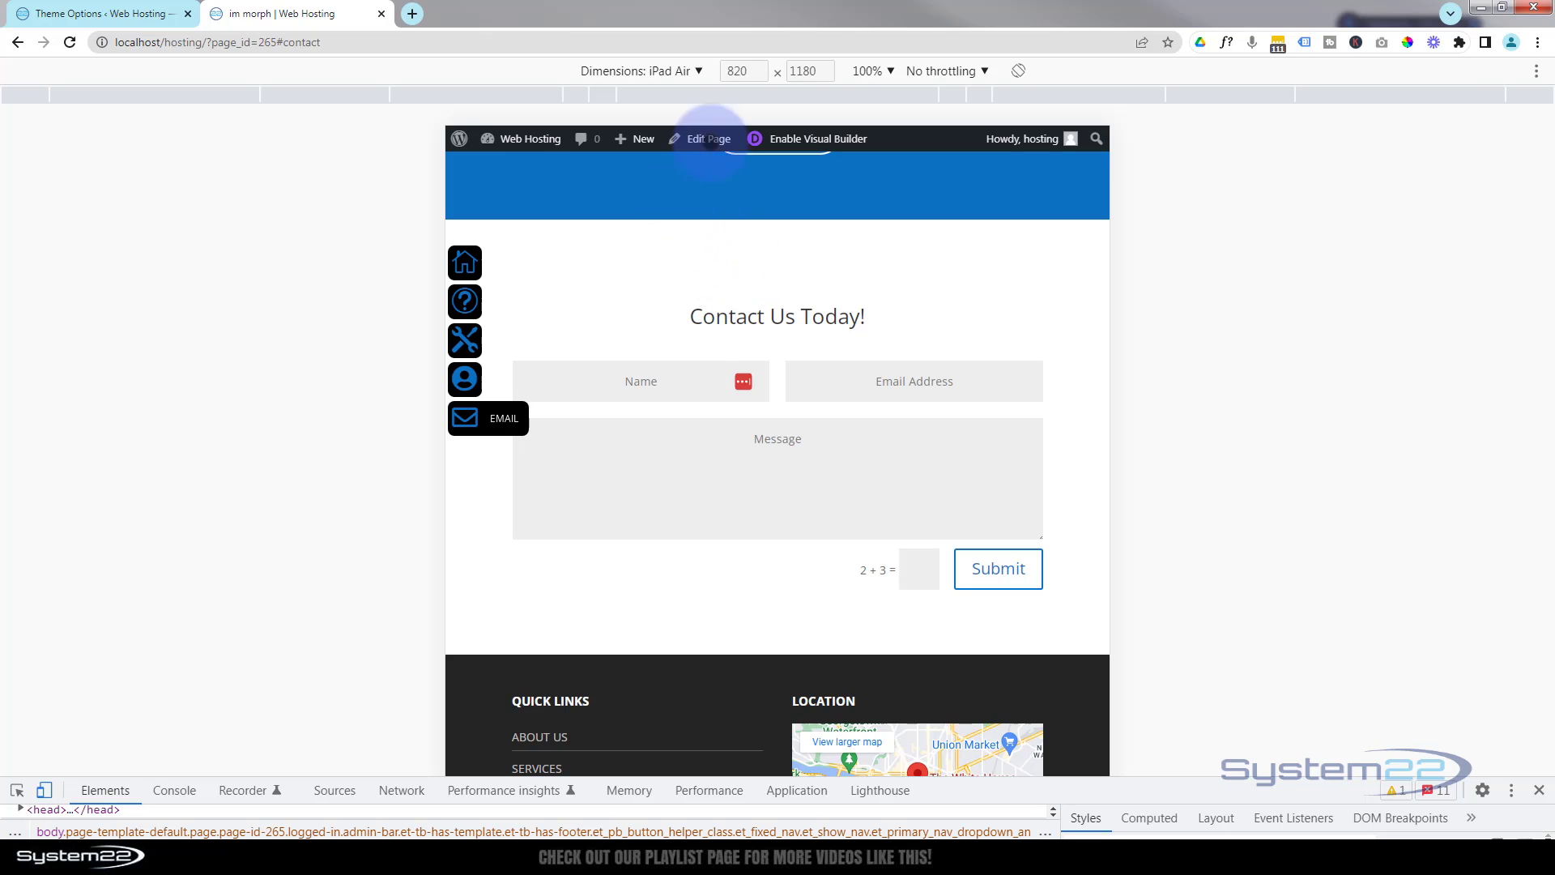
# Switch the device preview to iPhone 12 Pro and test all five floating menu links, from Home to Email.
pyautogui.click(700, 72)
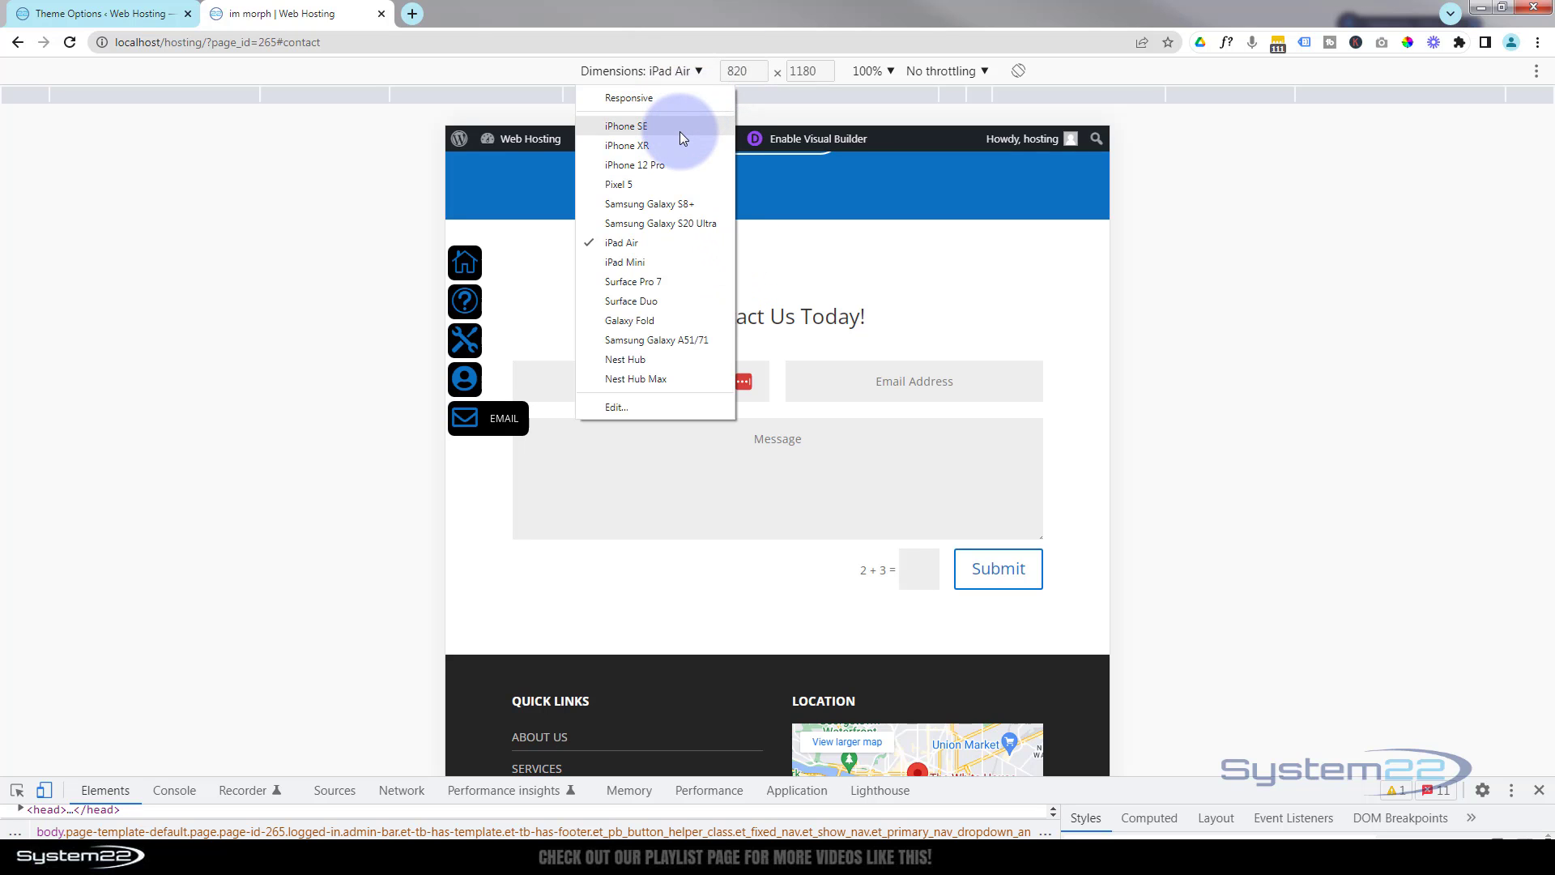
pyautogui.click(634, 167)
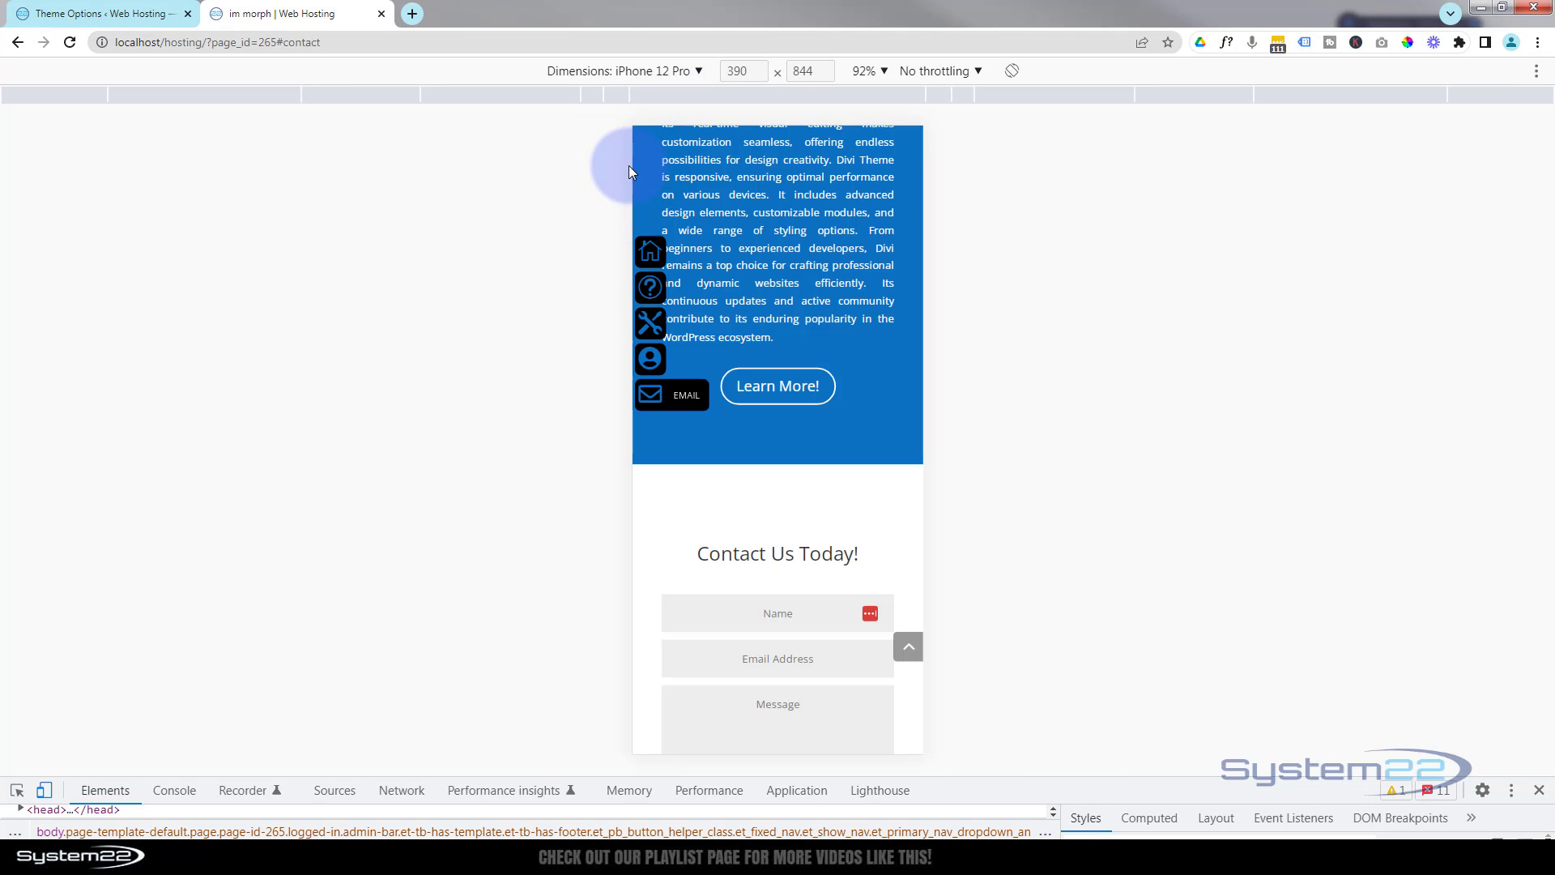
pyautogui.click(651, 252)
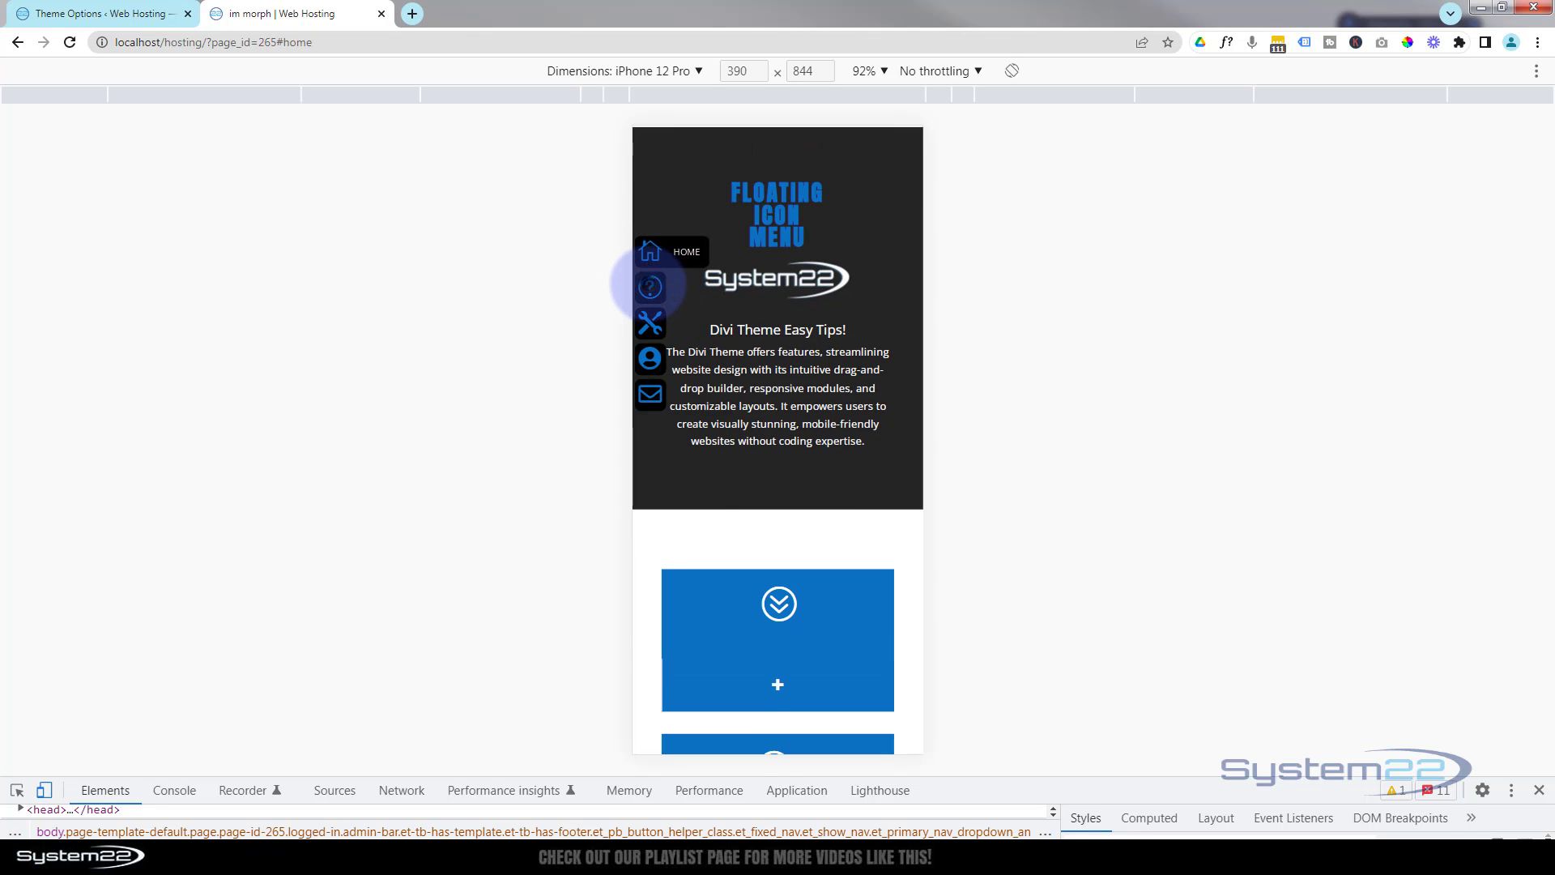
pyautogui.click(650, 286)
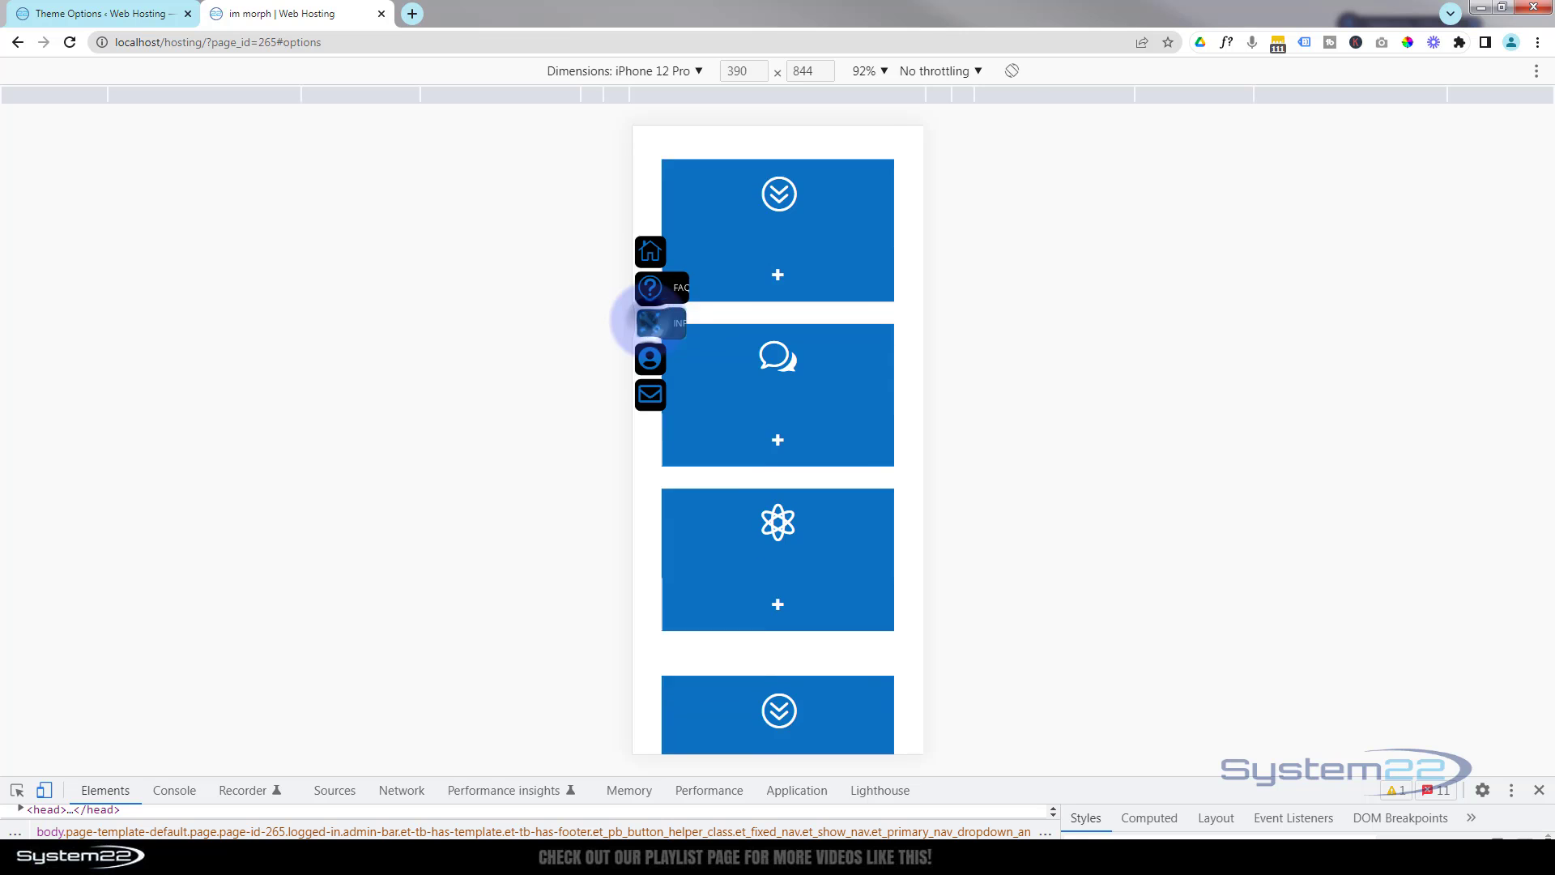
pyautogui.click(650, 322)
pyautogui.click(650, 358)
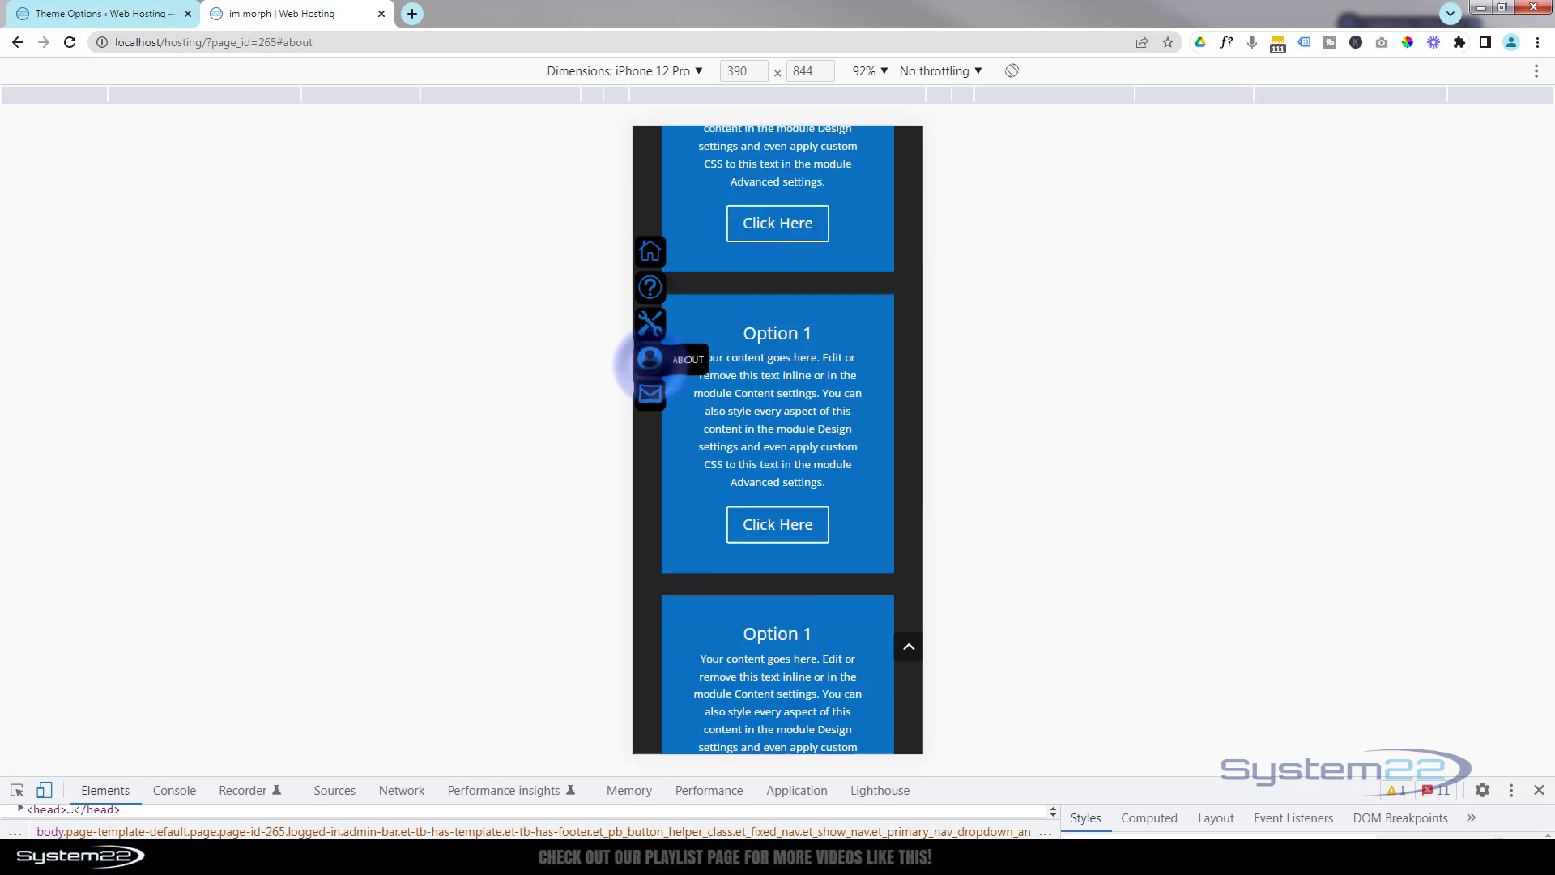
pyautogui.click(650, 394)
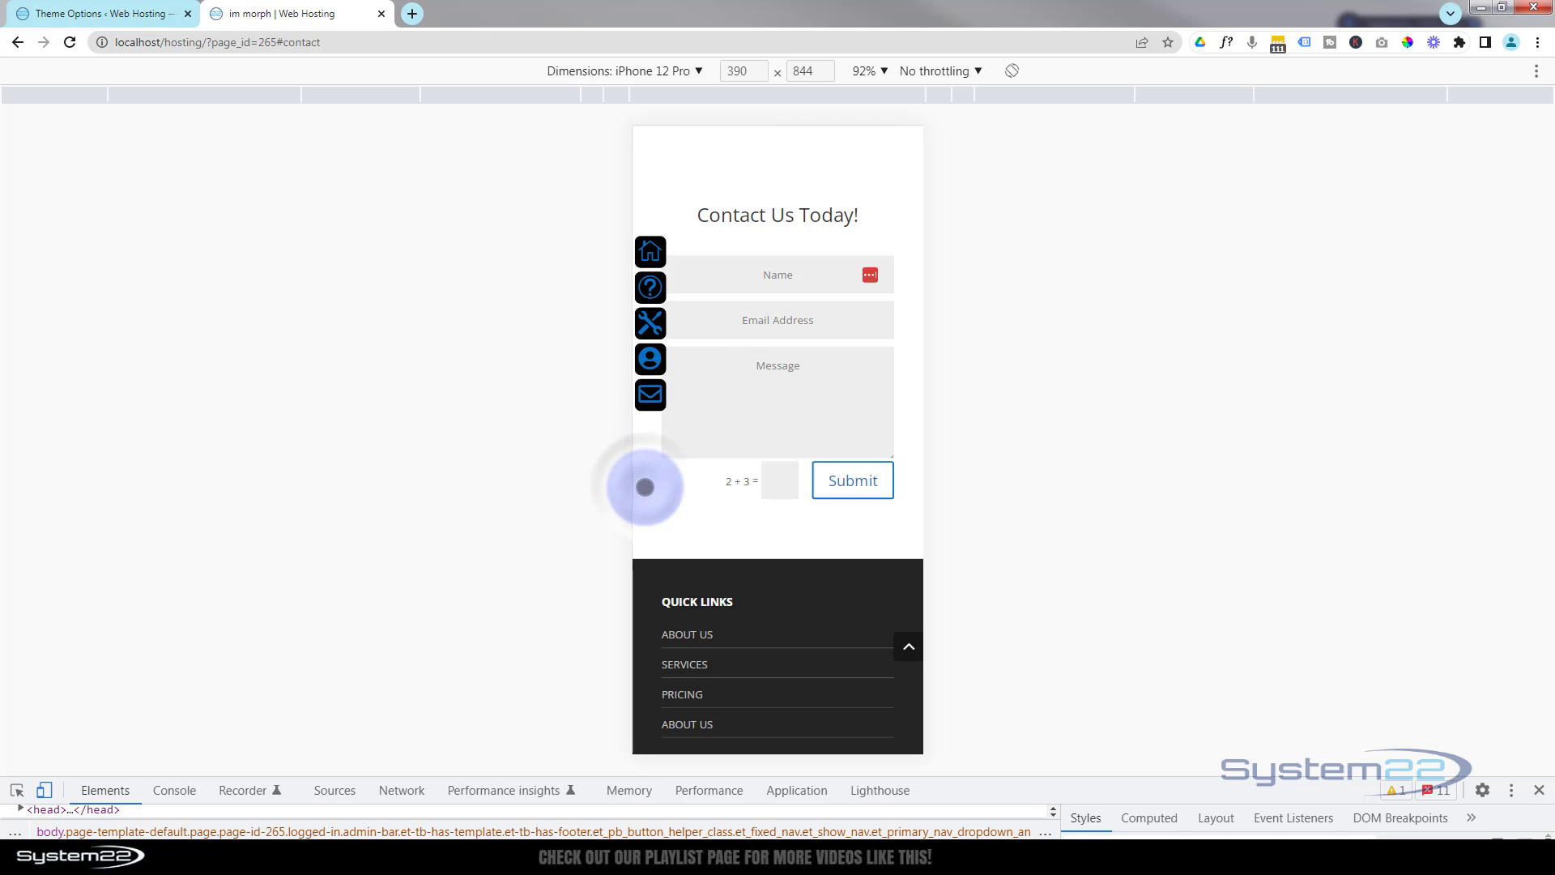
# Close the device preview and retest the Home, FAQS and Email links at desktop width, returning to the Home section.
pyautogui.press('F12')
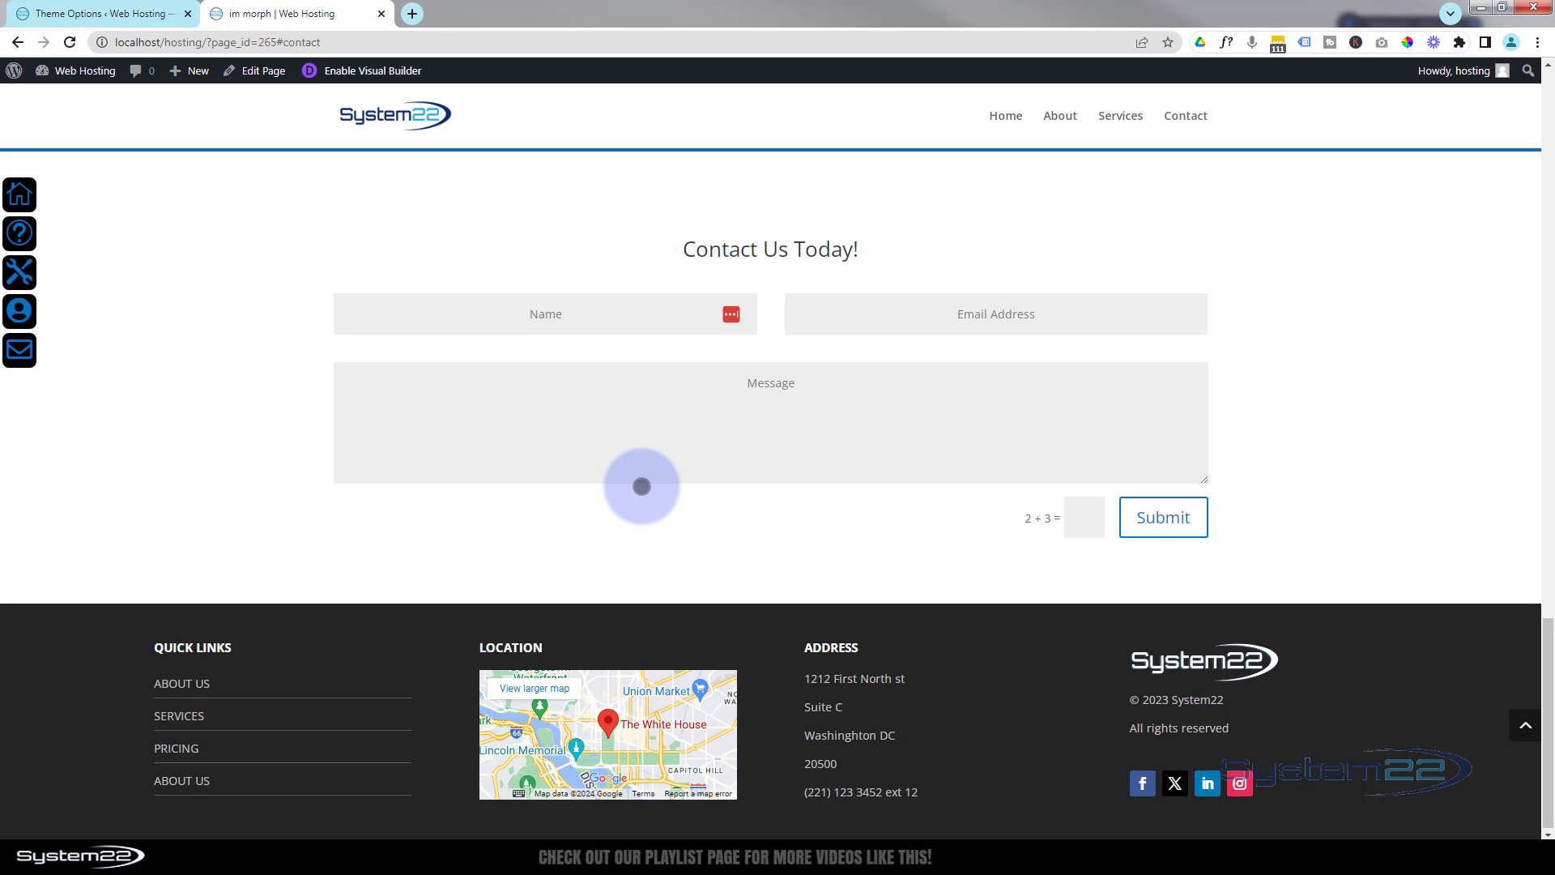
pyautogui.click(21, 192)
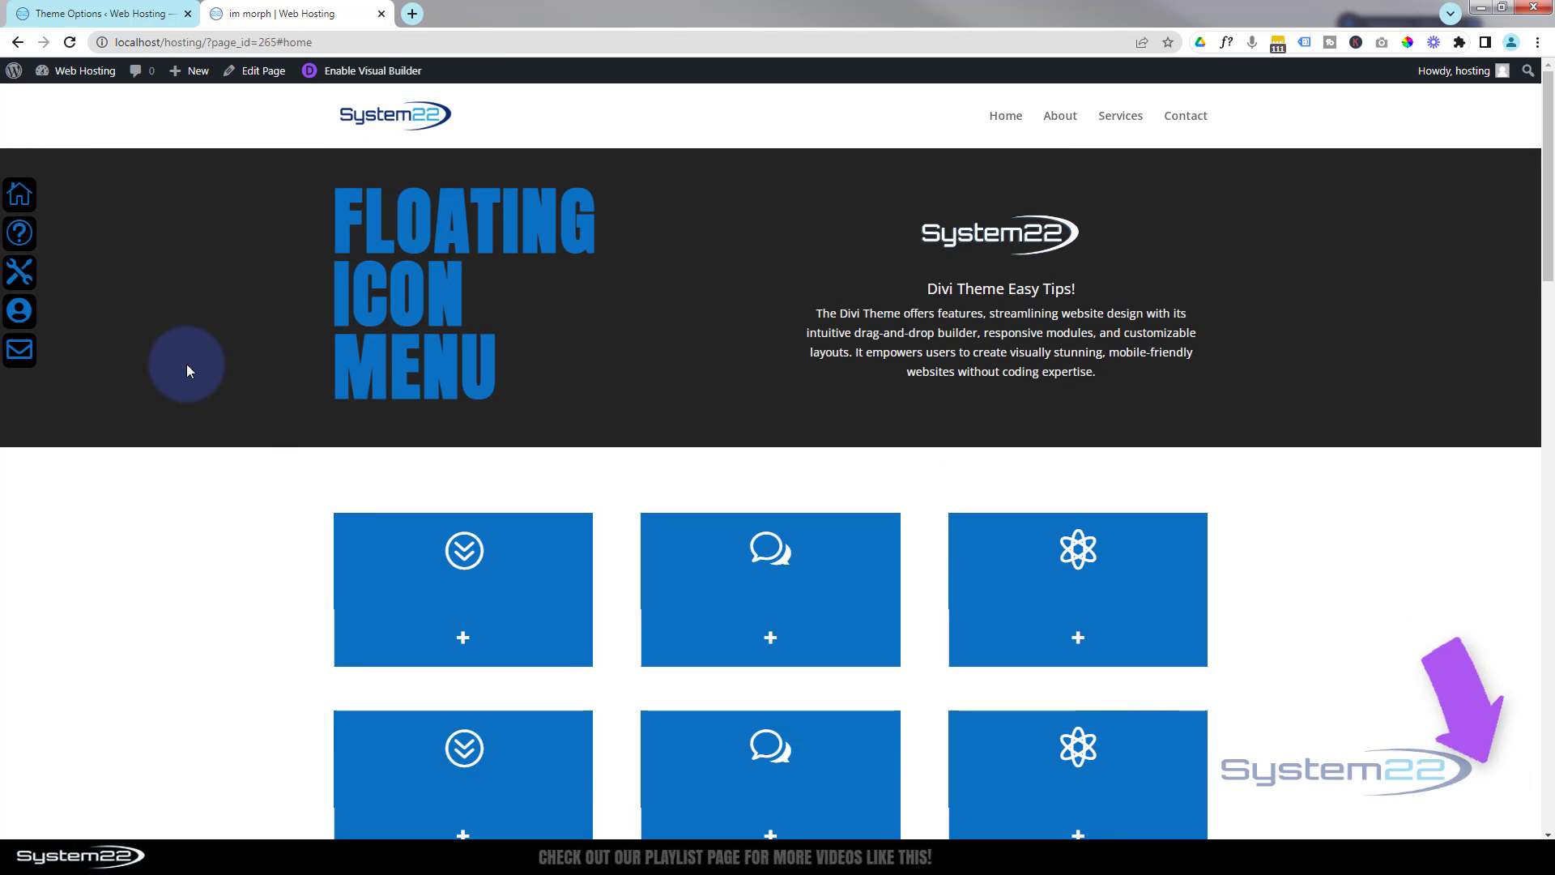
pyautogui.click(25, 238)
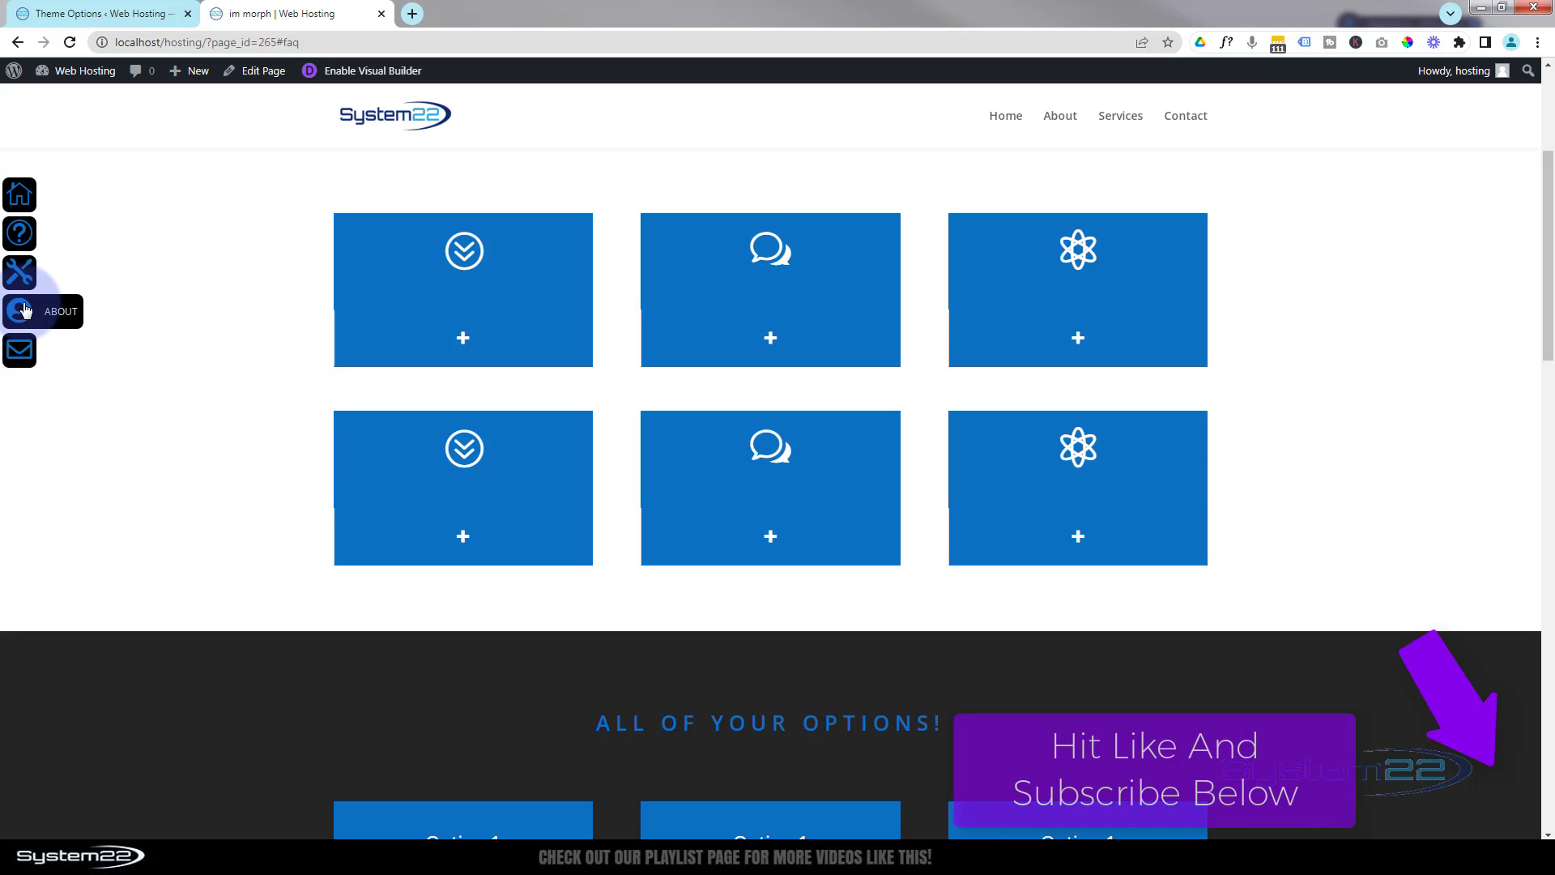
pyautogui.click(19, 361)
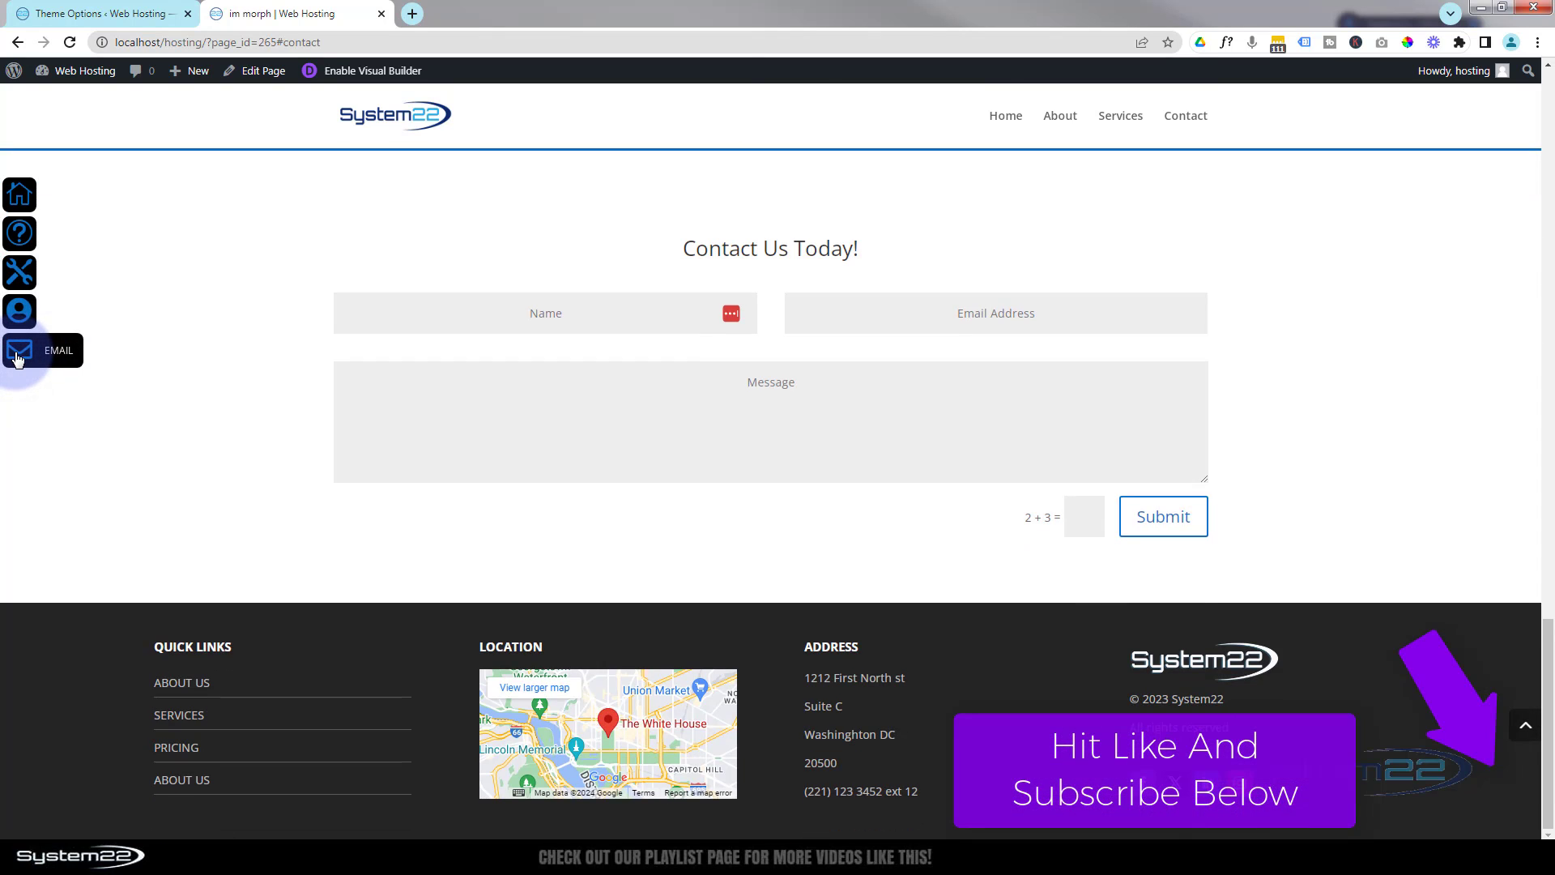
pyautogui.click(19, 196)
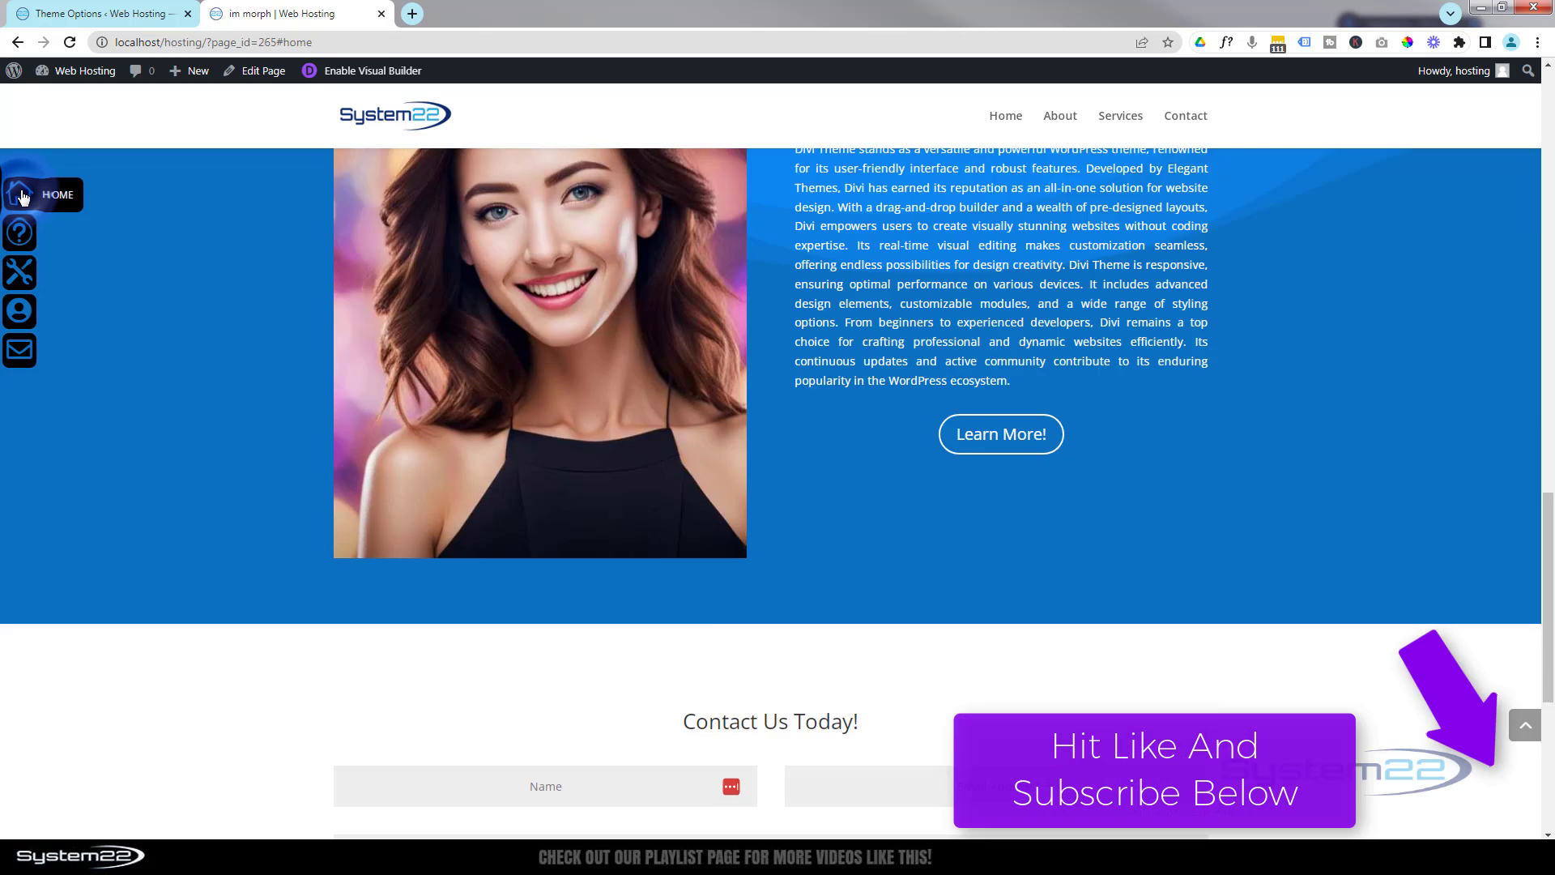